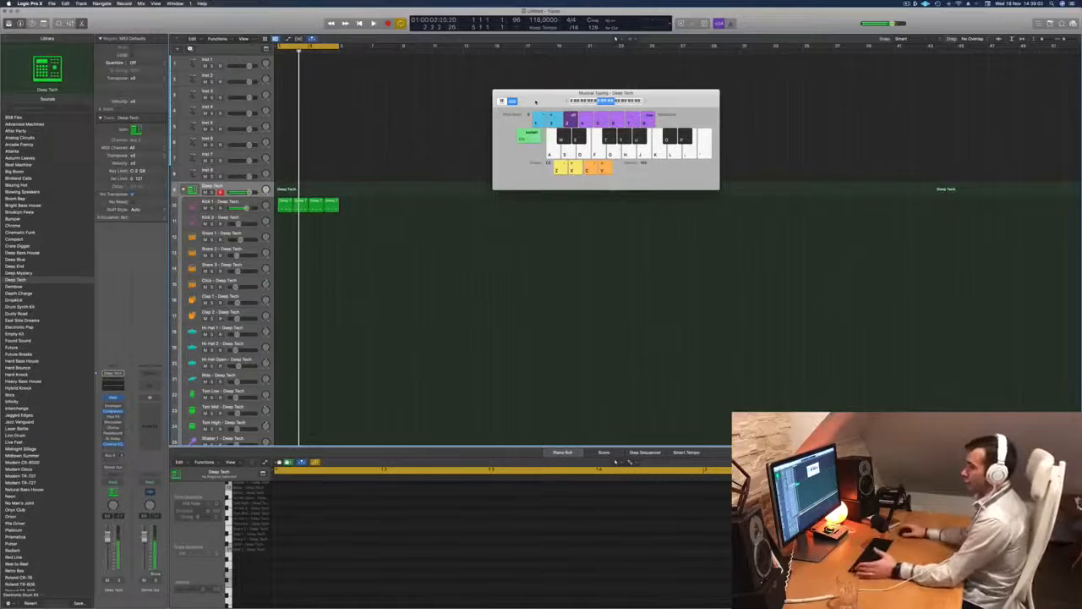
# Play back the four Kick 1 regions and inspect the notes in the first one
pyautogui.press('Down')
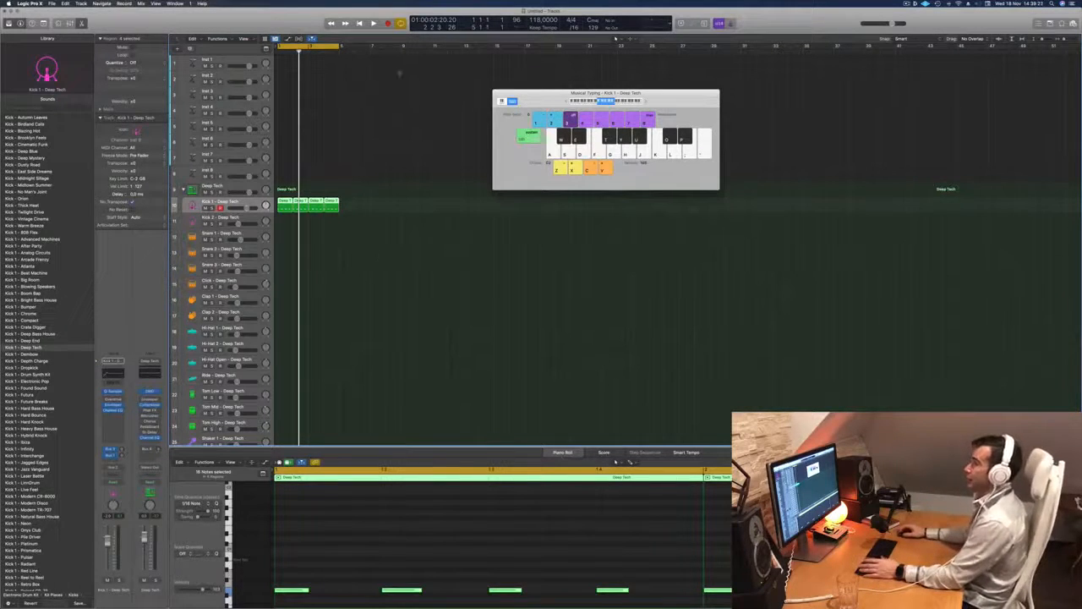
pyautogui.press('space')
pyautogui.click(421, 226)
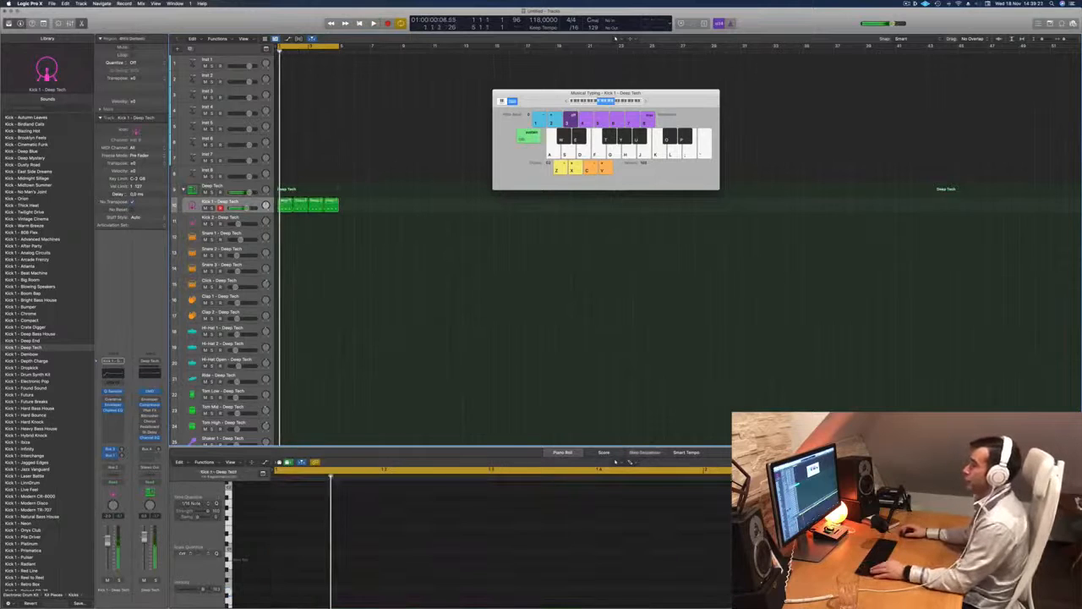
pyautogui.click(286, 204)
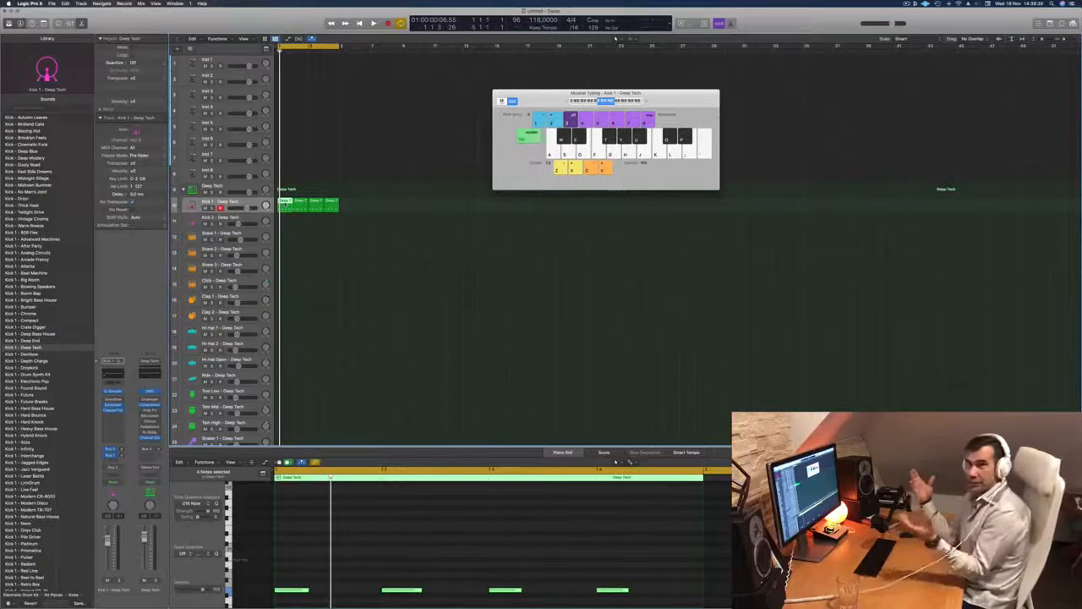
pyautogui.press('space')
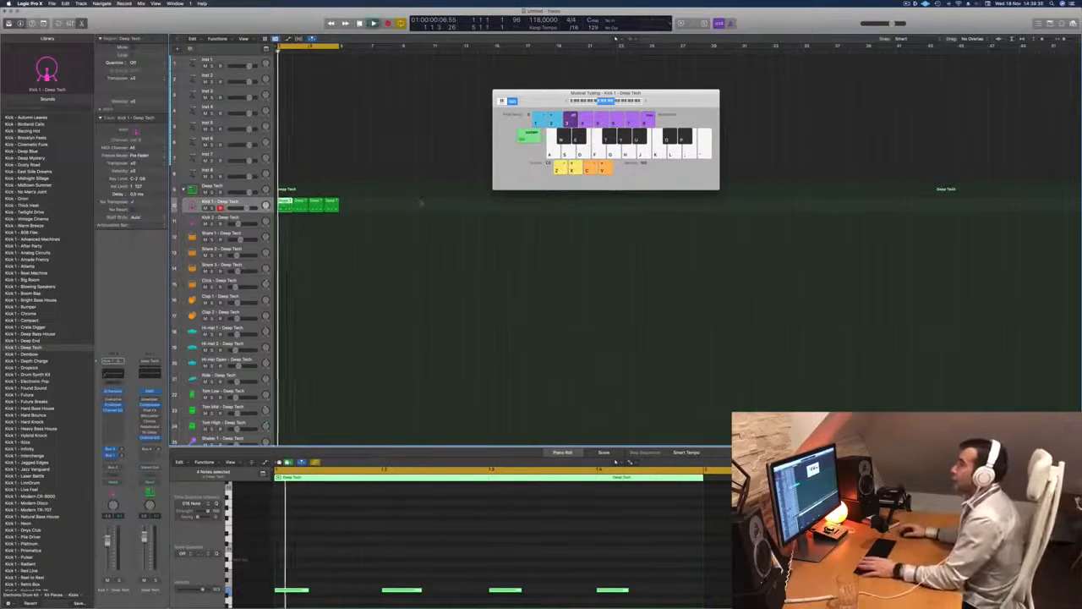
pyautogui.click(361, 278)
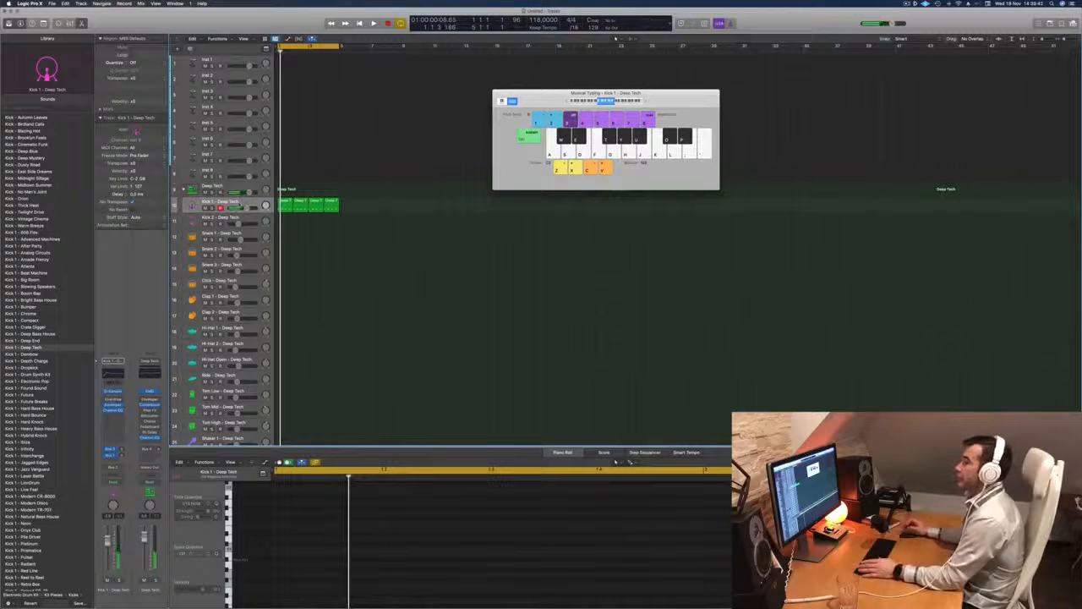
# Copy the first Kick 1 region to the Hi-Hat Open track at bar 1
pyautogui.click(284, 203)
pyautogui.moveTo(283, 201); pyautogui.dragTo(280, 363)
pyautogui.click(352, 524)
pyautogui.moveTo(300, 205); pyautogui.dragTo(285, 205)
pyautogui.click(390, 554)
pyautogui.press('super+a')
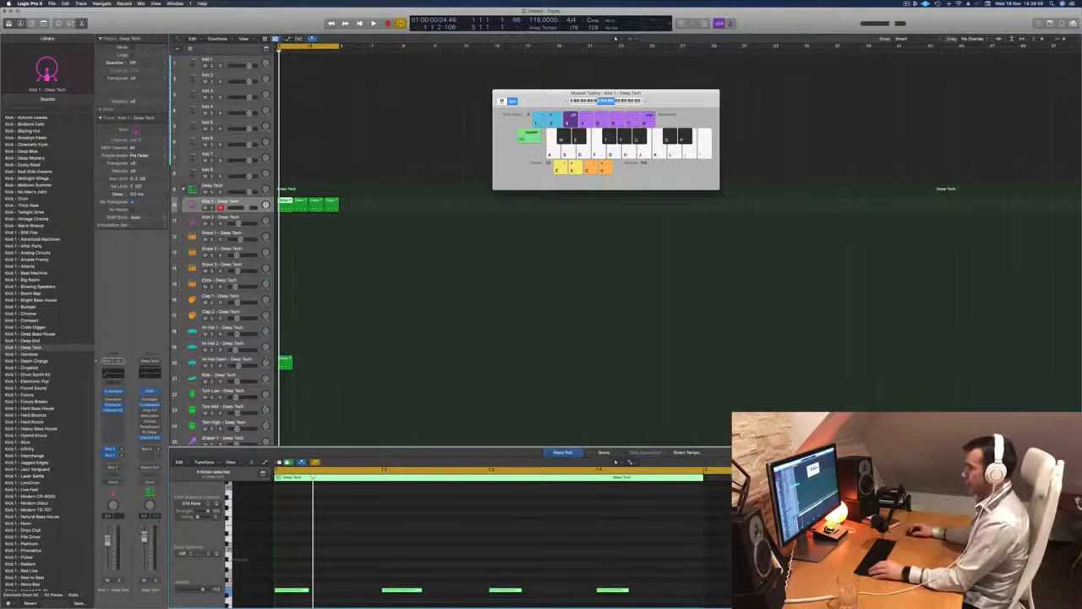
# Shift all four Hi-Hat Open notes two sixteenths later onto the offbeats and transpose them up two octaves
pyautogui.click(285, 361)
pyautogui.click(373, 553)
pyautogui.press('super+a')
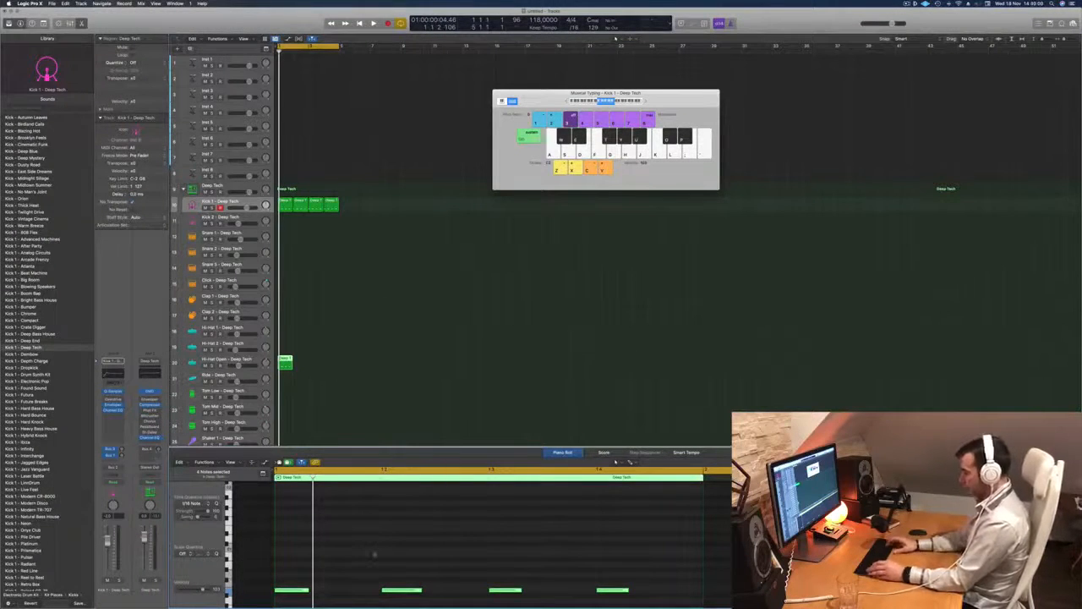
pyautogui.hotkey('alt', 'Right')
pyautogui.hotkey('alt', 'Right')
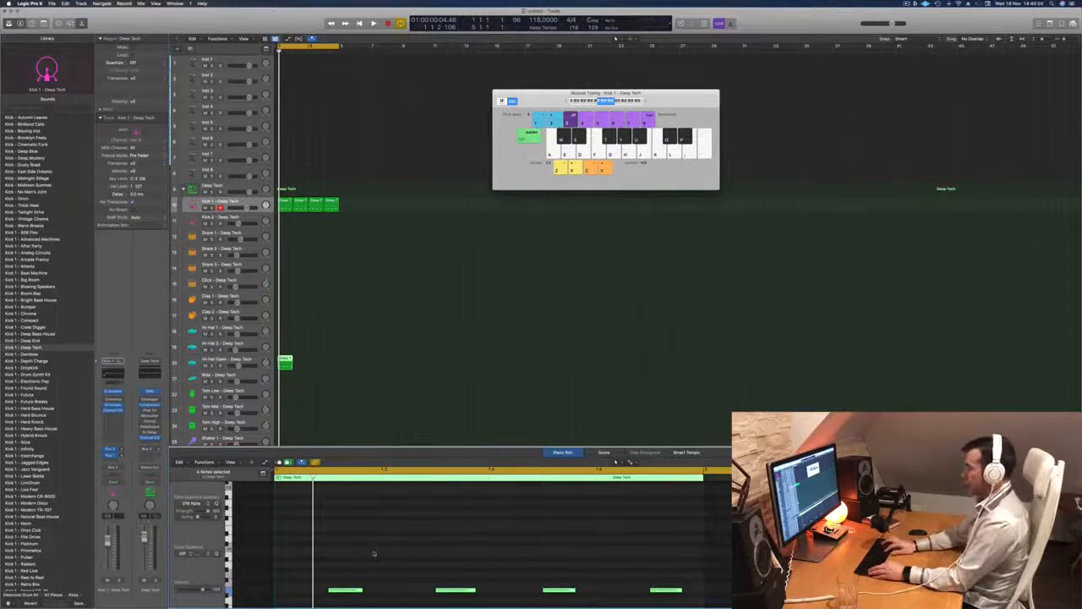
pyautogui.hotkey('shift', 'alt', 'Up')
pyautogui.hotkey('shift', 'alt', 'Up')
pyautogui.press('space')
pyautogui.scroll(10, 239, 565)
pyautogui.press('super+a')
pyautogui.scroll(-4, 334, 543)
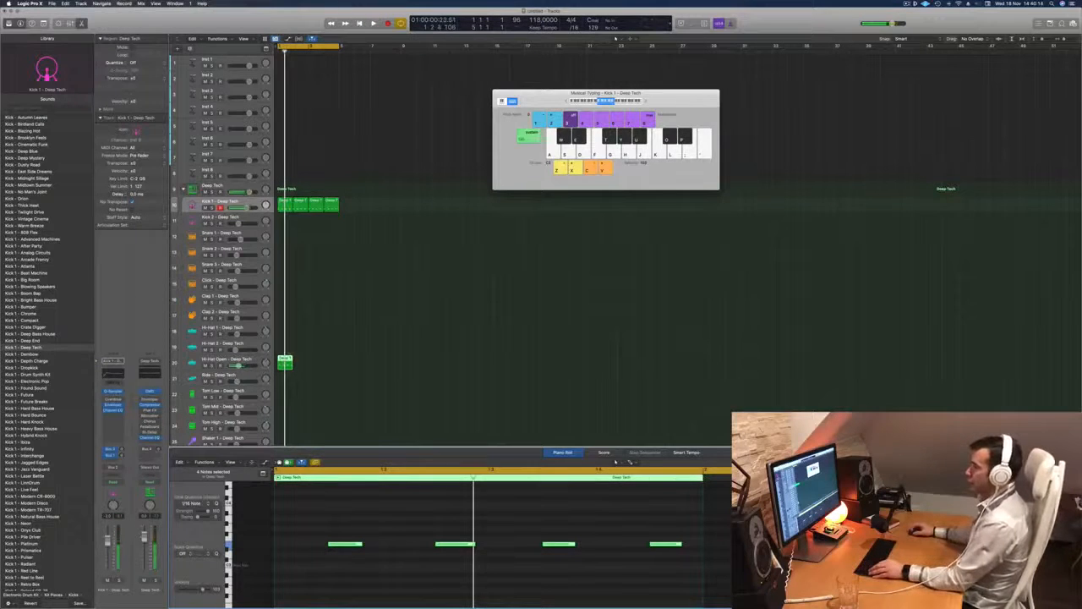
# Repeat the Hi-Hat Open region to fill four bars and play back the pattern
pyautogui.moveTo(285, 361); pyautogui.dragTo(317, 365)
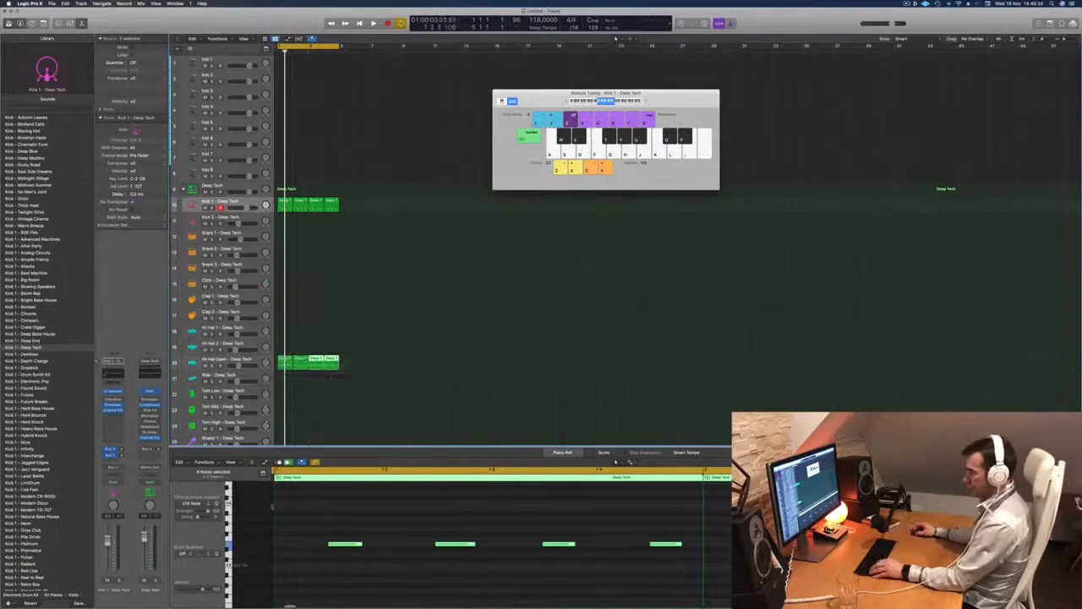
pyautogui.click(345, 544)
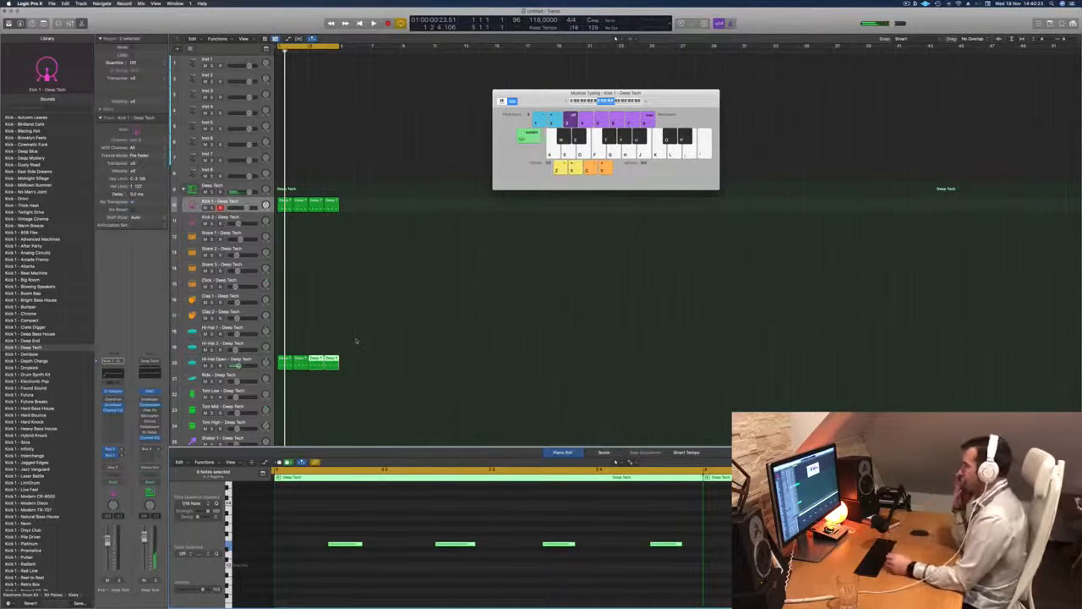
pyautogui.press('space')
pyautogui.scroll(-1, 340, 301)
pyautogui.scroll(-3, 340, 296)
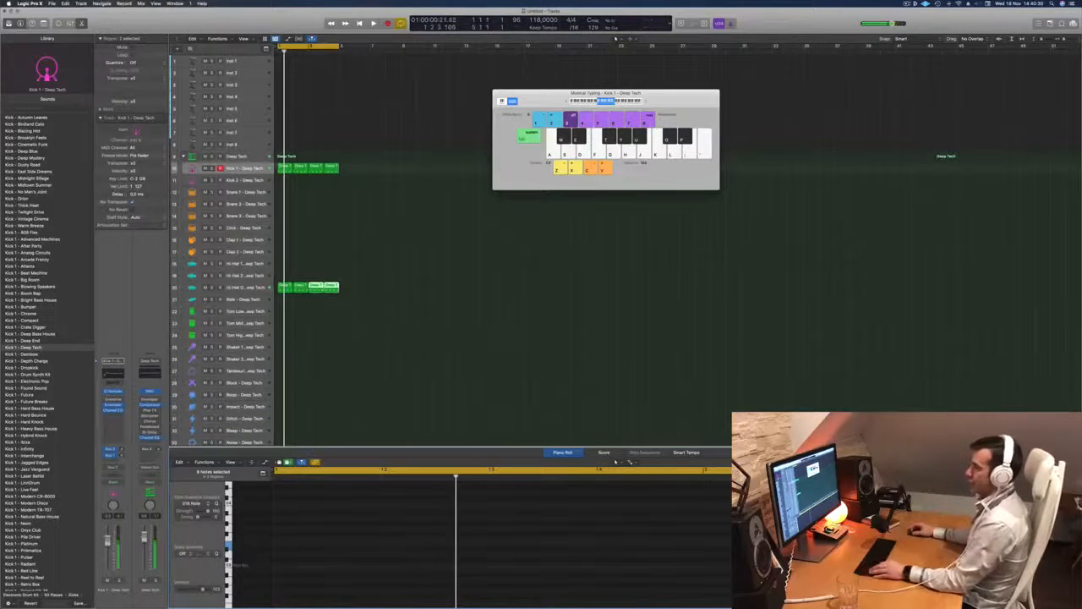
# Copy the first Kick 1 region to the Snare 1 track and delete its notes on beats 1 and 3
pyautogui.click(285, 166)
pyautogui.moveTo(286, 166); pyautogui.dragTo(285, 191)
pyautogui.click(302, 538)
pyautogui.press('Delete')
pyautogui.click(505, 538)
pyautogui.press('Delete')
# Transpose the two remaining Snare 1 notes up and play back the beat
pyautogui.moveTo(373, 519); pyautogui.dragTo(677, 606)
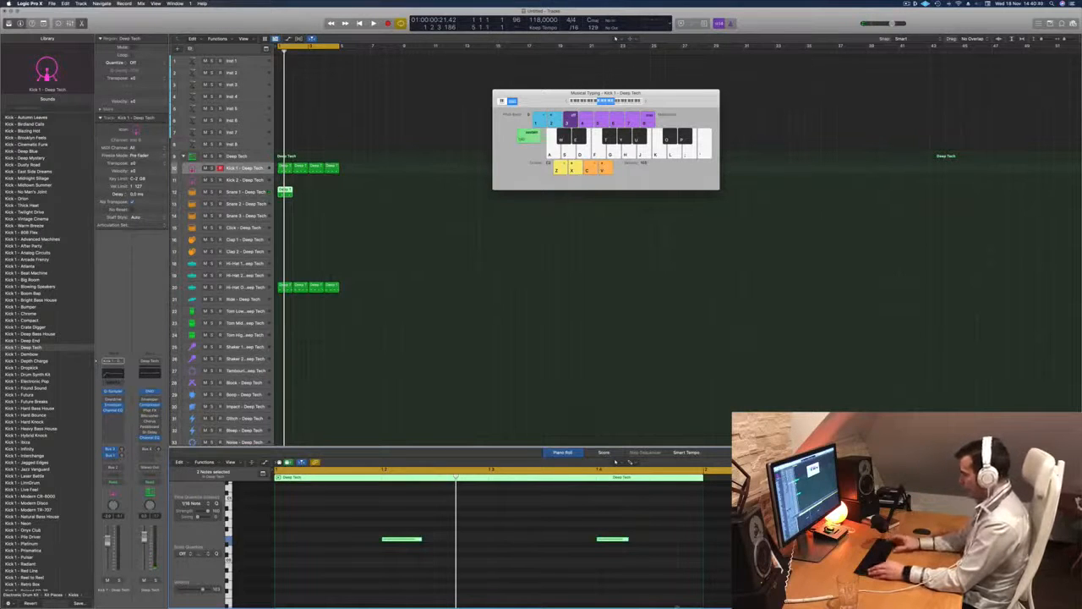
pyautogui.press('Delete')
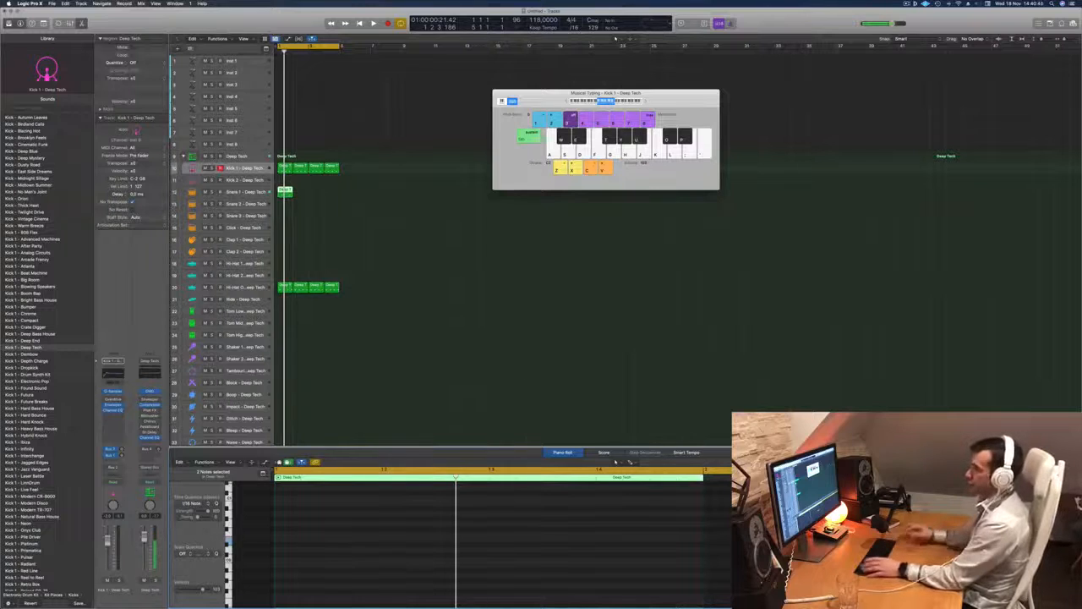
pyautogui.press('space')
# Repeat the Snare 1 region to fill four bars and play back the drums with the snare
pyautogui.moveTo(284, 191); pyautogui.dragTo(312, 195)
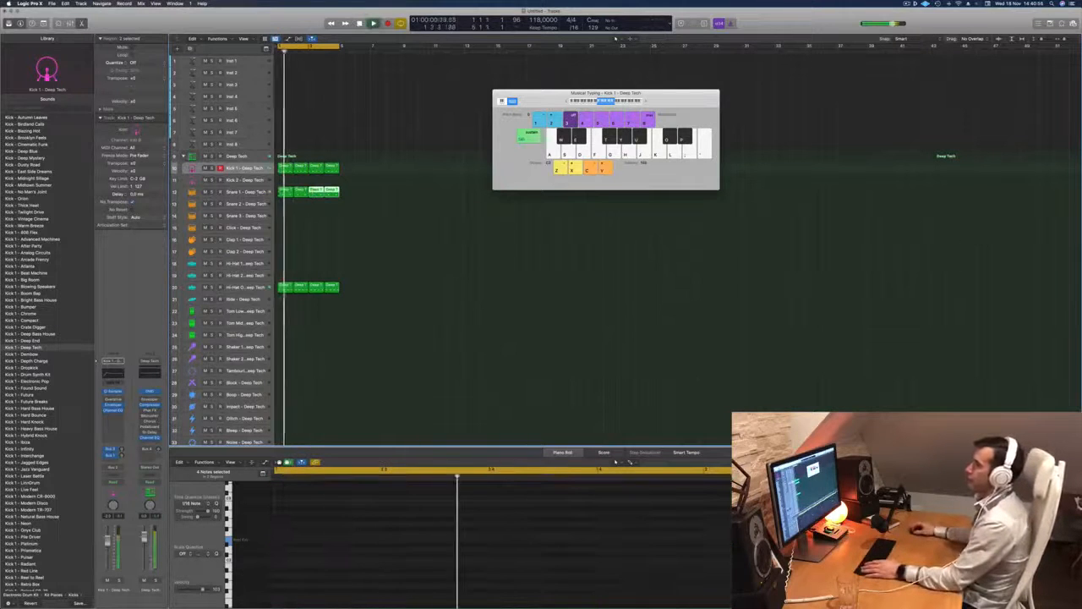
pyautogui.click(312, 195)
pyautogui.press('space')
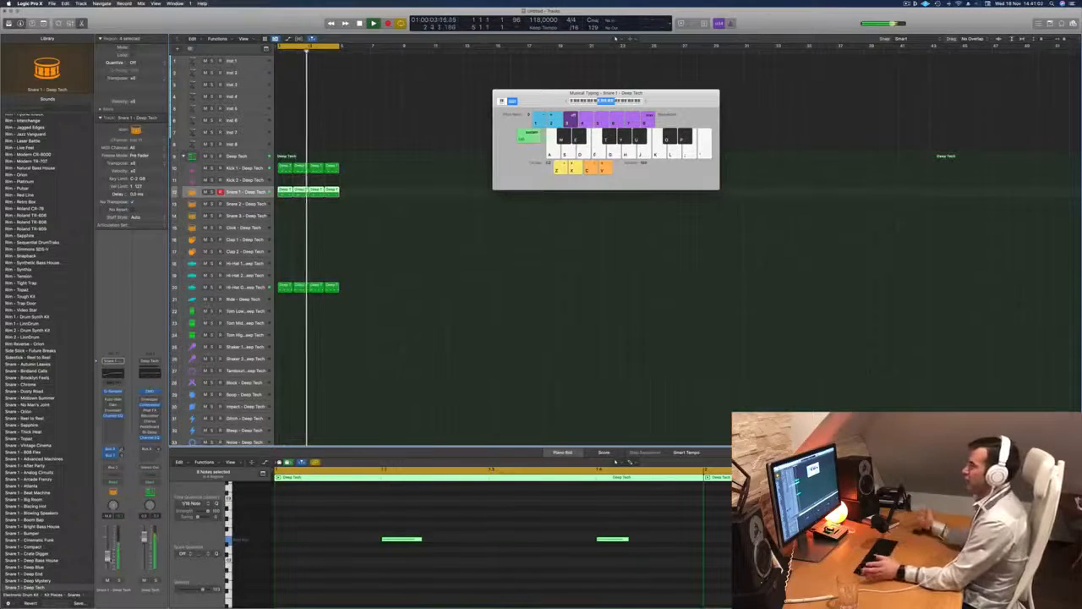
pyautogui.press('Return')
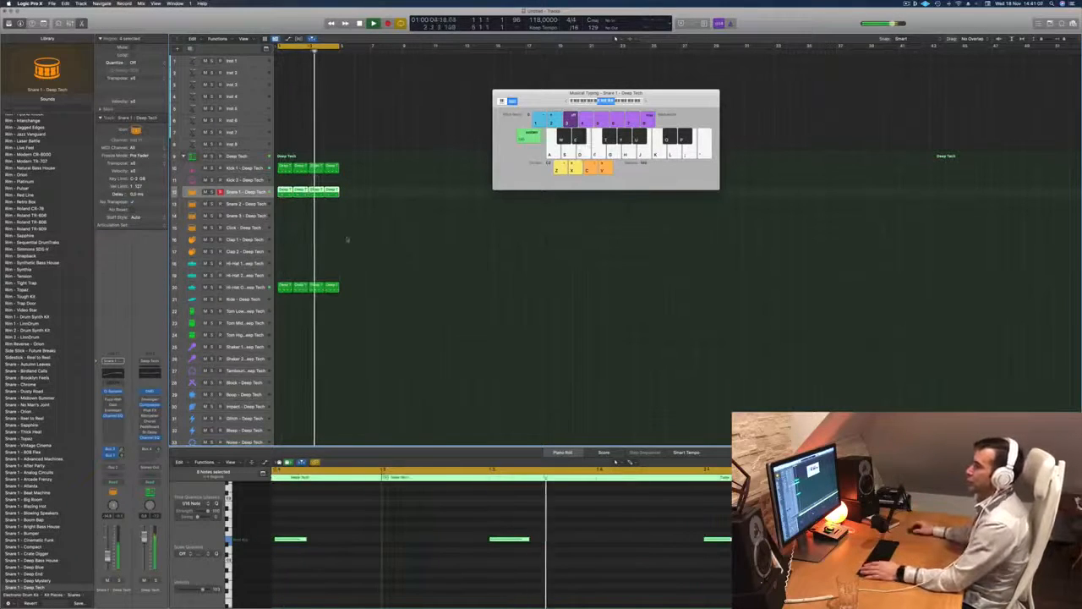
# Copy the first Hi-Hat Open region to the Tom Low track and delete its first and third notes
pyautogui.scroll(-1, 465, 302)
pyautogui.scroll(-1, 465, 302)
pyautogui.click(284, 275)
pyautogui.moveTo(284, 276); pyautogui.dragTo(287, 305)
pyautogui.moveTo(319, 521); pyautogui.dragTo(343, 546)
pyautogui.press('Delete')
pyautogui.moveTo(552, 518); pyautogui.dragTo(581, 563)
pyautogui.press('Delete')
# Transpose the two remaining Tom Low notes up and play back the one-bar pattern
pyautogui.moveTo(428, 519); pyautogui.dragTo(663, 578)
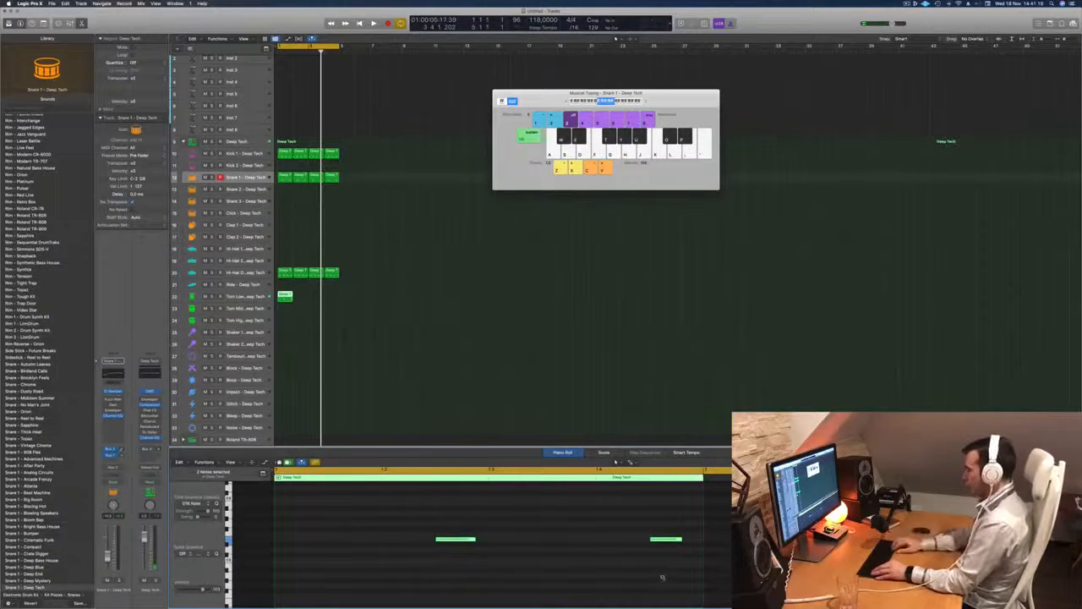
pyautogui.press('Delete')
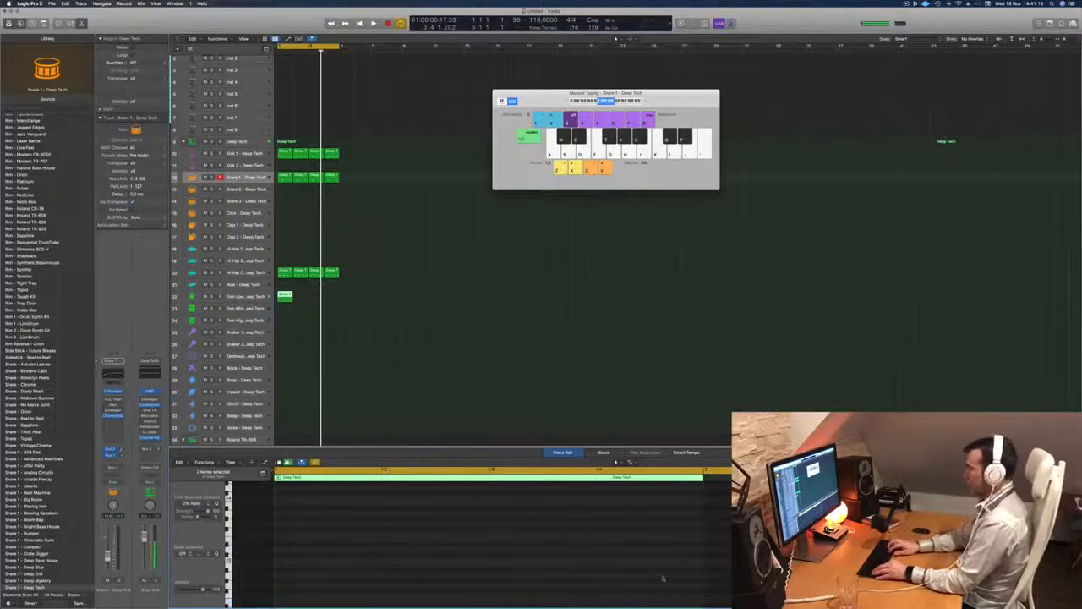
pyautogui.scroll(-2, 290, 295)
pyautogui.scroll(-2, 453, 552)
pyautogui.scroll(-5, 453, 551)
pyautogui.scroll(1, 453, 551)
pyautogui.press('space')
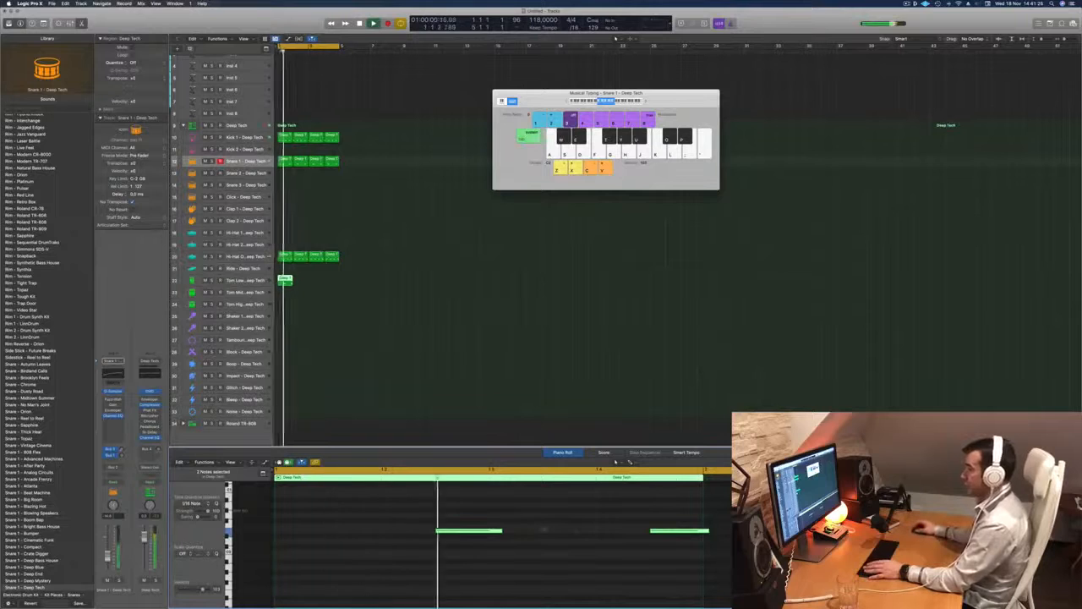
# Shorten both Tom Low notes, shifting only the second one a sixteenth later than its original position
pyautogui.moveTo(501, 531)
pyautogui.mouseDown()
pyautogui.moveTo(475, 534)
pyautogui.moveTo(484, 532)
pyautogui.mouseUp()
pyautogui.press('space')
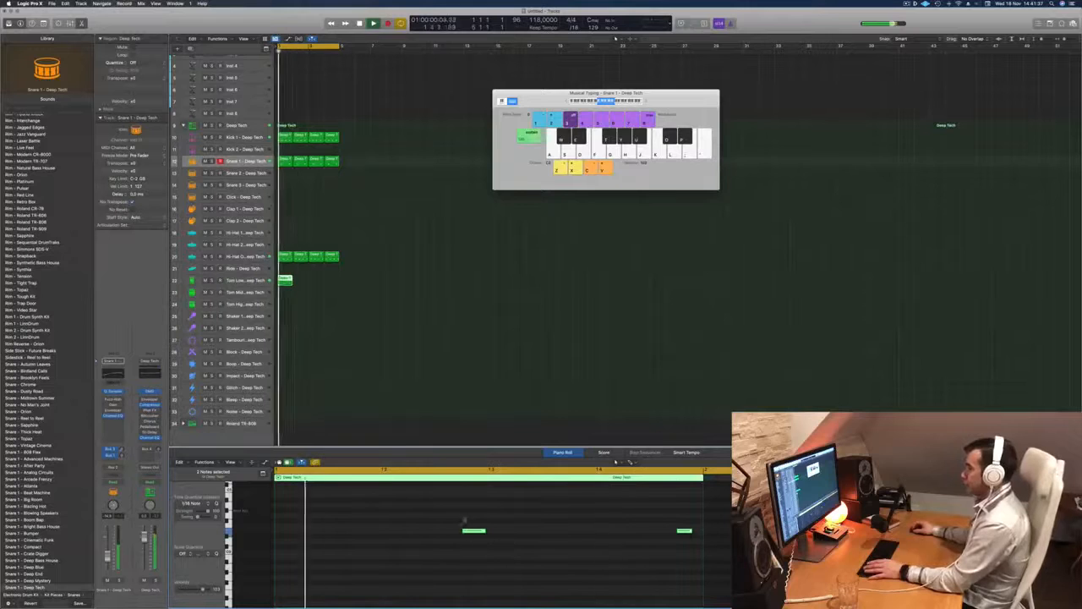
pyautogui.click(472, 530)
pyautogui.hotkey('alt', 'Left')
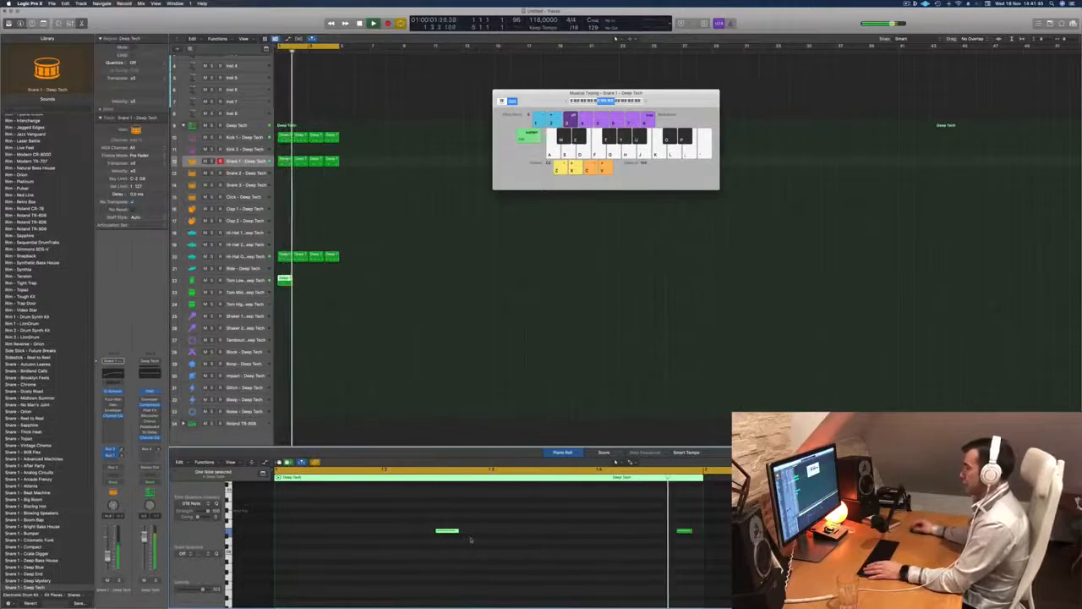
pyautogui.press('space')
# Repeat the Tom Low region to fill four bars and play back the beat with the Tom Low track selected
pyautogui.moveTo(289, 283); pyautogui.dragTo(325, 288)
pyautogui.press('space')
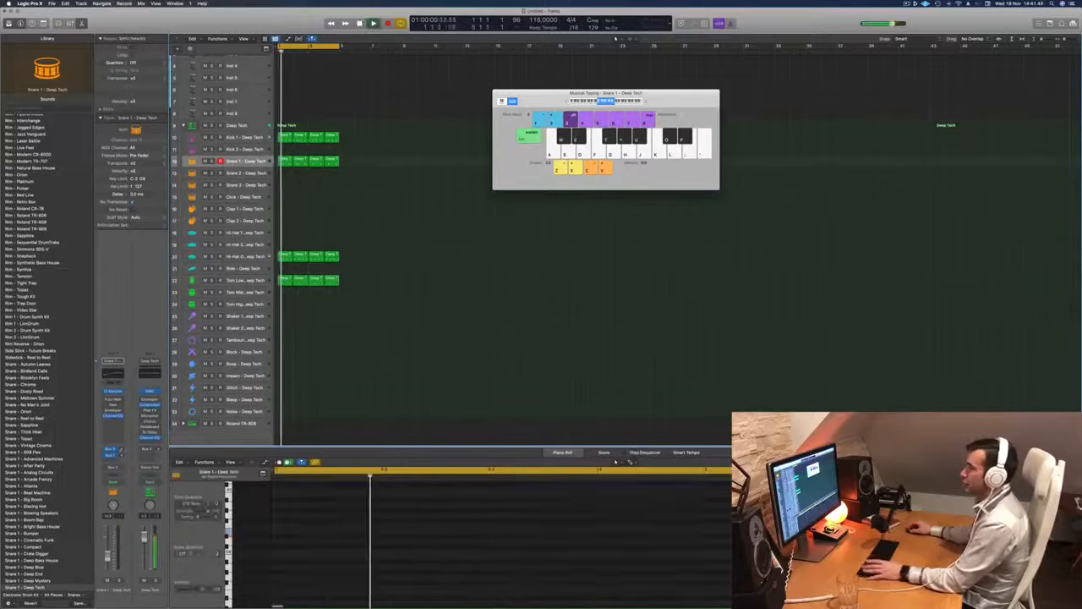
pyautogui.click(253, 280)
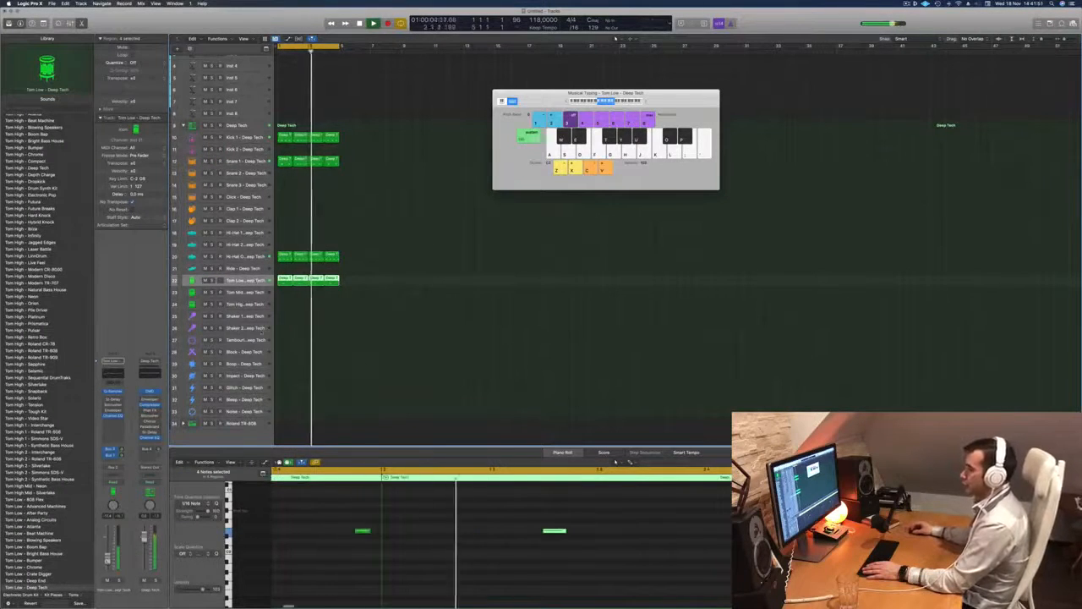
pyautogui.scroll(-2, 406, 295)
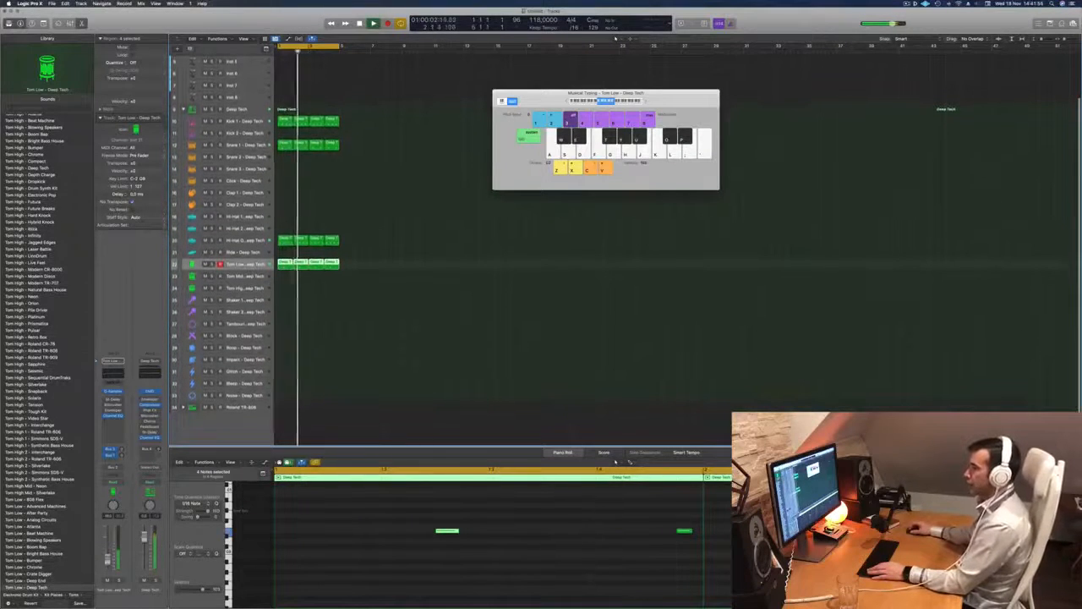
# Copy the first Kick 1 region to the Noise track, keep only its first note, and transpose that note up
pyautogui.click(285, 121)
pyautogui.moveTo(284, 121); pyautogui.dragTo(286, 399)
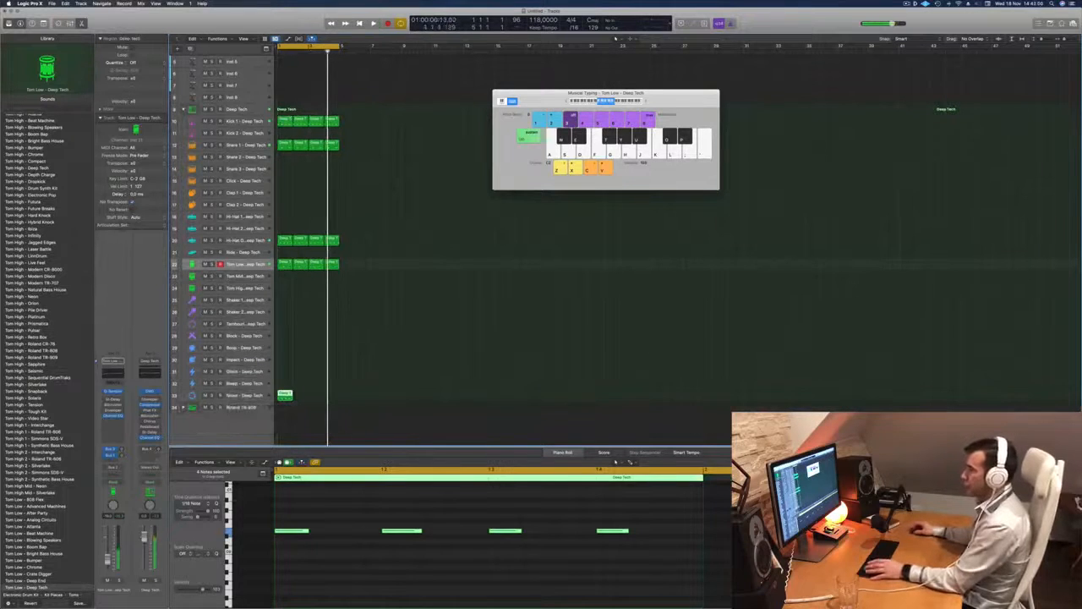
pyautogui.moveTo(361, 524); pyautogui.dragTo(726, 577)
pyautogui.press('Delete')
pyautogui.moveTo(463, 514); pyautogui.dragTo(270, 559)
pyautogui.press('Delete')
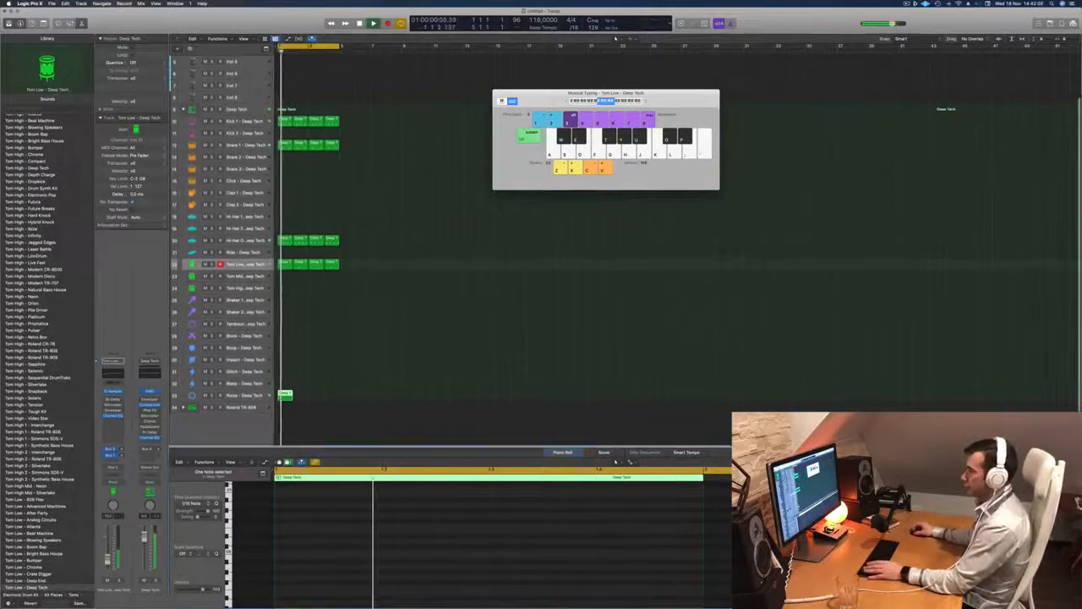
# Switch the Noise track's sound to Noise - Future
pyautogui.click(251, 394)
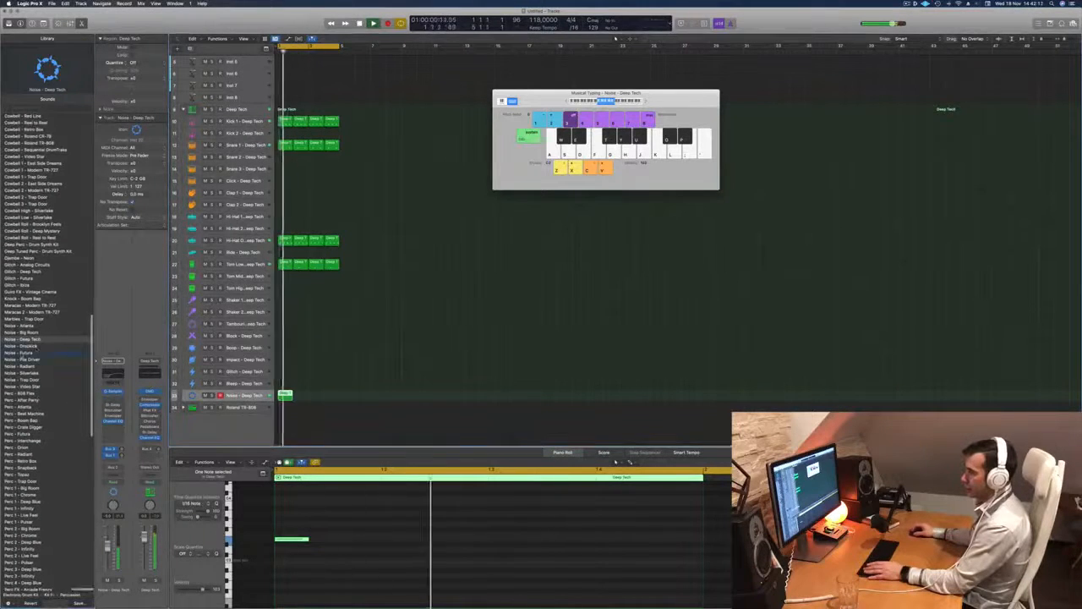
pyautogui.press('Down')
pyautogui.press('Down')
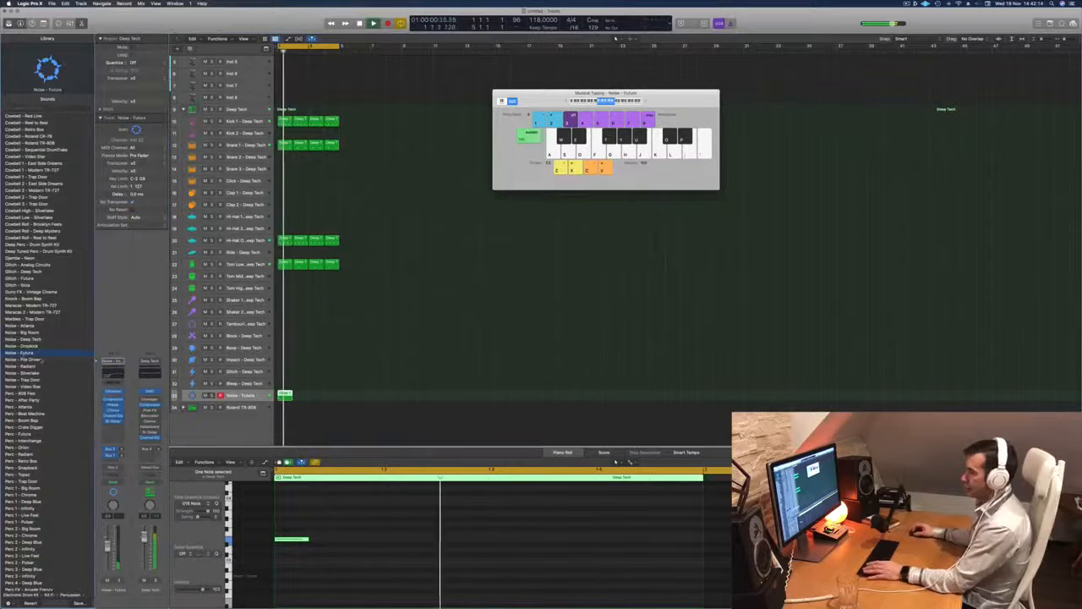
# Lengthen the Noise track's single note to about three beats and listen to it
pyautogui.moveTo(307, 538); pyautogui.dragTo(605, 548)
pyautogui.press('space')
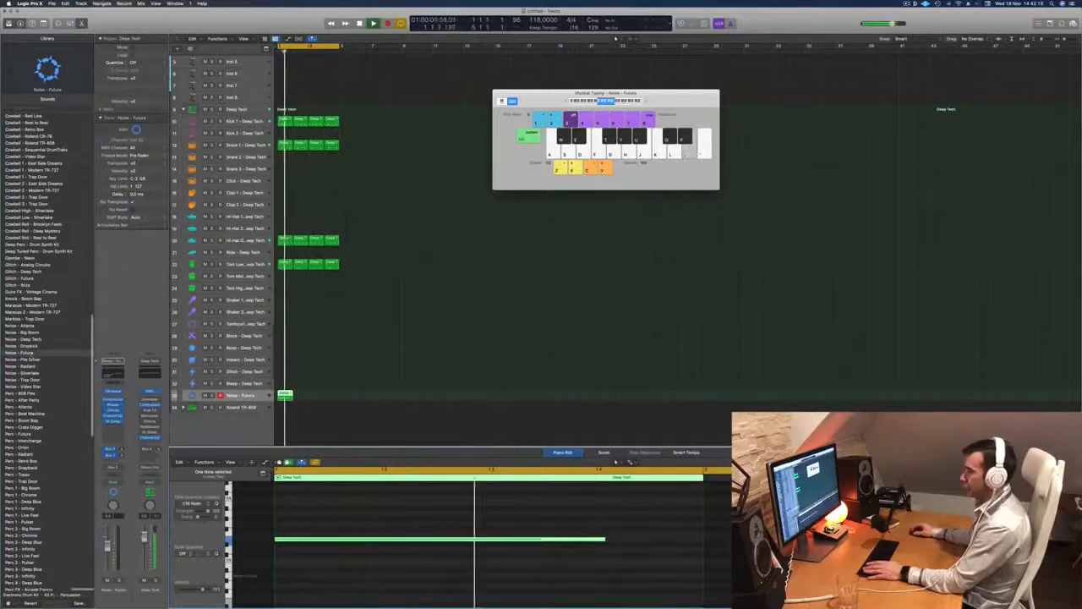
pyautogui.press('space')
pyautogui.press('space')
pyautogui.click(326, 544)
pyautogui.press('space')
# Audition other noise sounds such as Pile Driver, Silverlake and Video Star, and set the track to Noise - Big Room
pyautogui.press('Down')
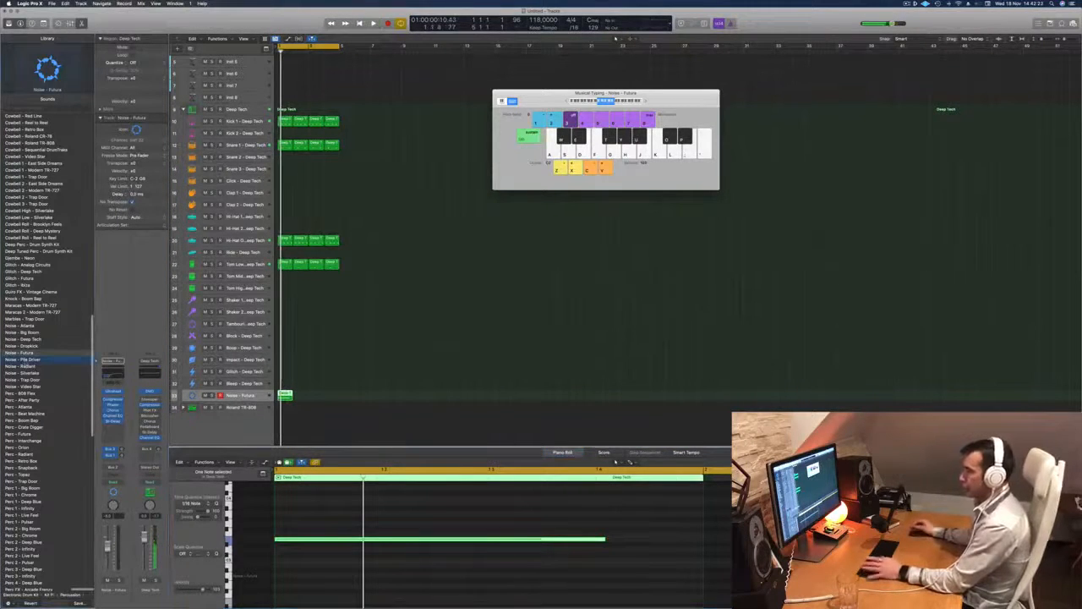
pyautogui.press('space')
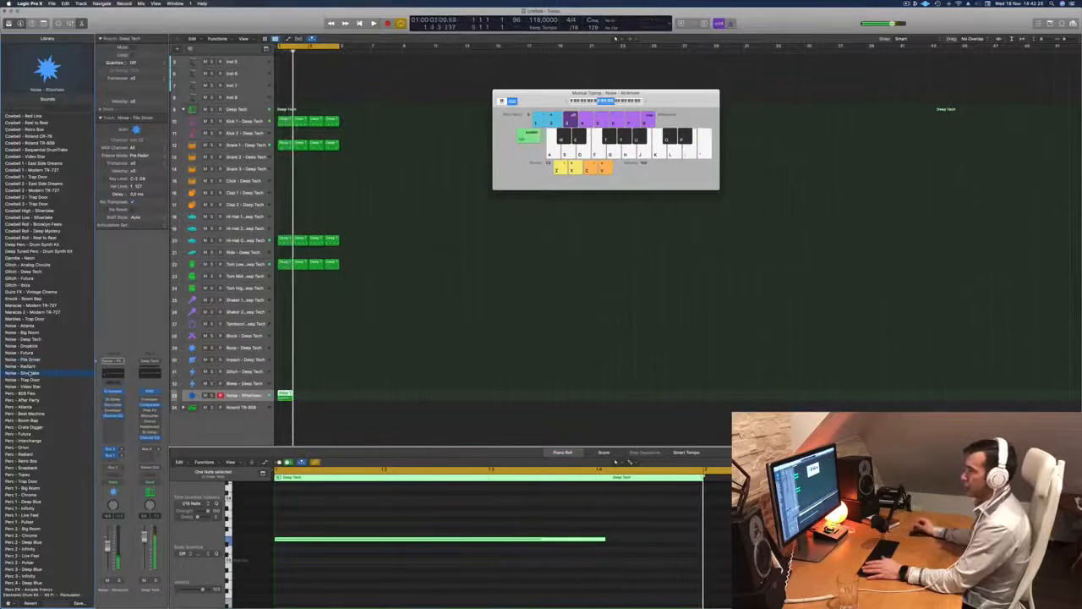
pyautogui.press('Down')
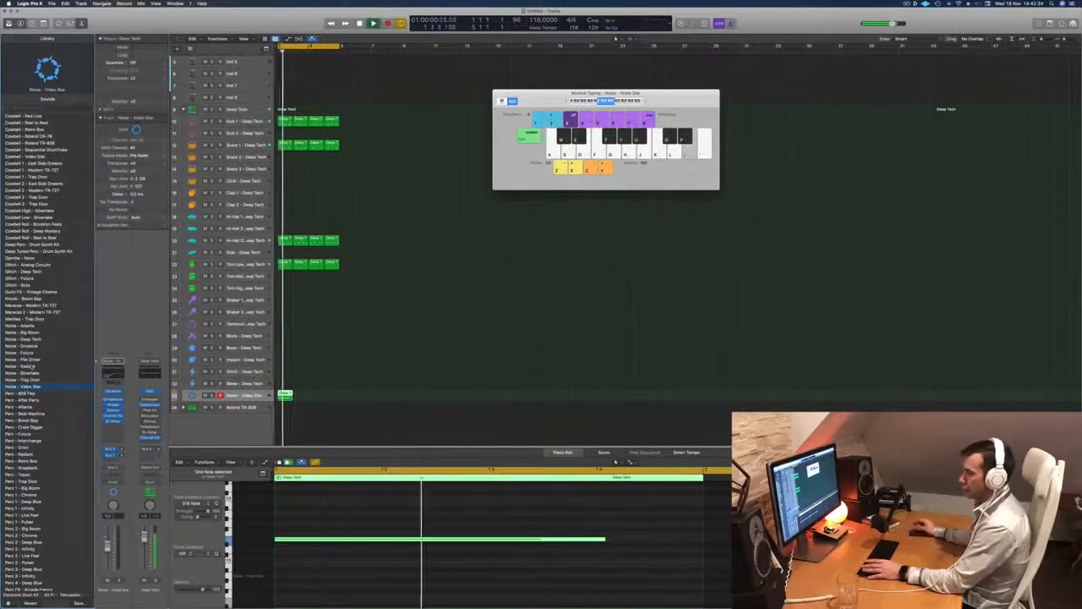
pyautogui.press('space')
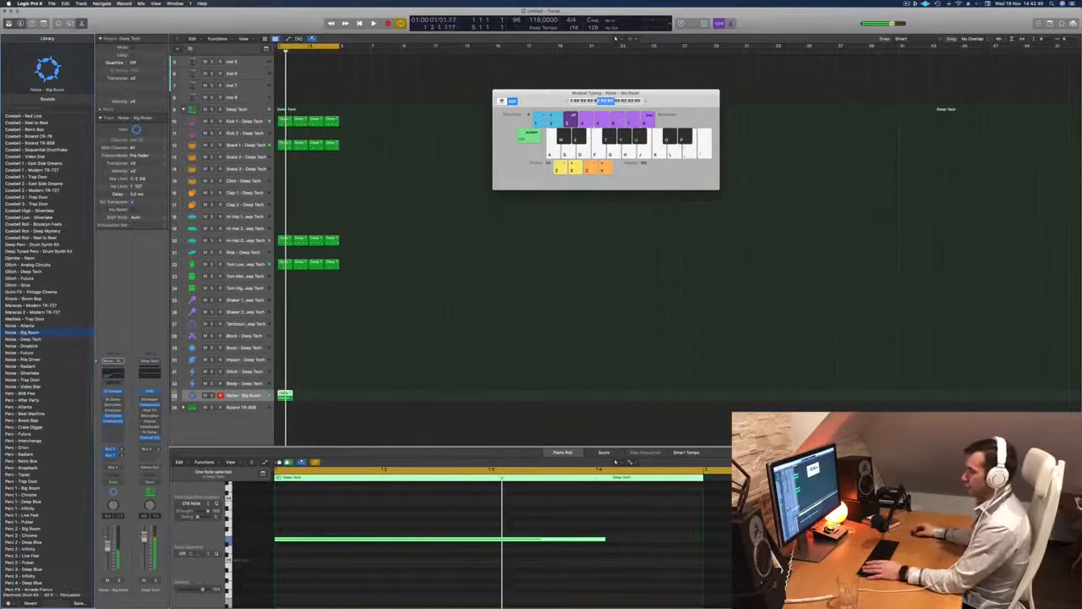
pyautogui.press('space')
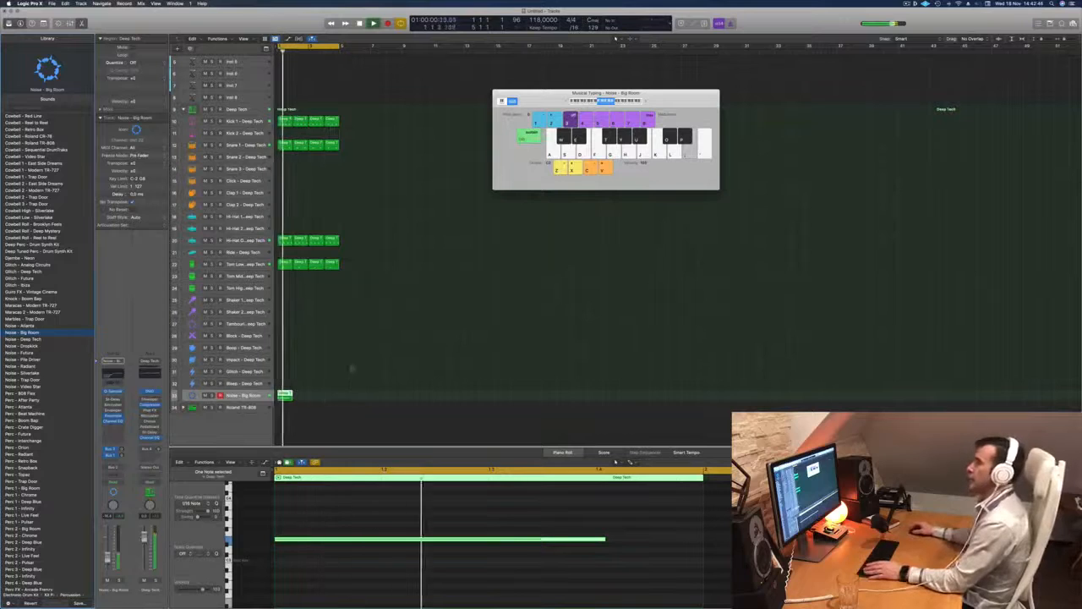
# Play the beat, copy the first open hi-hat region to the Clap 1 track, and keep only its last two notes
pyautogui.press('space')
pyautogui.press('space')
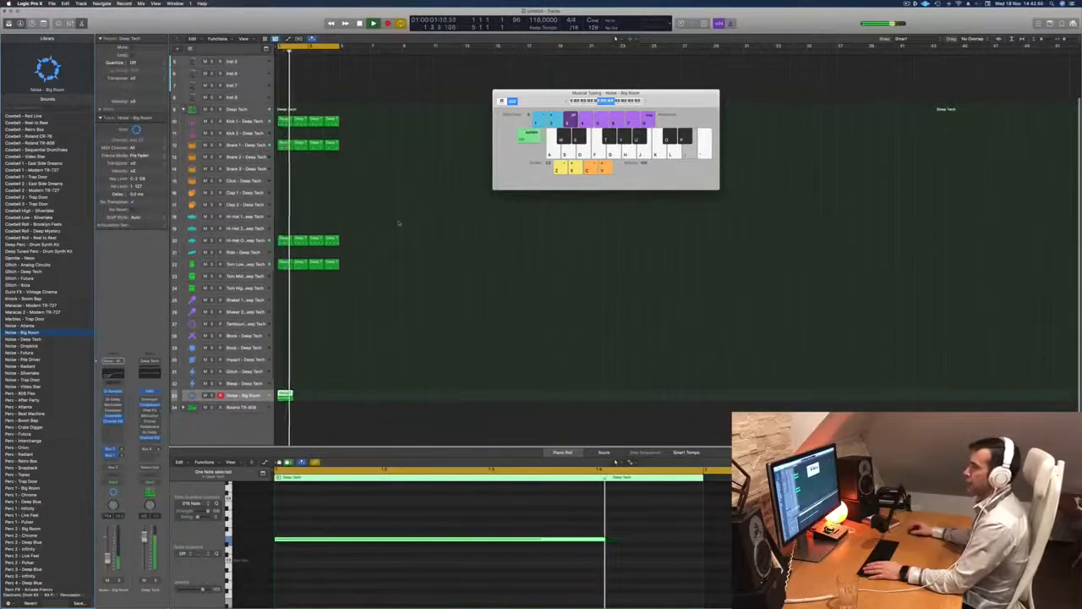
pyautogui.moveTo(287, 239); pyautogui.dragTo(287, 201)
pyautogui.moveTo(328, 503); pyautogui.dragTo(456, 543)
pyautogui.press('Delete')
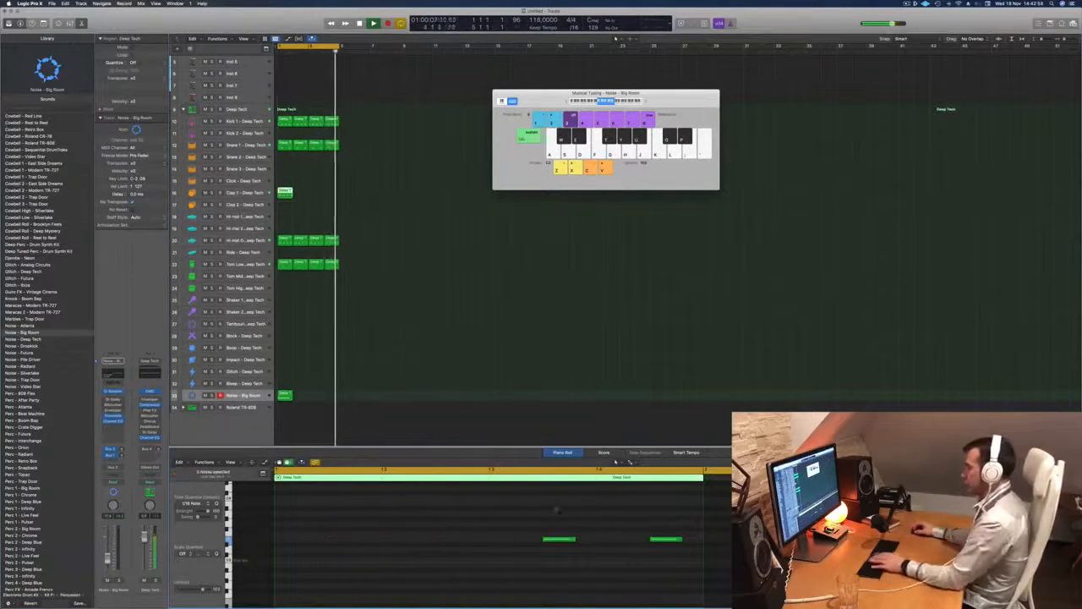
# Move the last clap note back to beat 4 and copy the Clap 1 region across all four bars
pyautogui.click(655, 537)
pyautogui.moveTo(668, 541); pyautogui.dragTo(614, 545)
pyautogui.scroll(-2, 613, 544)
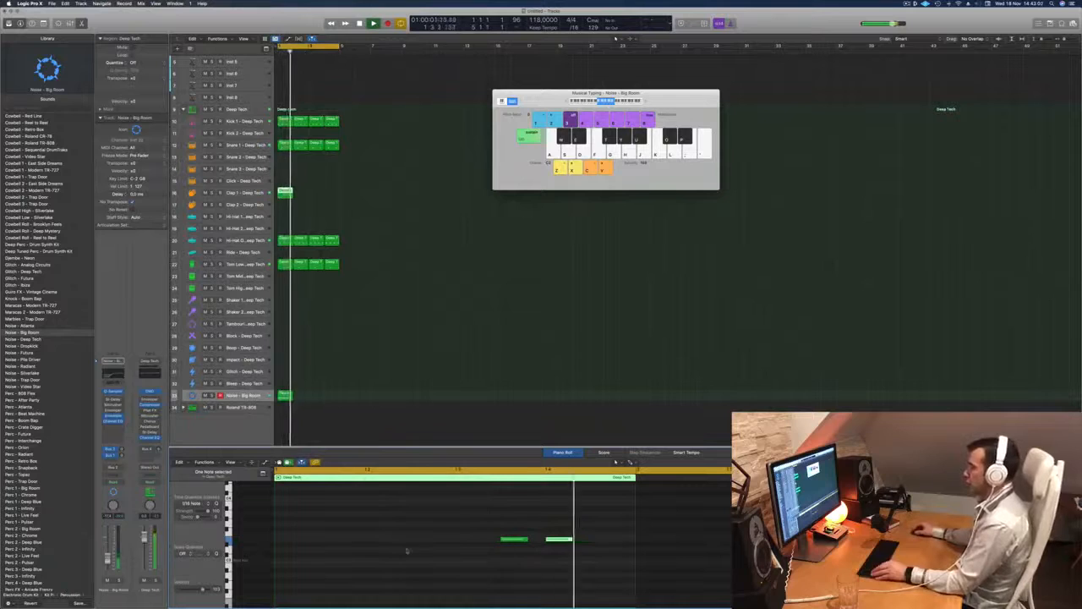
pyautogui.moveTo(288, 193); pyautogui.dragTo(326, 201)
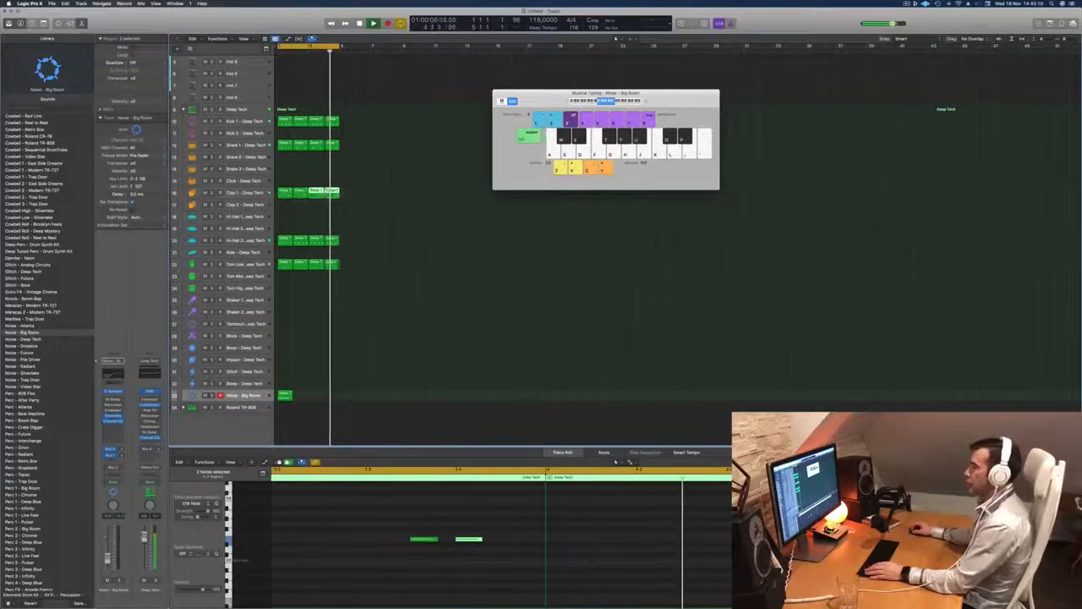
# Copy the first open hi-hat region to the Ride track
pyautogui.click(240, 264)
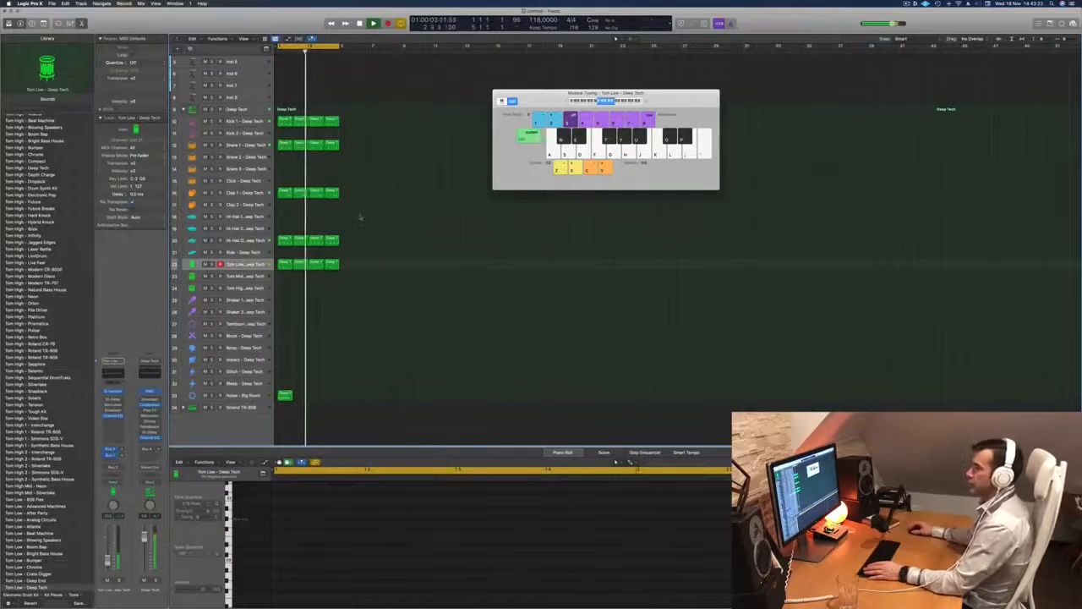
pyautogui.moveTo(283, 240); pyautogui.dragTo(283, 252)
# Try shifting all four ride notes an eighth note earlier, onto the beats
pyautogui.moveTo(309, 517); pyautogui.dragTo(639, 584)
pyautogui.hotkey('alt', 'Left')
pyautogui.hotkey('alt', 'Left')
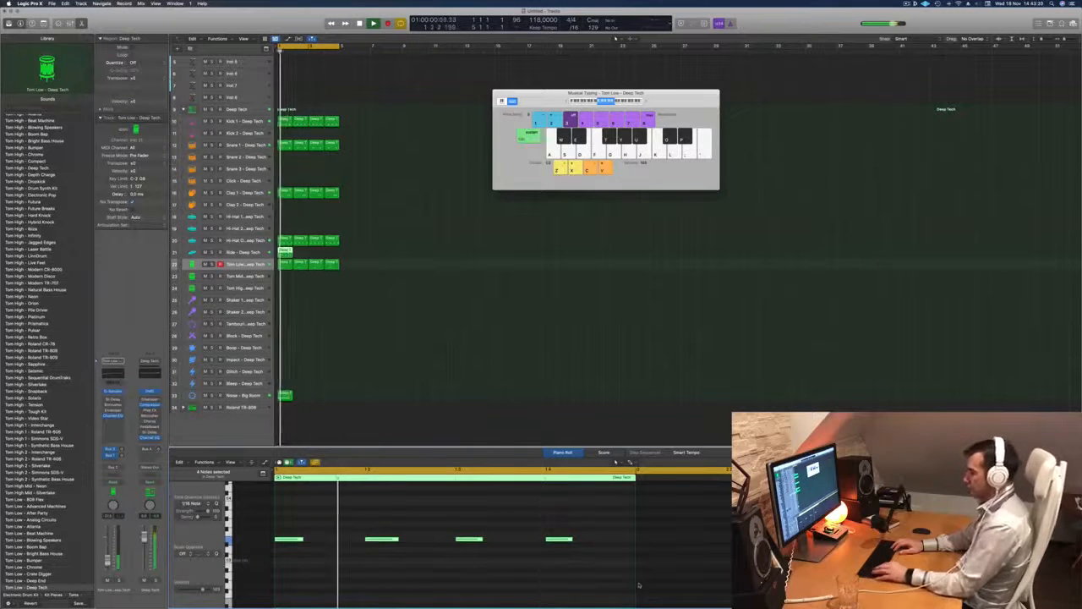
pyautogui.hotkey('alt', 'Right')
pyautogui.hotkey('alt', 'Right')
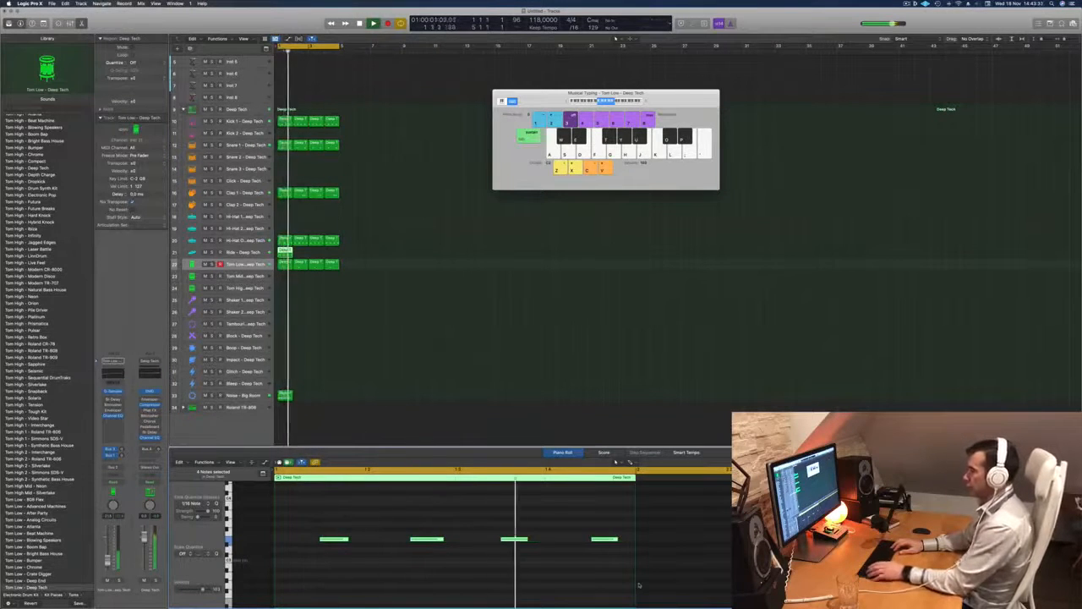
# Move the second and last ride notes a sixteenth earlier and copy the Ride region across all four bars
pyautogui.click(427, 538)
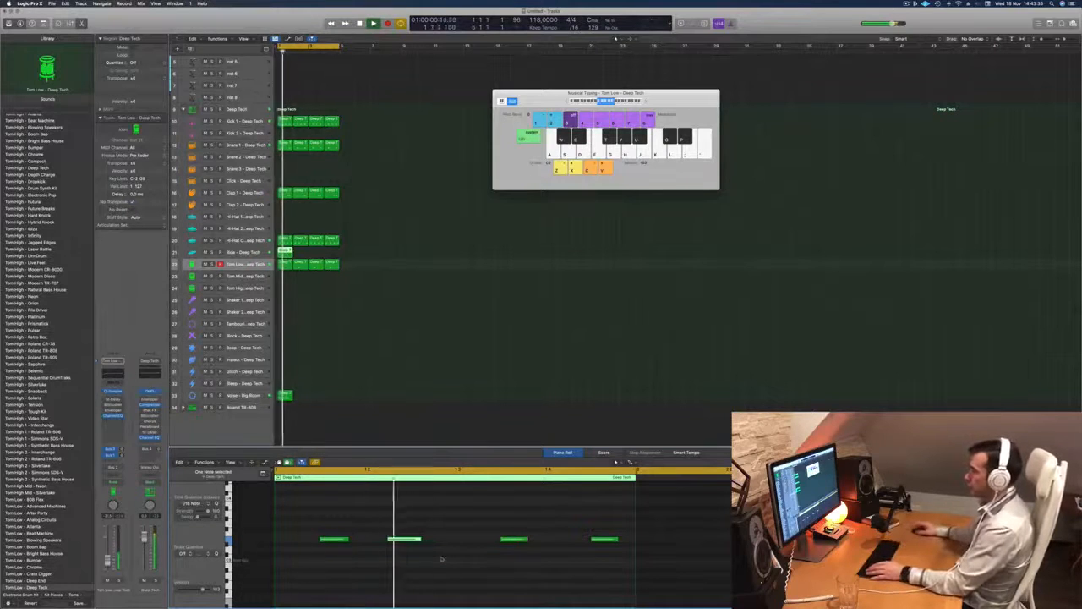
pyautogui.click(608, 539)
pyautogui.hotkey('alt', 'Left')
pyautogui.hotkey('alt', 'Left')
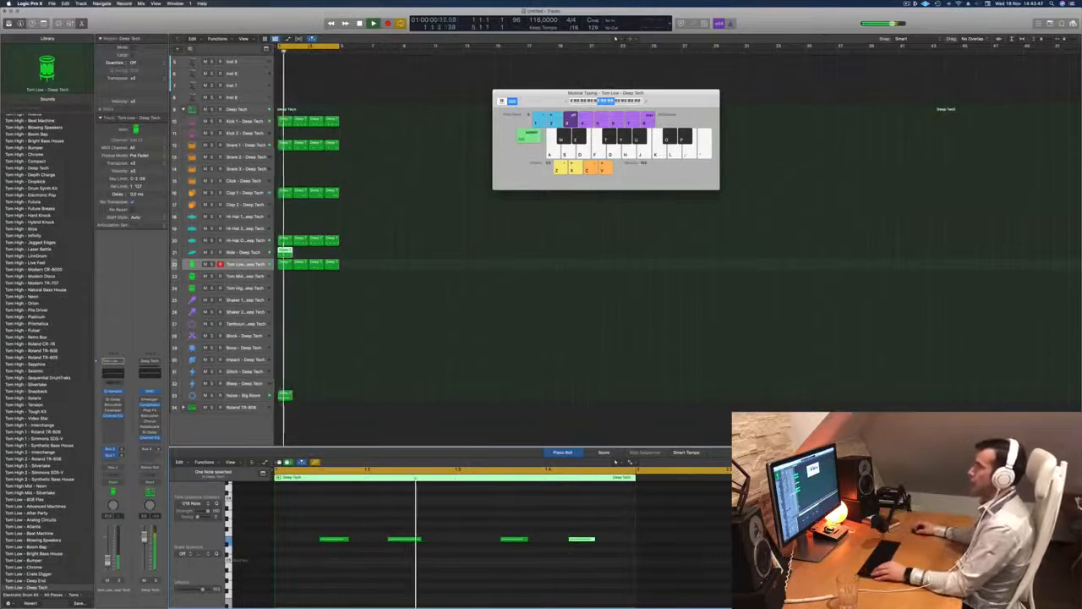
pyautogui.moveTo(281, 253); pyautogui.dragTo(322, 259)
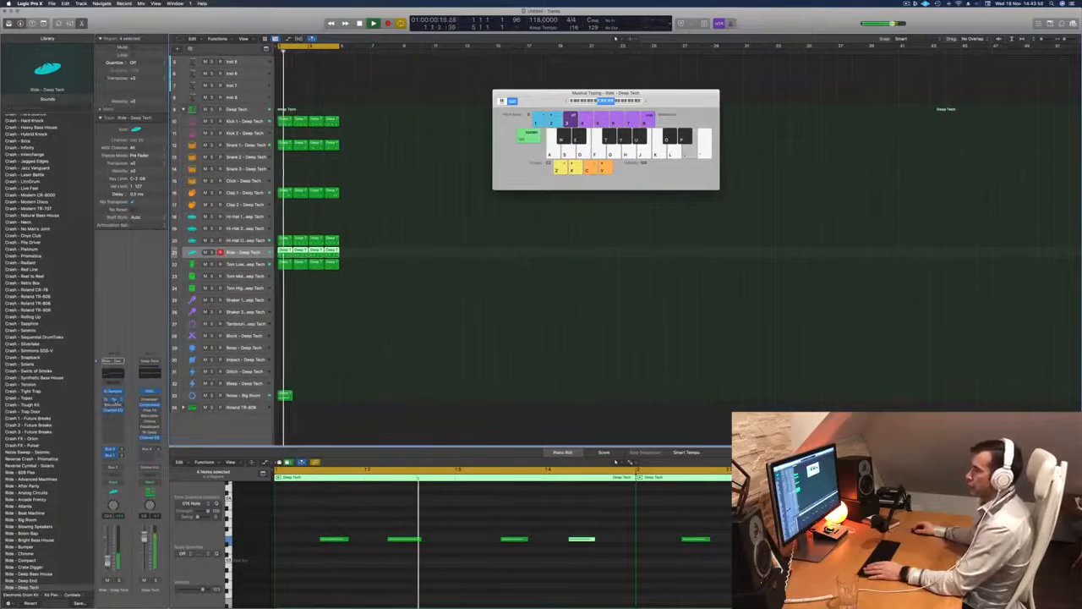
# Activate the Ride track's Stereo Delay and load a preset with 1/16 left and right delay times
pyautogui.click(114, 399)
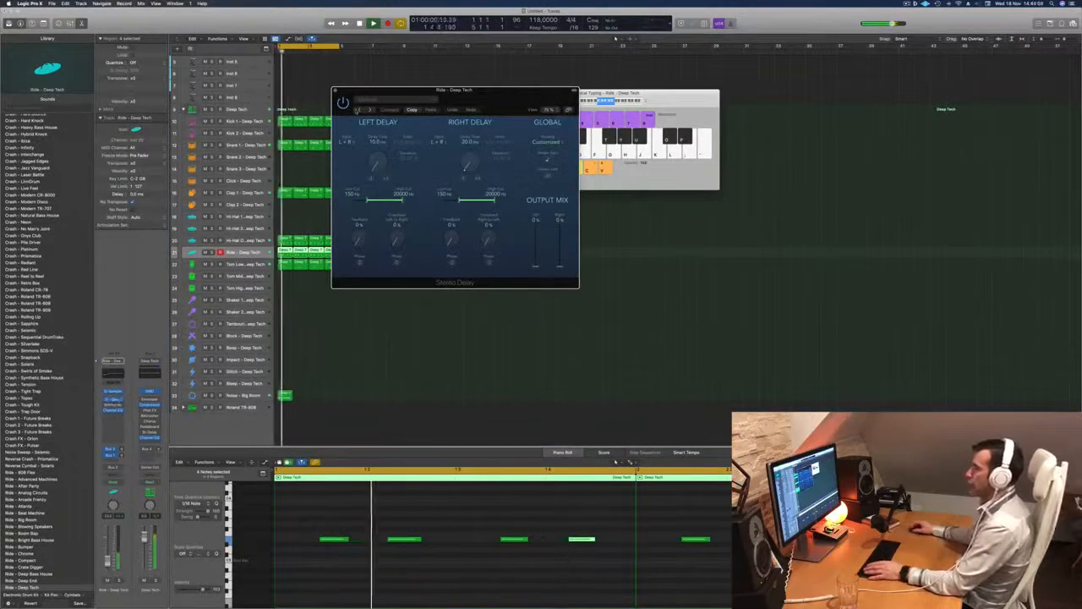
pyautogui.moveTo(504, 104); pyautogui.dragTo(442, 198)
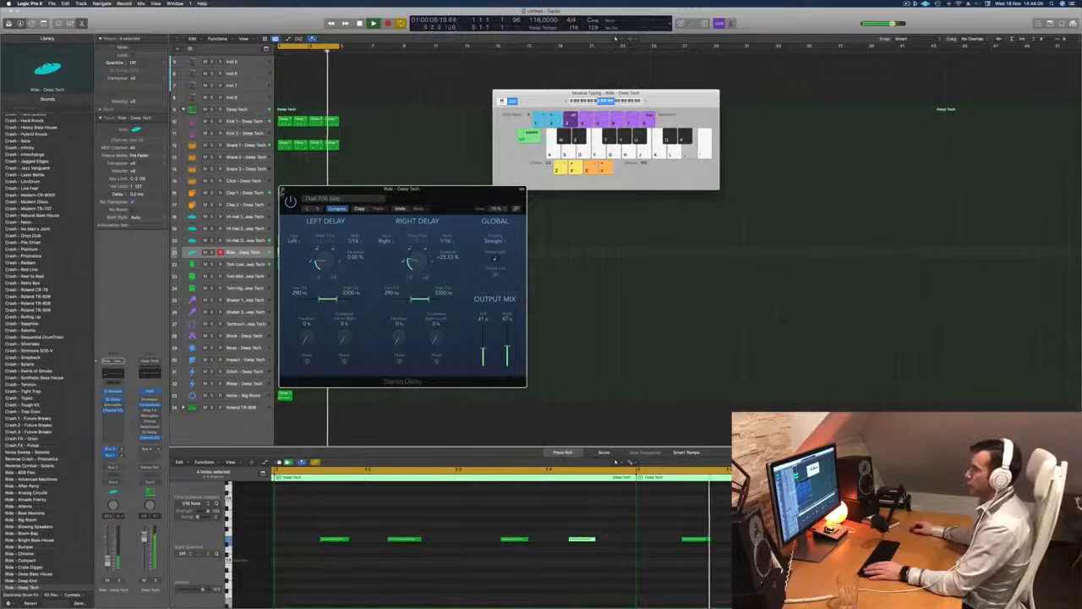
pyautogui.click(282, 189)
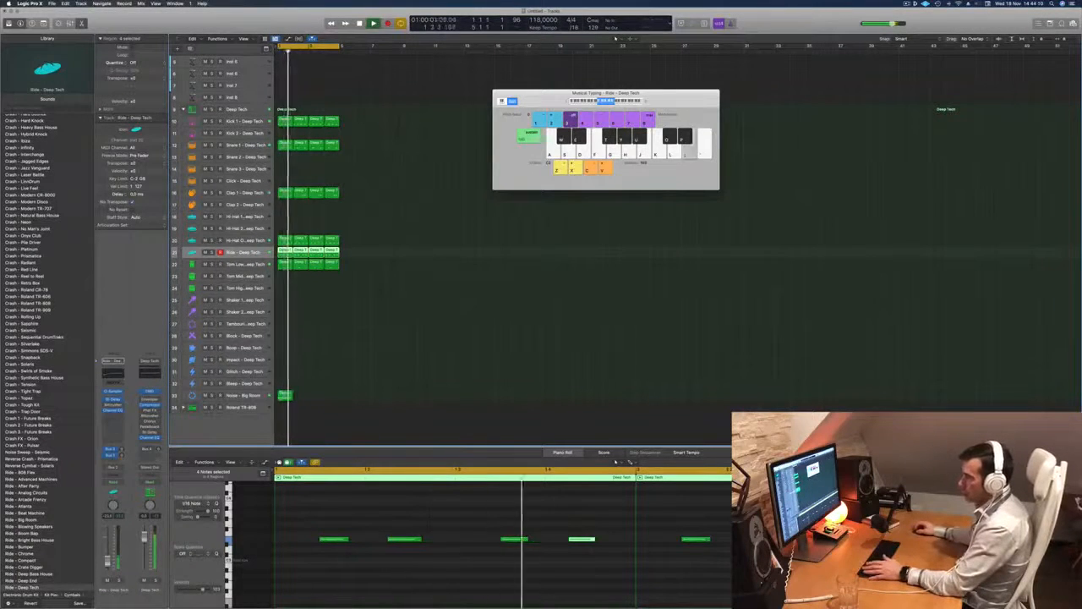
# Add a send from the Ride track to the Roland TR-808 kit's Bus 7 Delay and raise the send level
pyautogui.click(113, 461)
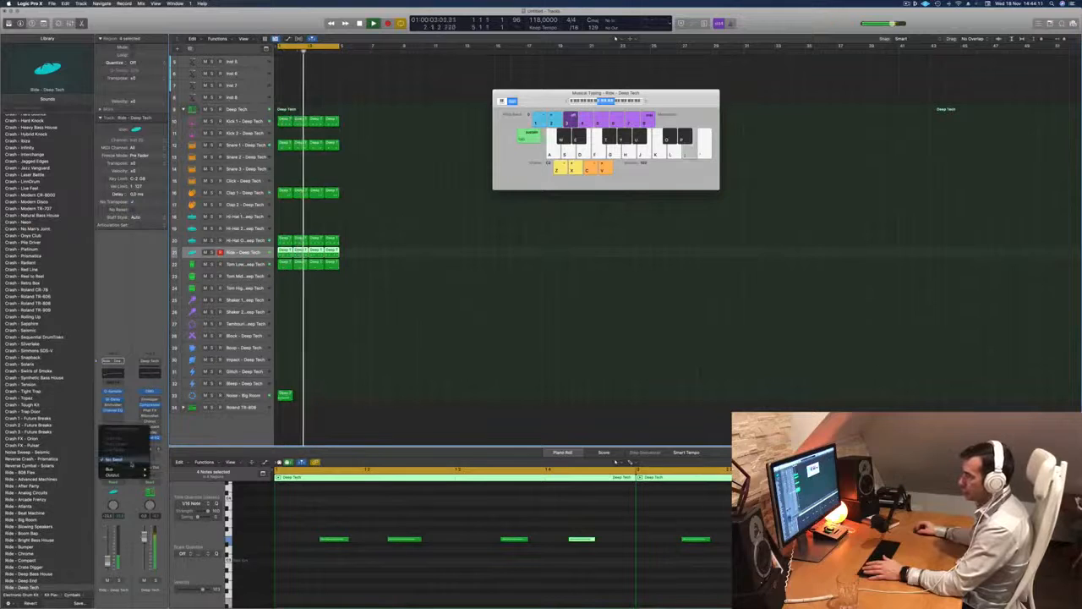
pyautogui.moveTo(115, 469)
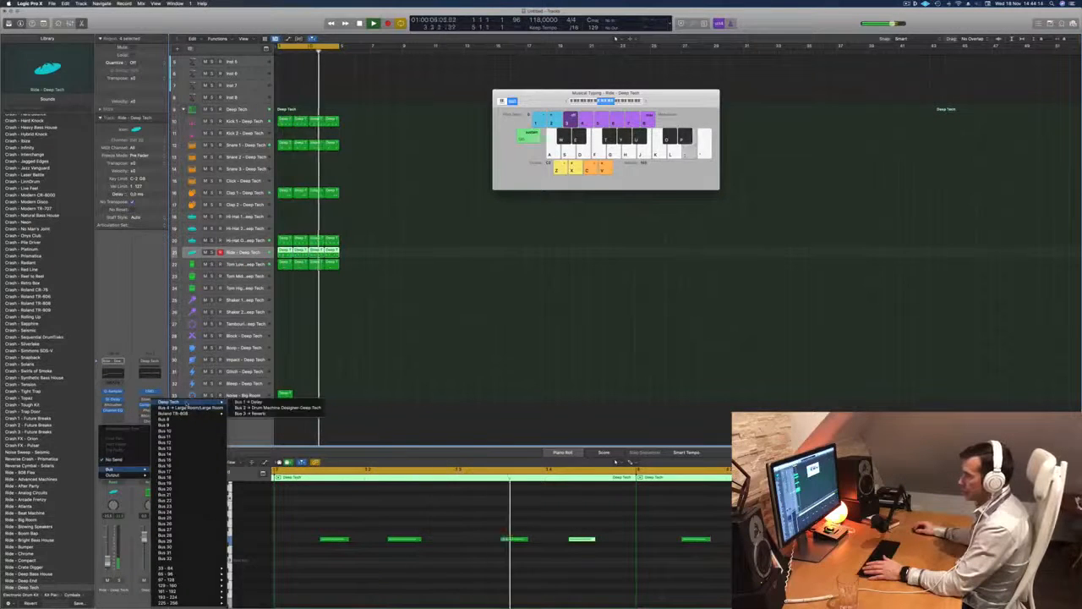
pyautogui.moveTo(191, 414)
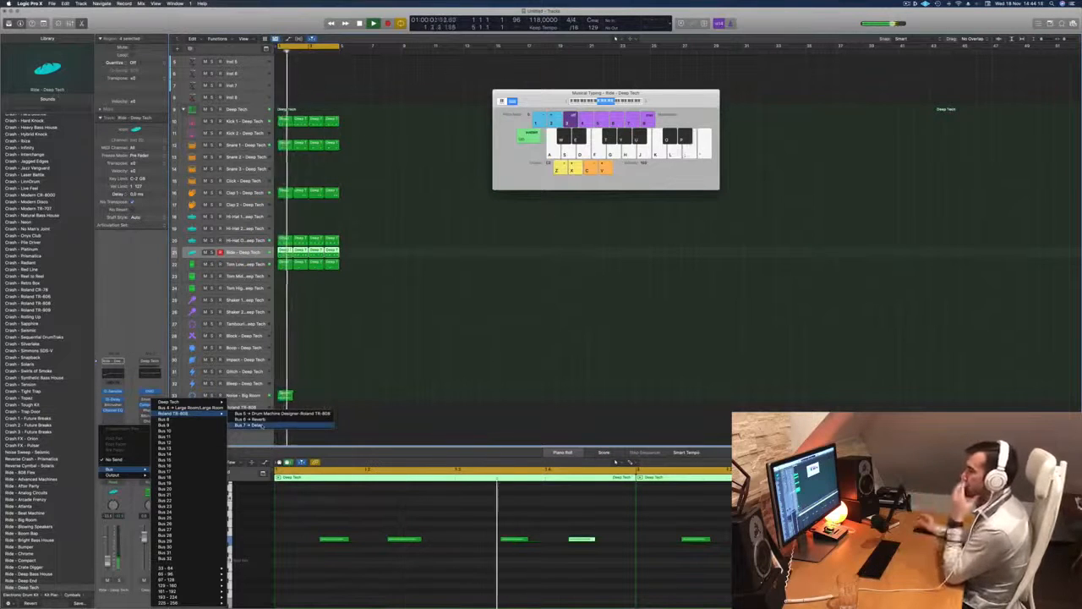
pyautogui.click(257, 425)
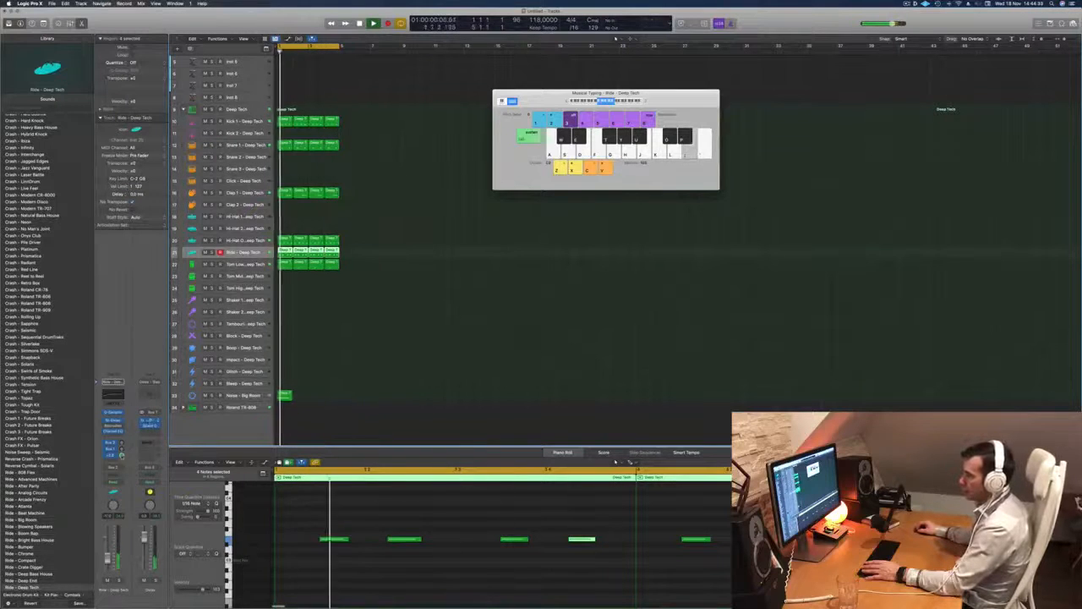
# Inspect the delay bus's Tape Delay and Space Designer, and set the Tape Delay's wet output to 100%
pyautogui.click(150, 423)
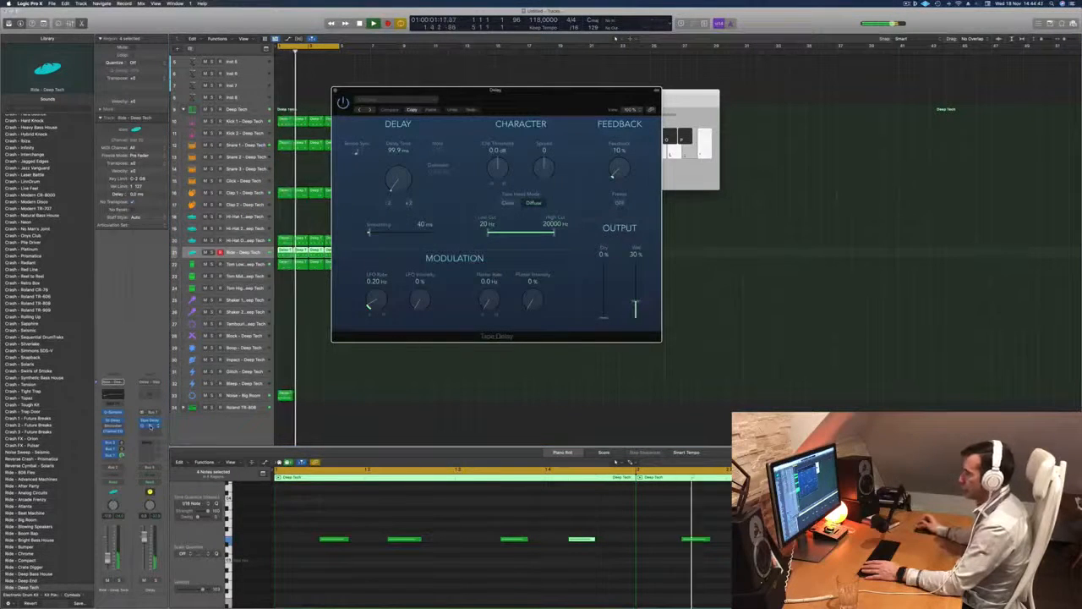
pyautogui.click(149, 425)
pyautogui.moveTo(523, 95); pyautogui.dragTo(618, 179)
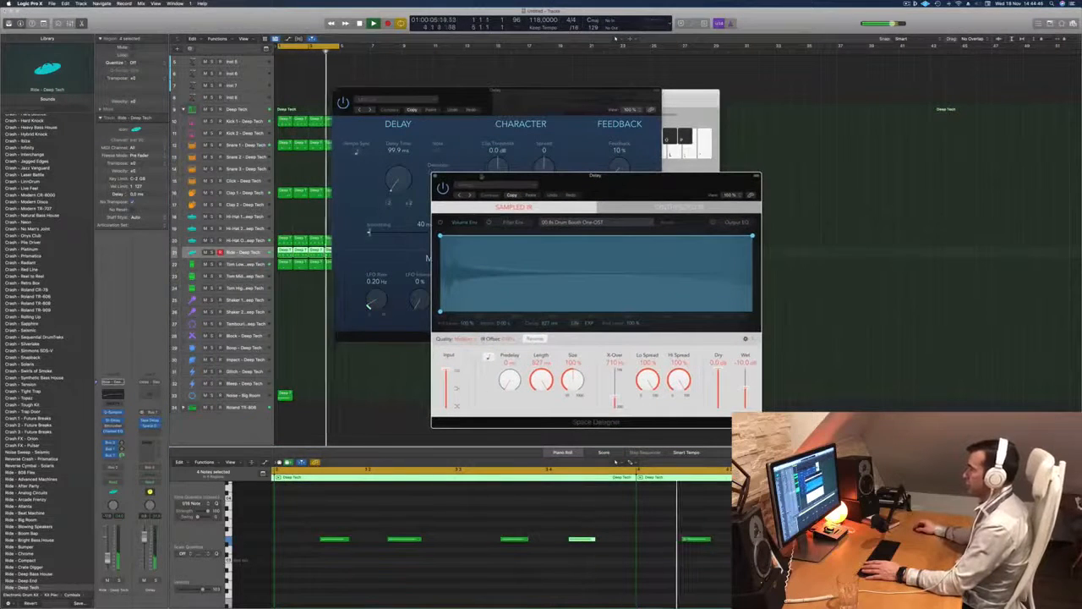
pyautogui.click(435, 176)
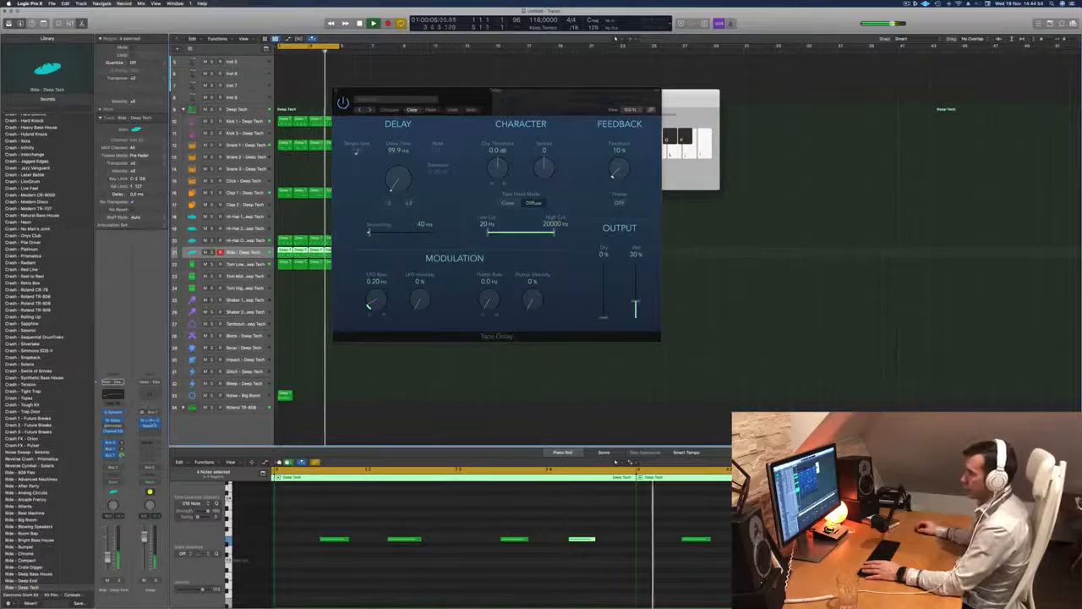
pyautogui.click(334, 91)
pyautogui.click(151, 420)
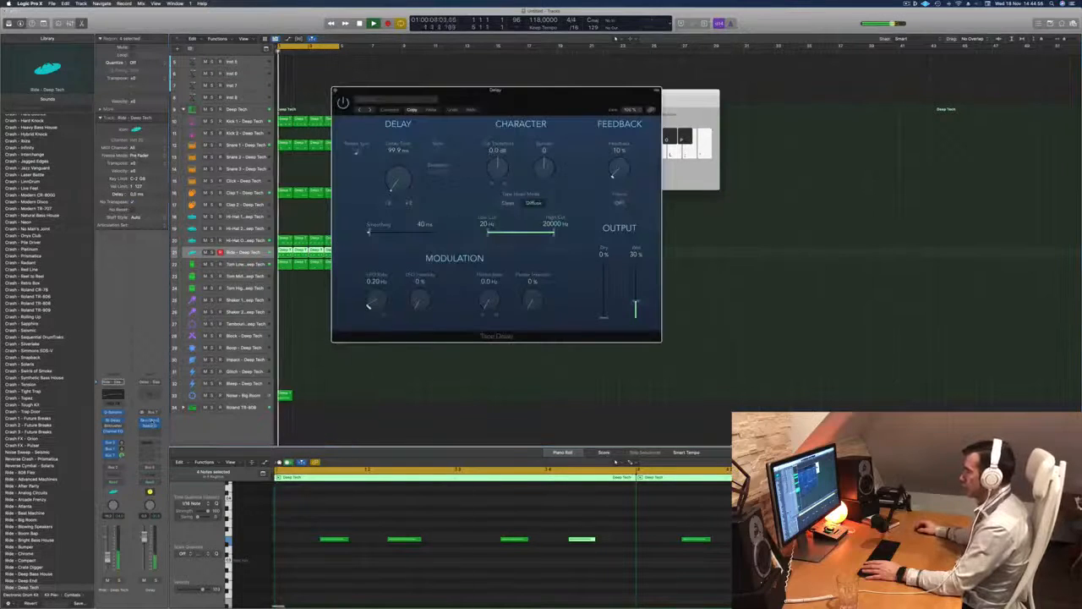
pyautogui.moveTo(636, 306); pyautogui.dragTo(635, 283)
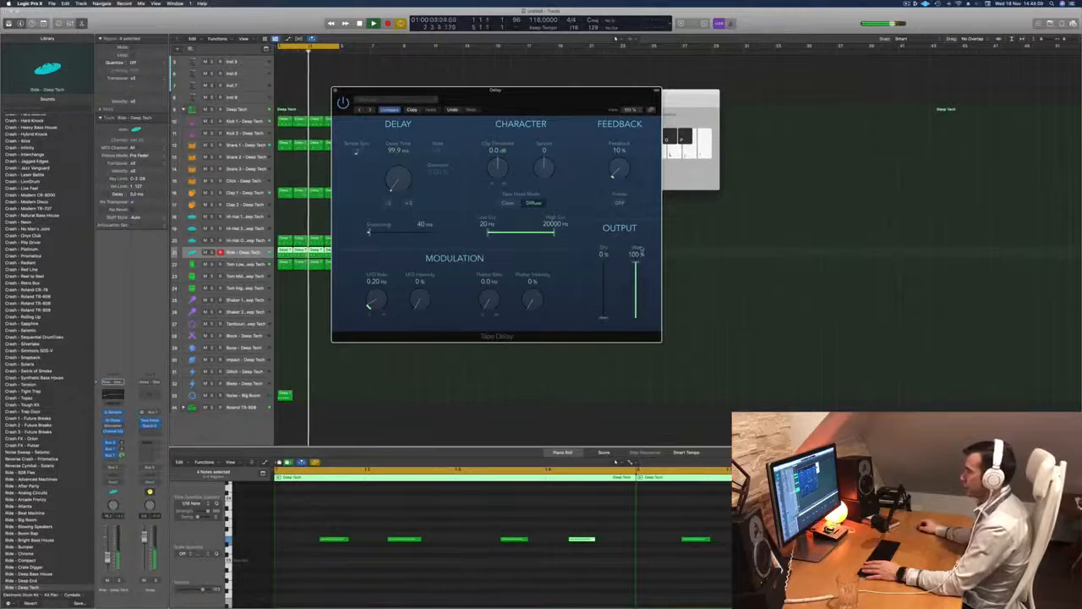
pyautogui.moveTo(638, 285); pyautogui.dragTo(636, 260)
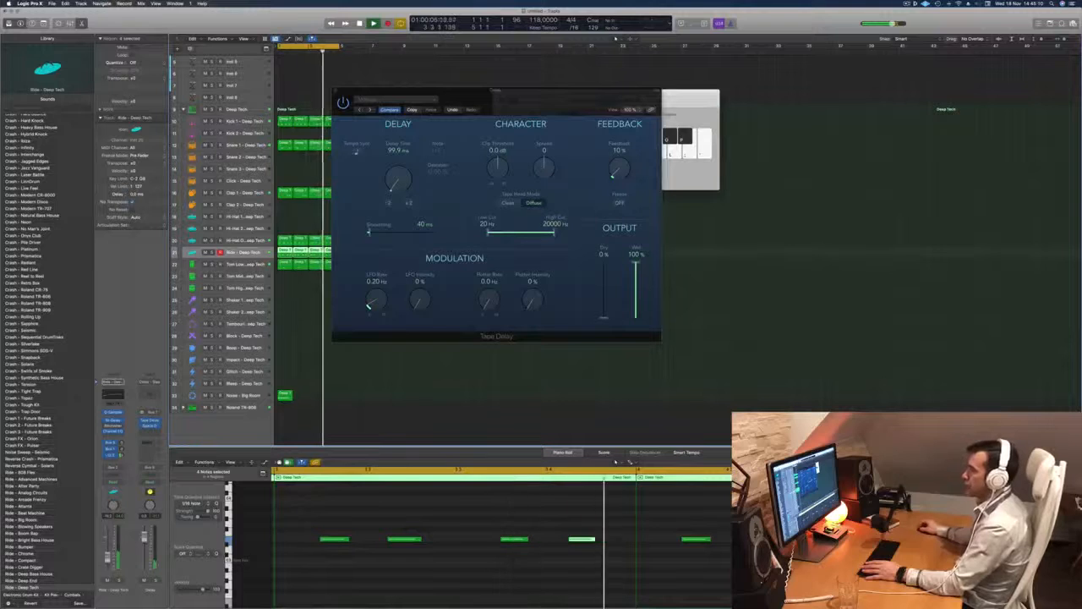
pyautogui.press('super+w')
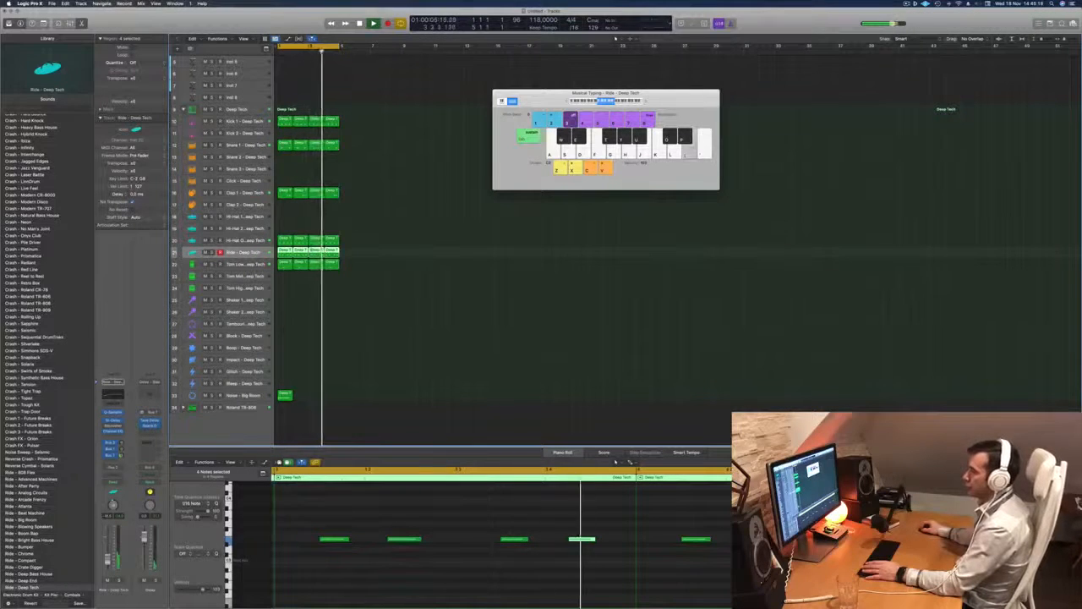
# Replace the Stereo Delay on the Clap 1 track with the Echo effect
pyautogui.click(241, 193)
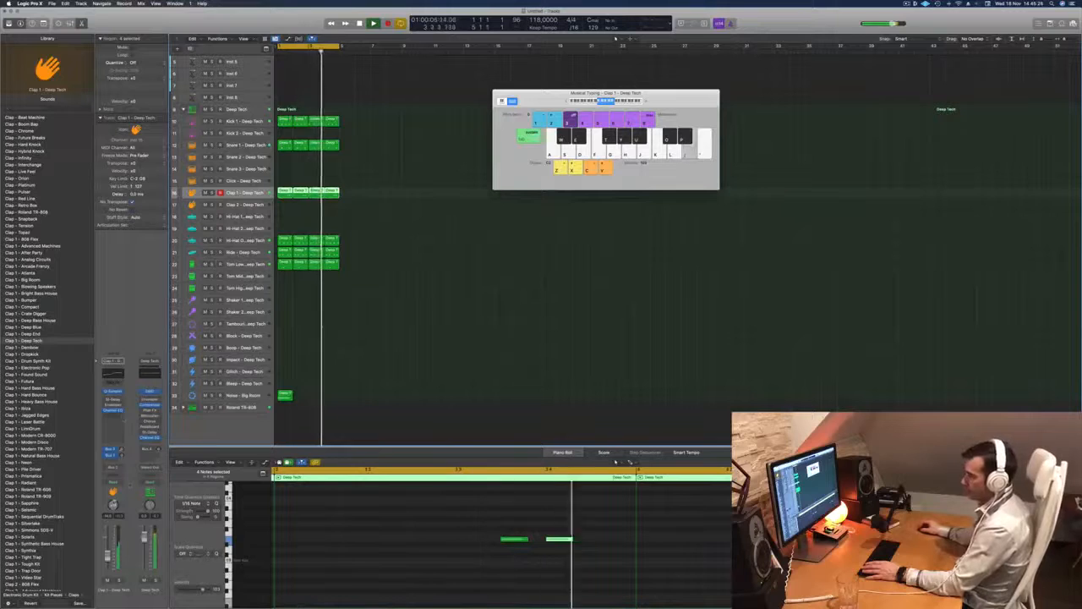
pyautogui.click(121, 399)
pyautogui.moveTo(135, 502)
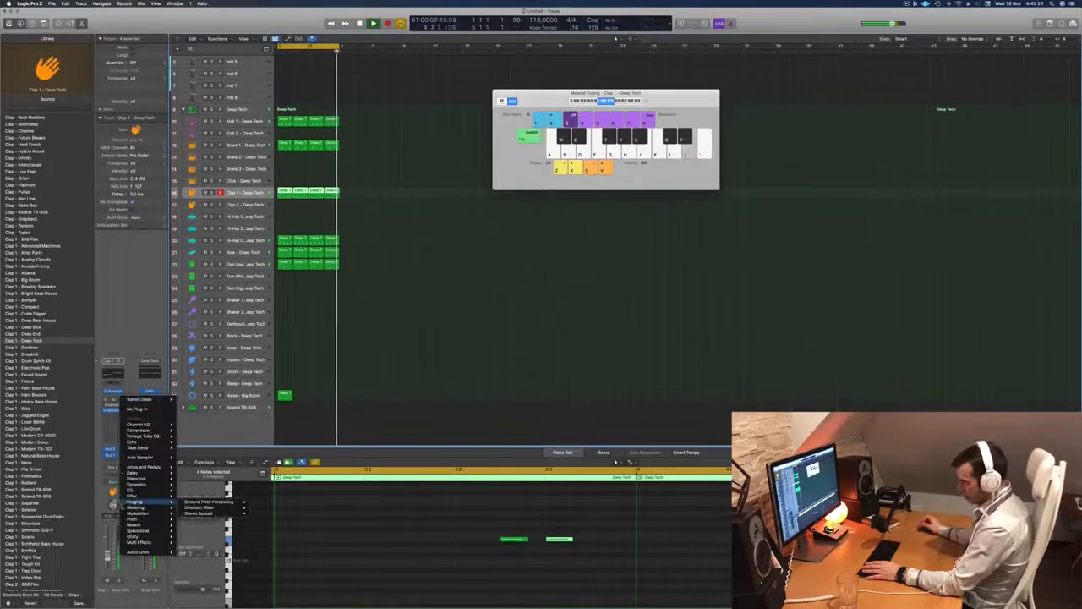
pyautogui.moveTo(145, 443)
pyautogui.click(192, 441)
pyautogui.moveTo(393, 90); pyautogui.dragTo(478, 193)
# Lower the Clap 1 Echo's wet level and adjust its color, then close the effect
pyautogui.moveTo(526, 252); pyautogui.dragTo(526, 270)
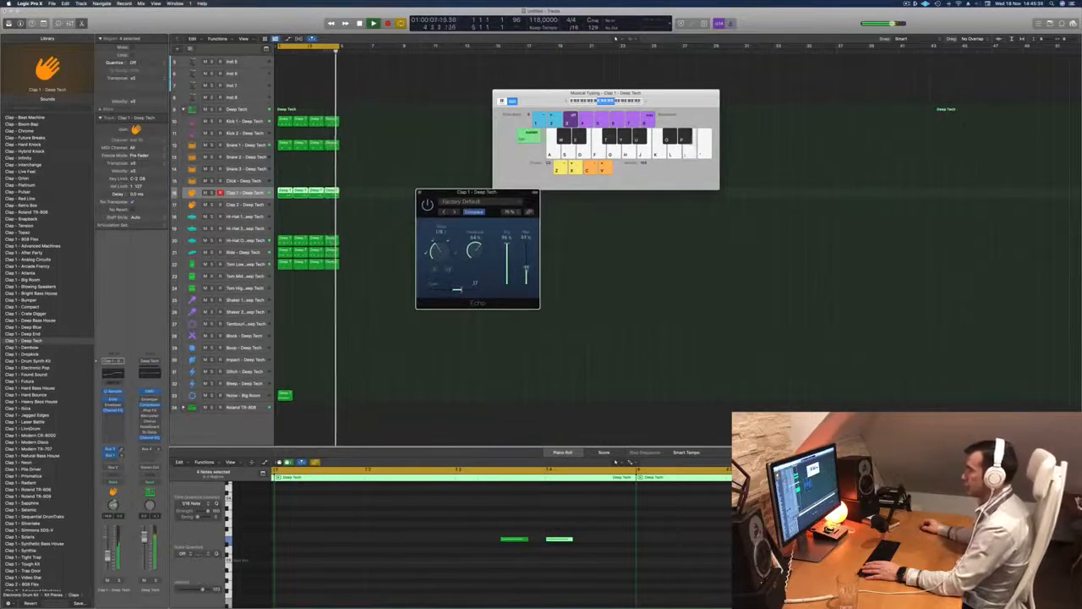
pyautogui.moveTo(453, 291); pyautogui.dragTo(480, 292)
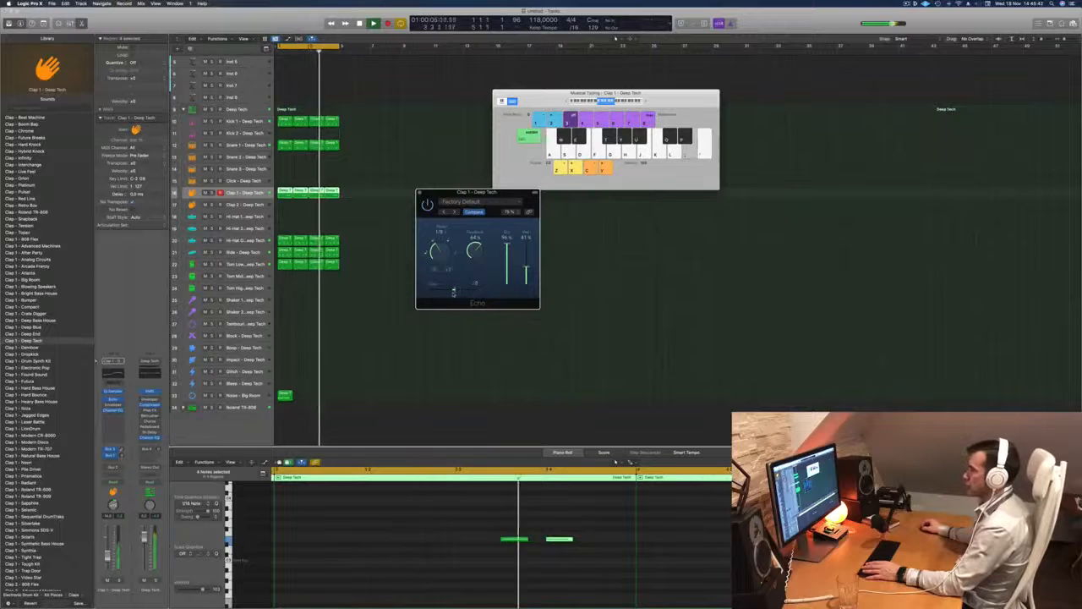
pyautogui.moveTo(453, 292); pyautogui.dragTo(426, 295)
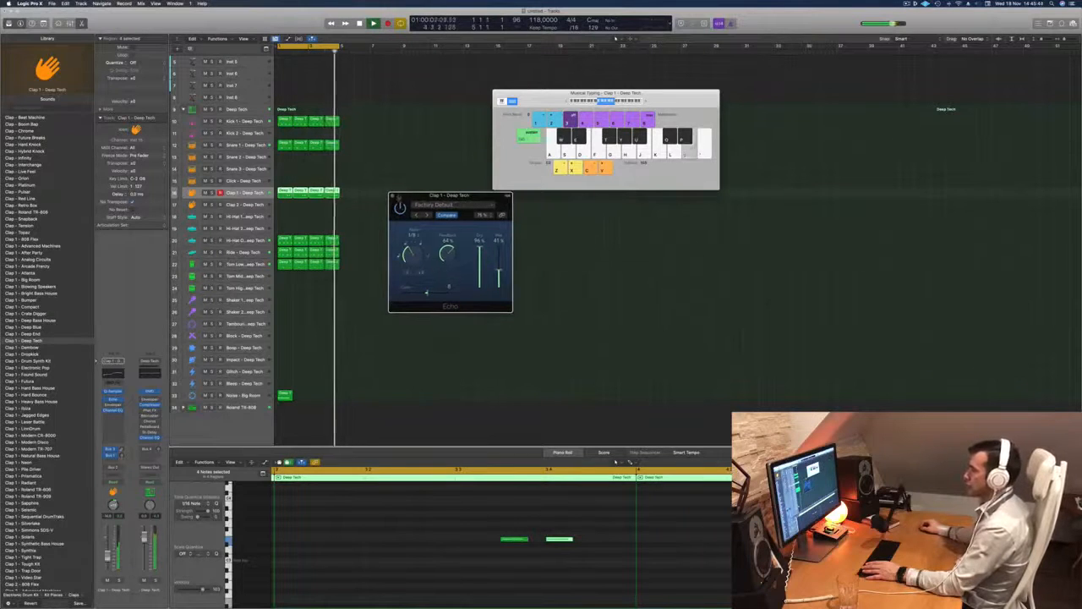
pyautogui.click(391, 195)
# Enlarge the Inst 1 track and open its Alchemy synthesizer
pyautogui.scroll(4, 239, 63)
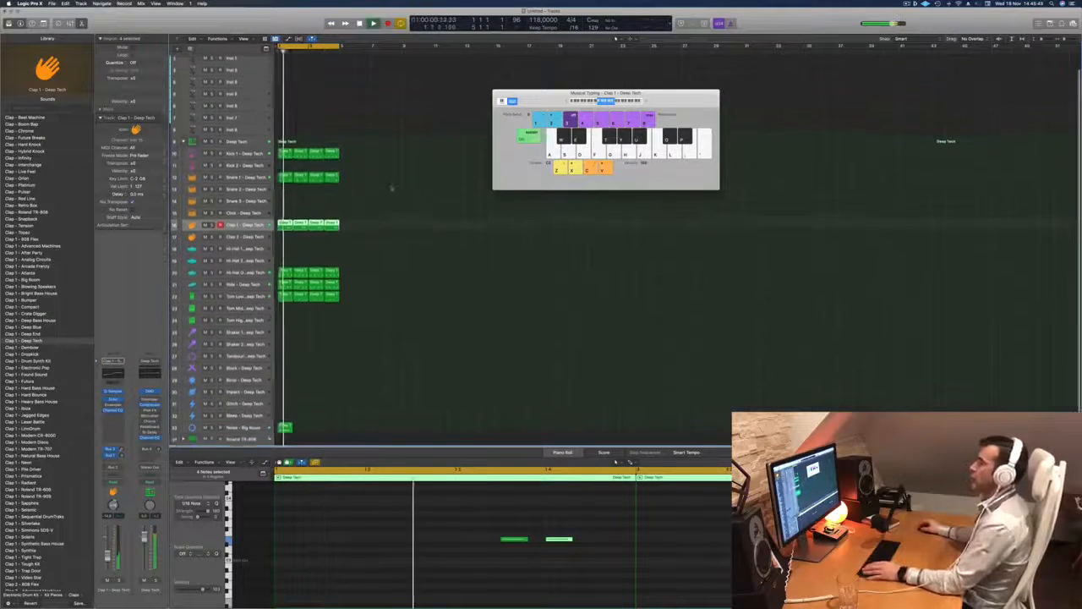
pyautogui.click(240, 62)
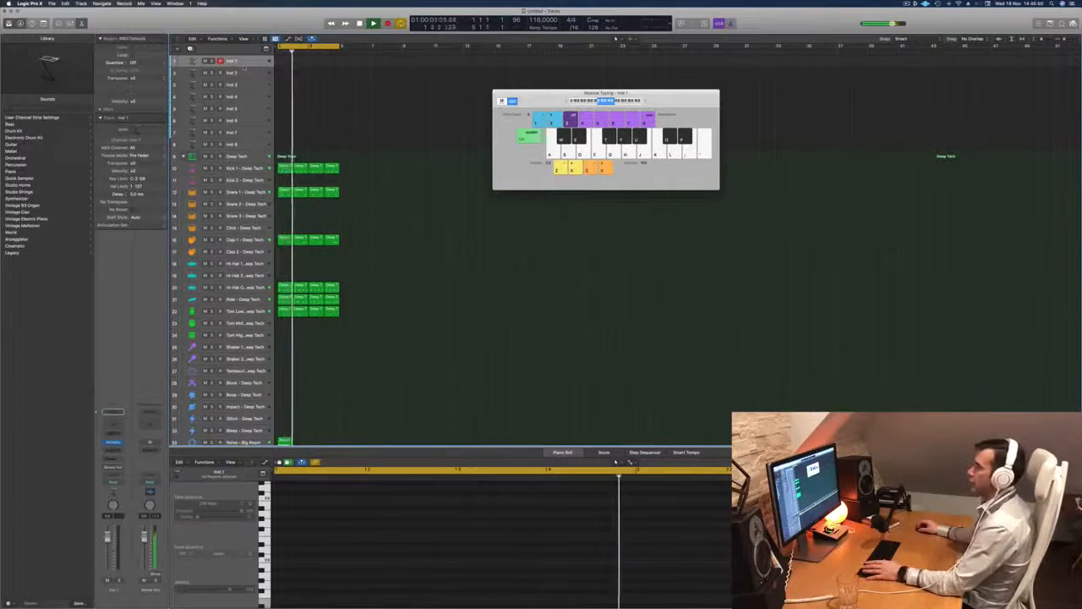
pyautogui.moveTo(242, 67); pyautogui.dragTo(243, 134)
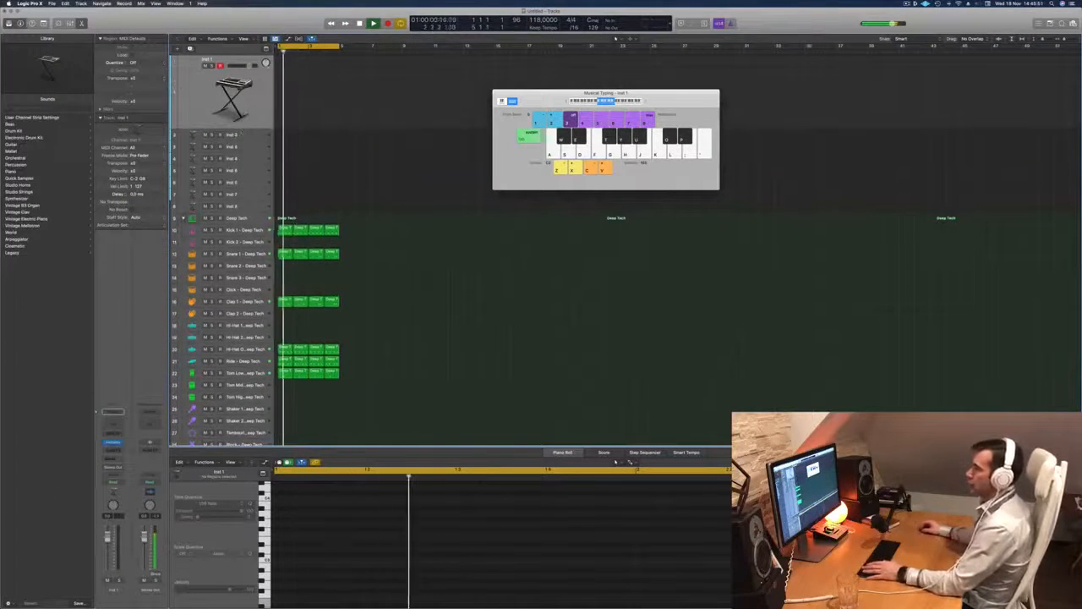
pyautogui.click(114, 444)
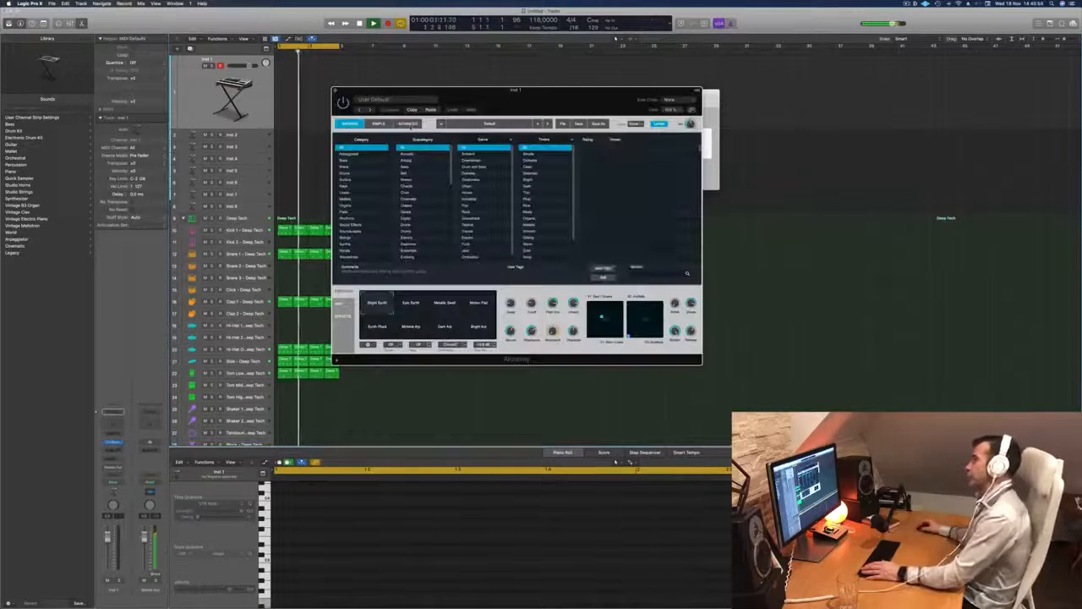
pyautogui.moveTo(564, 101); pyautogui.dragTo(684, 166)
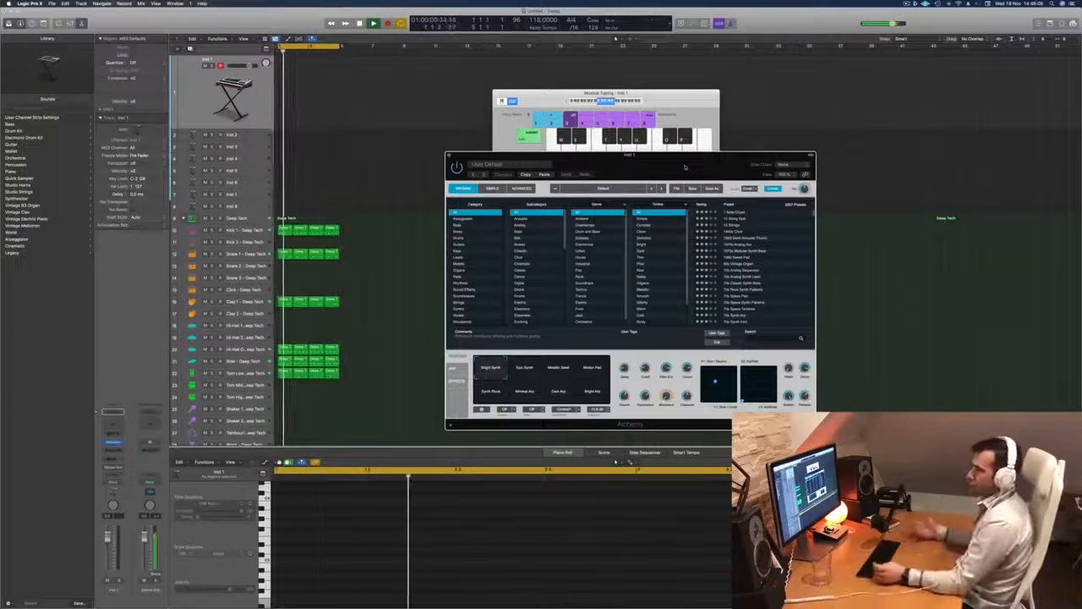
pyautogui.moveTo(684, 167); pyautogui.dragTo(601, 154)
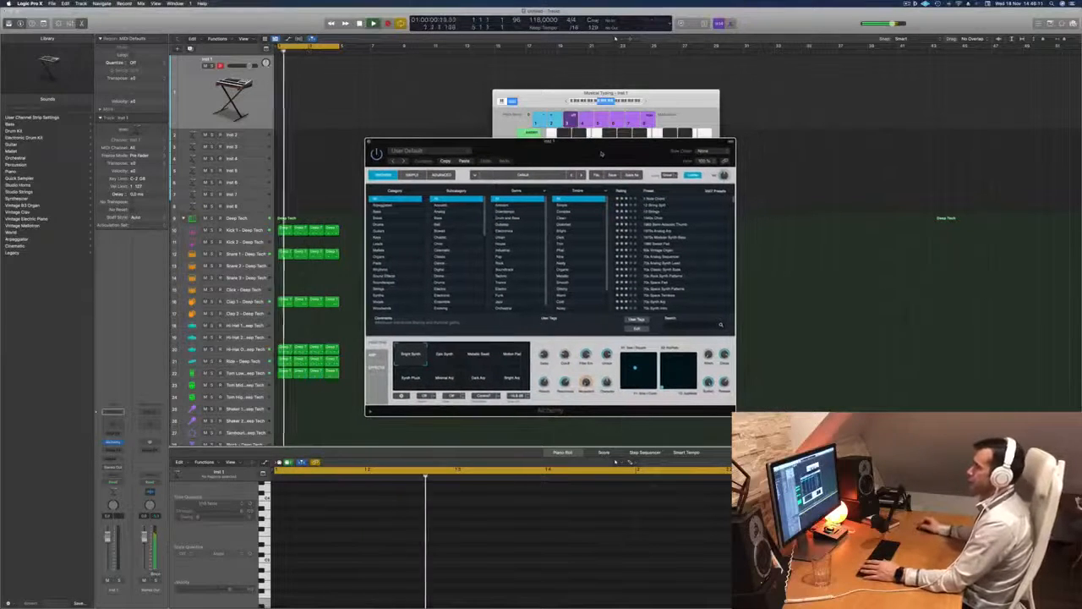
# Filter the Alchemy presets to the Brass category, load Out Of Touch and switch it to its Warm Sweep variation
pyautogui.click(377, 219)
pyautogui.scroll(-10, 676, 254)
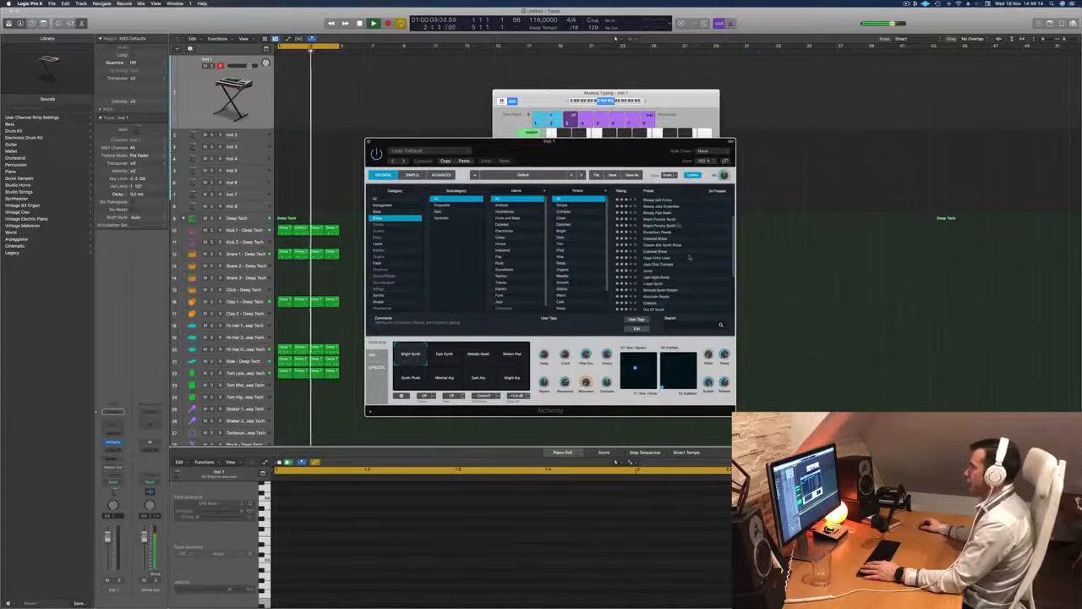
pyautogui.click(655, 245)
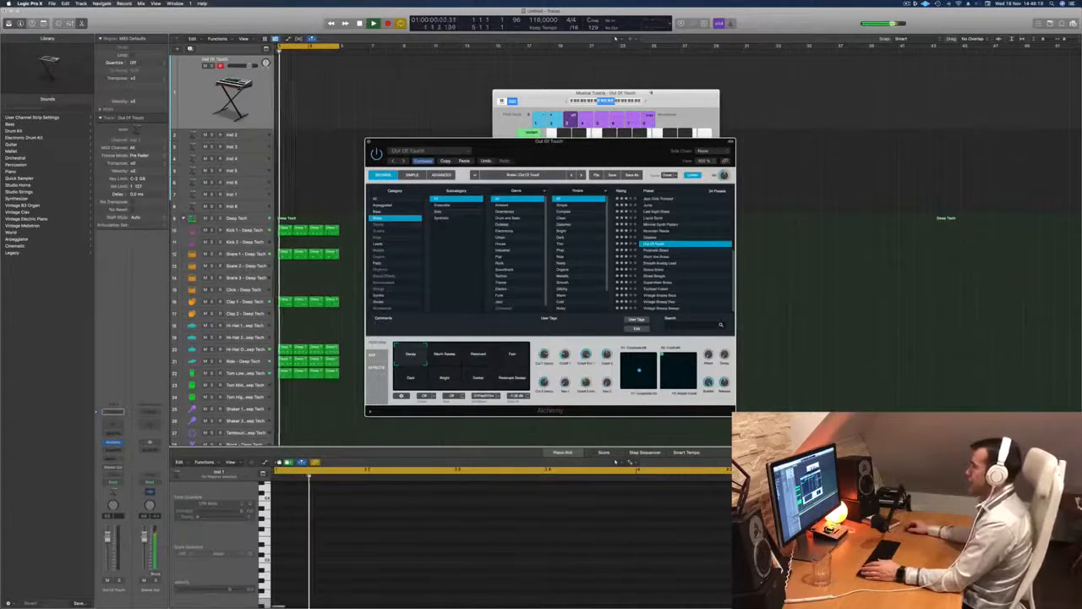
pyautogui.click(542, 98)
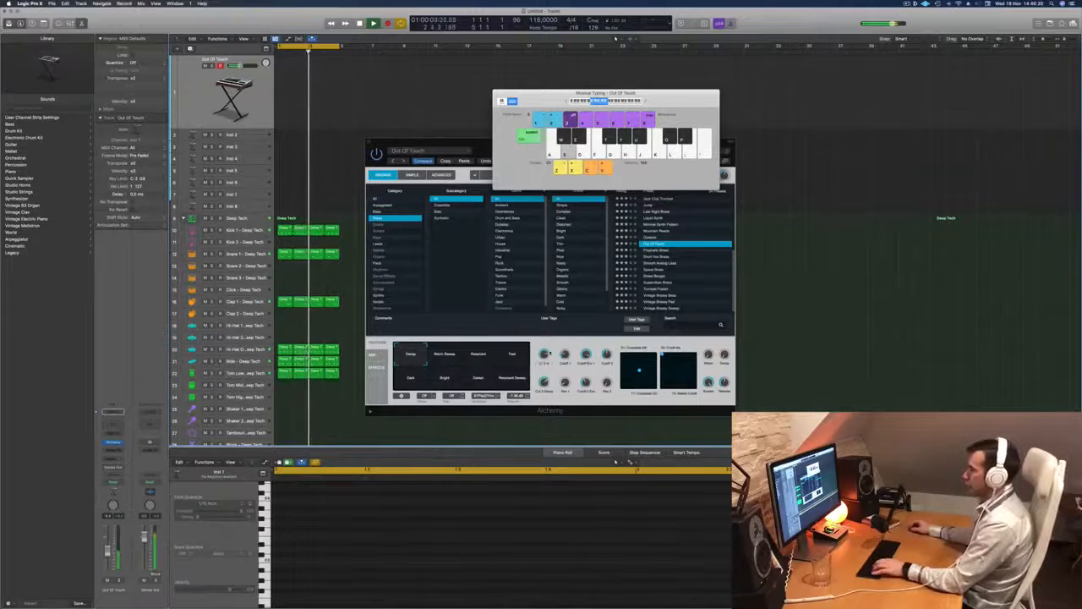
pyautogui.click(565, 373)
pyautogui.click(442, 356)
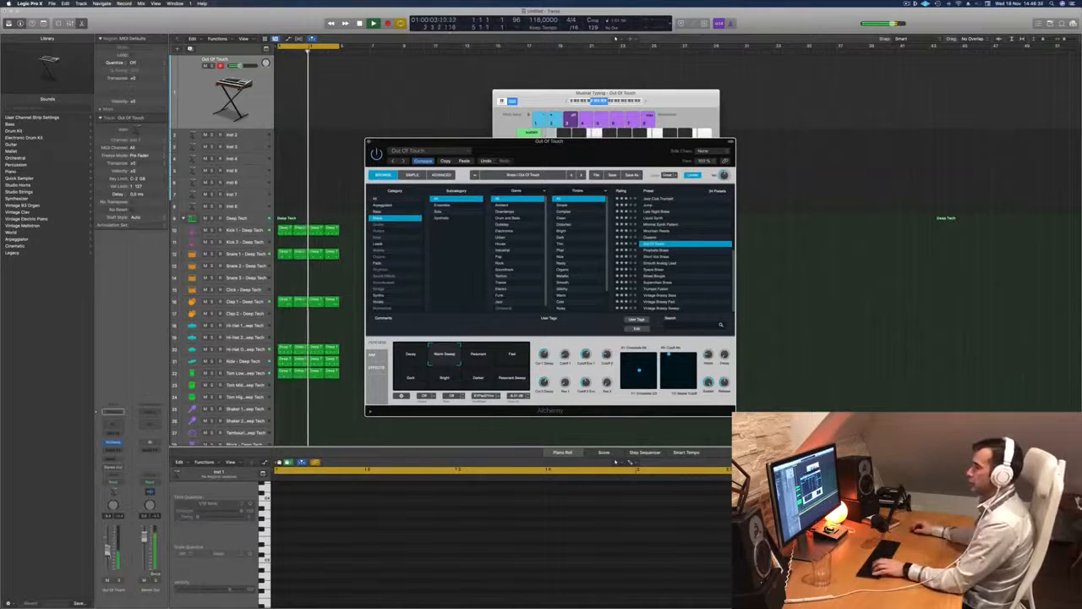
pyautogui.click(609, 429)
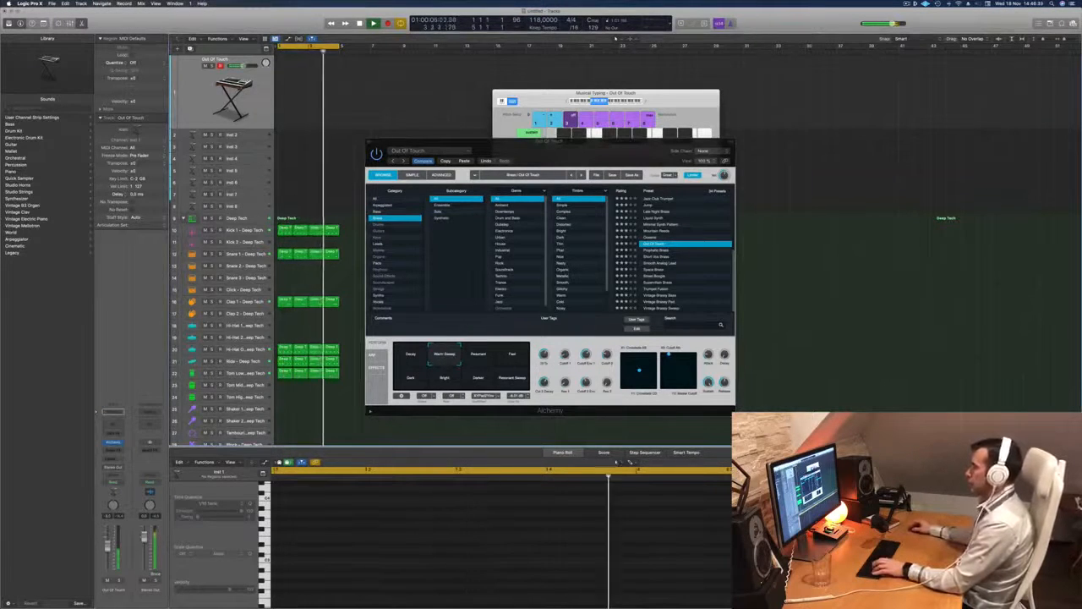
# Load the Prophetic Brass preset, audition its performance variations and settle on Wide Decay
pyautogui.click(663, 252)
pyautogui.click(663, 251)
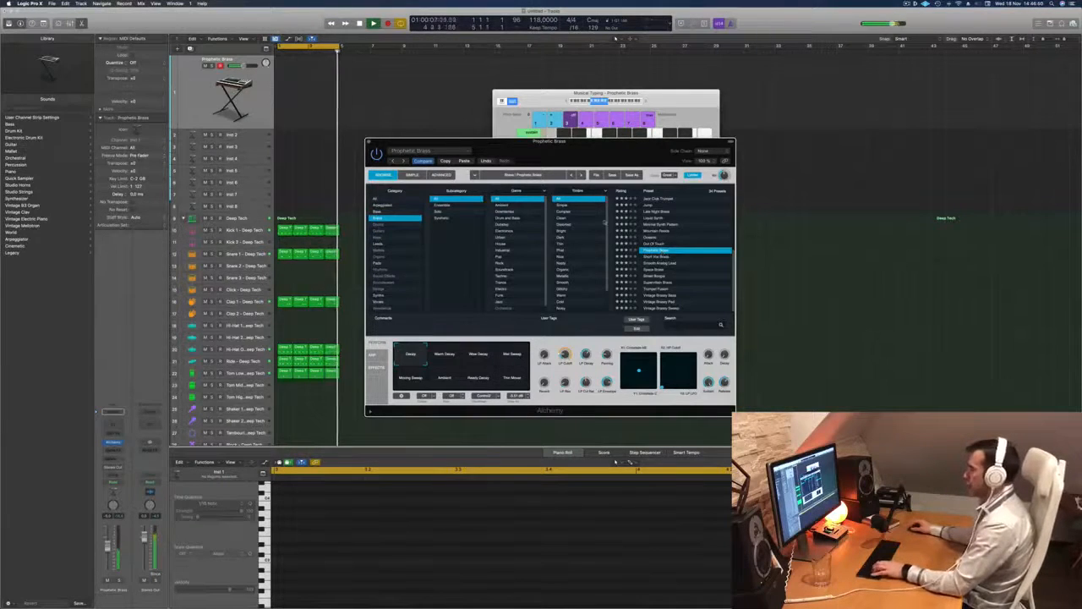
pyautogui.click(440, 357)
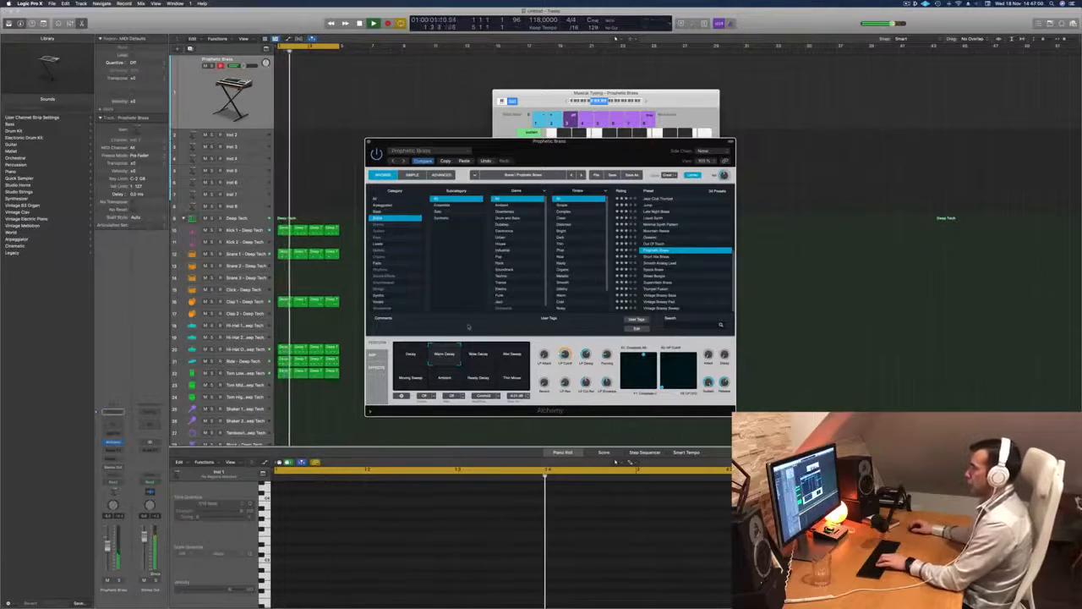
pyautogui.click(483, 351)
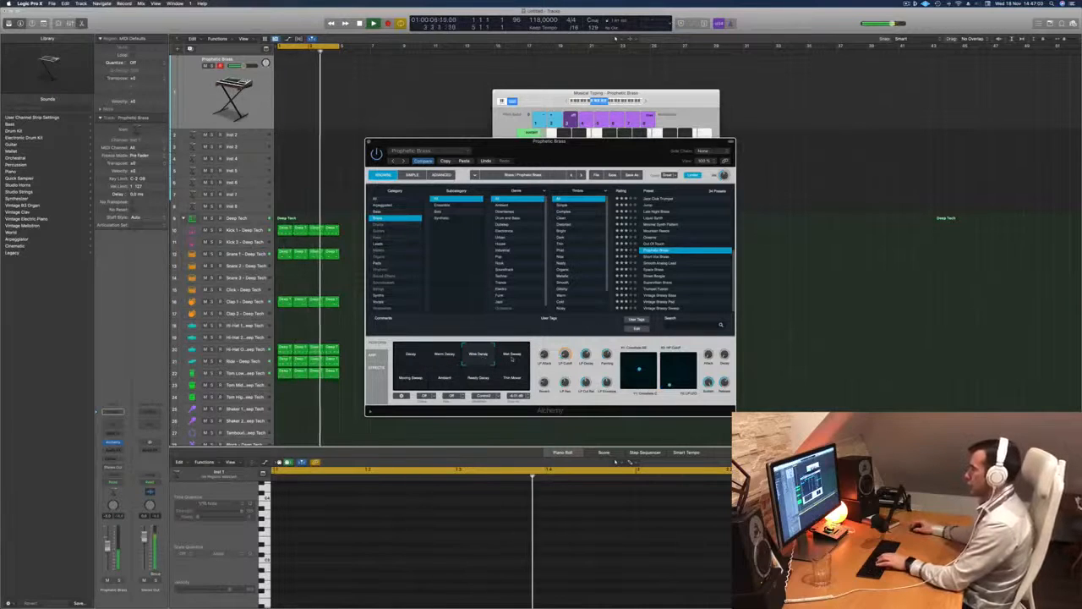
pyautogui.click(512, 357)
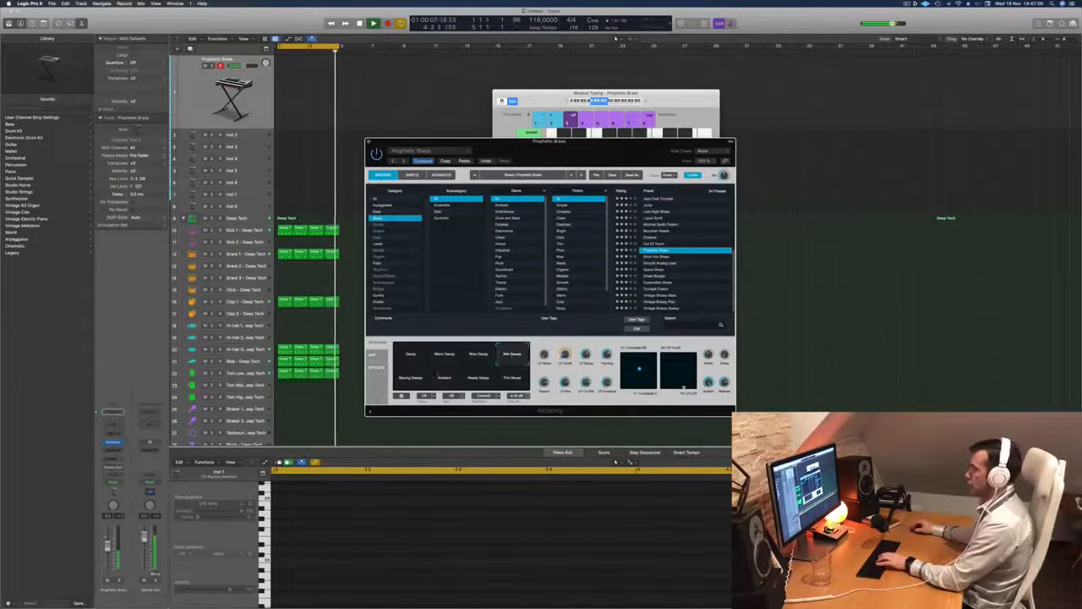
pyautogui.click(444, 377)
pyautogui.click(481, 377)
pyautogui.click(512, 377)
pyautogui.click(476, 357)
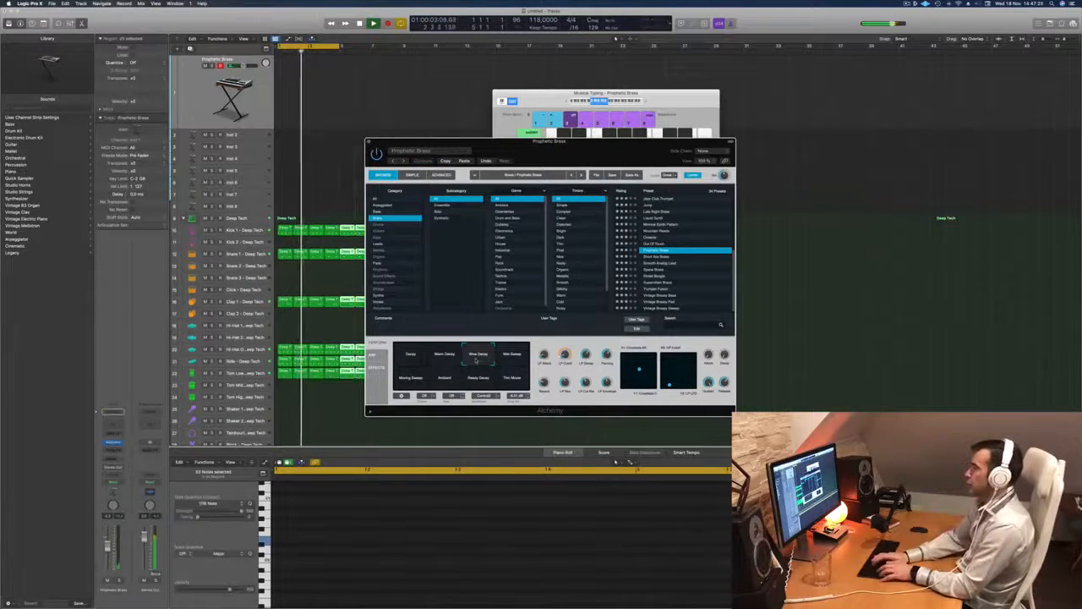
# Move the Musical Typing and Alchemy windows clear of the regions and extend the cycle range to bar 17
pyautogui.moveTo(711, 102); pyautogui.dragTo(1012, 104)
pyautogui.moveTo(605, 142); pyautogui.dragTo(989, 241)
pyautogui.press('Return')
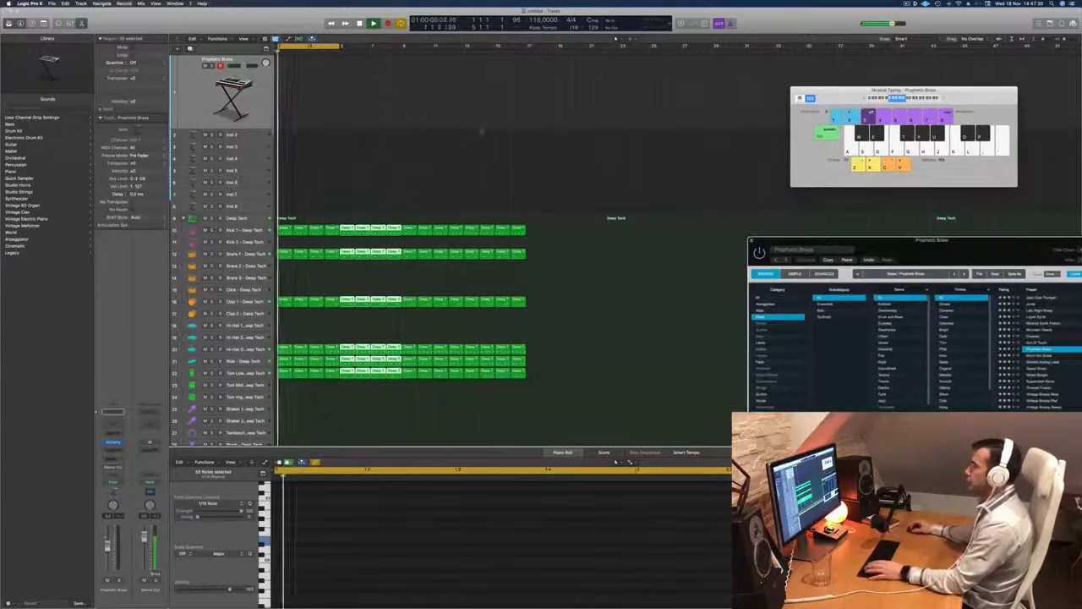
pyautogui.moveTo(342, 45); pyautogui.dragTo(525, 71)
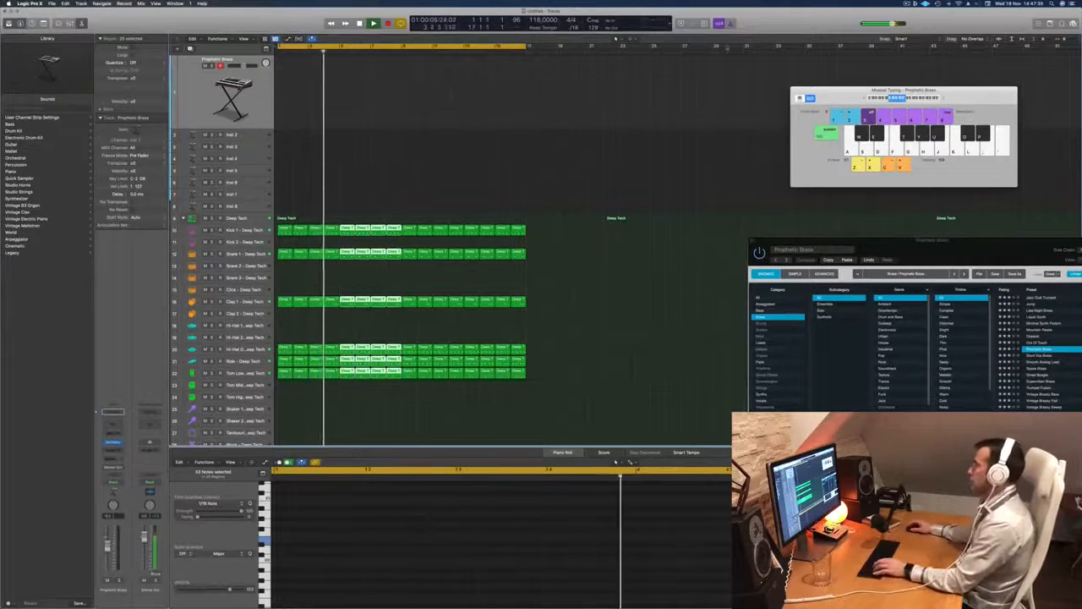
# Bring the Alchemy window back into full view and rehearse a melody with the Prophetic Brass sound over the drums
pyautogui.moveTo(896, 240); pyautogui.dragTo(555, 119)
pyautogui.press('s')
pyautogui.press('d')
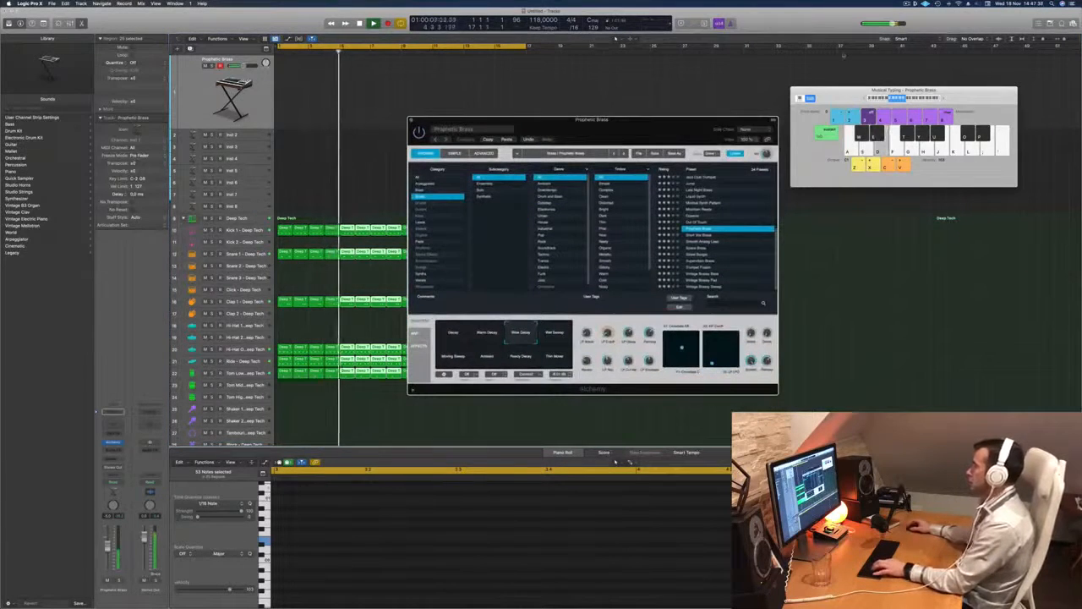
pyautogui.press('a')
pyautogui.press('s')
pyautogui.press('d')
pyautogui.press('a')
pyautogui.press('s')
pyautogui.press('d')
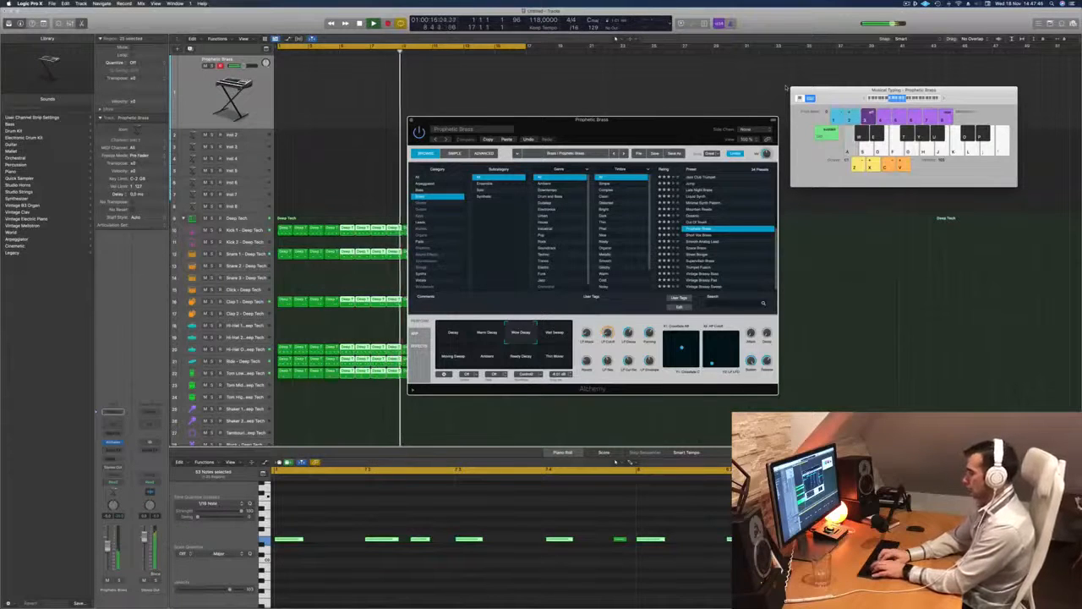
# Record Prophetic Brass melodies over the looping drums, filling bars 9–16 and bars 1–8, then stop
pyautogui.press('r')
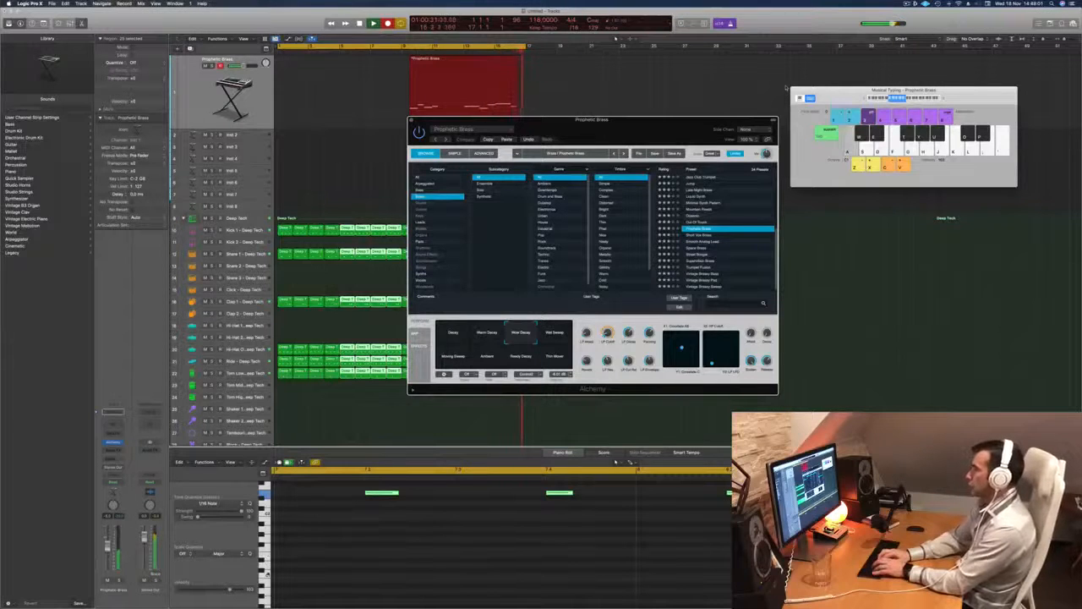
pyautogui.press('space')
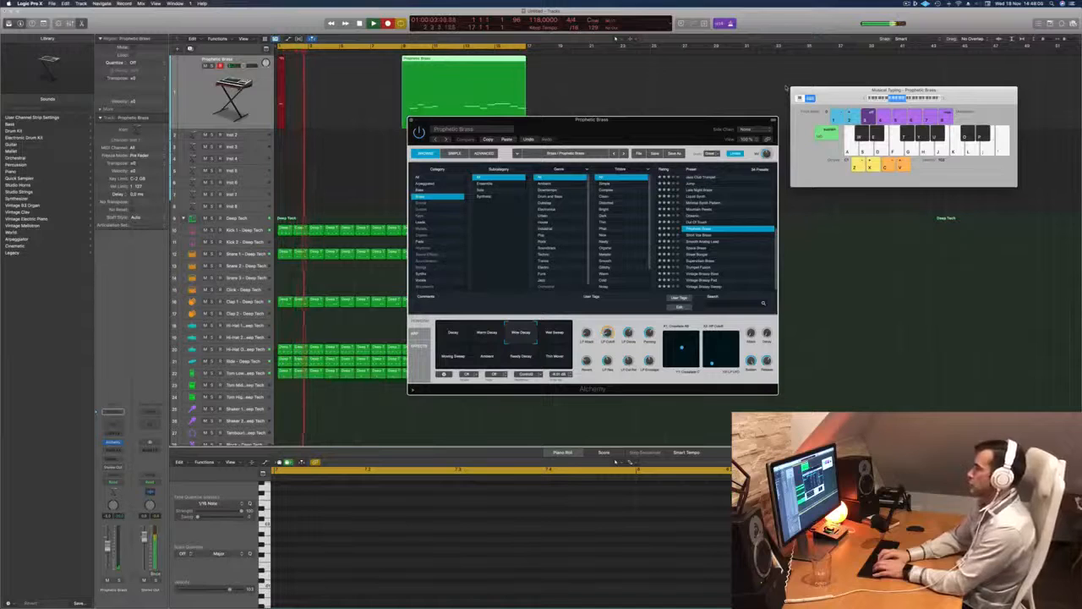
pyautogui.press('d')
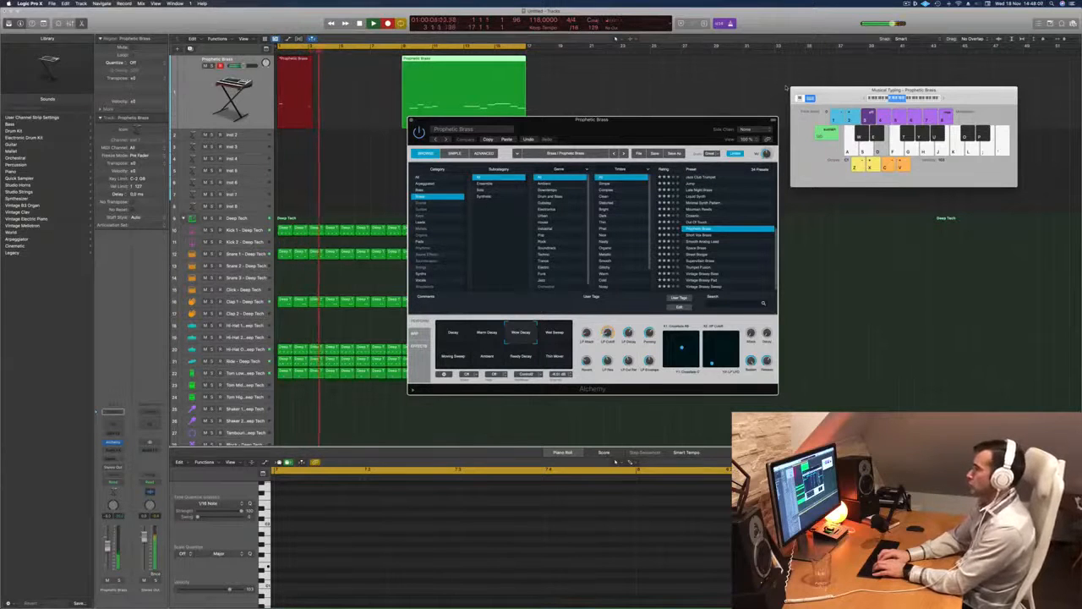
pyautogui.press('a')
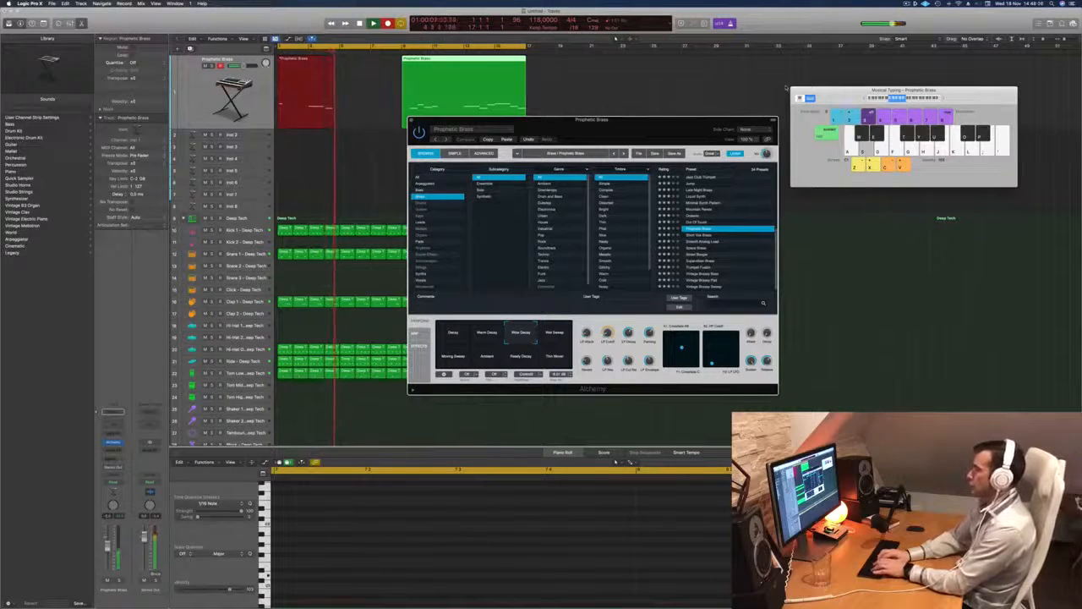
pyautogui.press('g')
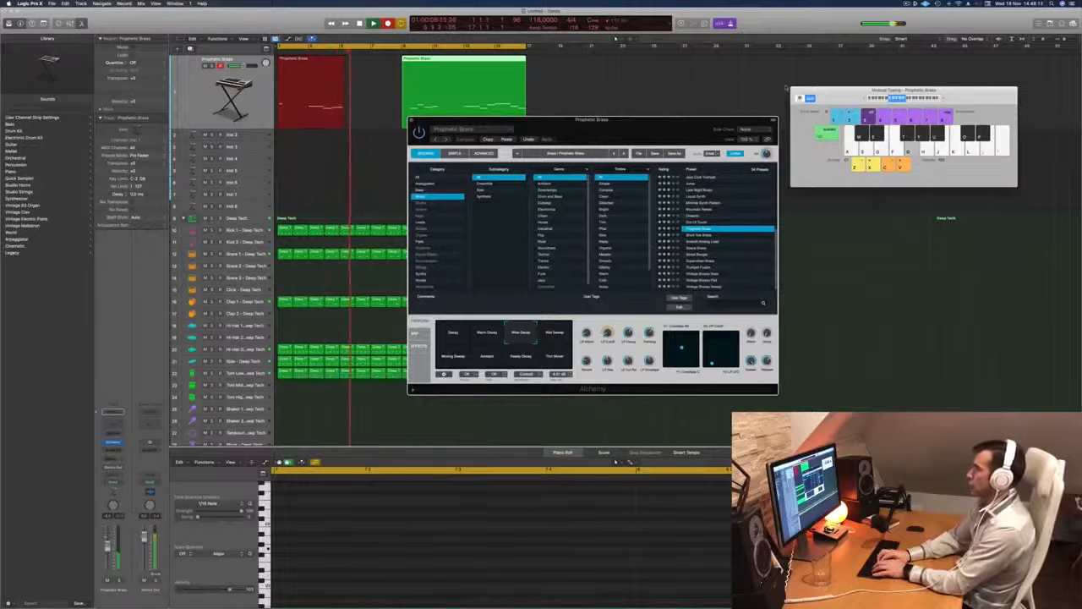
pyautogui.press('h')
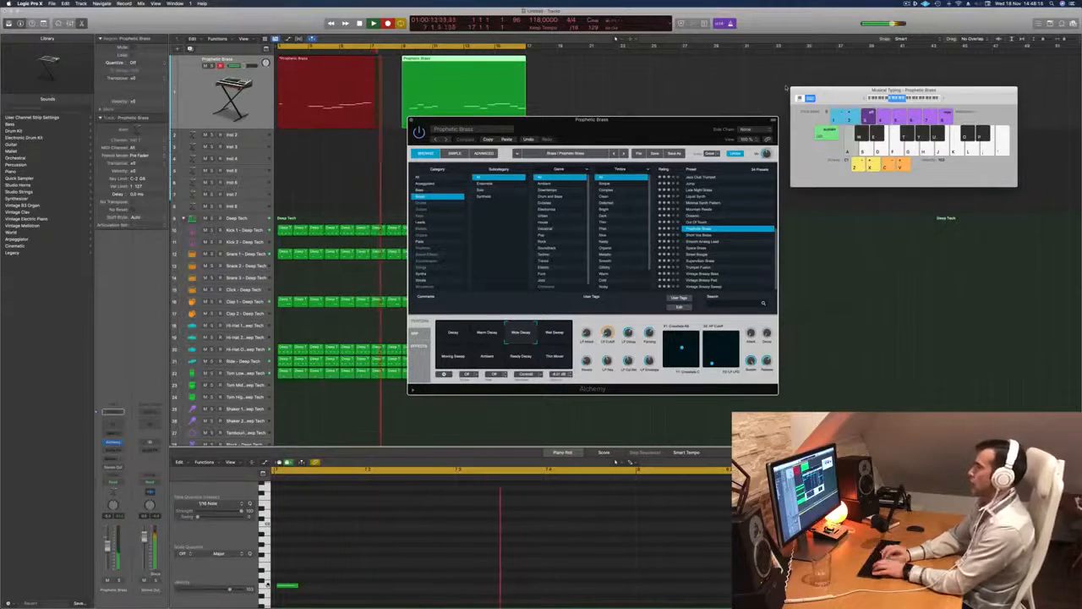
pyautogui.press('space')
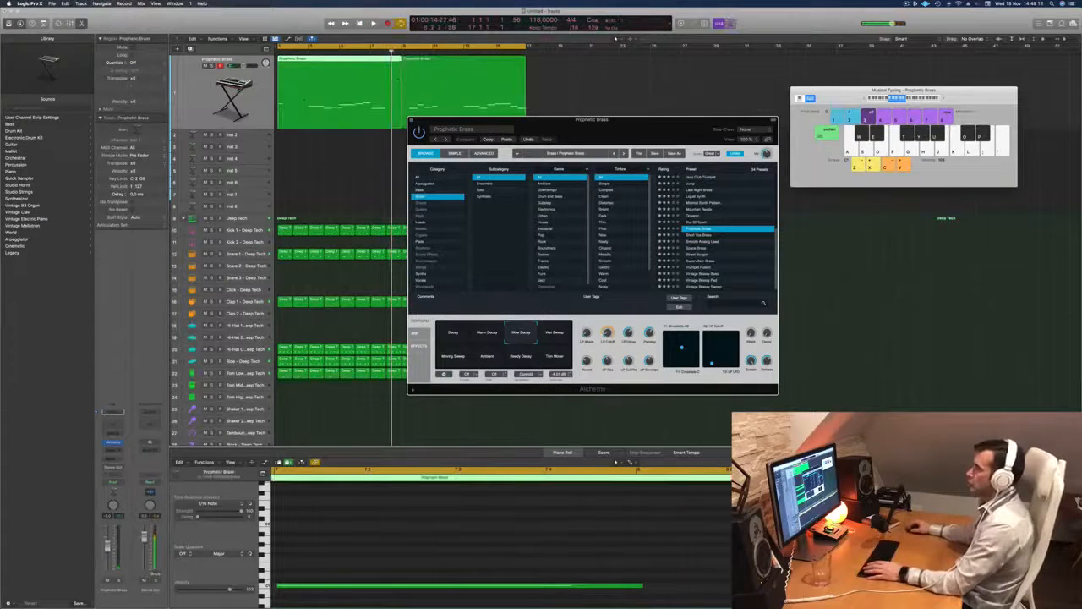
# Try to trim the first melody region by splitting off its opening onto the Inst 4 track and shifting the rest to bar 1
pyautogui.moveTo(306, 100); pyautogui.dragTo(325, 95)
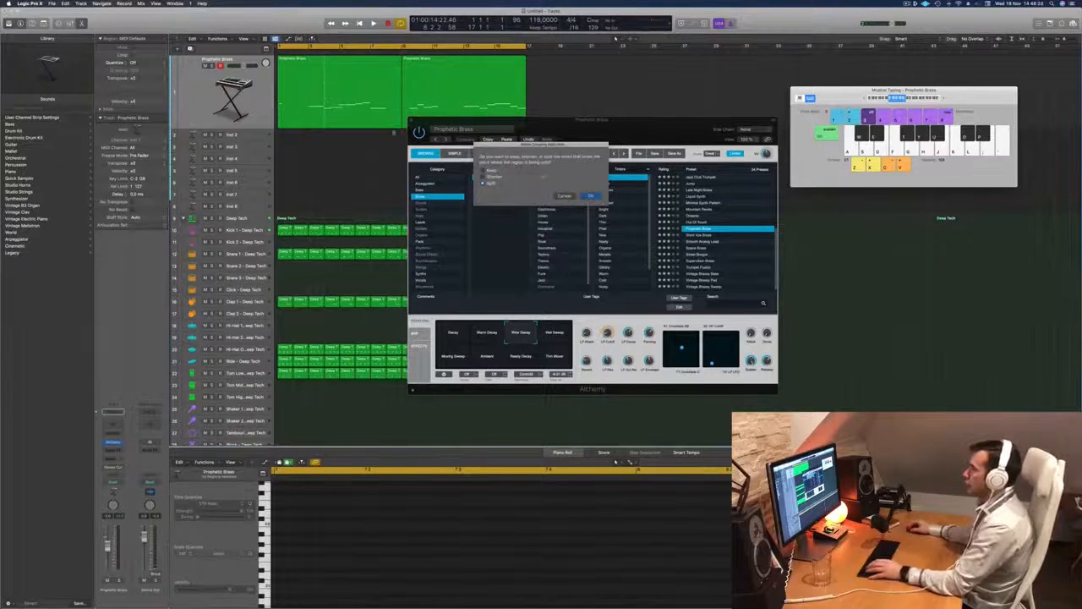
pyautogui.press('Return')
pyautogui.moveTo(309, 105); pyautogui.dragTo(310, 158)
pyautogui.moveTo(380, 88); pyautogui.dragTo(334, 87)
pyautogui.press('space')
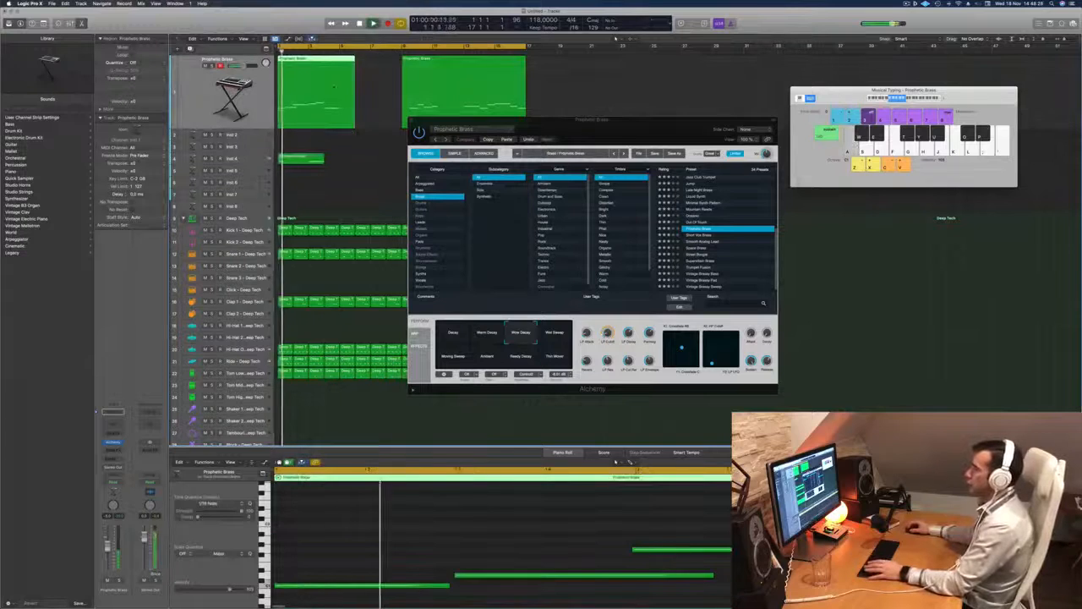
pyautogui.click(311, 157)
pyautogui.press('Delete')
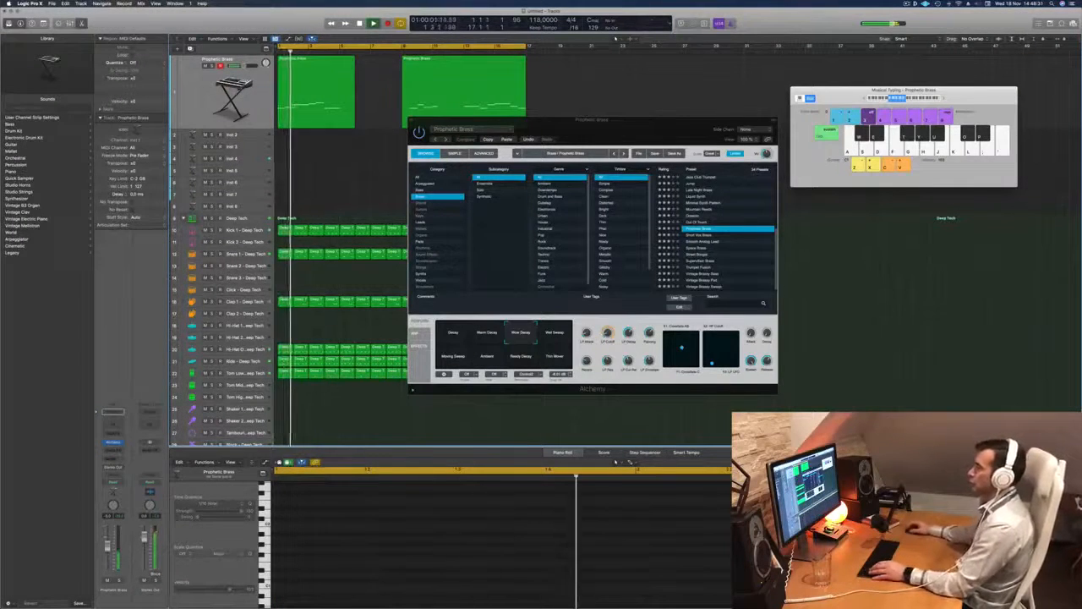
# Undo the deletion, moves and split of the first melody region
pyautogui.press('super+z')
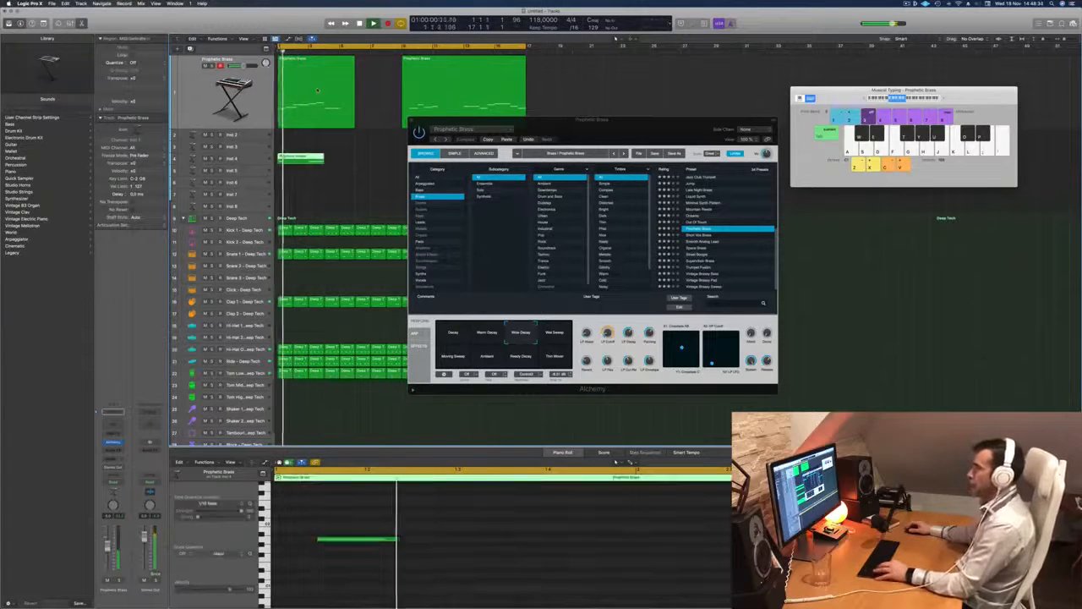
pyautogui.press('super+z')
pyautogui.press('super+z')
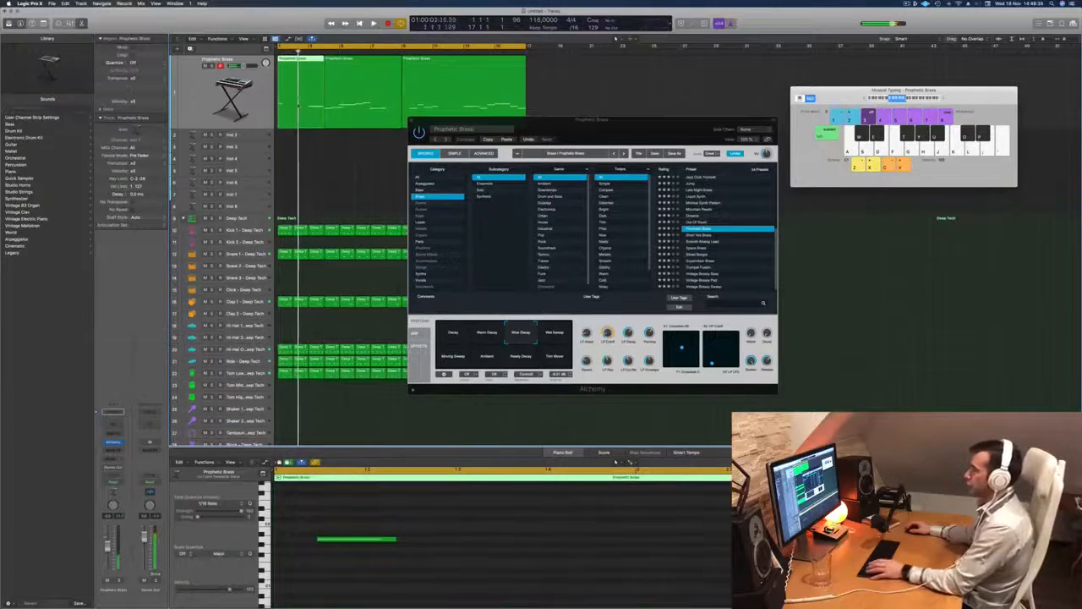
pyautogui.press('super+z')
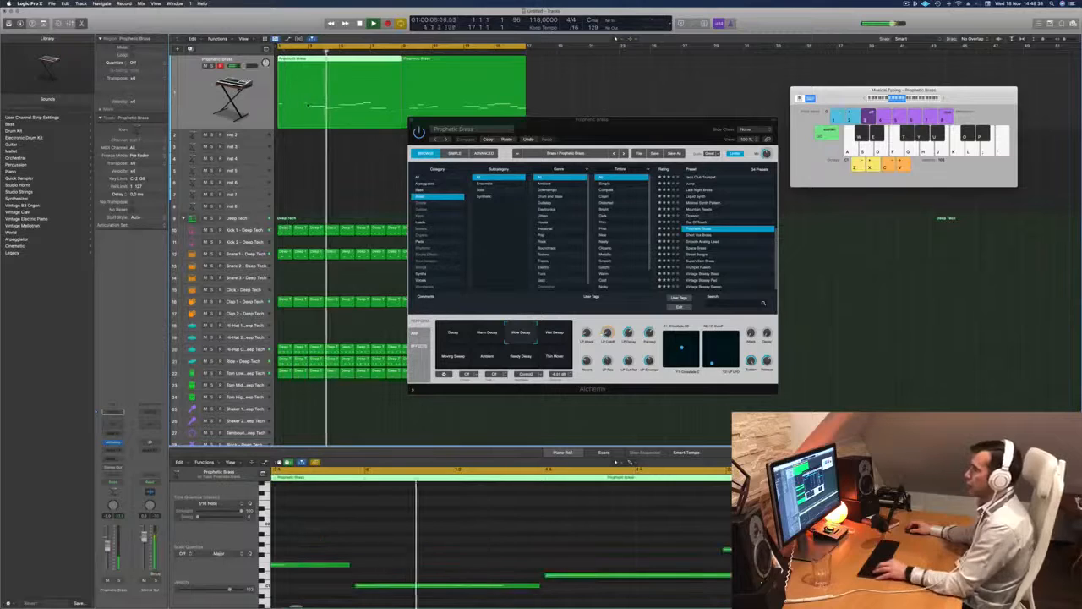
# Split the first melody region before its main phrase, delete the opening part and move the remainder to bar 1
pyautogui.click(303, 114)
pyautogui.press('Return')
pyautogui.click(294, 112)
pyautogui.press('BackSpace')
pyautogui.moveTo(322, 113); pyautogui.dragTo(284, 114)
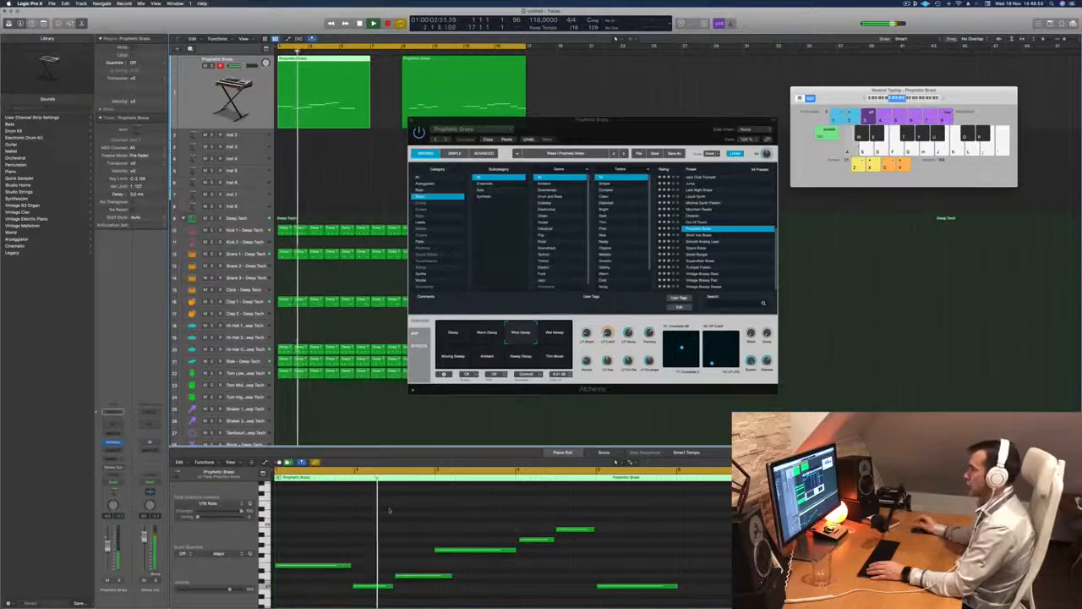
# Move the second melody region to about bar 17, extend the first region's end to bar 9 and play it back
pyautogui.moveTo(452, 92); pyautogui.dragTo(573, 92)
pyautogui.click(364, 98)
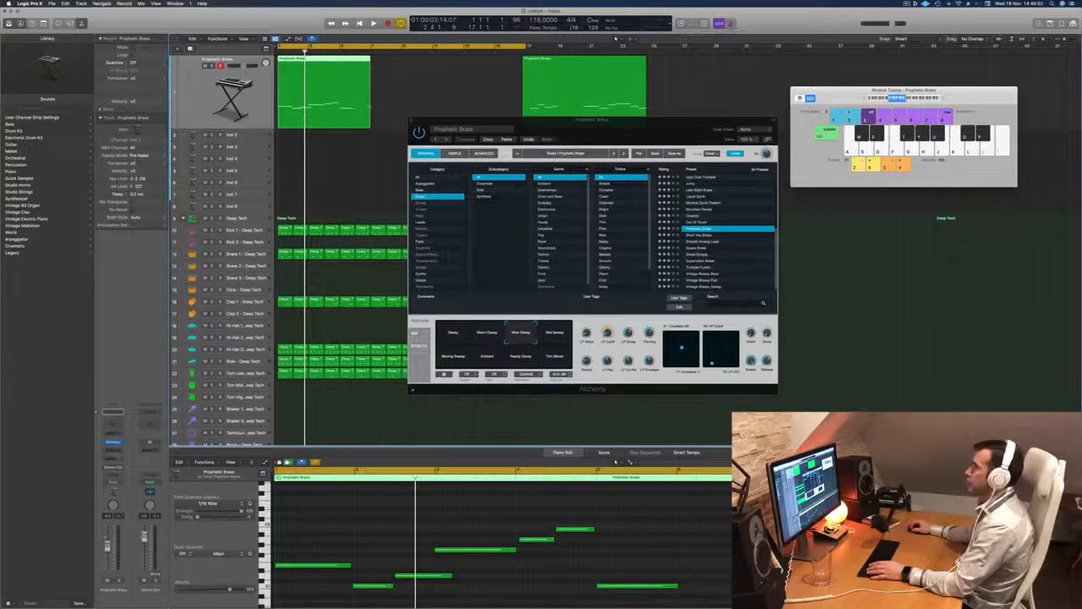
pyautogui.moveTo(368, 124); pyautogui.dragTo(397, 123)
pyautogui.press('space')
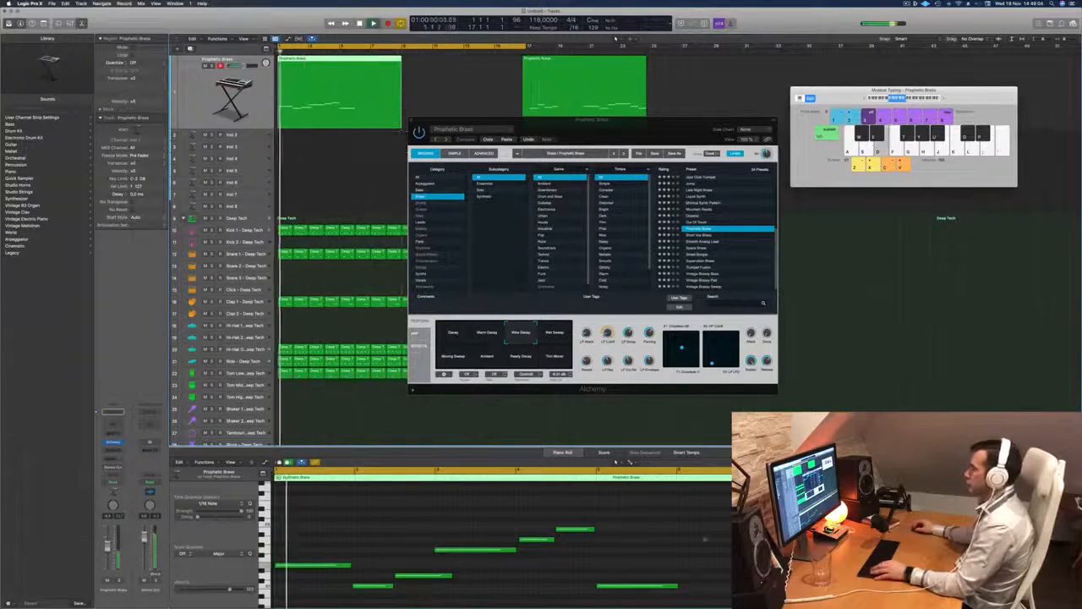
# Lengthen the first note of the opening melody region to reach the start of the second note, and listen to it
pyautogui.press('super+Left')
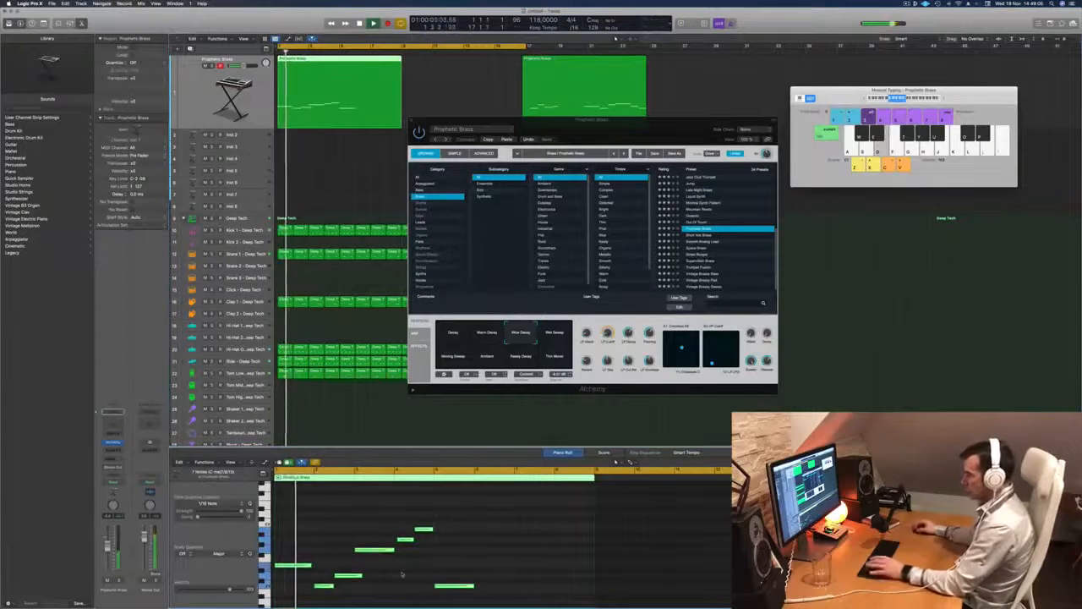
pyautogui.press('super+Right')
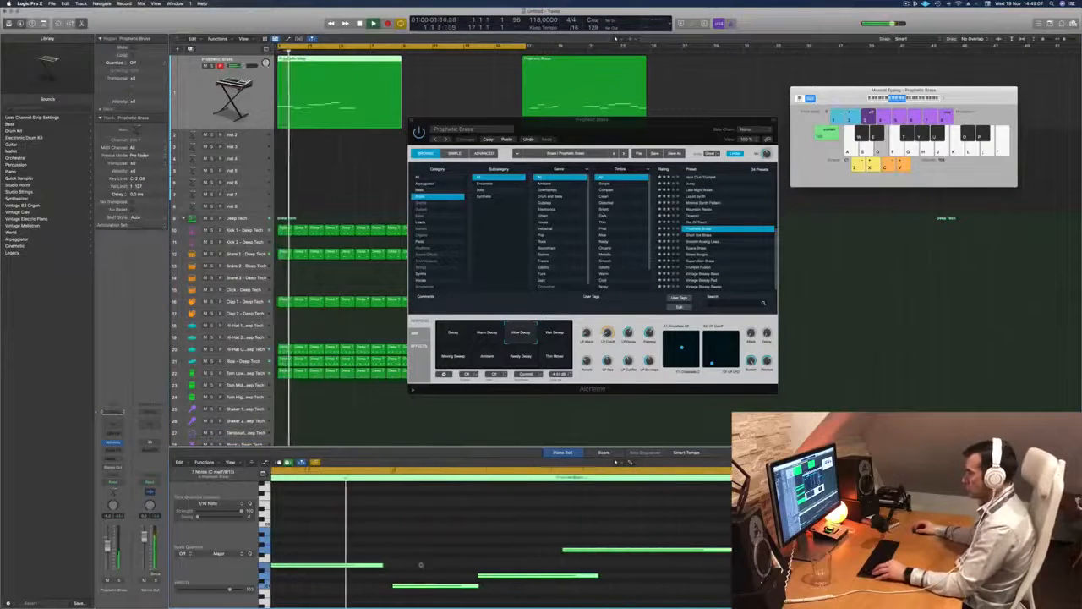
pyautogui.press('Return')
pyautogui.moveTo(422, 564); pyautogui.dragTo(431, 564)
pyautogui.press('Return')
pyautogui.press('super+Left')
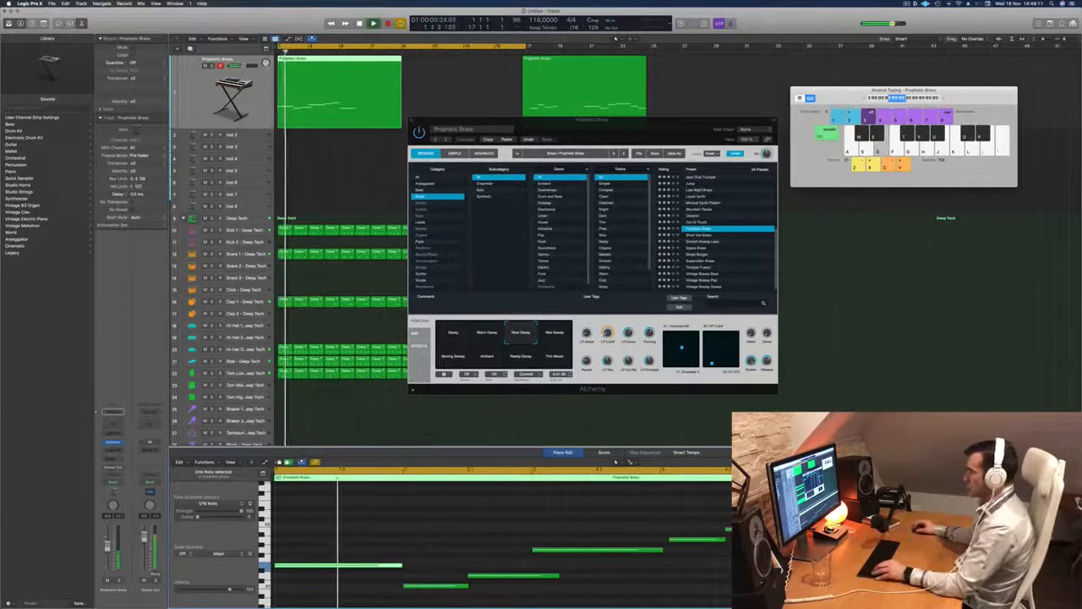
pyautogui.press('super+Left')
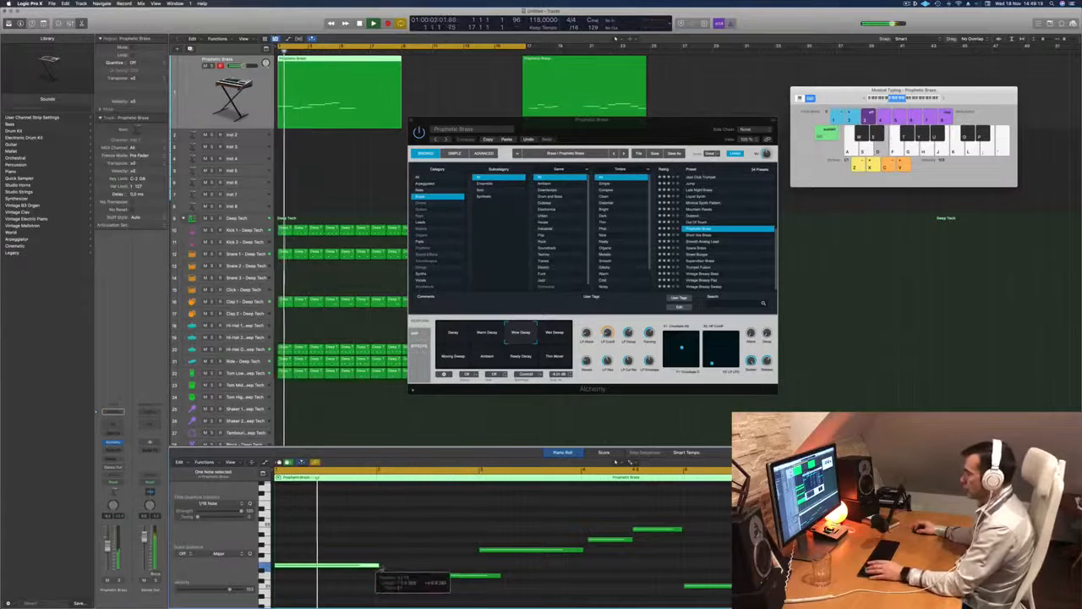
pyautogui.press('space')
pyautogui.press('super+Left')
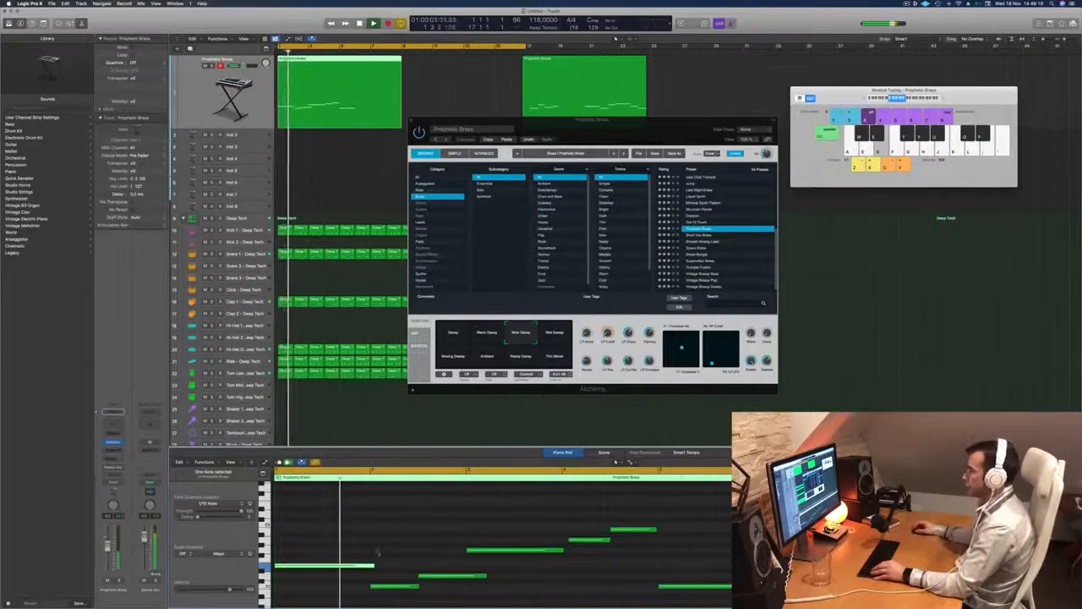
# Select the short note at bar 4 of the opening melody region and listen to the phrase from the start
pyautogui.press('super+Left')
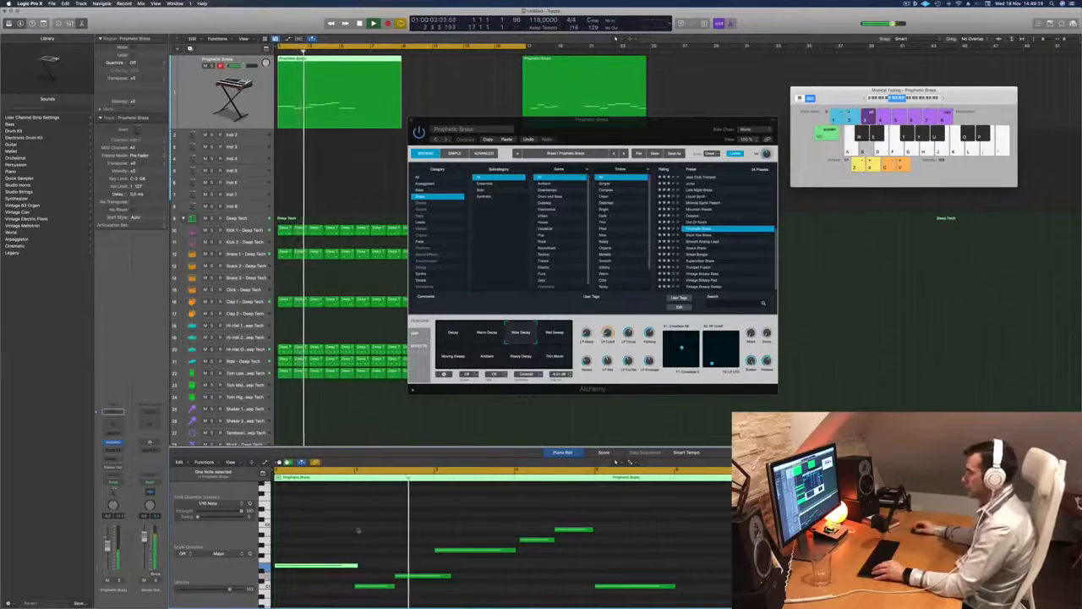
pyautogui.press('super+Left')
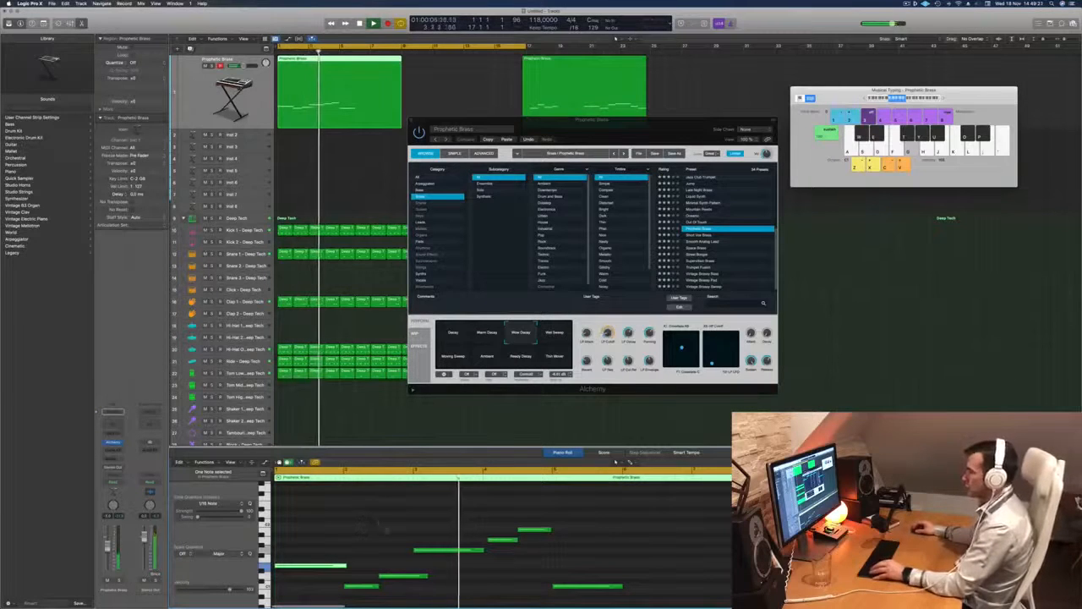
pyautogui.click(503, 542)
pyautogui.press('space')
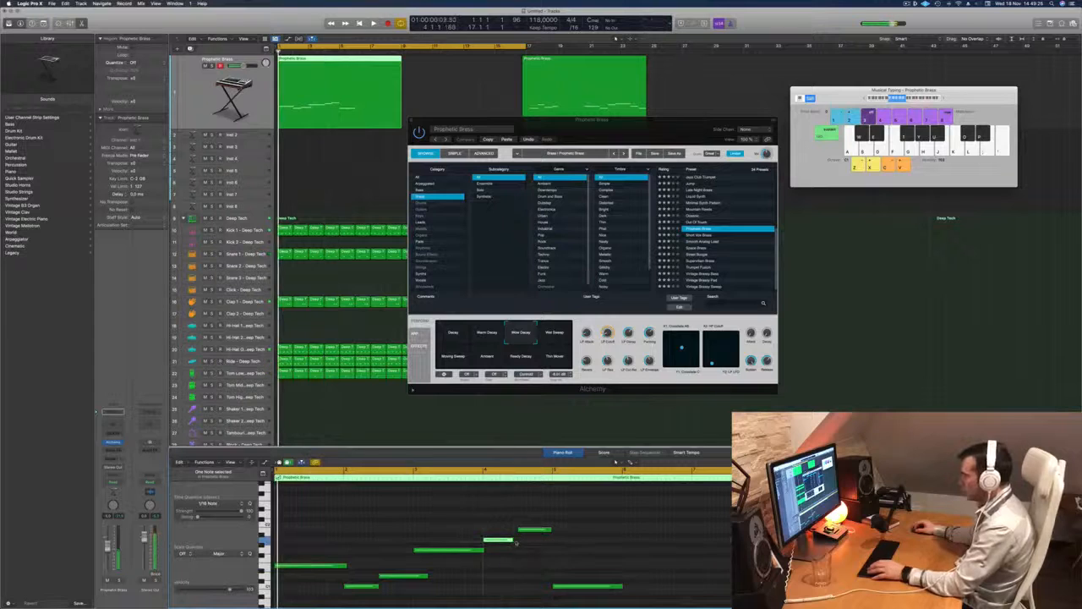
pyautogui.press('space')
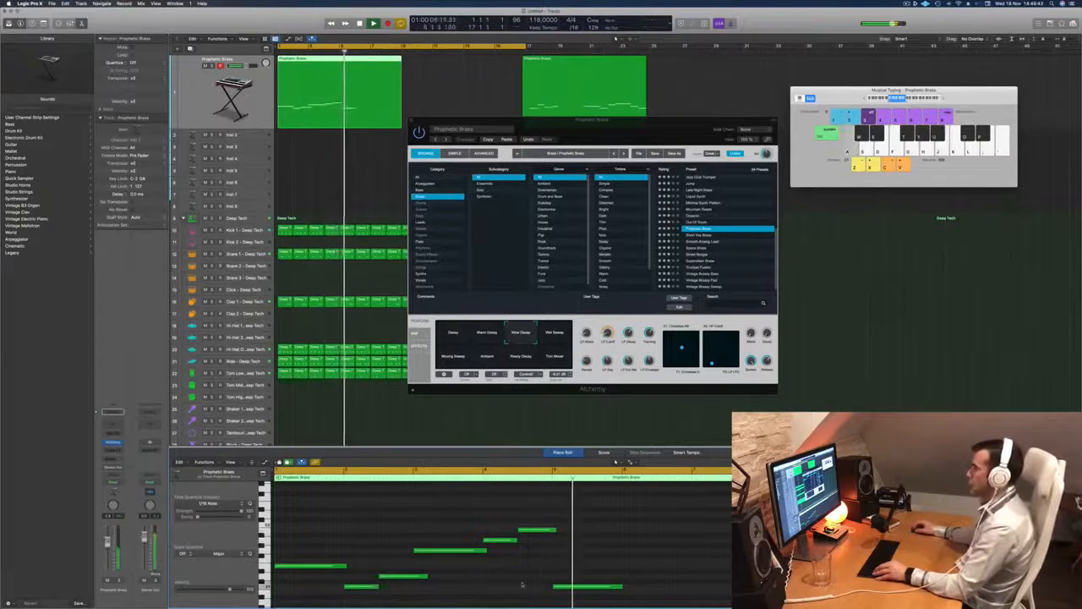
pyautogui.press('Return')
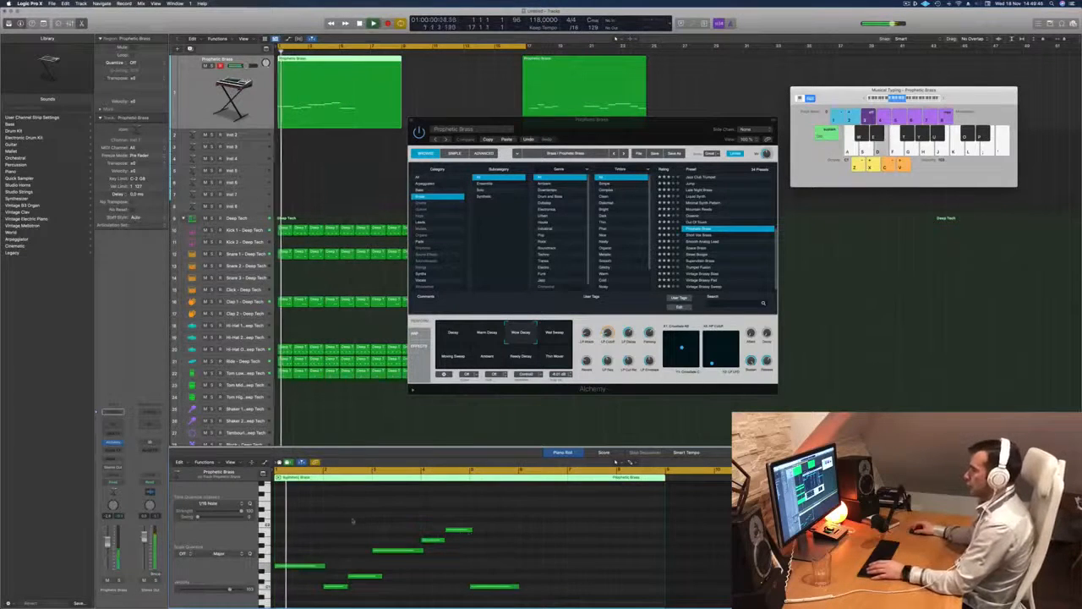
# Copy the second to sixth notes of the opening melody region to about bar 6, directly after its last note
pyautogui.press('super+a')
pyautogui.hscroll(2, 414, 561)
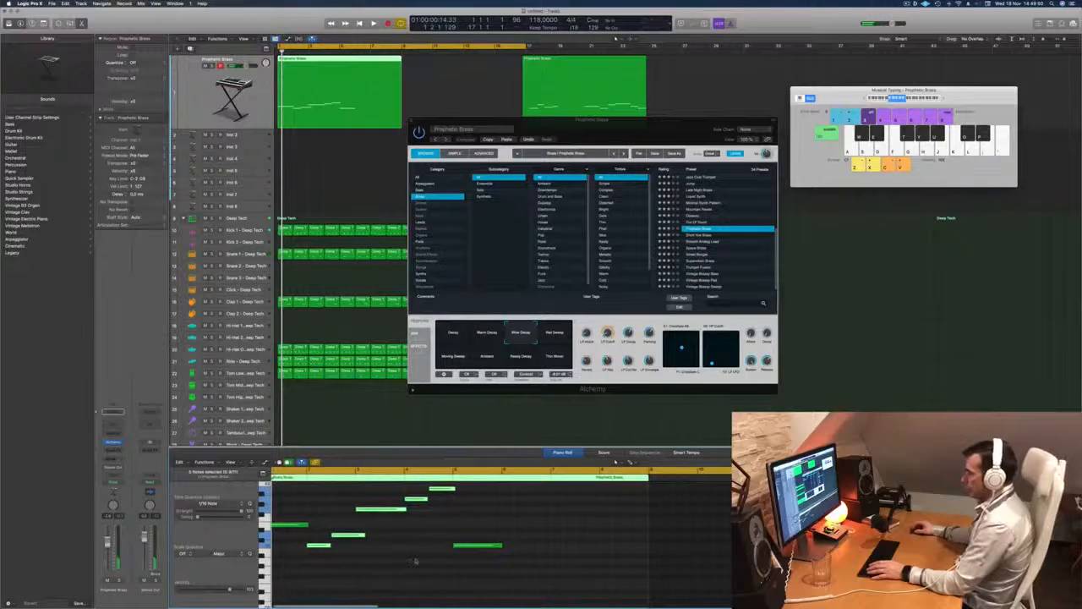
pyautogui.hscroll(-2, 380, 528)
pyautogui.hscroll(-2, 332, 526)
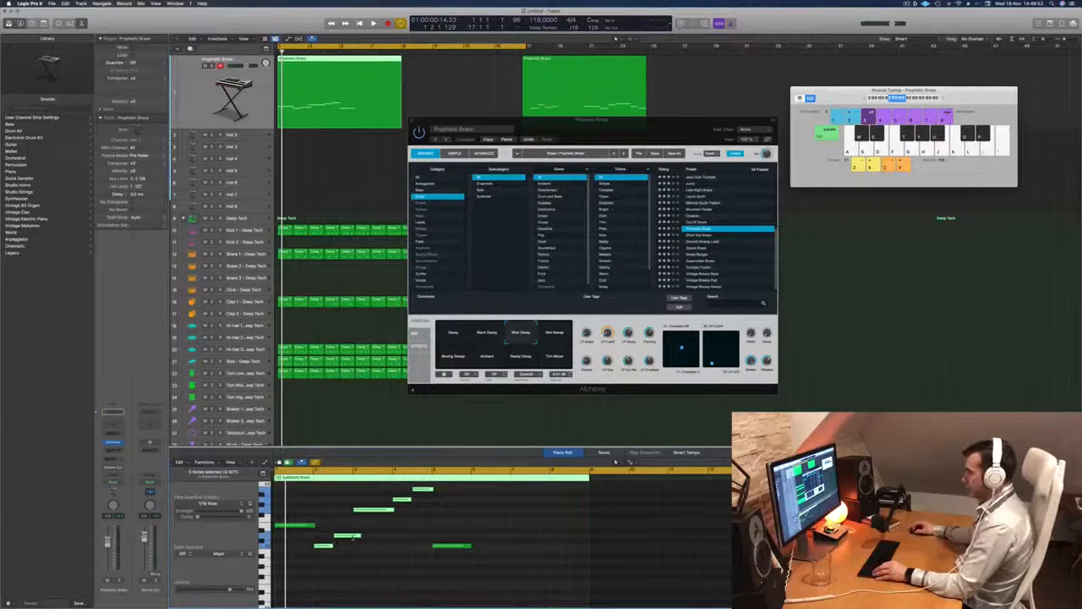
pyautogui.moveTo(352, 536); pyautogui.dragTo(504, 541)
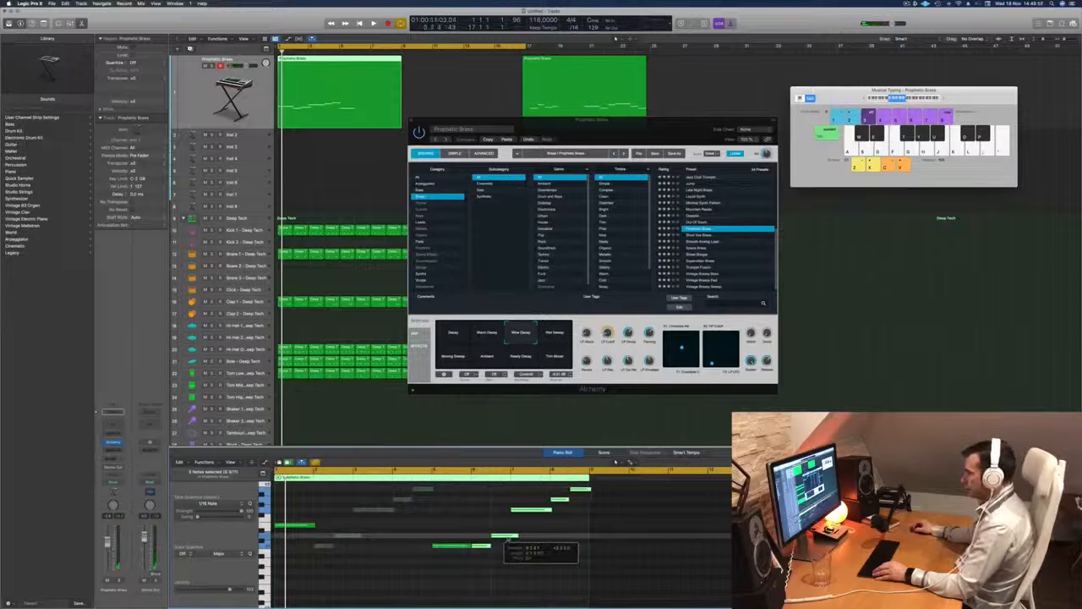
pyautogui.moveTo(505, 539); pyautogui.dragTo(505, 540)
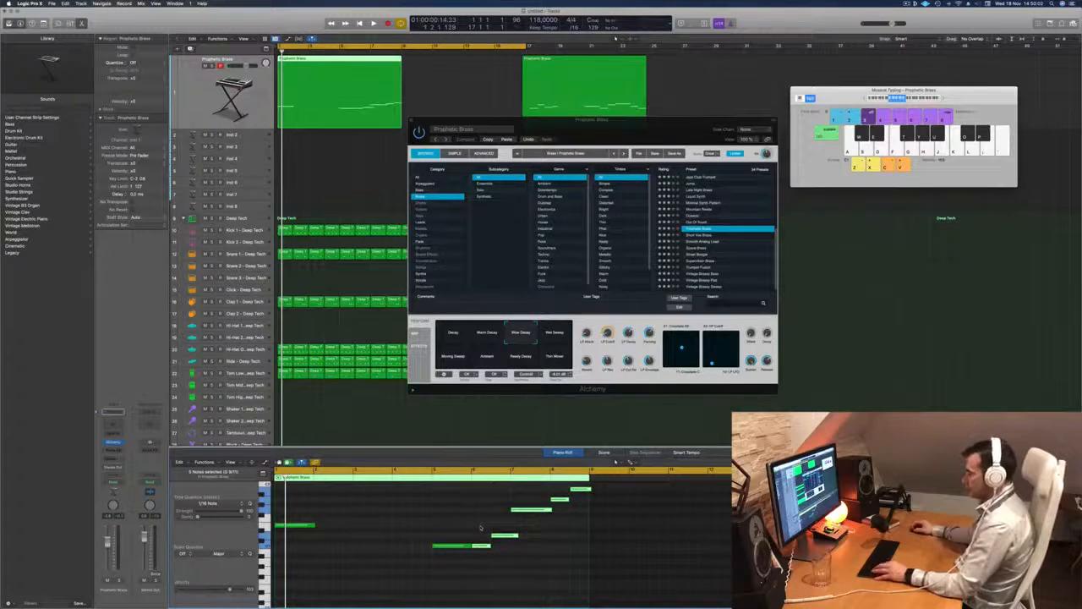
pyautogui.moveTo(325, 547); pyautogui.dragTo(474, 554)
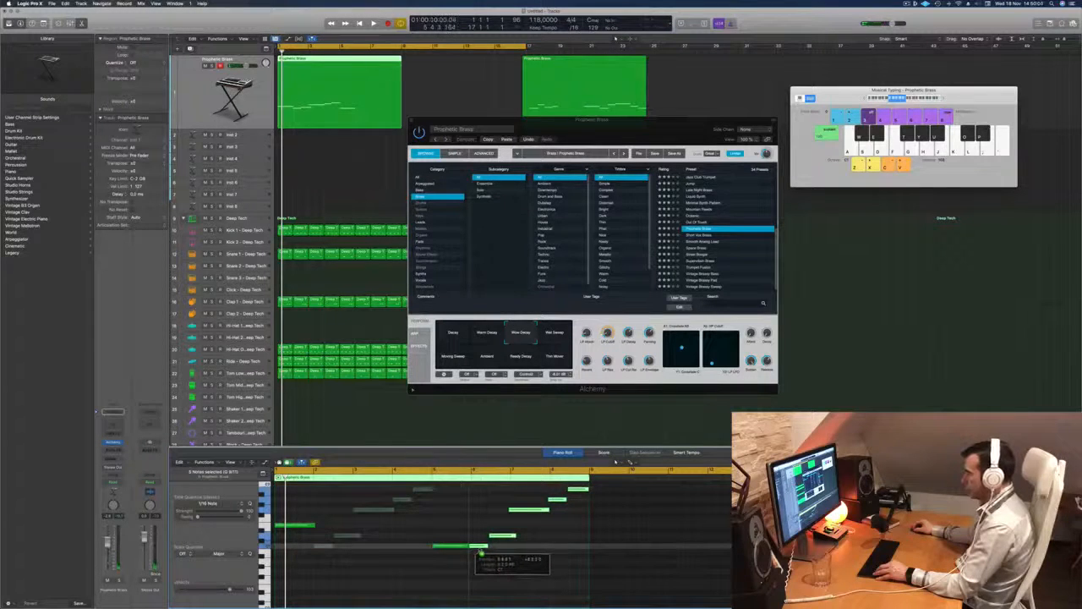
pyautogui.moveTo(479, 554); pyautogui.dragTo(481, 552)
pyautogui.press('space')
# Raise the first copied note near bar 6 by four semitones, to the pitch of the region's opening note
pyautogui.click(470, 526)
pyautogui.click(477, 547)
pyautogui.press('space')
pyautogui.press('space')
pyautogui.hotkey('alt', 'Up')
pyautogui.hotkey('alt', 'Up')
pyautogui.hotkey('alt', 'Up')
pyautogui.hotkey('alt', 'Up')
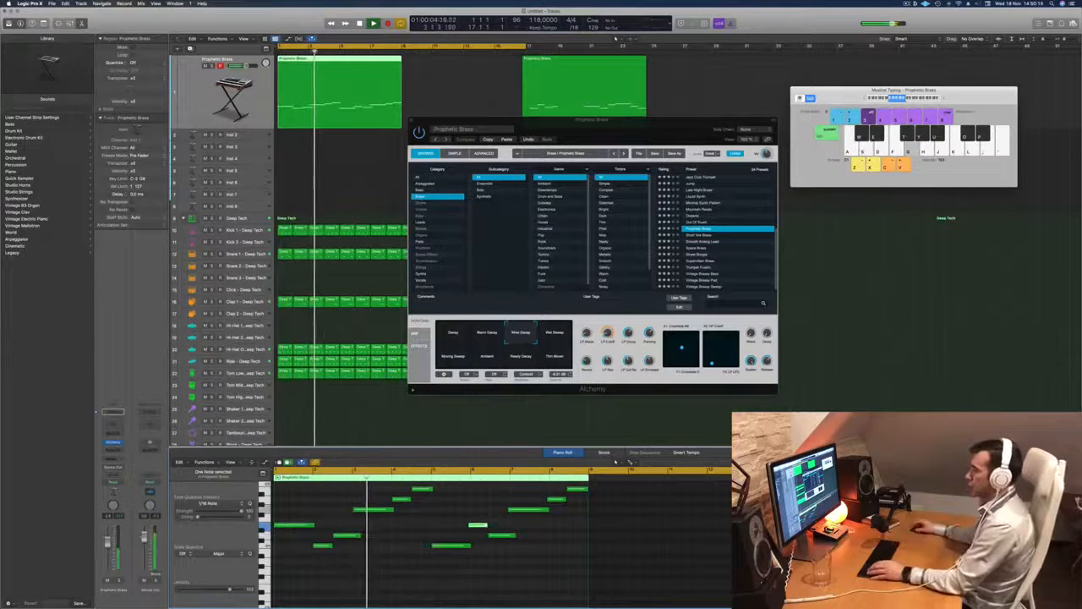
# Switch Alchemy to the Decay performance snapshot while the melody plays, and move the plug-in window clear of the regions
pyautogui.moveTo(632, 125); pyautogui.dragTo(532, 87)
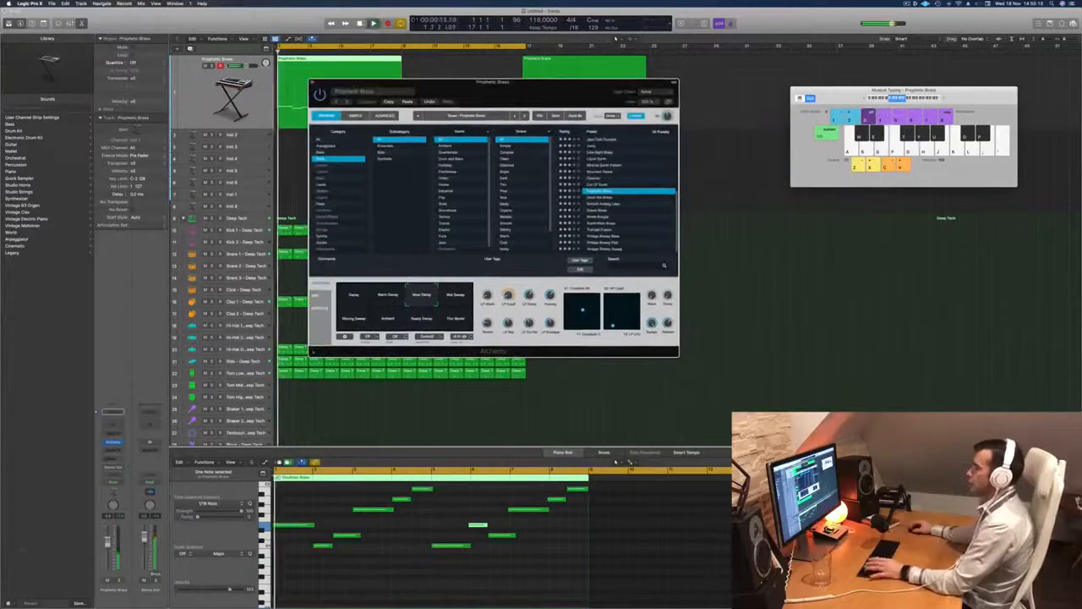
pyautogui.click(277, 471)
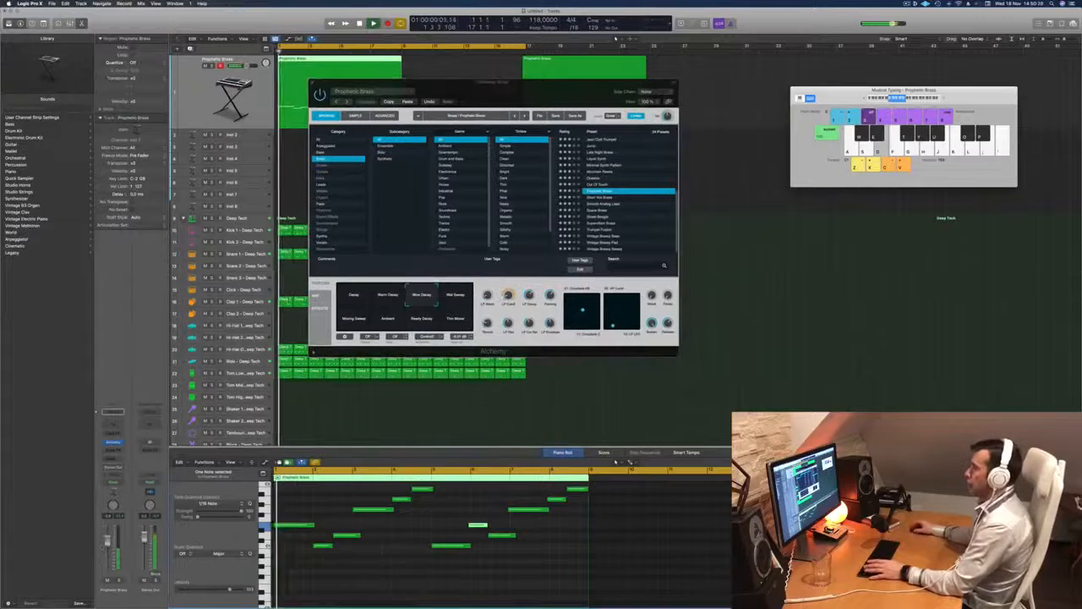
pyautogui.moveTo(539, 103); pyautogui.dragTo(608, 85)
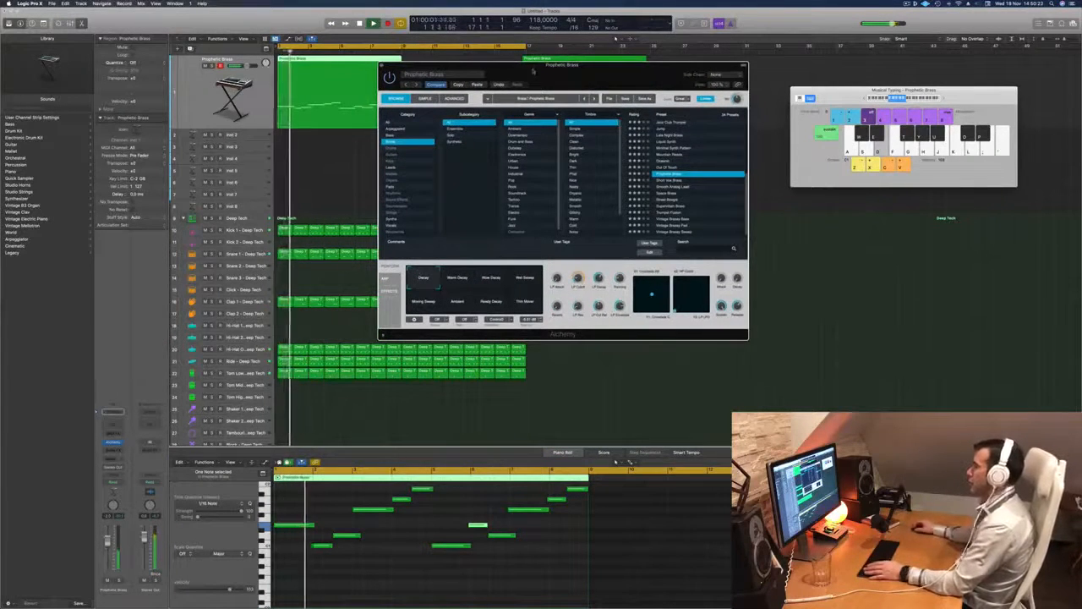
pyautogui.moveTo(533, 70); pyautogui.dragTo(623, 111)
pyautogui.moveTo(693, 120); pyautogui.dragTo(743, 139)
pyautogui.press('space')
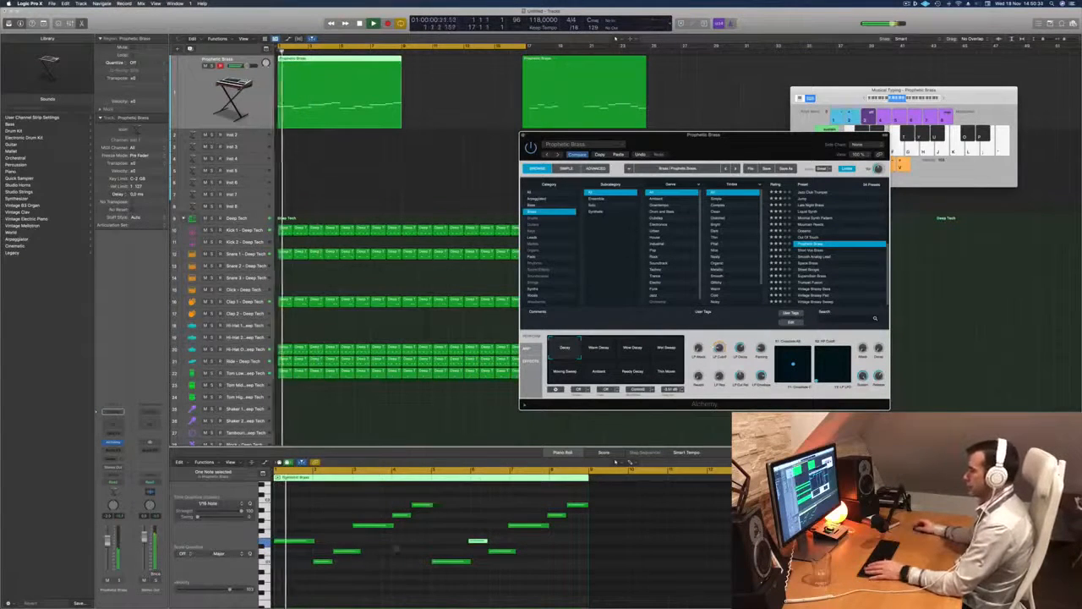
# Nudge the five copied notes slightly later so they start exactly at bar 6
pyautogui.click(429, 476)
pyautogui.click(423, 477)
pyautogui.hscroll(-5, 337, 557)
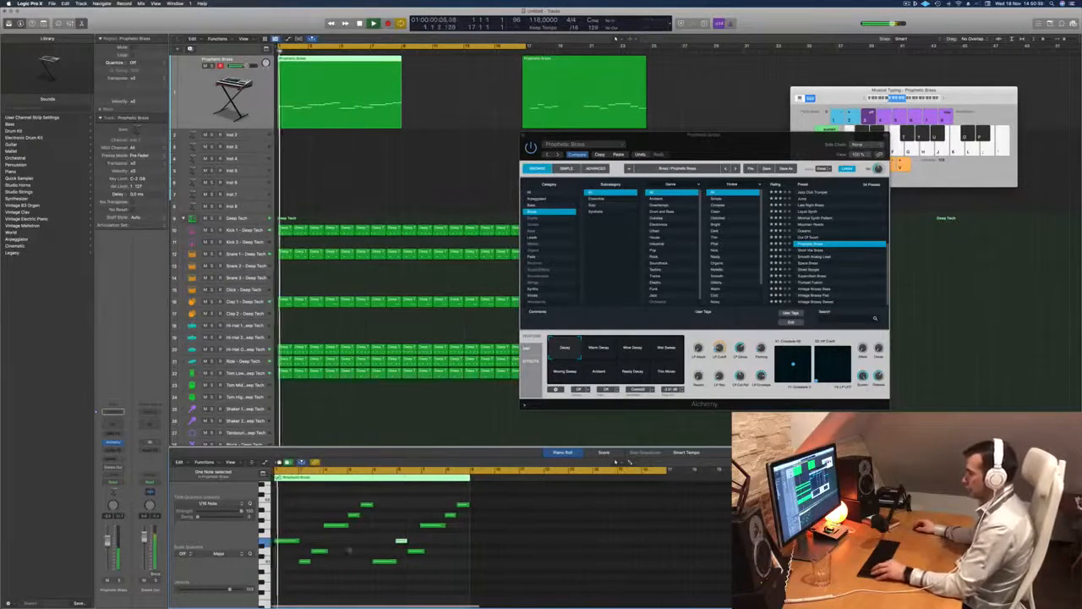
pyautogui.hscroll(3, 371, 549)
pyautogui.hscroll(3, 372, 549)
pyautogui.hscroll(3, 491, 527)
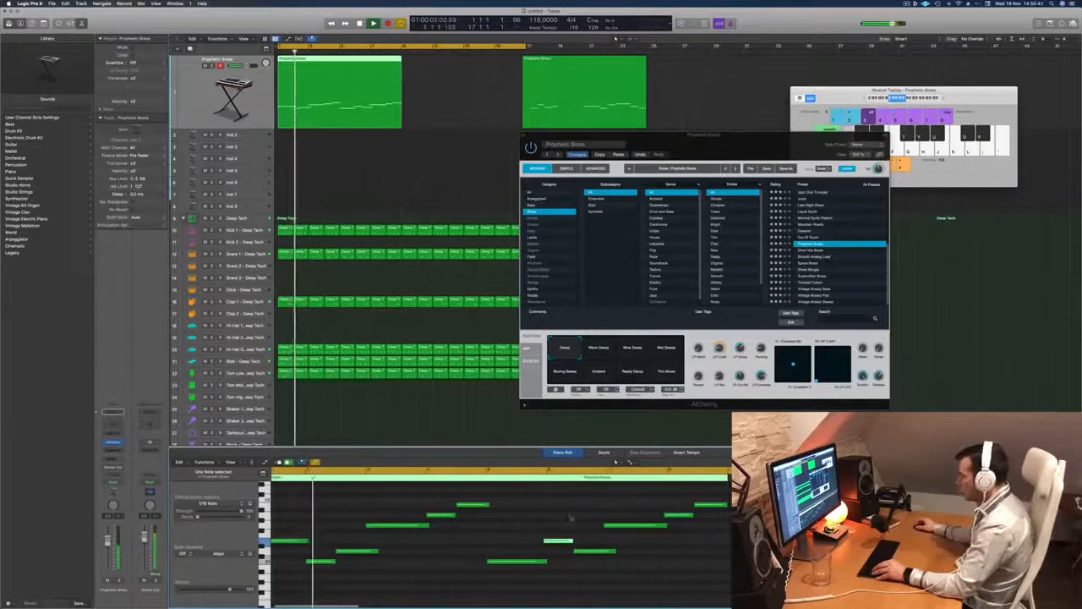
pyautogui.hscroll(-2, 589, 526)
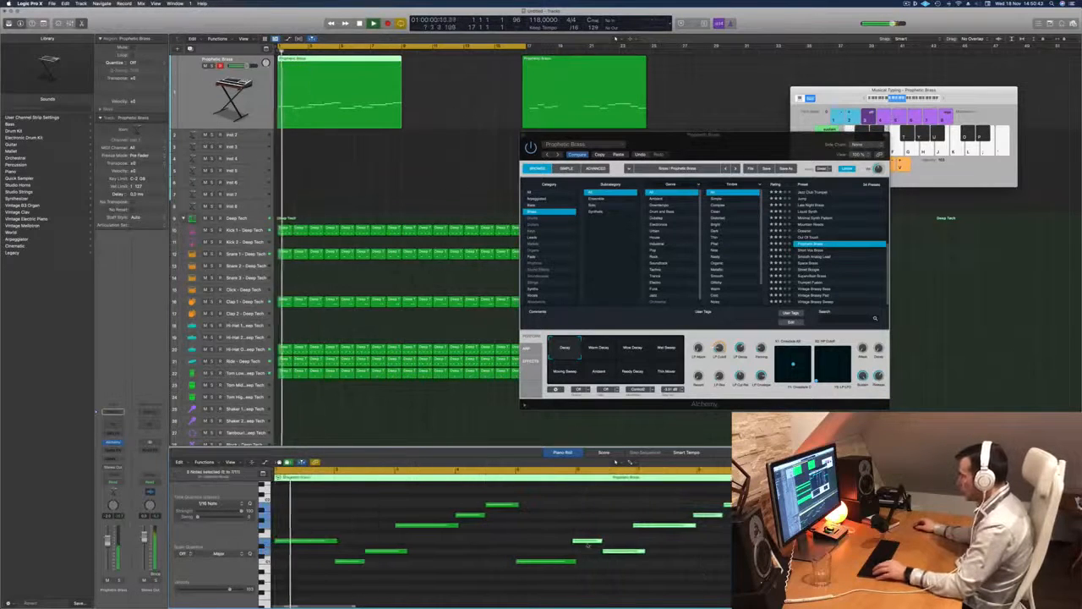
pyautogui.moveTo(585, 544); pyautogui.dragTo(589, 547)
pyautogui.hscroll(-2, 545, 549)
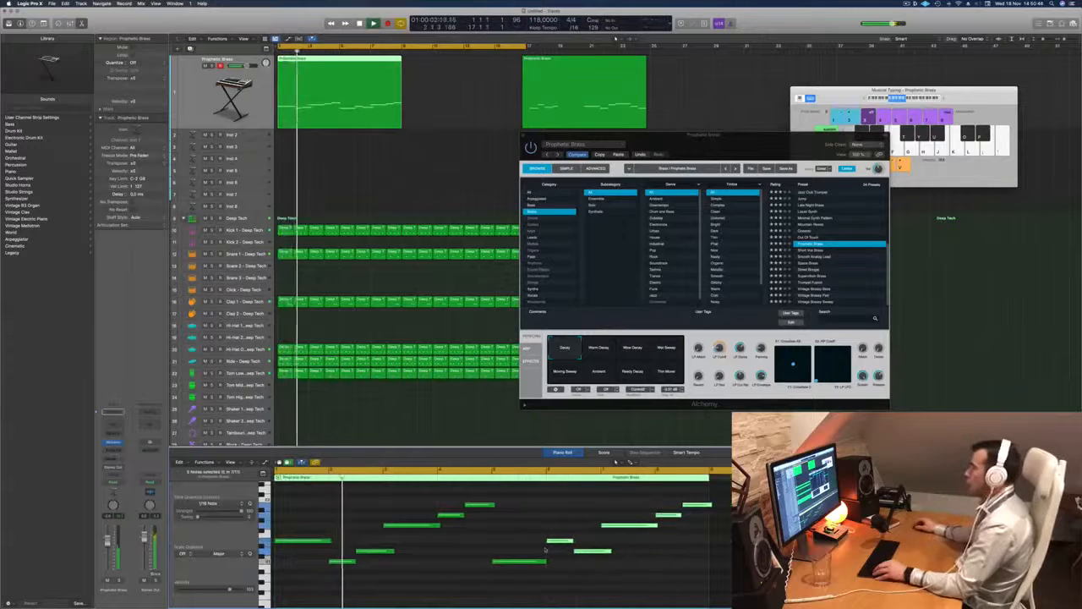
pyautogui.hscroll(-2, 504, 546)
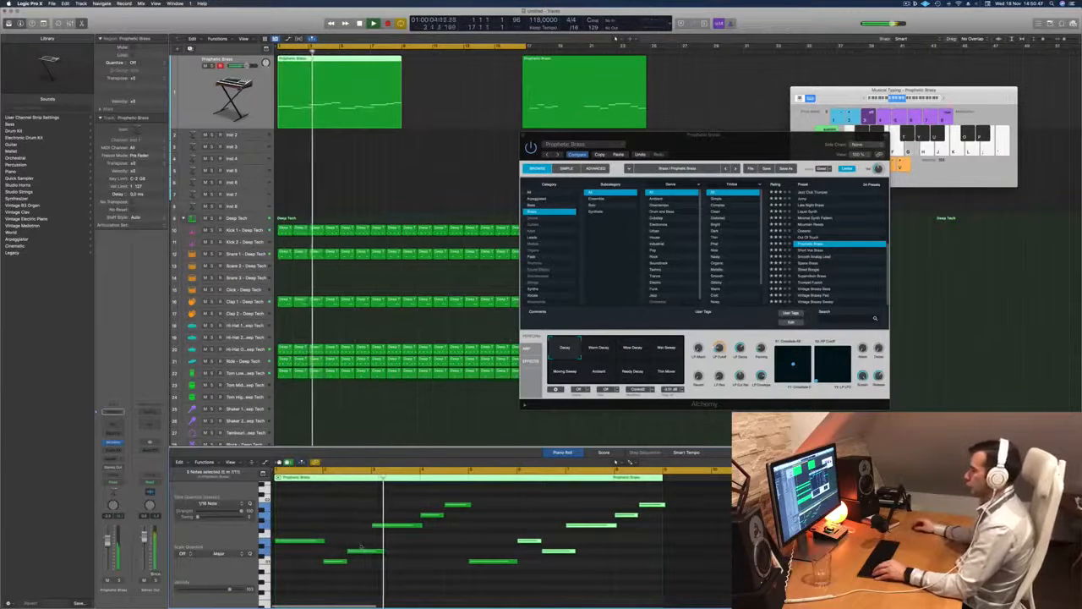
# Lower the long note at bar 3 to the pitch of the opening note and replay the melody
pyautogui.press('Return')
pyautogui.click(364, 539)
pyautogui.click(402, 527)
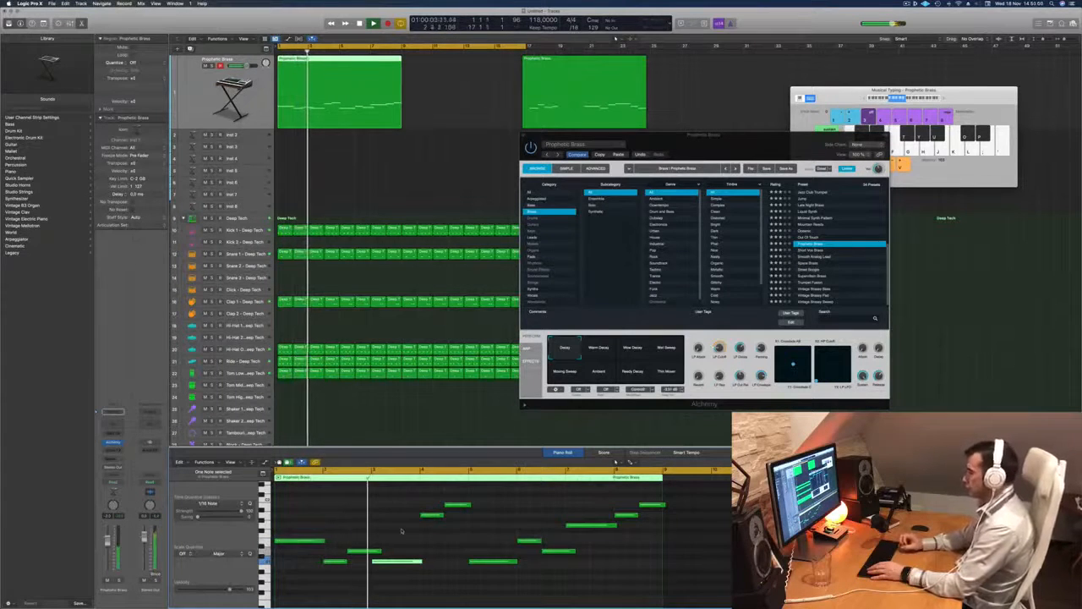
pyautogui.hotkey('alt', 'Up')
pyautogui.hotkey('alt', 'Up')
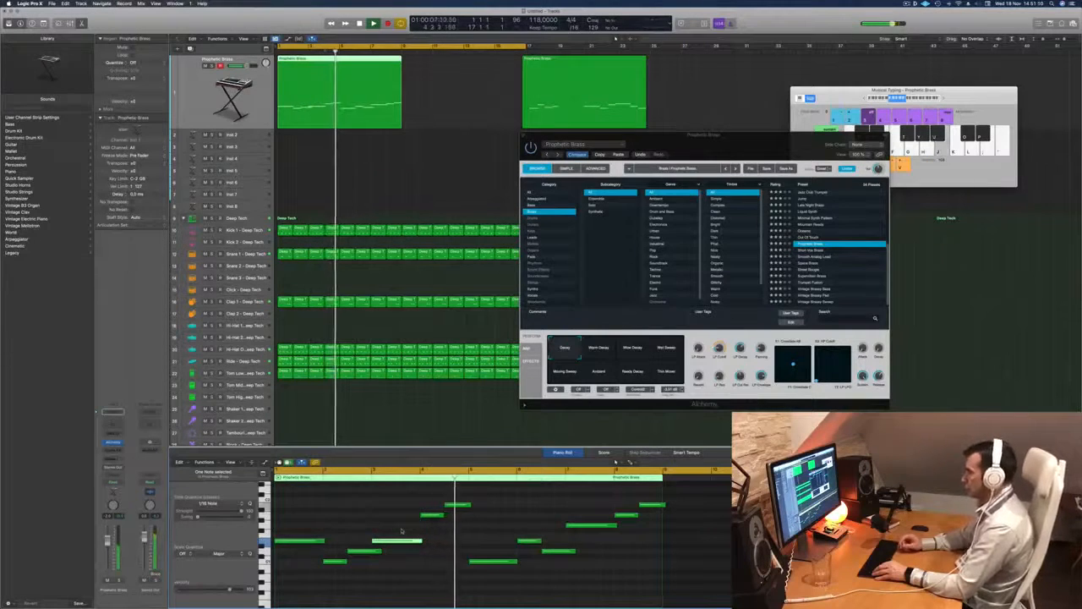
pyautogui.press('Return')
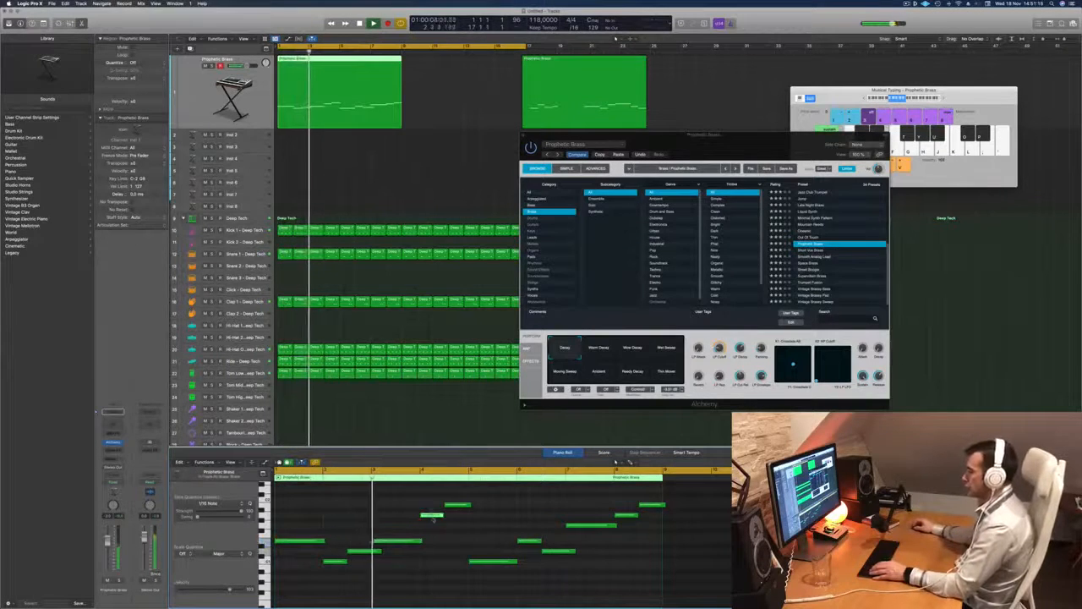
# Lower the short note at bar 4 by nine semitones, to the pitch of the second note, while replaying the melody
pyautogui.click(433, 516)
pyautogui.press('Return')
pyautogui.hotkey('alt', 'Down')
pyautogui.hotkey('alt', 'Down')
pyautogui.hotkey('alt', 'Down')
pyautogui.hotkey('alt', 'Down')
pyautogui.hotkey('alt', 'Down')
pyautogui.hotkey('alt', 'Down')
pyautogui.hotkey('alt', 'Down')
pyautogui.hotkey('alt', 'Down')
pyautogui.hotkey('alt', 'Down')
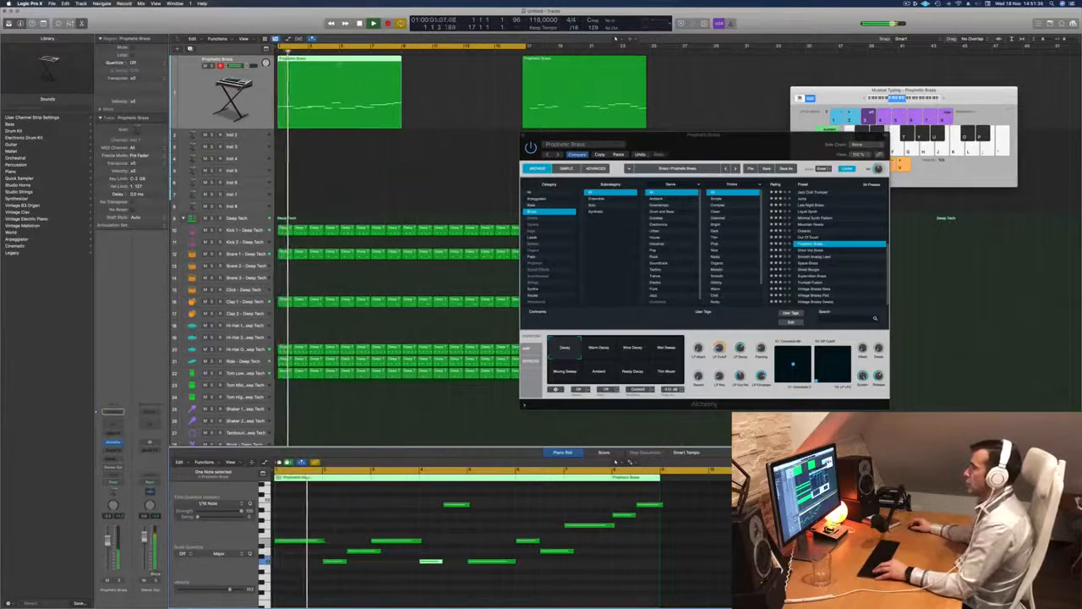
# Split the first melody region at bar 5, splitting any crossing notes, and delete its second half
pyautogui.keyDown('super'); pyautogui.click(340, 65); pyautogui.keyUp('super')
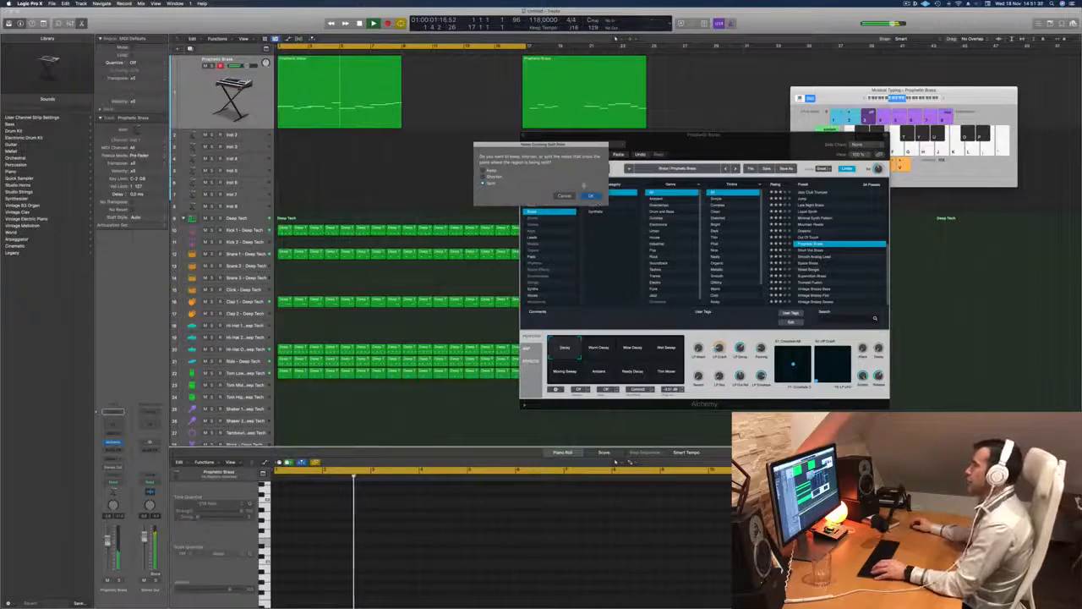
pyautogui.click(591, 196)
pyautogui.press('Delete')
# Repeat the four-bar melody region back to back up to bar 17, and delete the old melody region starting there
pyautogui.click(301, 74)
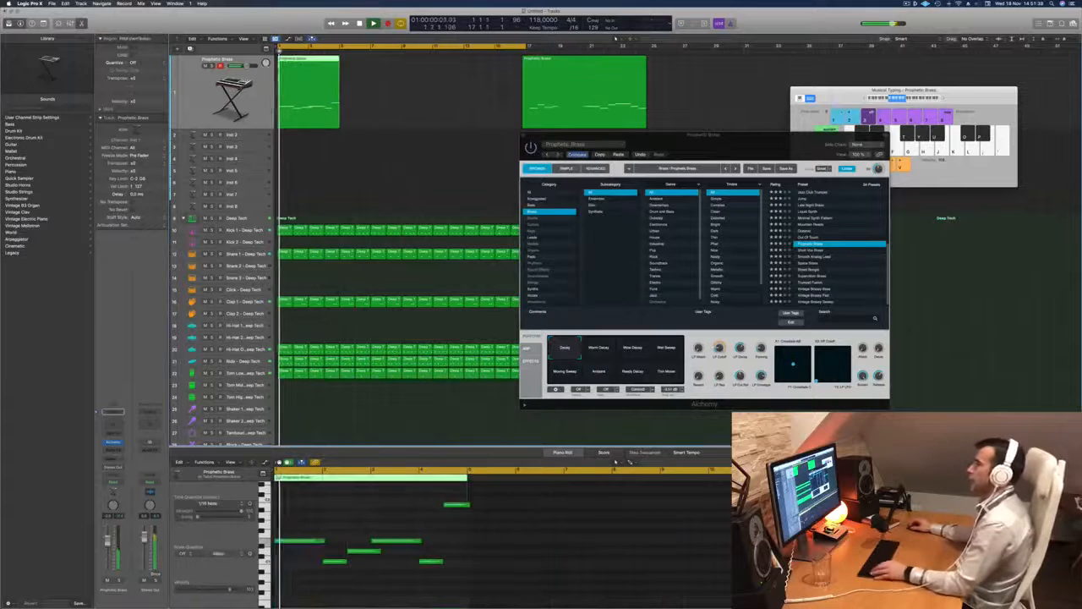
pyautogui.moveTo(301, 73); pyautogui.dragTo(507, 111)
pyautogui.click(583, 95)
pyautogui.press('Delete')
pyautogui.click(379, 82)
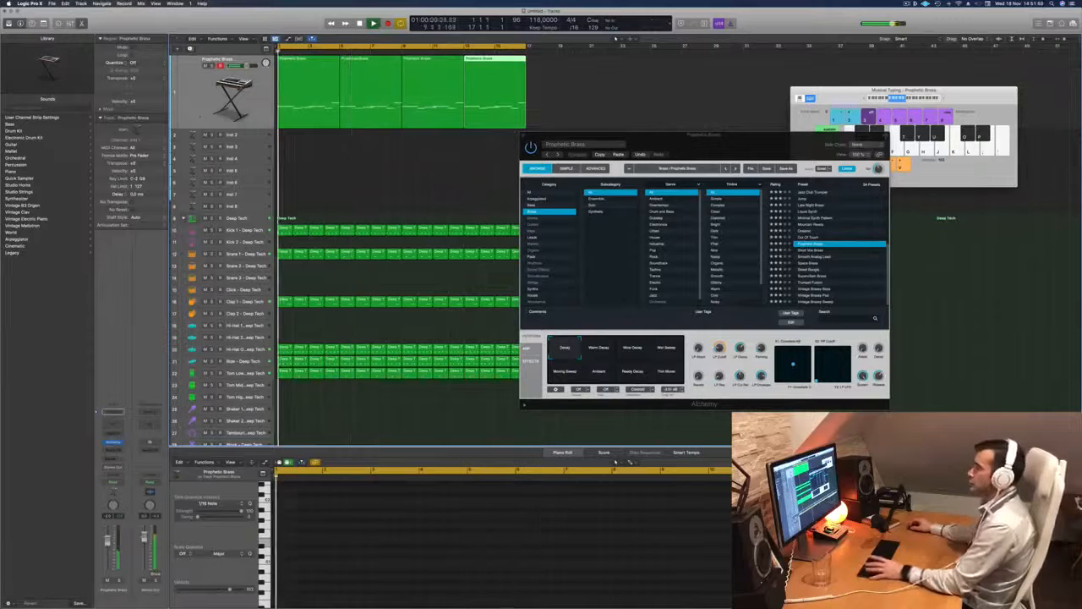
# Insert a stereo Compressor on the Prophetic Brass channel during playback and set its side chain to Kick 1 - Deep Tech
pyautogui.click(231, 95)
pyautogui.press('space')
pyautogui.moveTo(701, 134); pyautogui.dragTo(564, 105)
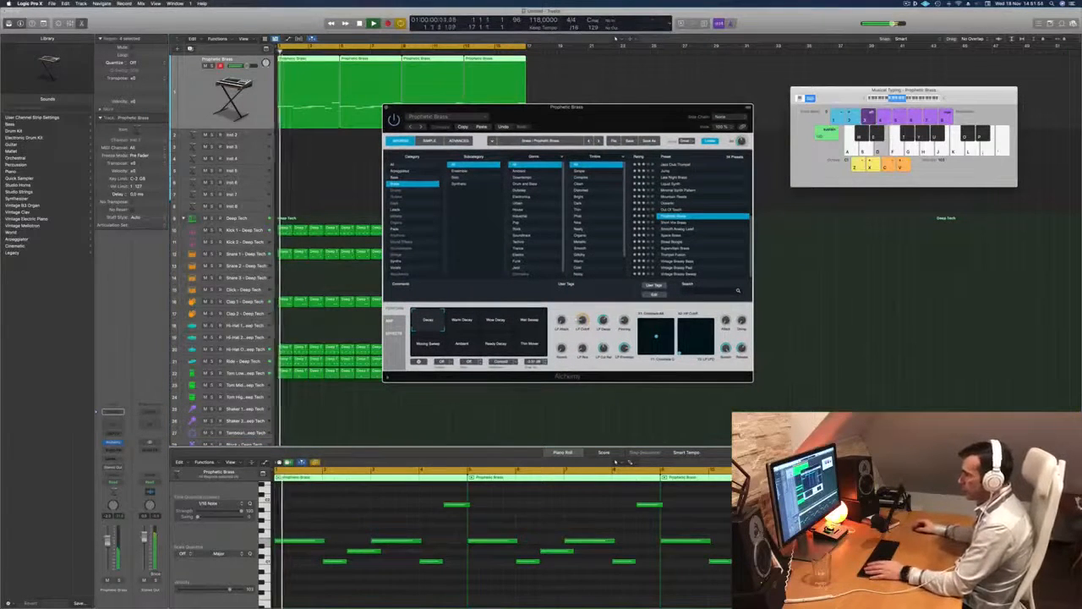
pyautogui.click(112, 441)
pyautogui.moveTo(127, 477)
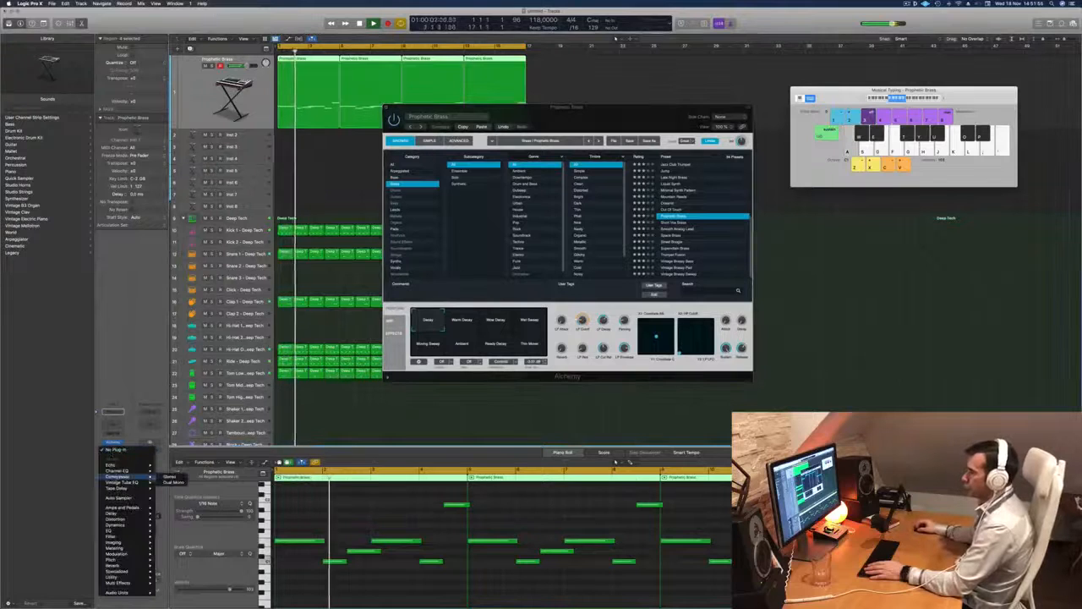
pyautogui.click(171, 476)
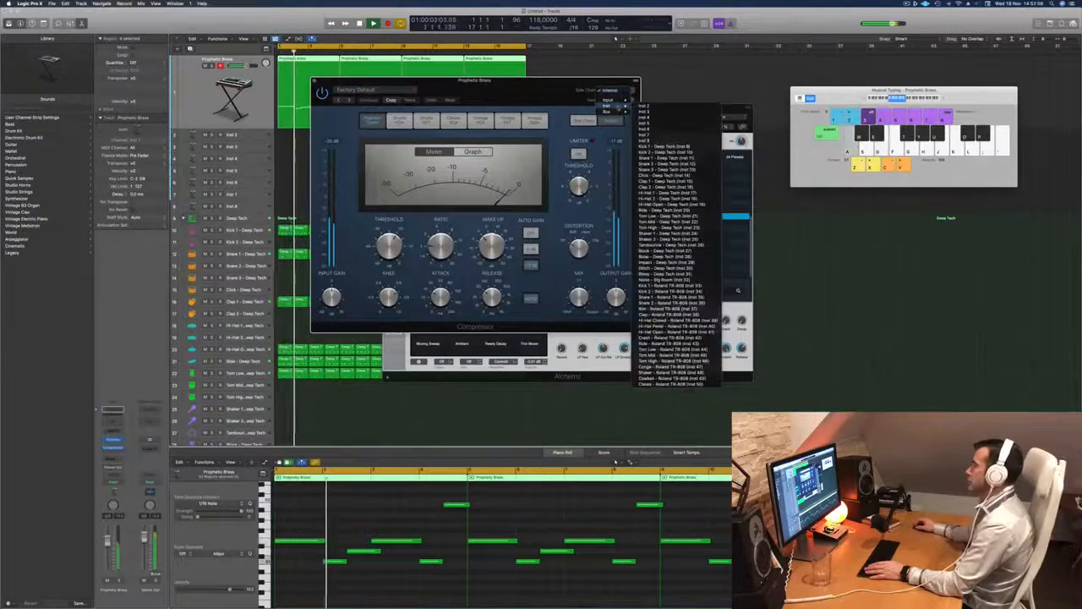
pyautogui.moveTo(626, 106)
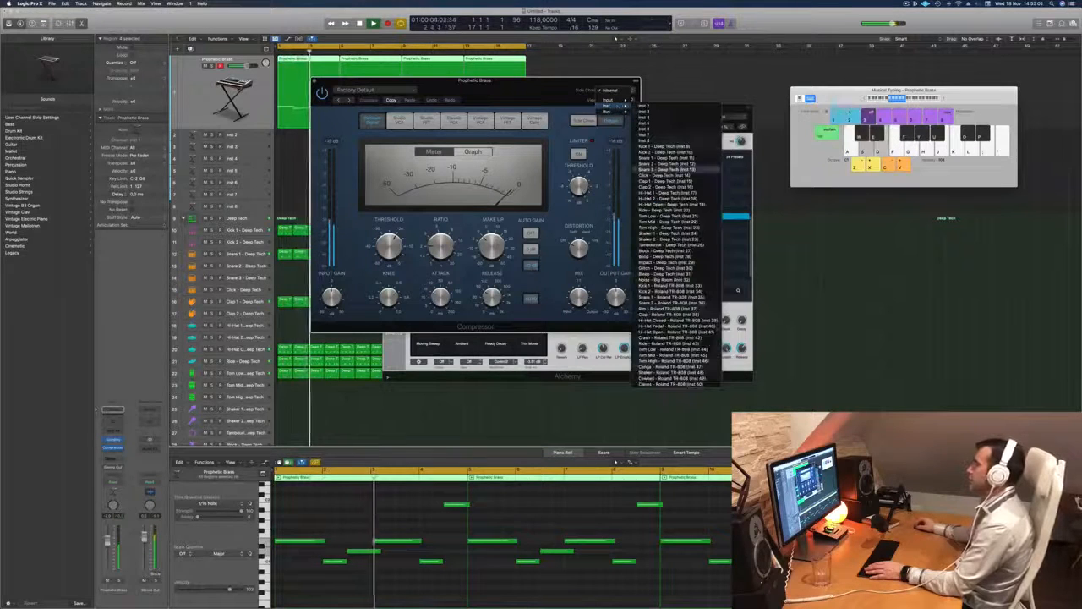
pyautogui.click(668, 146)
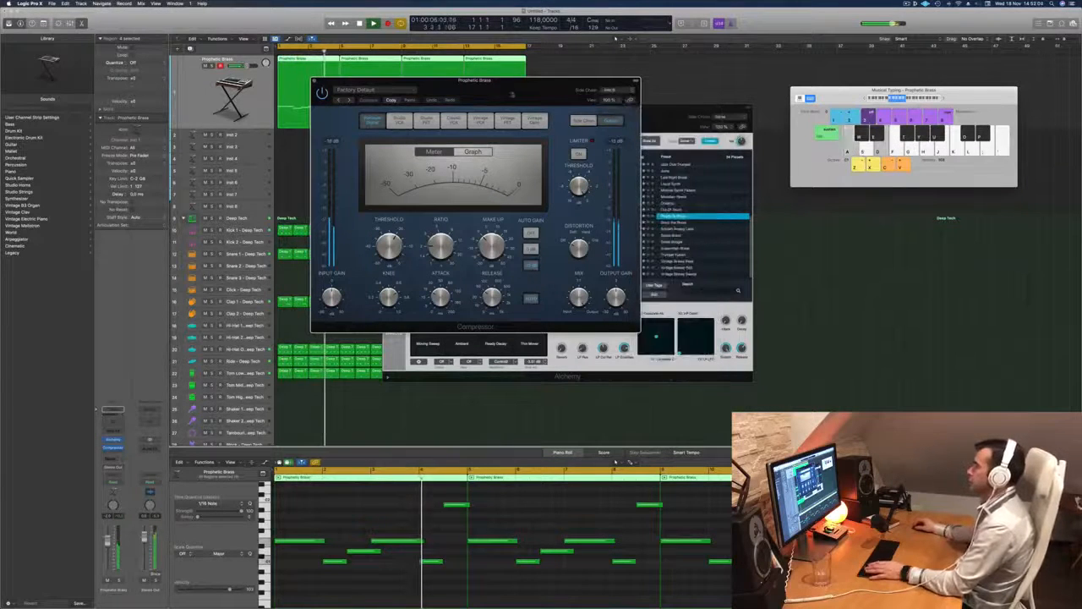
# Listen to the side-chained melody, close the Compressor and Alchemy windows, and replay the arrangement from the start
pyautogui.moveTo(509, 95); pyautogui.dragTo(524, 100)
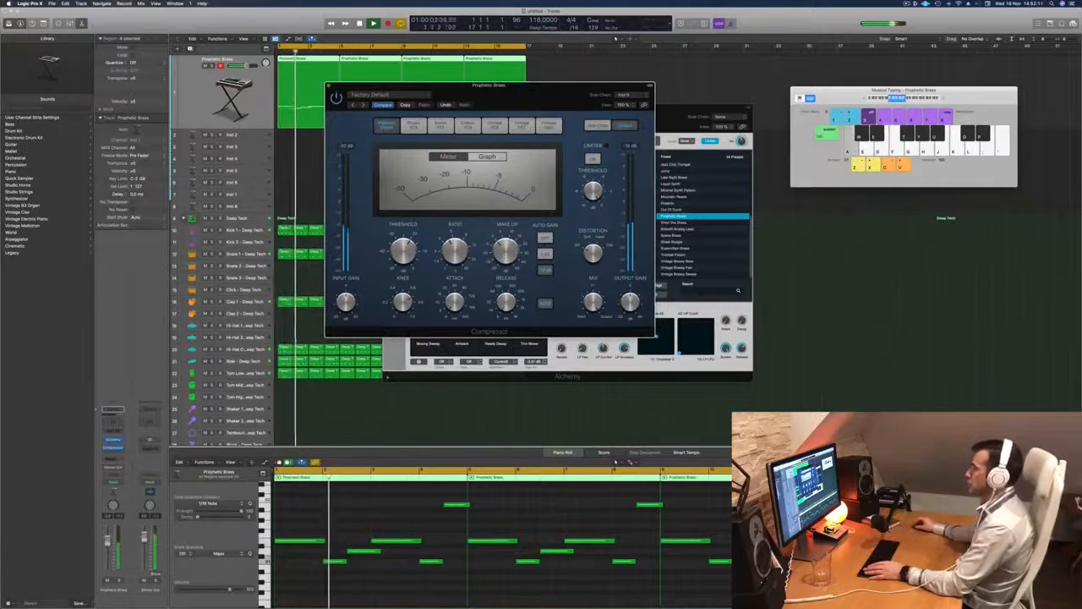
pyautogui.moveTo(521, 102); pyautogui.dragTo(538, 128)
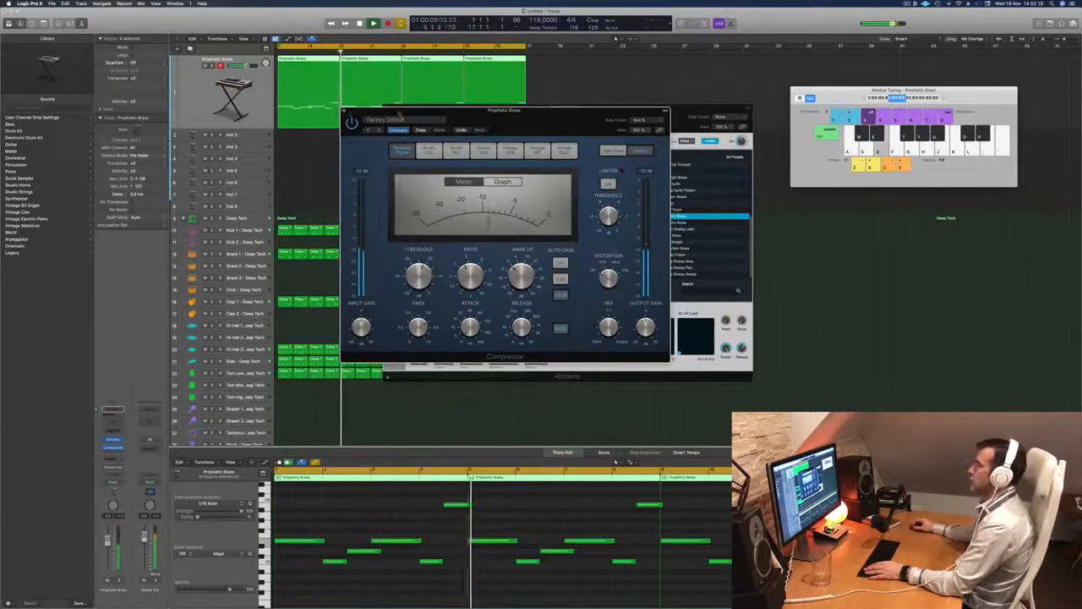
pyautogui.click(345, 112)
pyautogui.press('Return')
pyautogui.moveTo(533, 116); pyautogui.dragTo(560, 120)
pyautogui.press('Return')
pyautogui.press('space')
pyautogui.press('space')
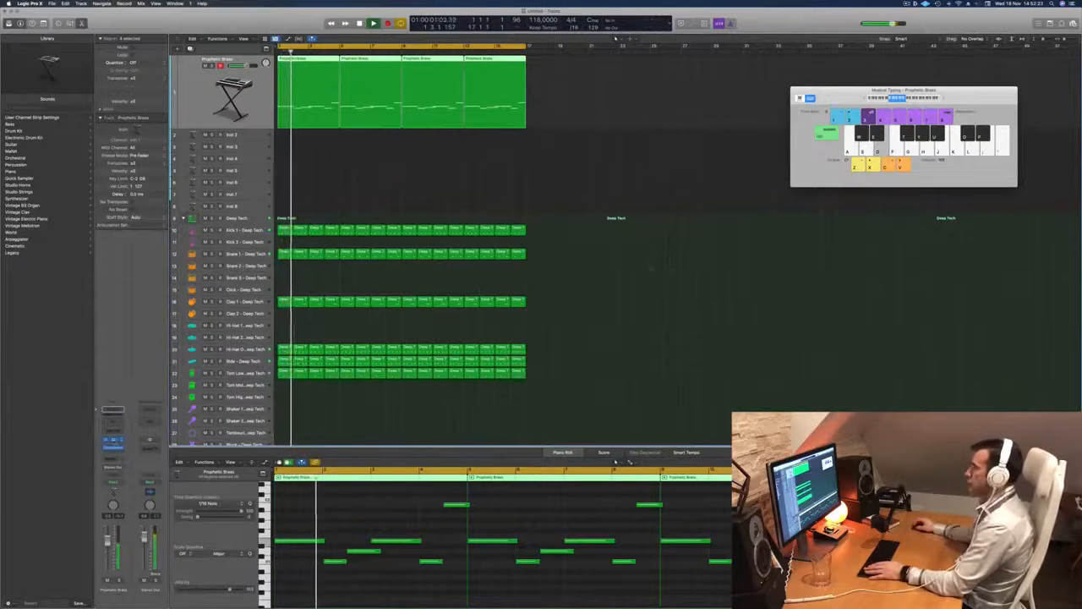
# Reopen the Alchemy window for Prophetic Brass and replay the melody from the start
pyautogui.click(114, 441)
pyautogui.press('space')
pyautogui.press('space')
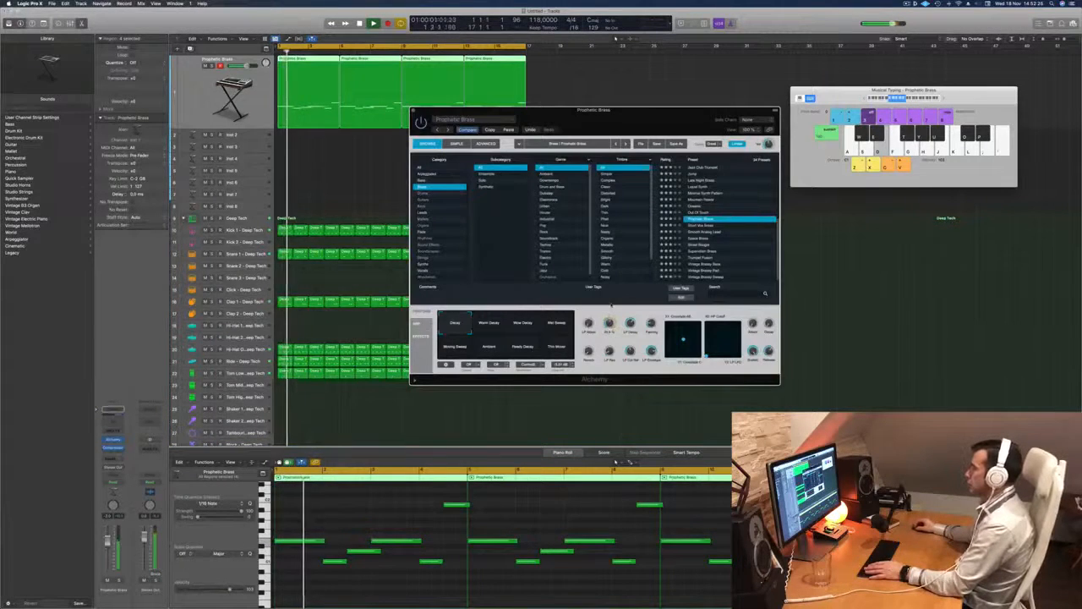
pyautogui.press('space')
pyautogui.press('space')
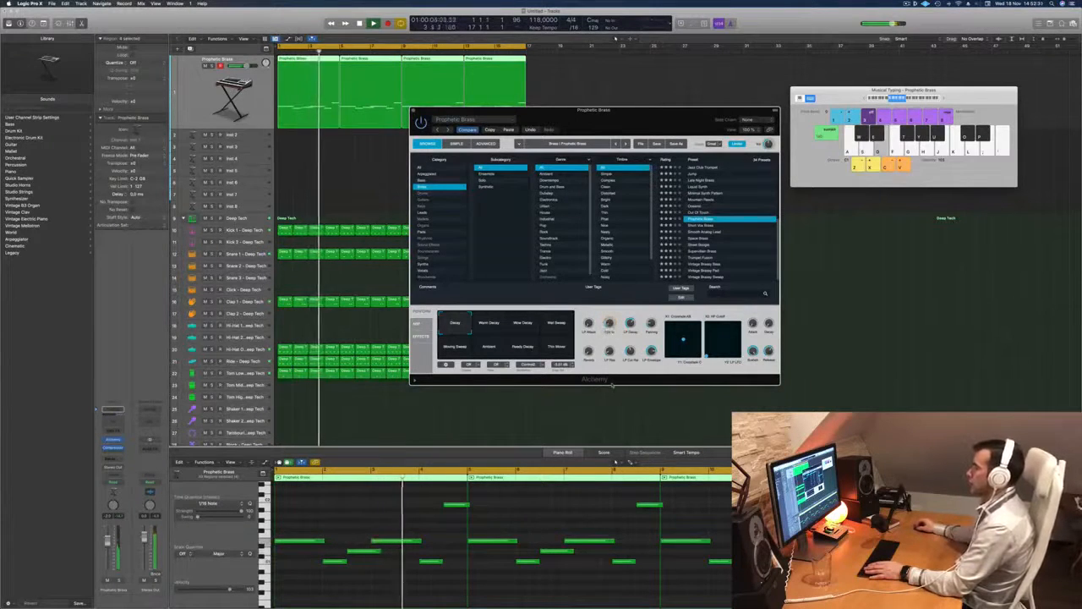
pyautogui.press('Return')
# Audition Moving Sweep, Ambient and other Alchemy snapshots on Prophetic Brass, and select the decay snapshot between Warm Decay and Wet Sweep
pyautogui.click(466, 350)
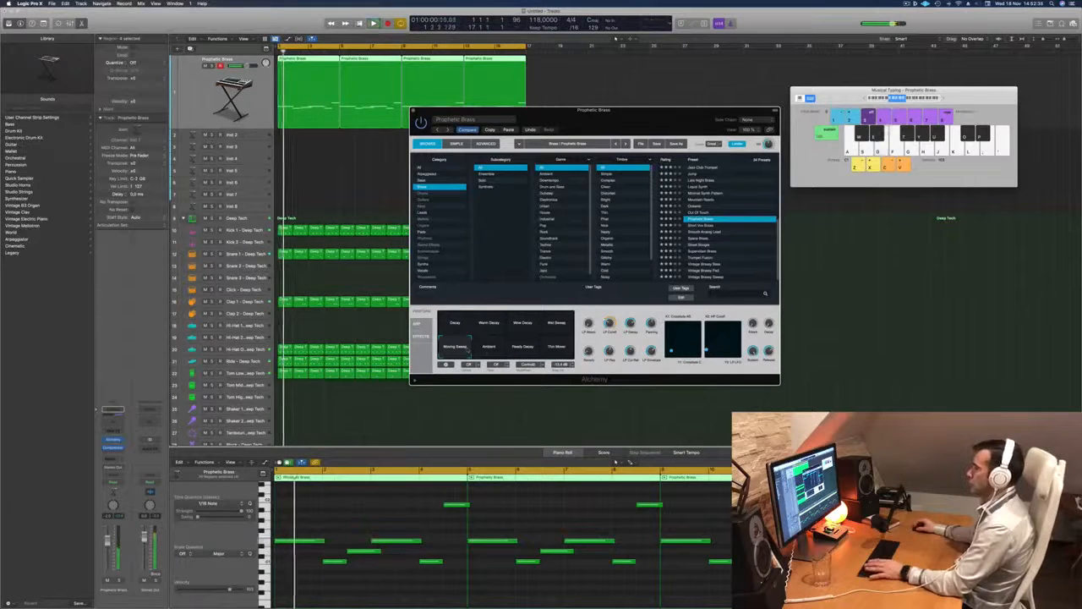
pyautogui.click(490, 349)
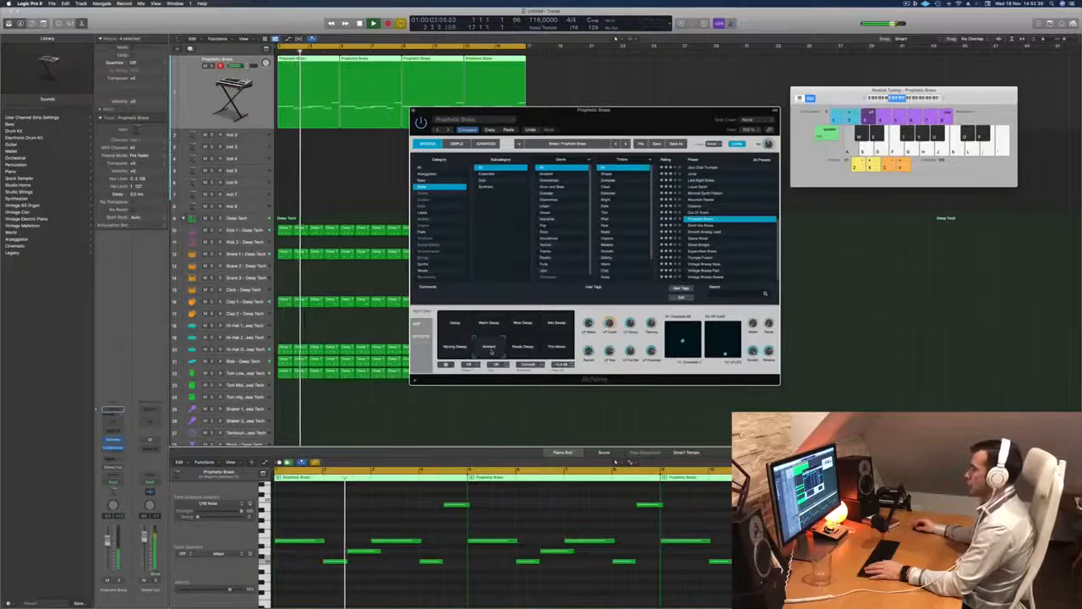
pyautogui.click(524, 349)
pyautogui.click(557, 350)
pyautogui.click(559, 325)
pyautogui.click(533, 326)
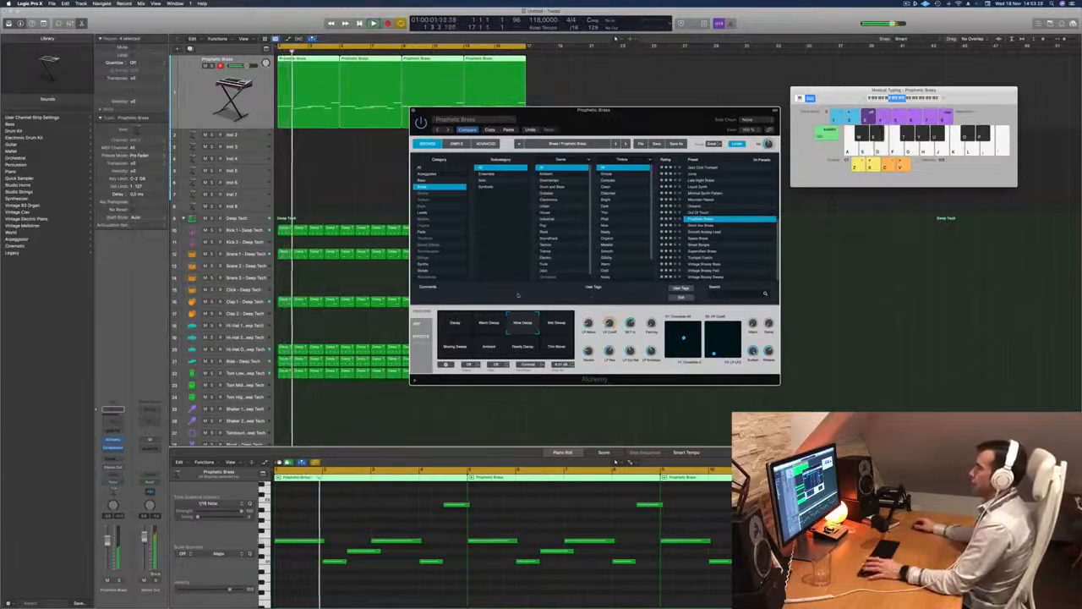
# Listen to the melody with the chosen snapshot, close the Alchemy window, and replay the arrangement from the start
pyautogui.moveTo(622, 111); pyautogui.dragTo(747, 196)
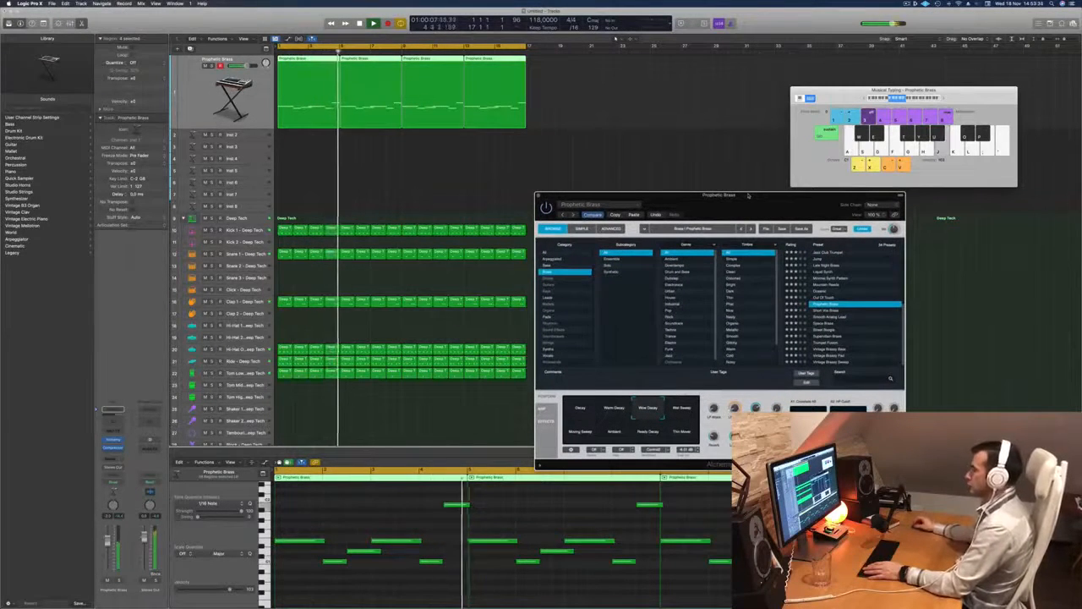
pyautogui.click(355, 551)
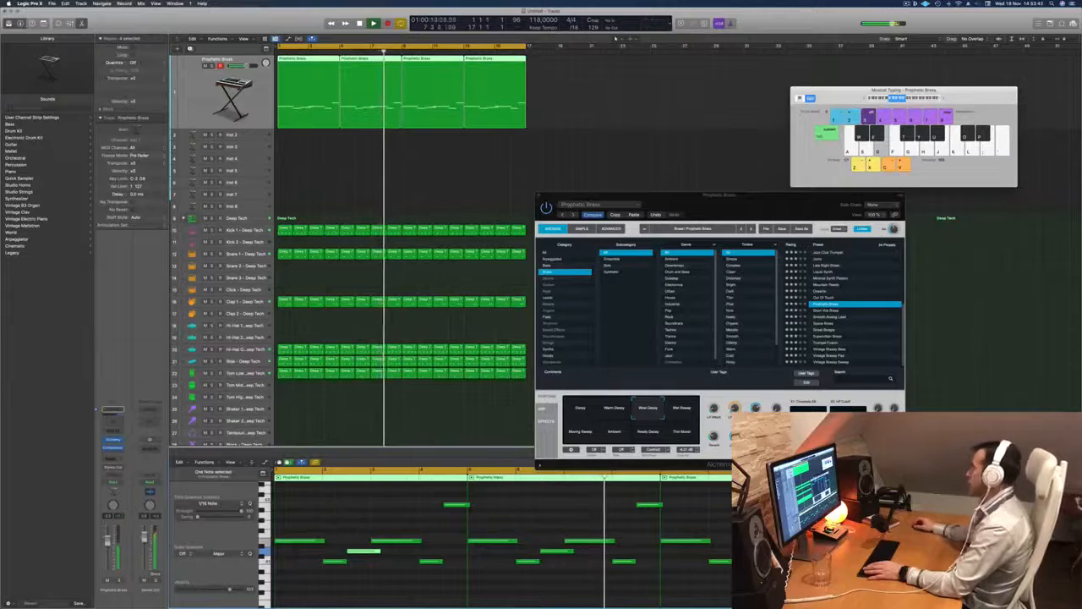
pyautogui.moveTo(719, 195); pyautogui.dragTo(679, 198)
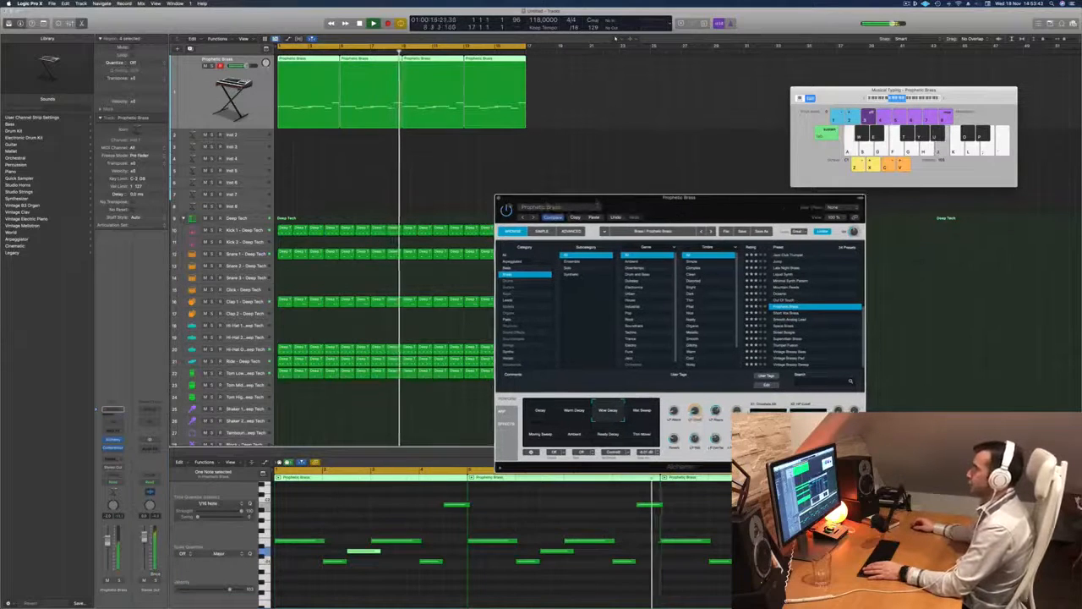
pyautogui.click(498, 198)
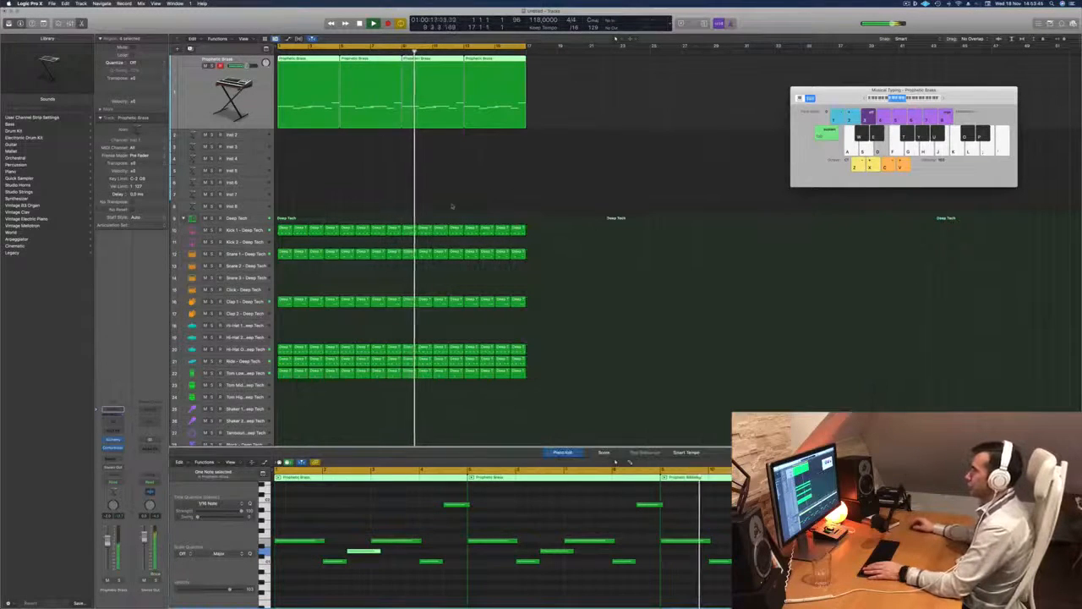
pyautogui.click(245, 112)
pyautogui.press('Return')
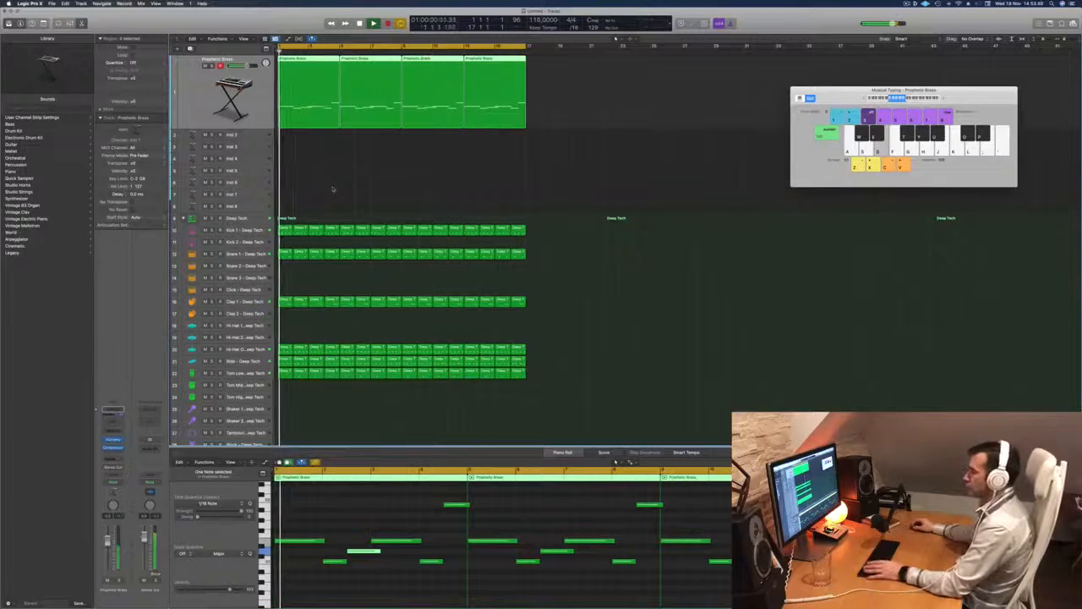
pyautogui.press('Return')
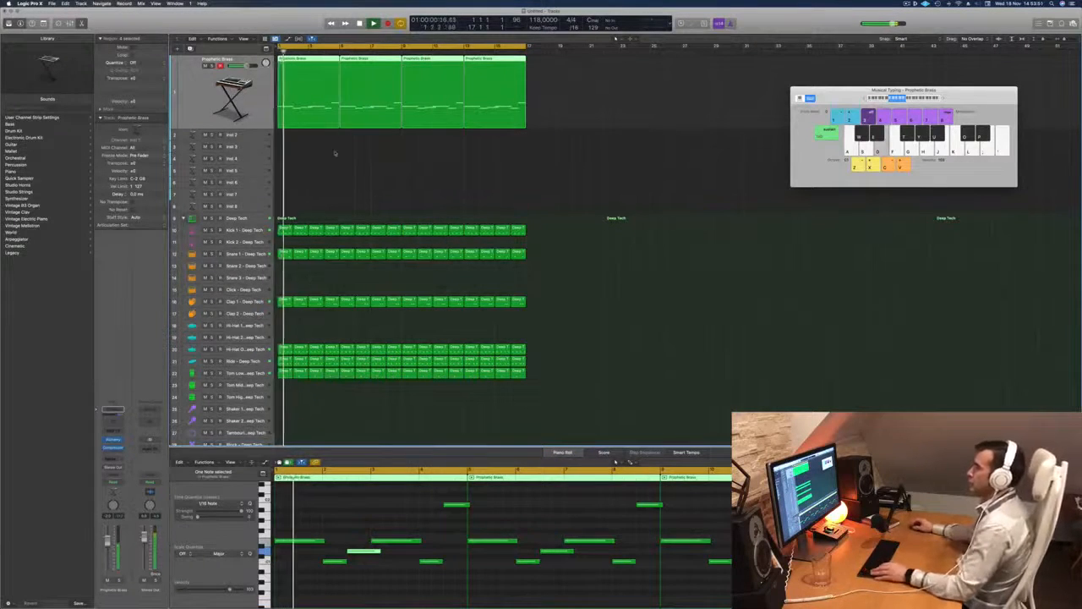
pyautogui.click(335, 153)
pyautogui.press('Return')
# Copy the first Prophetic Brass region to bar 1 of the Inst 2 track and enlarge the selected track with track zoom
pyautogui.click(299, 90)
pyautogui.moveTo(299, 90); pyautogui.dragTo(297, 139)
pyautogui.moveTo(370, 62)
pyautogui.mouseDown()
pyautogui.moveTo(307, 63)
pyautogui.moveTo(375, 71)
pyautogui.mouseUp()
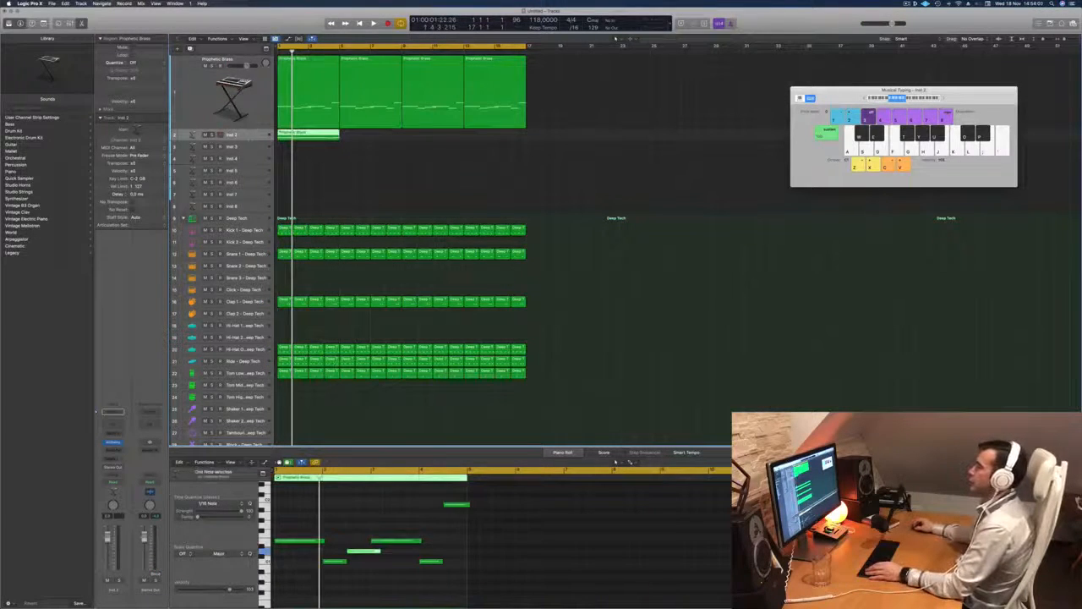
pyautogui.click(44, 23)
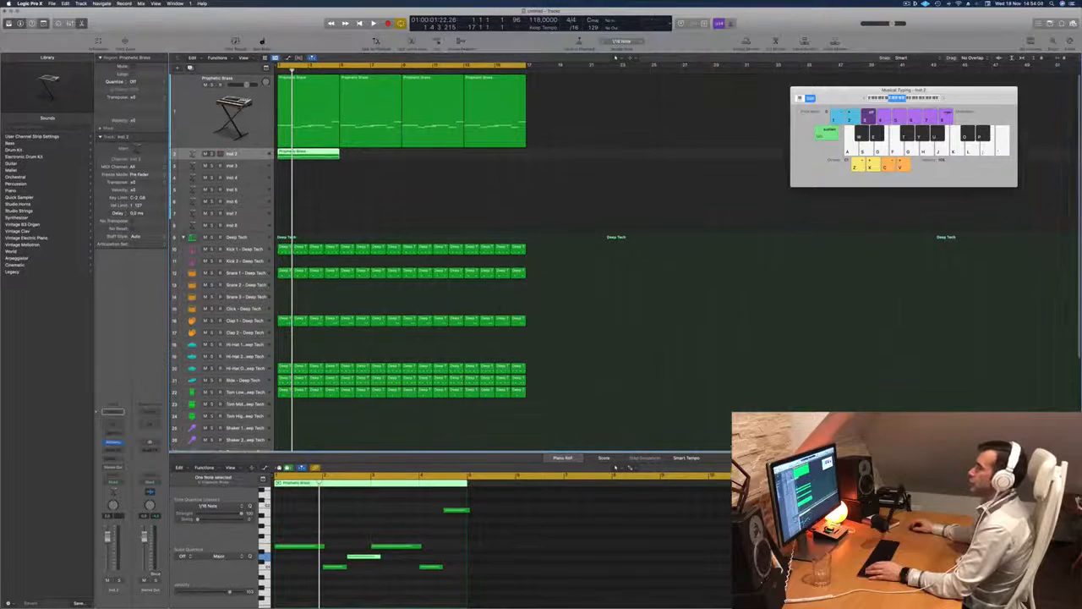
pyautogui.click(125, 40)
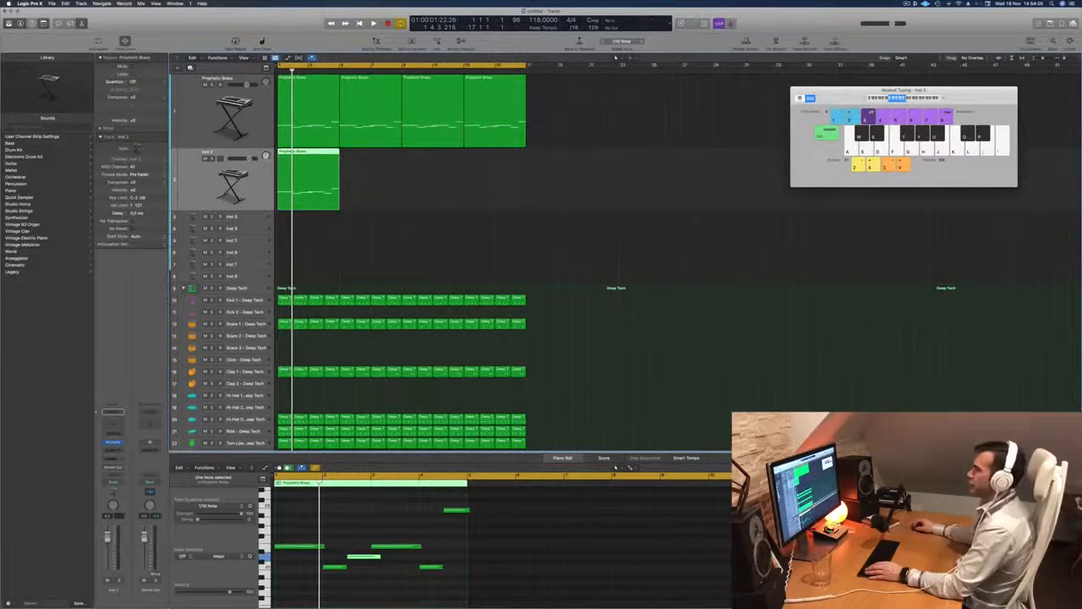
# In the copied region, delete every note except the first, lengthen it to nearly four bars, and duplicate it an octave higher
pyautogui.moveTo(341, 507); pyautogui.dragTo(487, 605)
pyautogui.press('Delete')
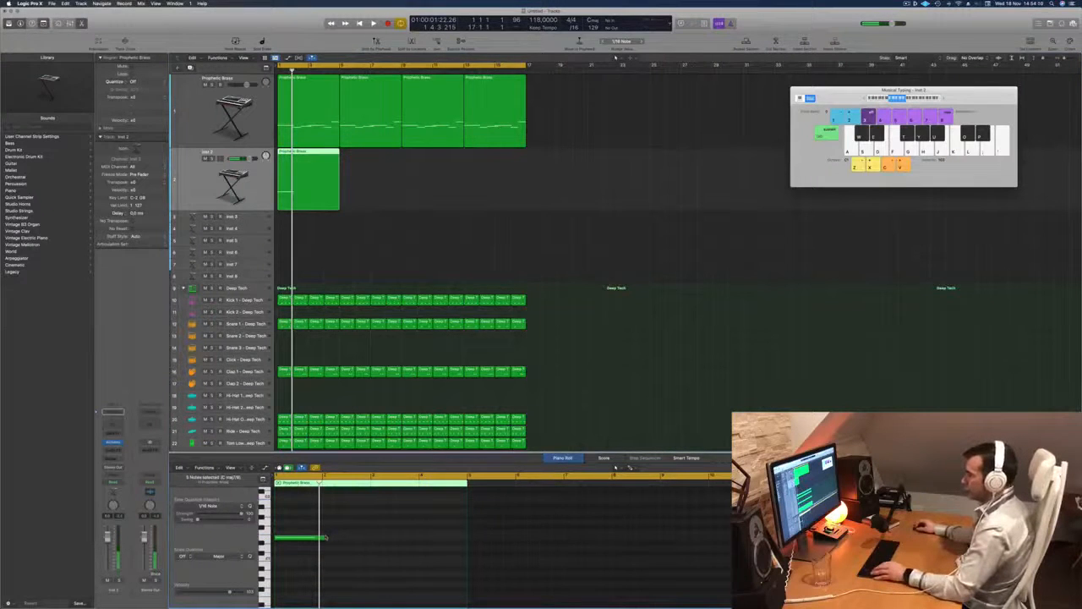
pyautogui.moveTo(324, 537); pyautogui.dragTo(462, 545)
pyautogui.scroll(3, 321, 563)
pyautogui.moveTo(298, 569); pyautogui.dragTo(299, 511)
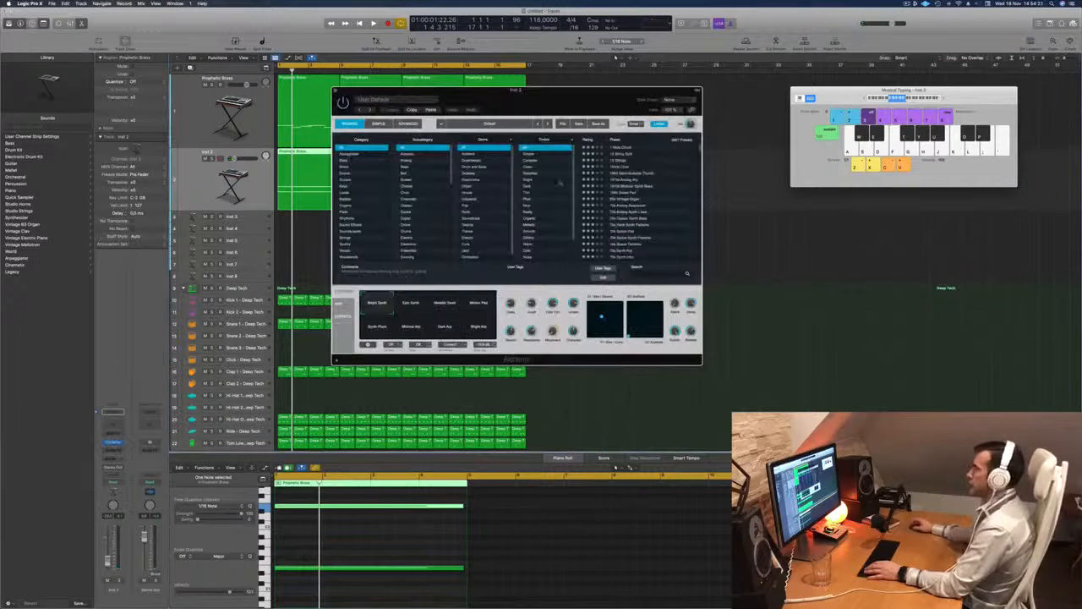
# Filter the Alchemy presets on Inst 2 to the Arpeggiated category and browse the list
pyautogui.click(348, 156)
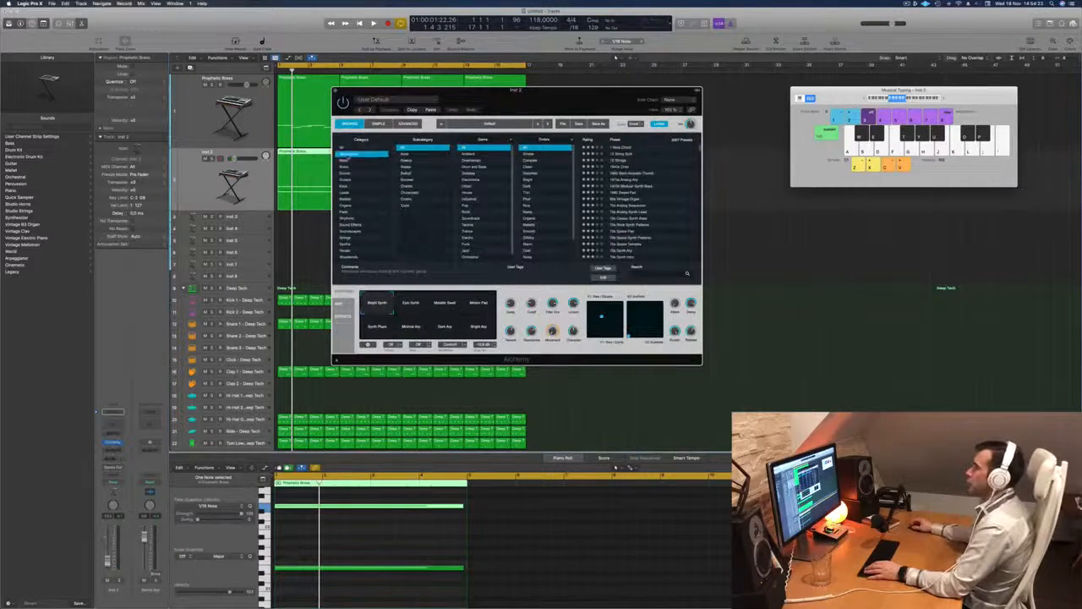
pyautogui.scroll(-5, 628, 214)
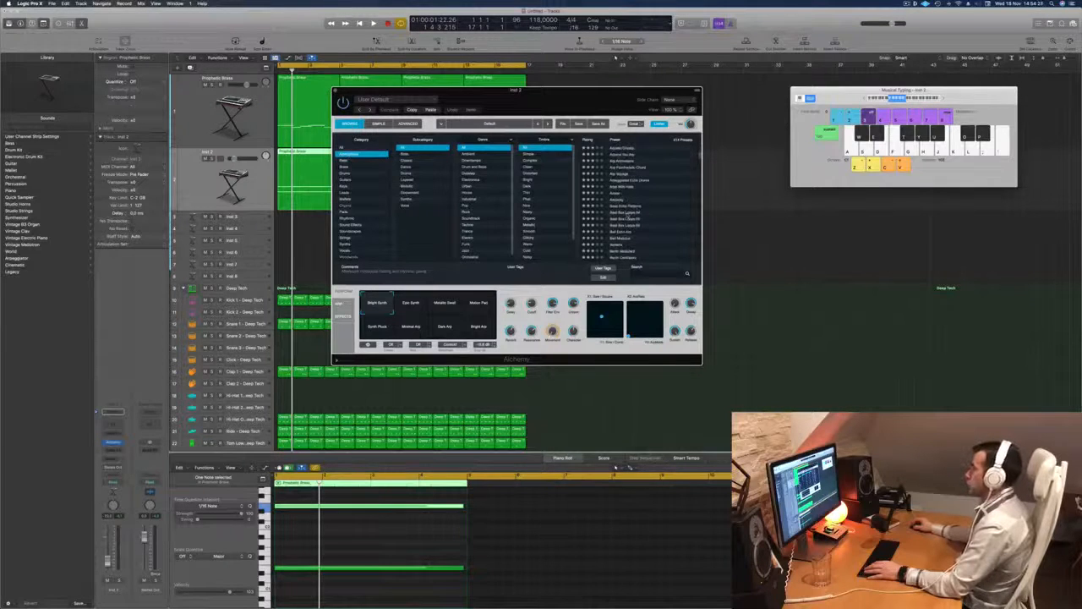
pyautogui.scroll(-5, 629, 229)
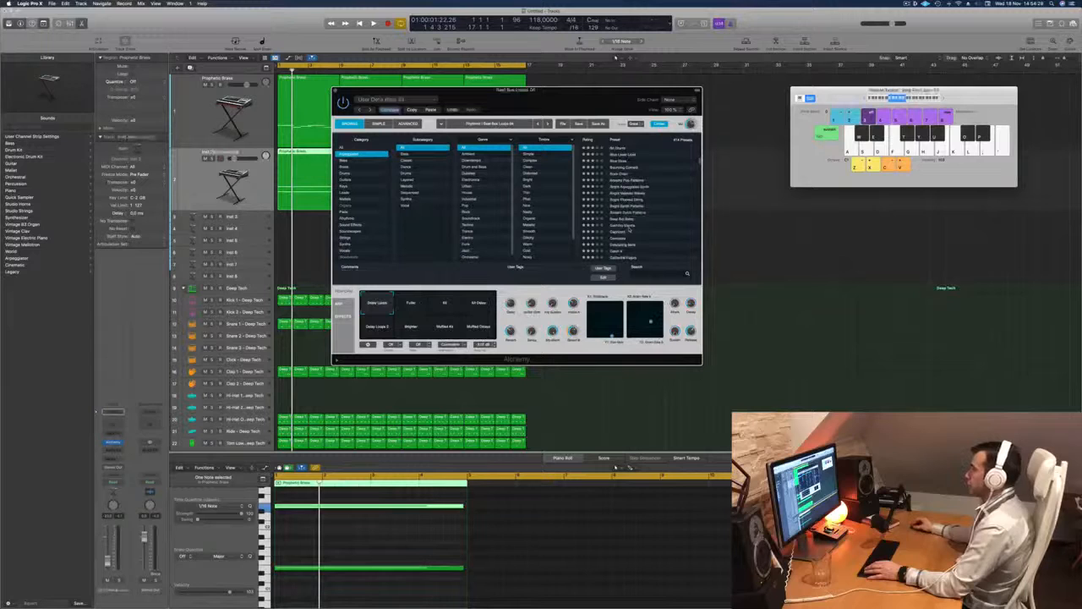
# Load the Capricorn preset, play it against the arrangement, and try its Dark snapshot and the last snapshot of the set
pyautogui.click(620, 234)
pyautogui.moveTo(515, 90); pyautogui.dragTo(794, 152)
pyautogui.press('space')
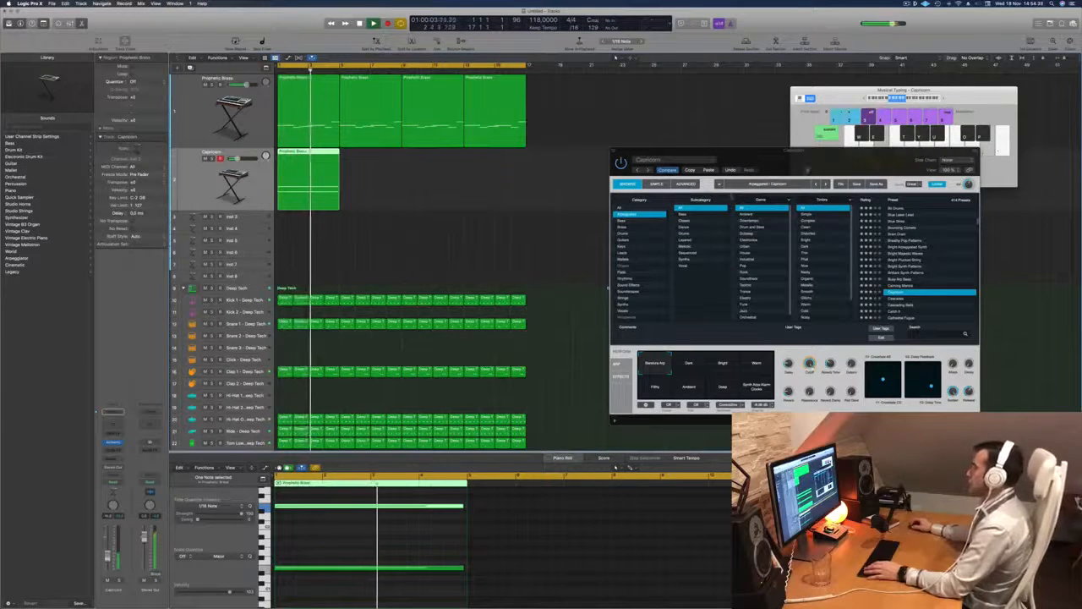
pyautogui.moveTo(795, 152); pyautogui.dragTo(700, 125)
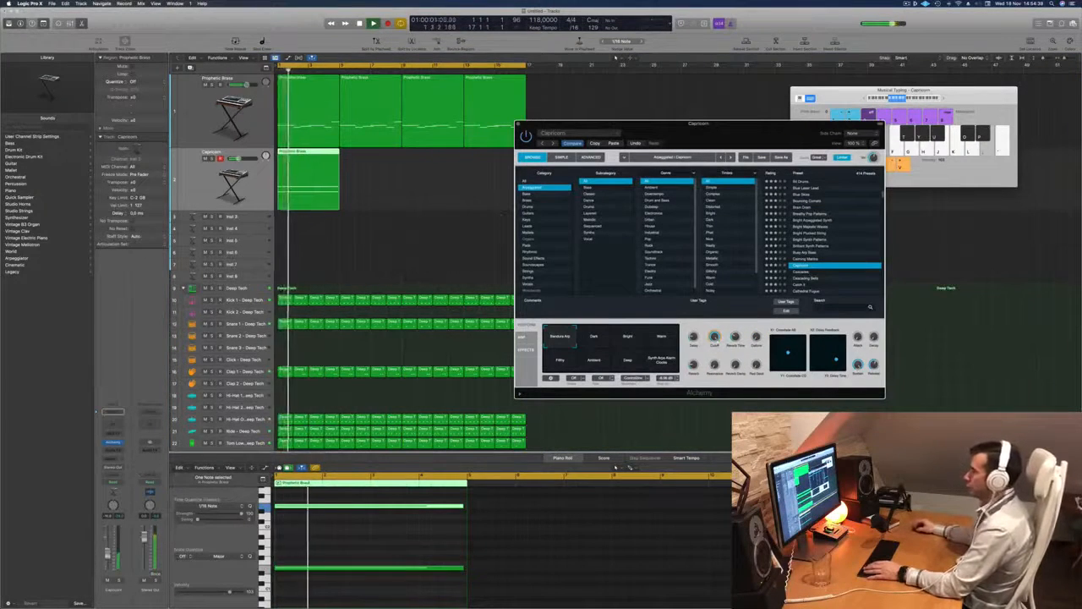
pyautogui.click(589, 341)
pyautogui.click(661, 360)
pyautogui.moveTo(719, 124); pyautogui.dragTo(646, 109)
# Load the Cathedral Fugue preset, try its Huge Reverb and Delay snapshots, and show the arpeggiator settings
pyautogui.scroll(-3, 744, 245)
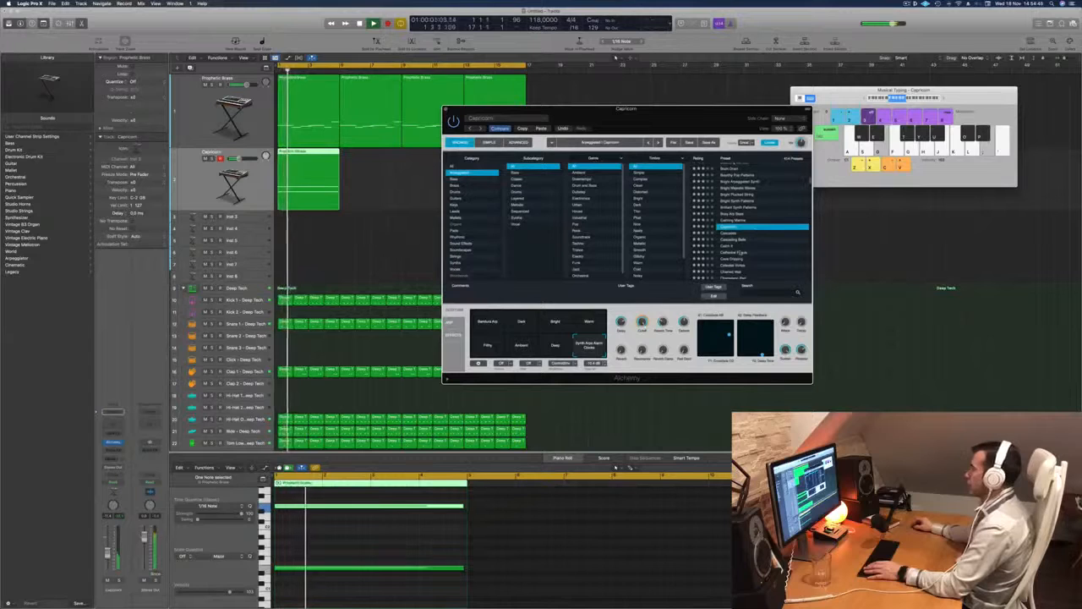
pyautogui.click(741, 252)
pyautogui.moveTo(673, 114); pyautogui.dragTo(779, 97)
pyautogui.click(695, 316)
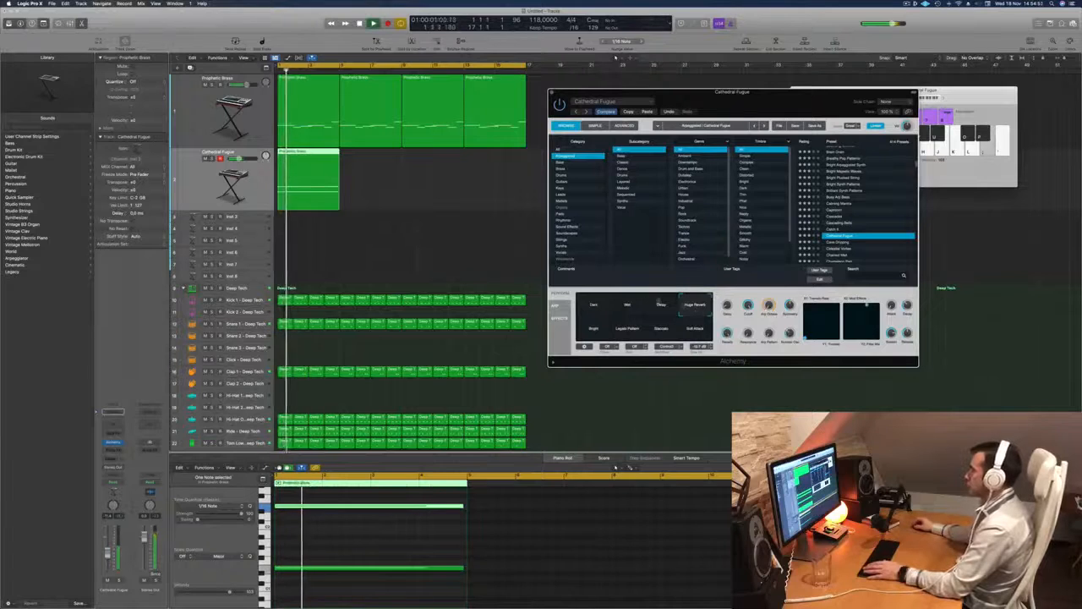
pyautogui.click(653, 304)
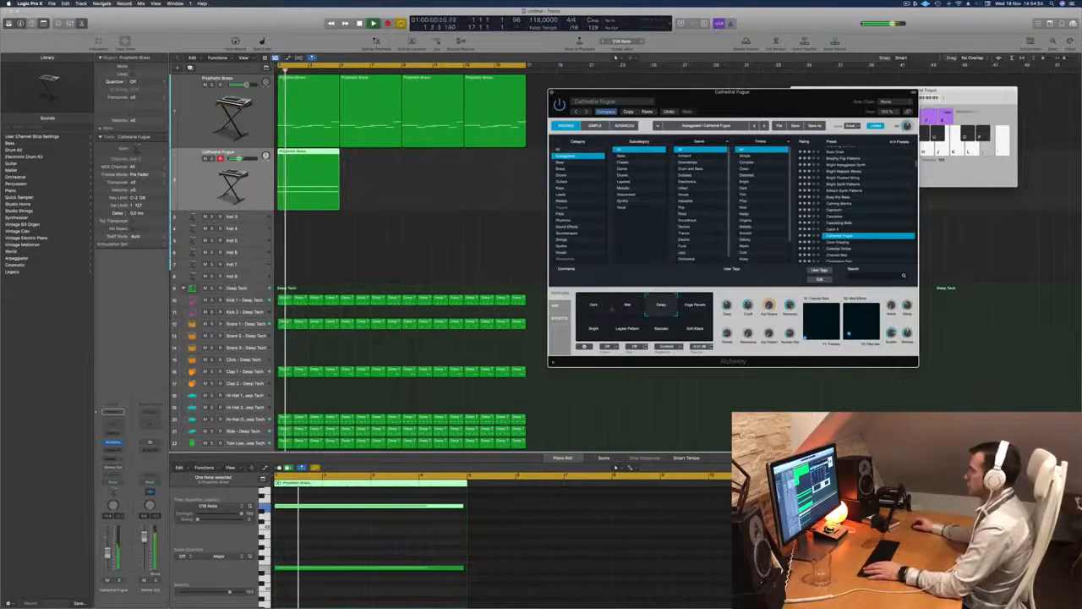
pyautogui.click(557, 308)
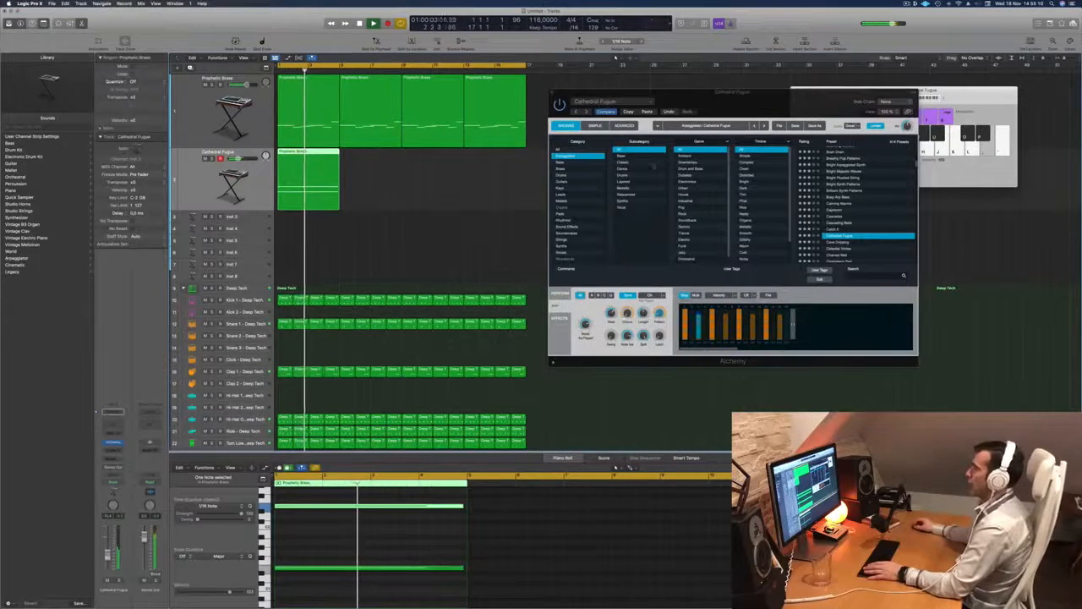
# Repeat the four-bar Cathedral Fugue region back to back up to bar 17
pyautogui.moveTo(753, 102); pyautogui.dragTo(745, 186)
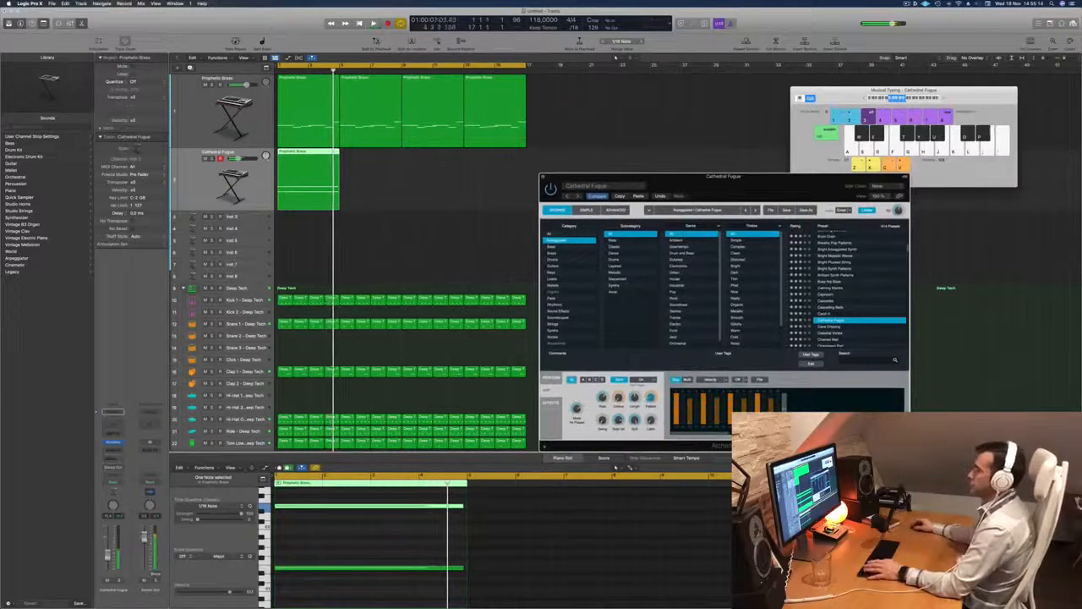
pyautogui.moveTo(323, 161); pyautogui.dragTo(374, 162)
pyautogui.moveTo(445, 175)
pyautogui.mouseDown()
pyautogui.moveTo(286, 187)
pyautogui.moveTo(438, 167)
pyautogui.mouseUp()
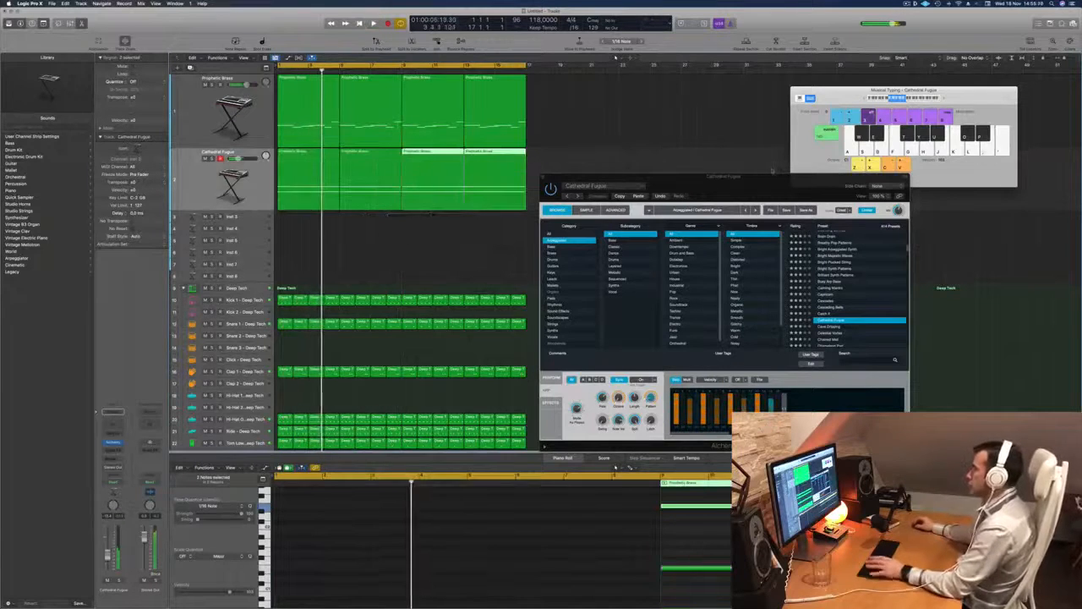
# Show the first Prophetic Brass region's notes in the Piano Roll and raise the Cathedral Fugue channel volume slightly
pyautogui.click(290, 101)
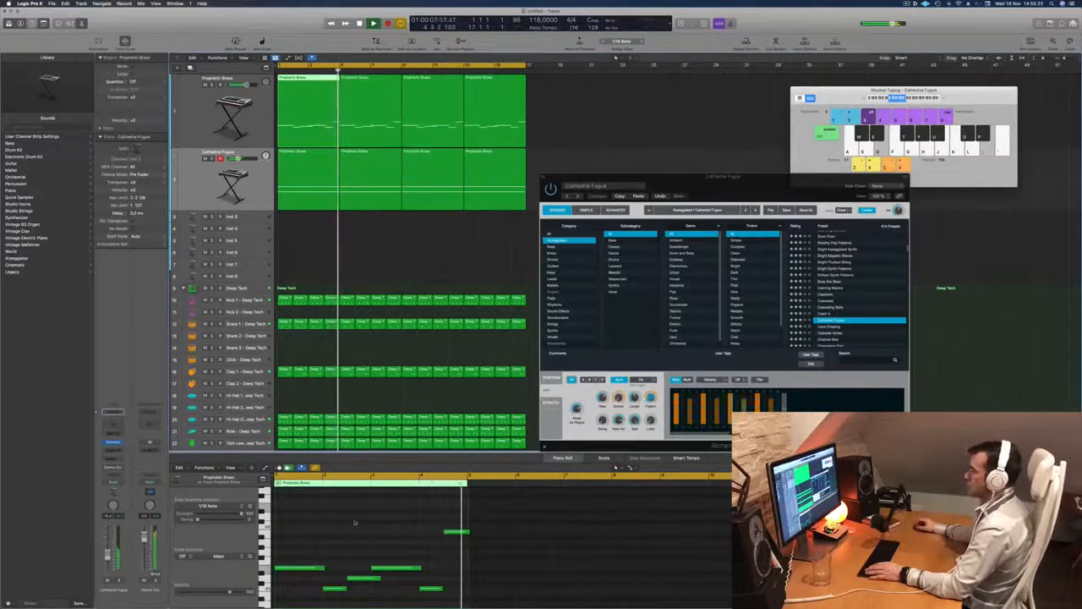
pyautogui.moveTo(701, 184); pyautogui.dragTo(698, 143)
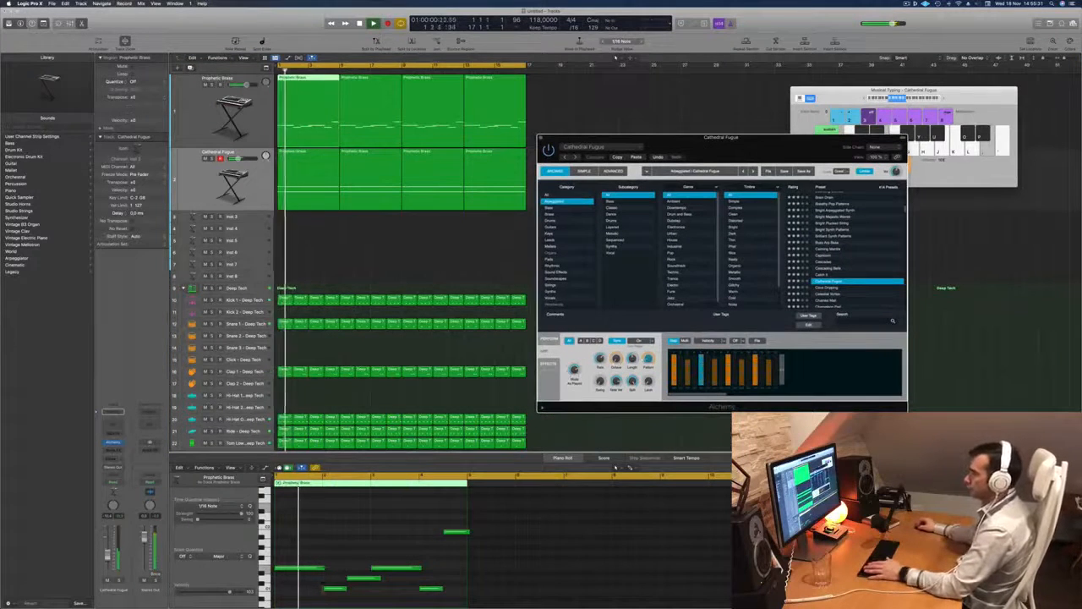
pyautogui.moveTo(107, 556); pyautogui.dragTo(108, 554)
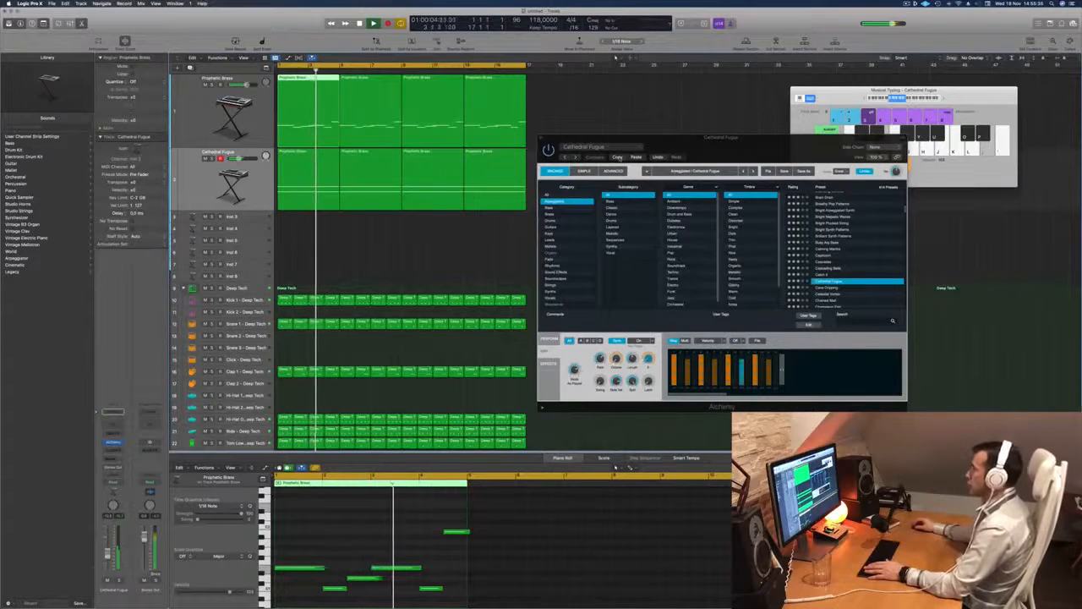
# Replay the arrangement from the start several times to judge the Cathedral Fugue arpeggio against the melody and drums
pyautogui.click(785, 149)
pyautogui.press('Return')
pyautogui.press('Return')
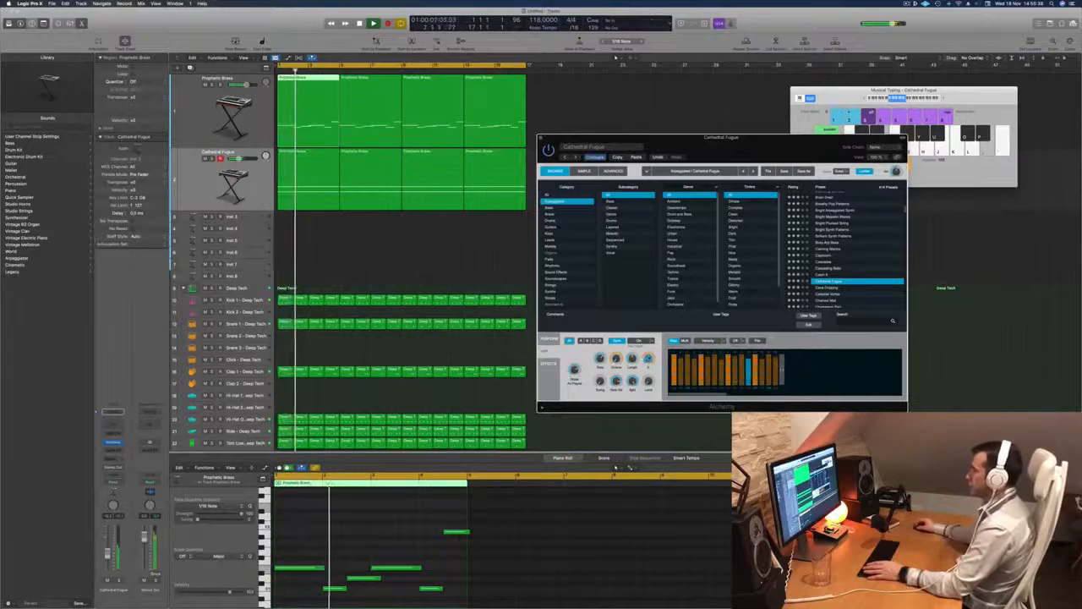
pyautogui.press('space')
pyautogui.press('space')
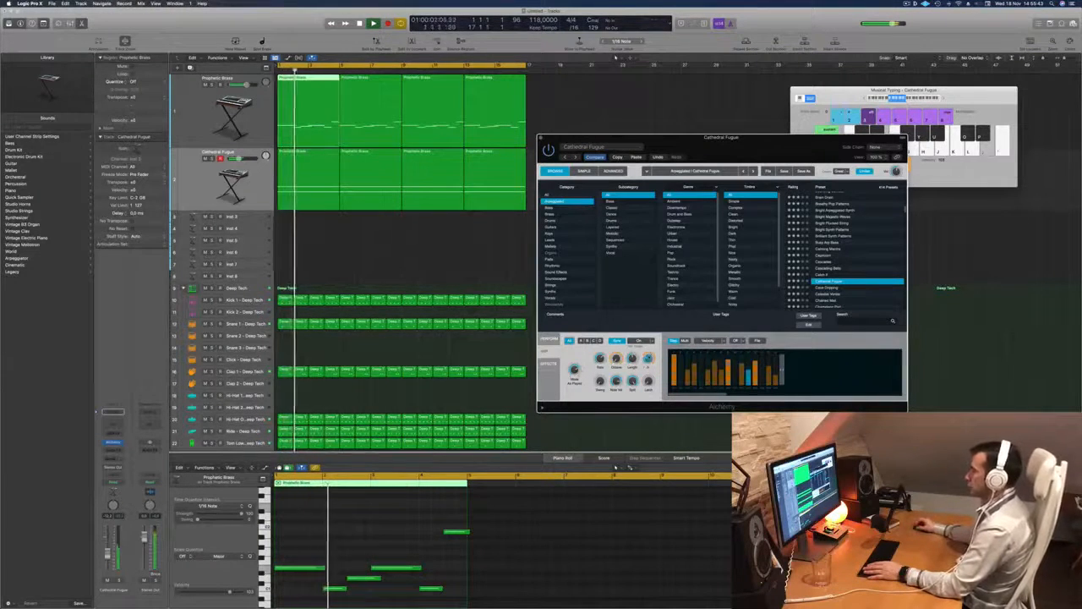
pyautogui.press('space')
pyautogui.press('space')
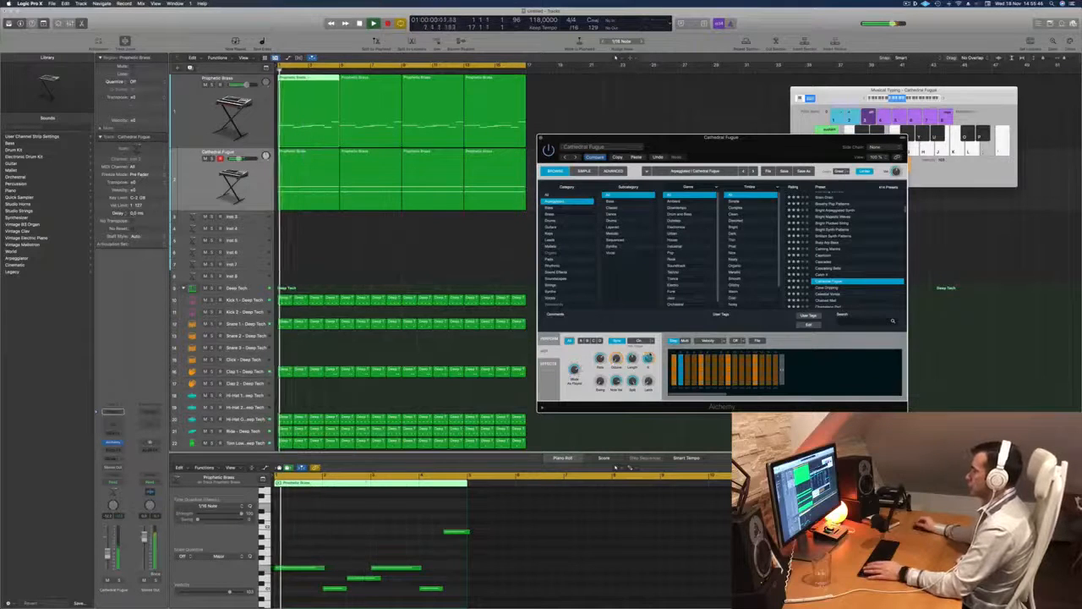
pyautogui.press('space')
pyautogui.press('space')
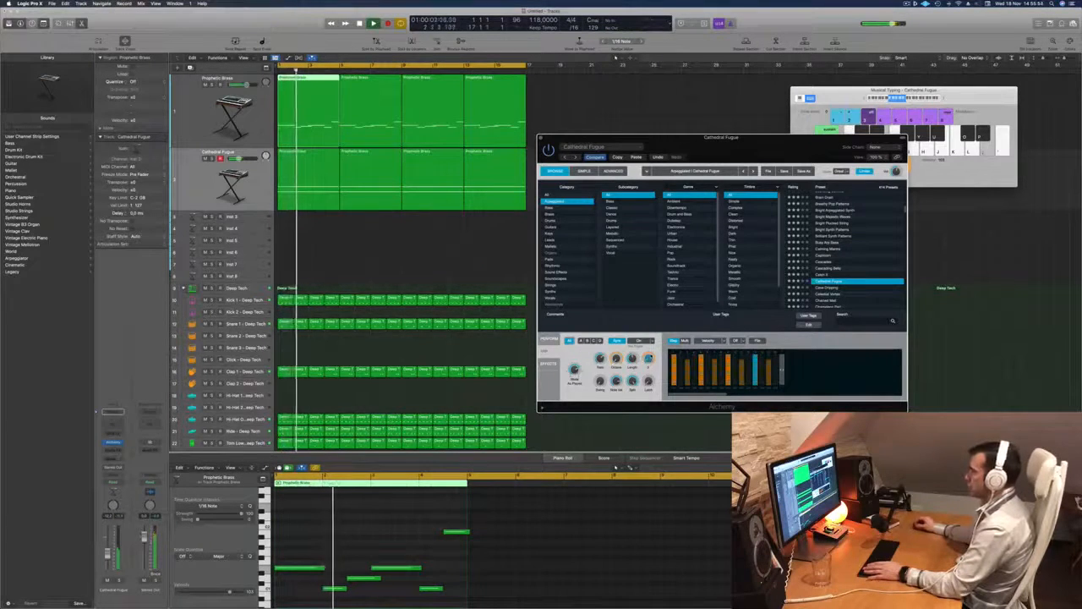
pyautogui.press('space')
pyautogui.press('space')
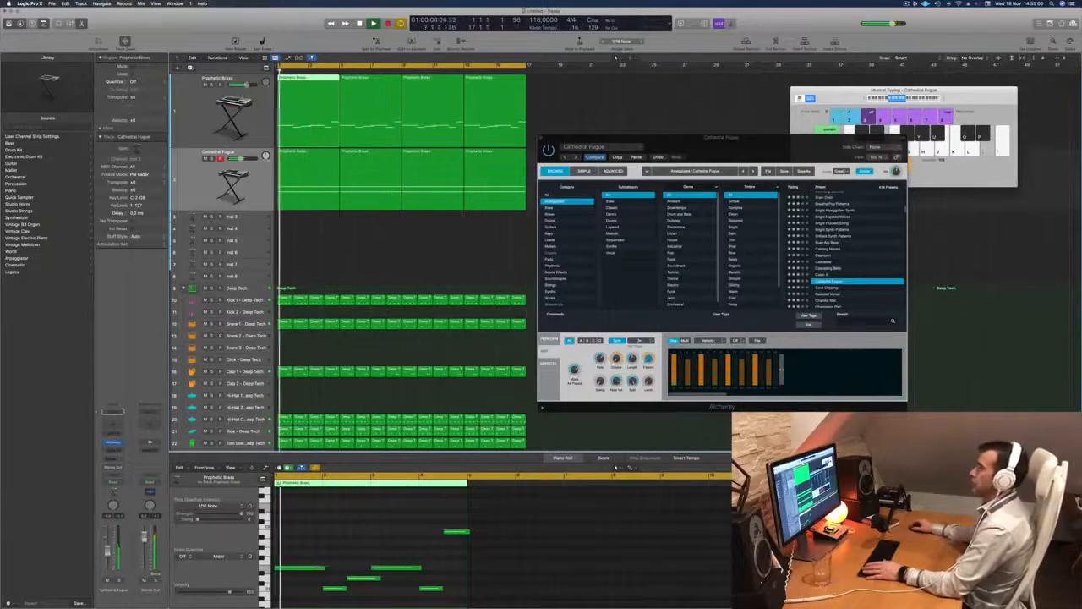
# Review the Prophetic Brass sound in Alchemy while replaying from the start, and close its window
pyautogui.click(186, 114)
pyautogui.press('Return')
pyautogui.click(113, 440)
pyautogui.press('Return')
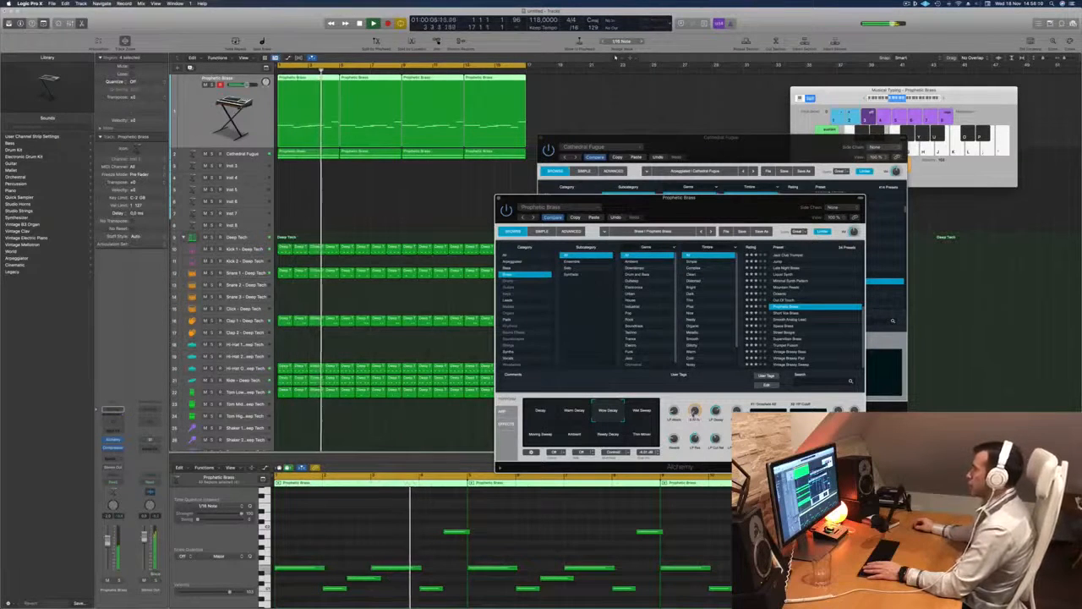
pyautogui.moveTo(717, 204); pyautogui.dragTo(678, 199)
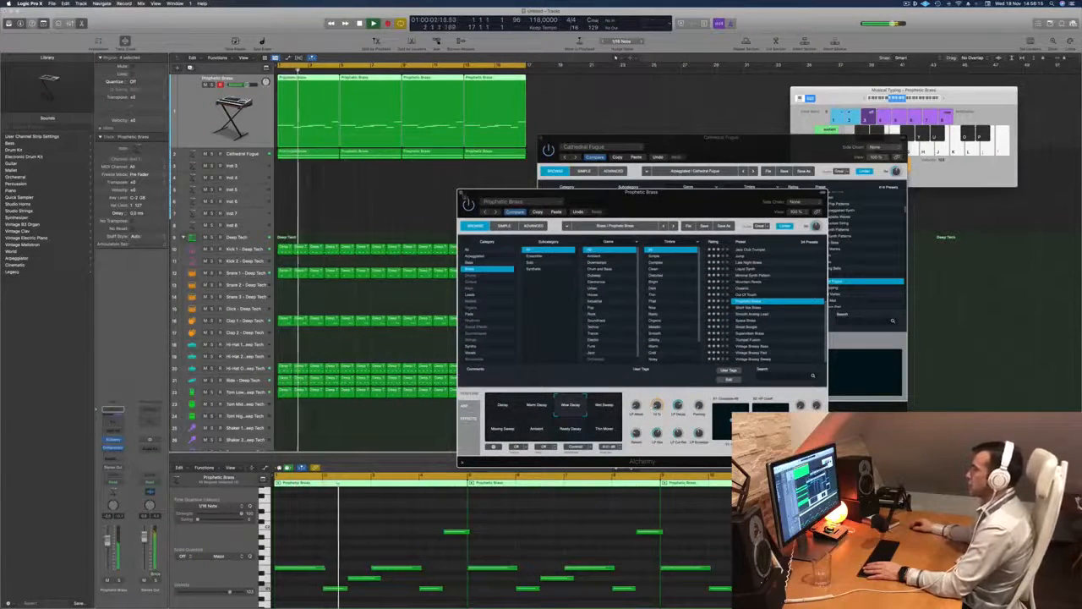
pyautogui.click(461, 194)
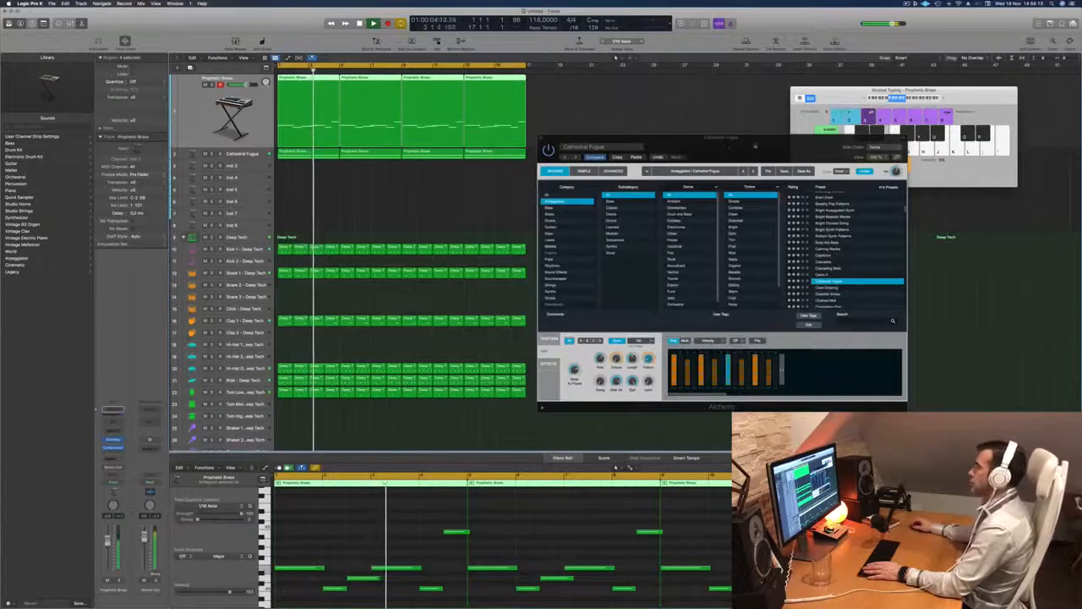
pyautogui.moveTo(755, 148); pyautogui.dragTo(727, 153)
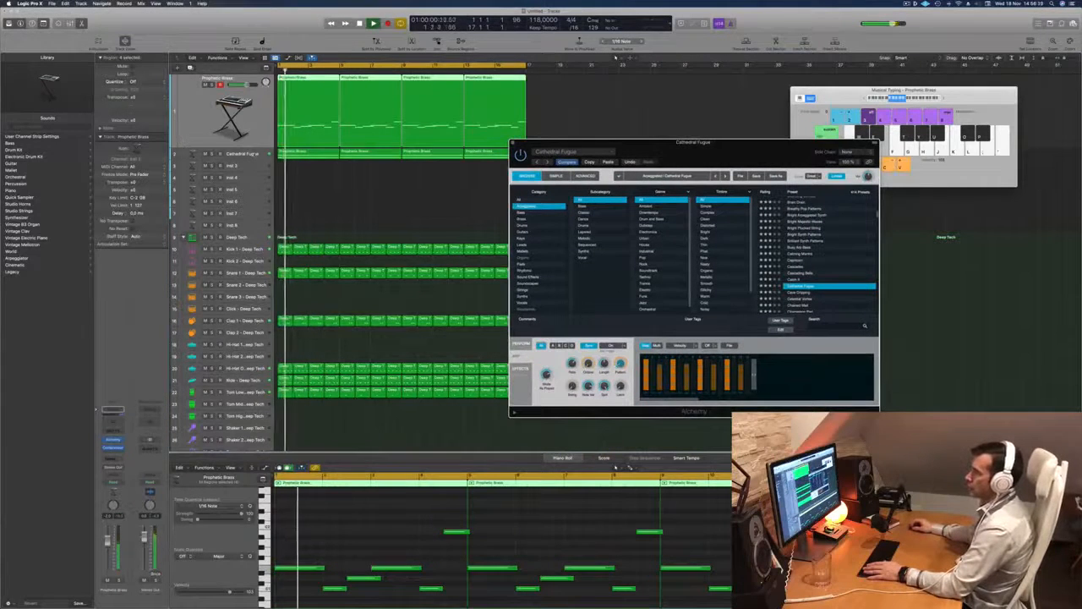
# Enable the low cut in the Cathedral Fugue track's Channel EQ and set it to 193 Hz at 12 dB/Oct
pyautogui.click(255, 154)
pyautogui.press('Return')
pyautogui.click(117, 424)
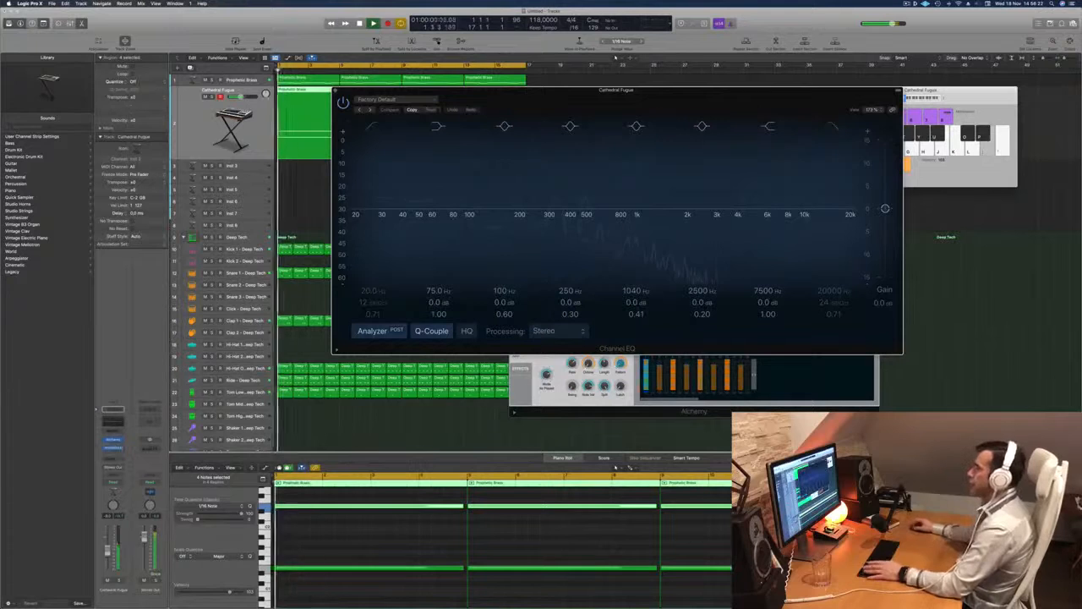
pyautogui.click(373, 127)
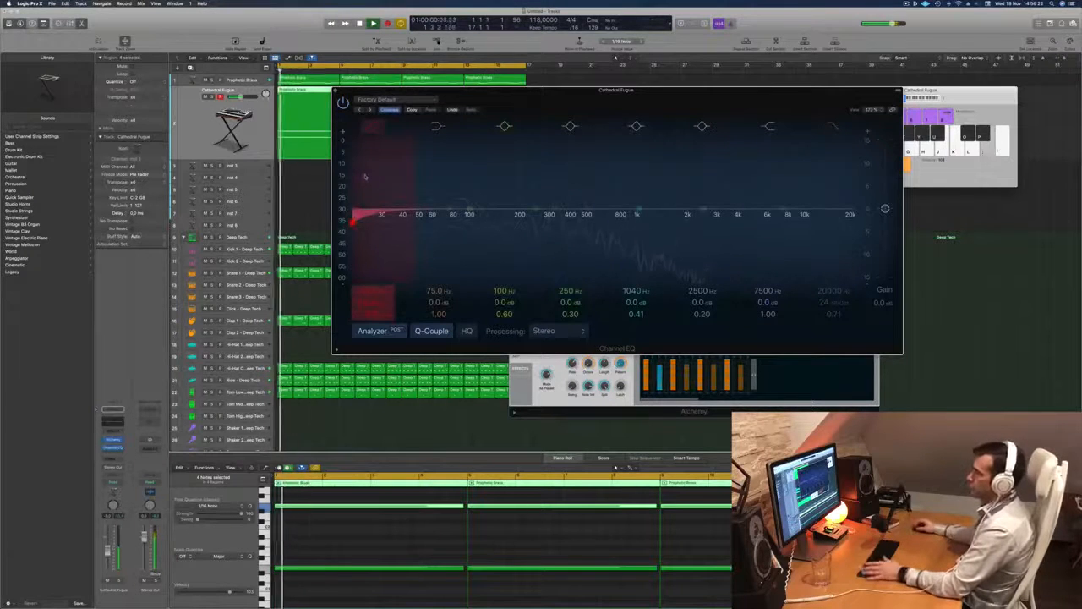
pyautogui.moveTo(362, 176); pyautogui.dragTo(552, 203)
pyautogui.press('Return')
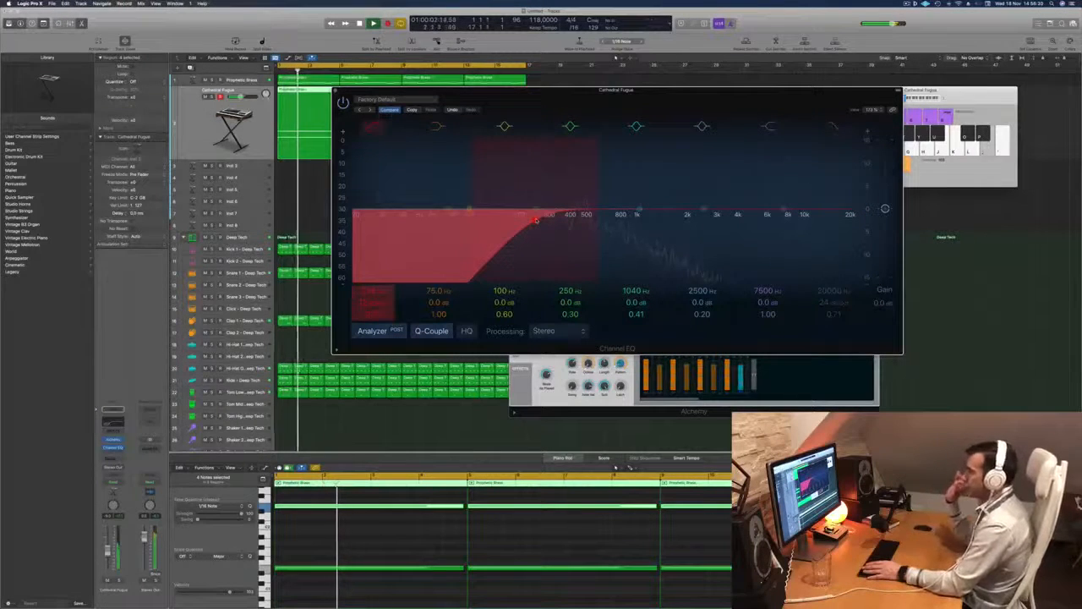
pyautogui.moveTo(535, 221); pyautogui.dragTo(517, 220)
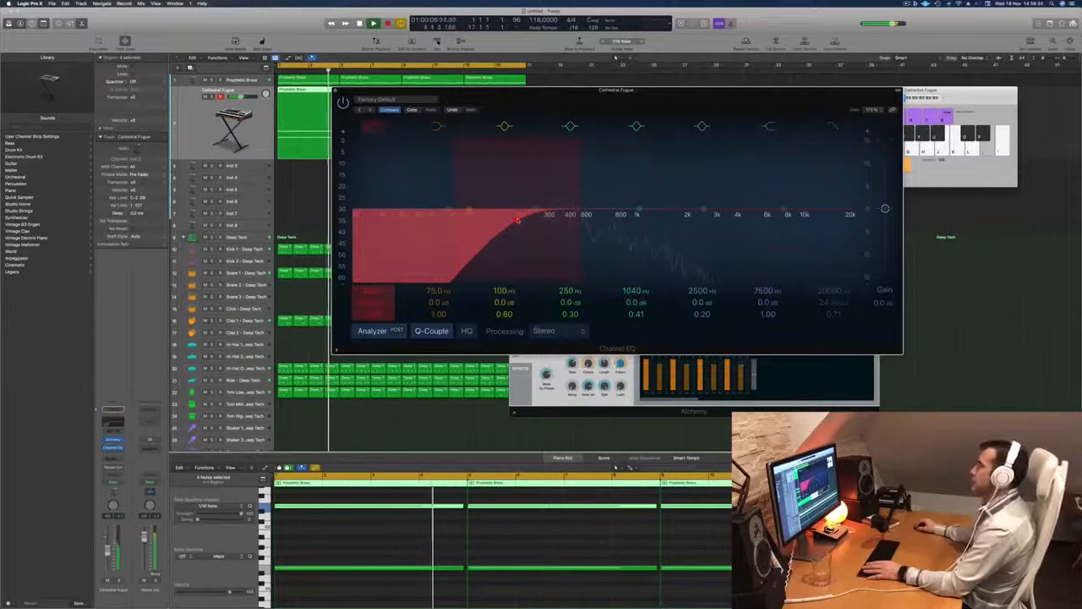
pyautogui.moveTo(524, 110); pyautogui.dragTo(564, 163)
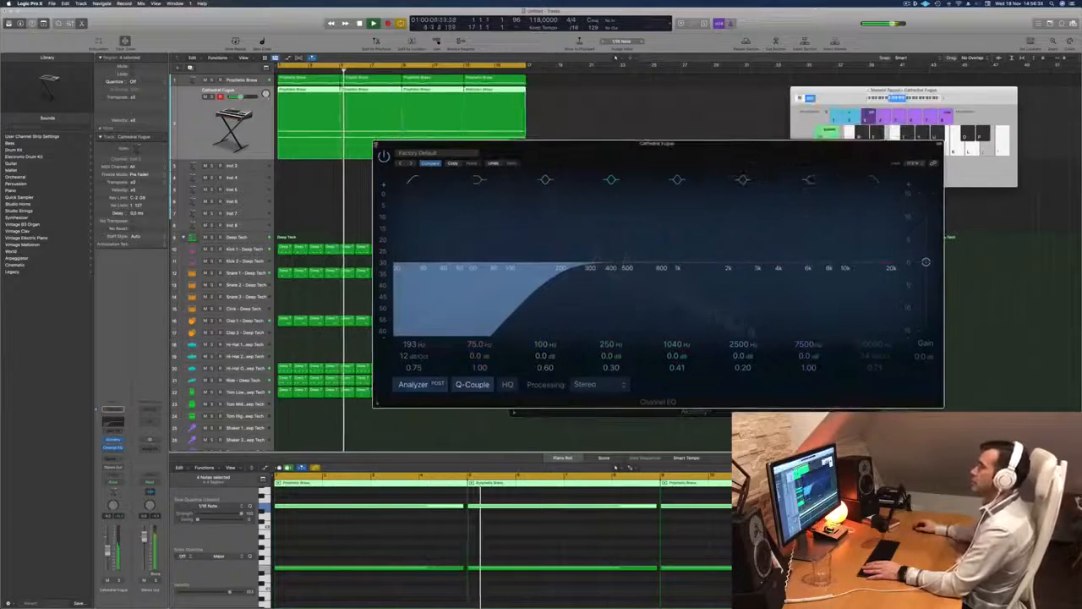
pyautogui.click(376, 142)
# Adjust the Cathedral Fugue arpeggiator's rate in Alchemy while replaying the arrangement, and close the plug-in window
pyautogui.moveTo(757, 143)
pyautogui.mouseDown()
pyautogui.moveTo(736, 149)
pyautogui.moveTo(777, 134)
pyautogui.mouseUp()
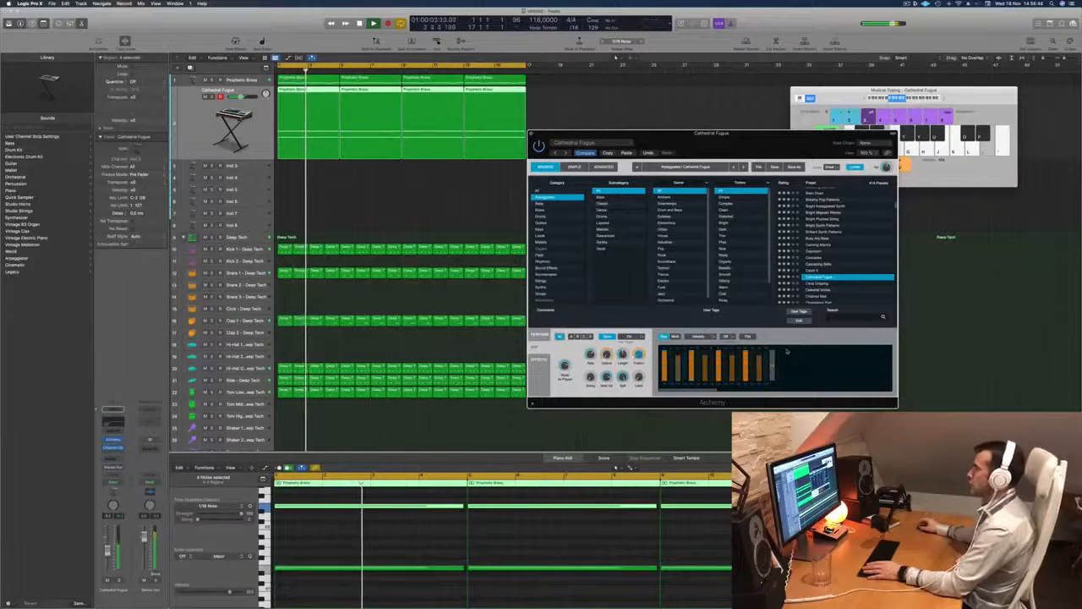
pyautogui.moveTo(757, 149); pyautogui.dragTo(781, 151)
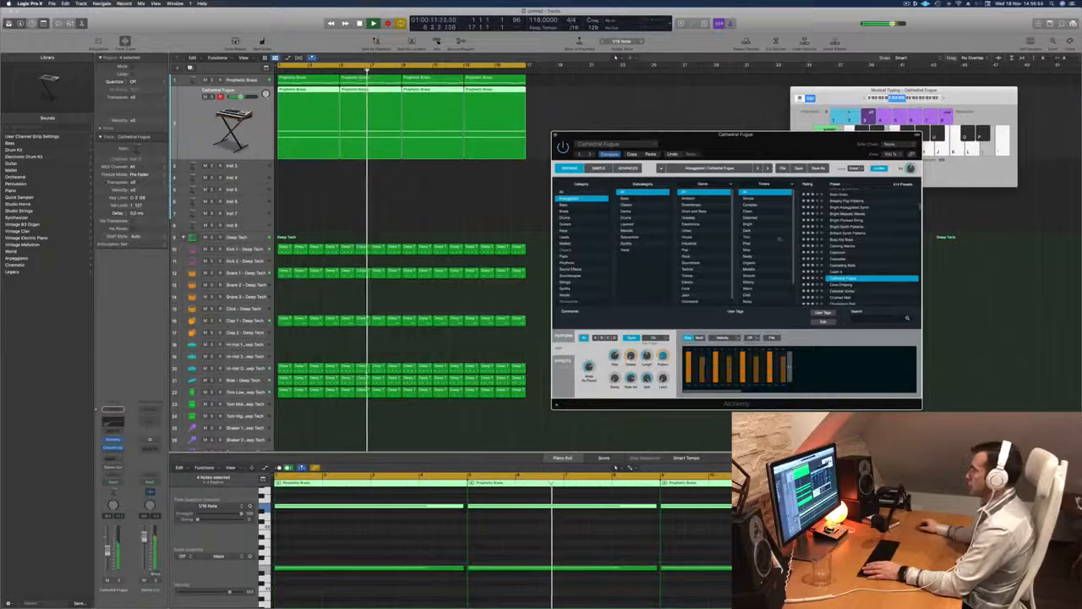
pyautogui.click(650, 155)
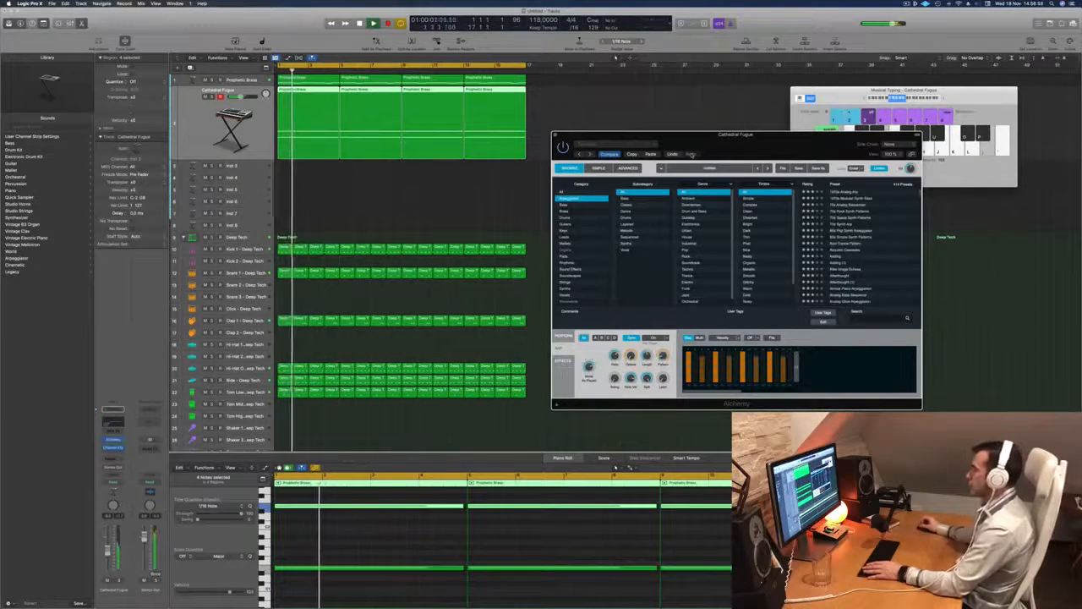
pyautogui.moveTo(733, 135); pyautogui.dragTo(760, 100)
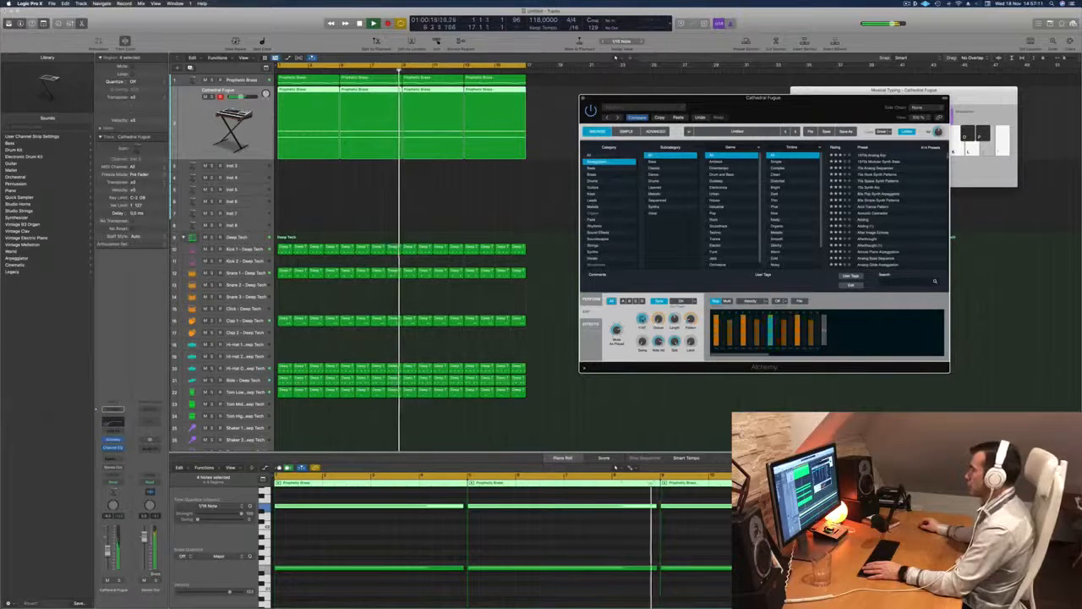
pyautogui.press('Return')
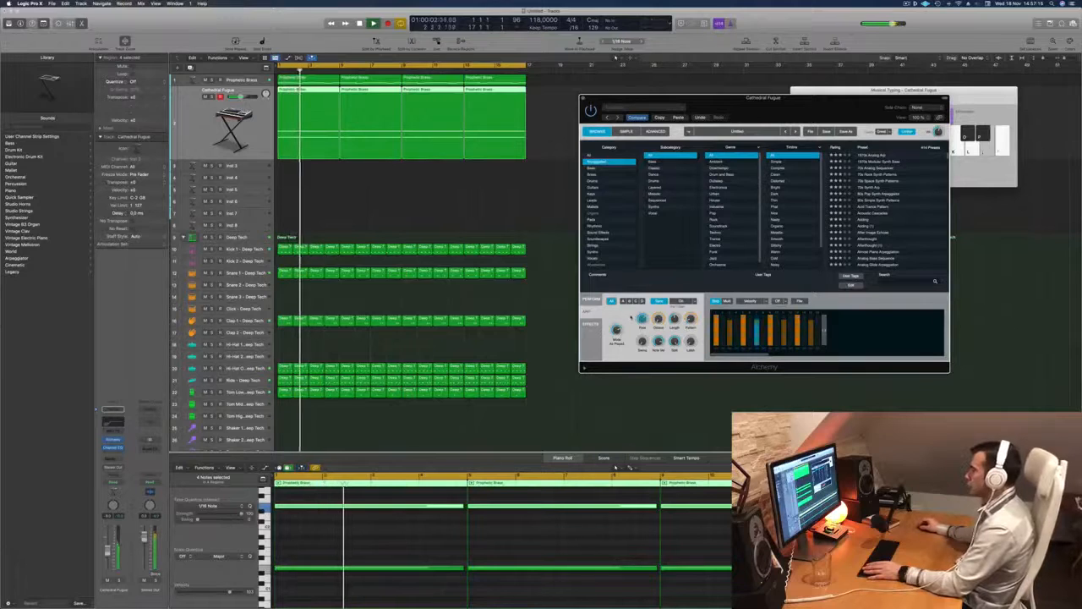
pyautogui.press('Return')
pyautogui.moveTo(792, 114); pyautogui.dragTo(812, 116)
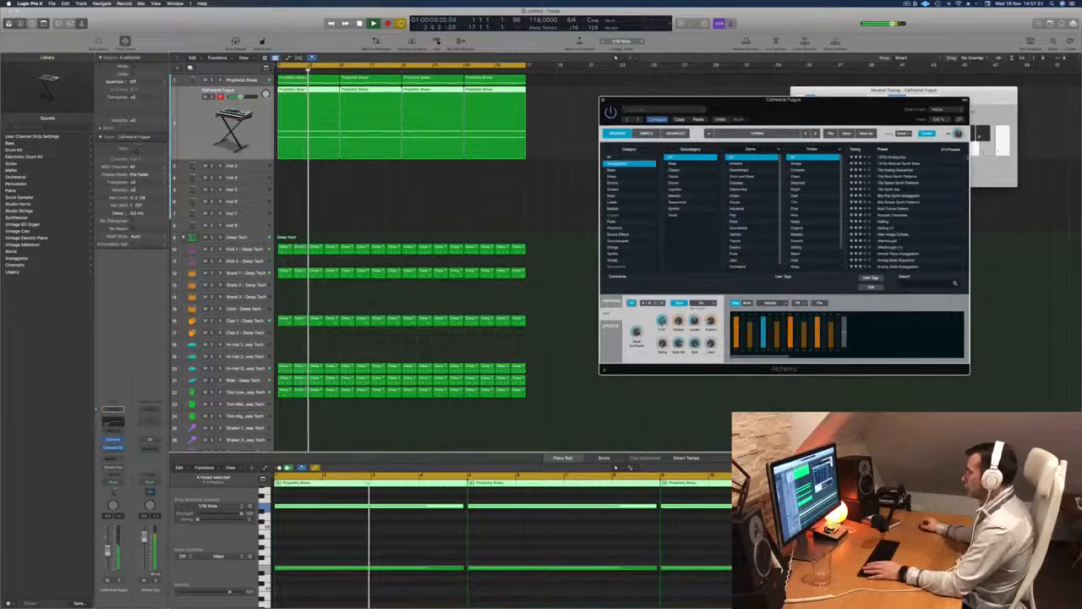
pyautogui.moveTo(780, 109); pyautogui.dragTo(775, 82)
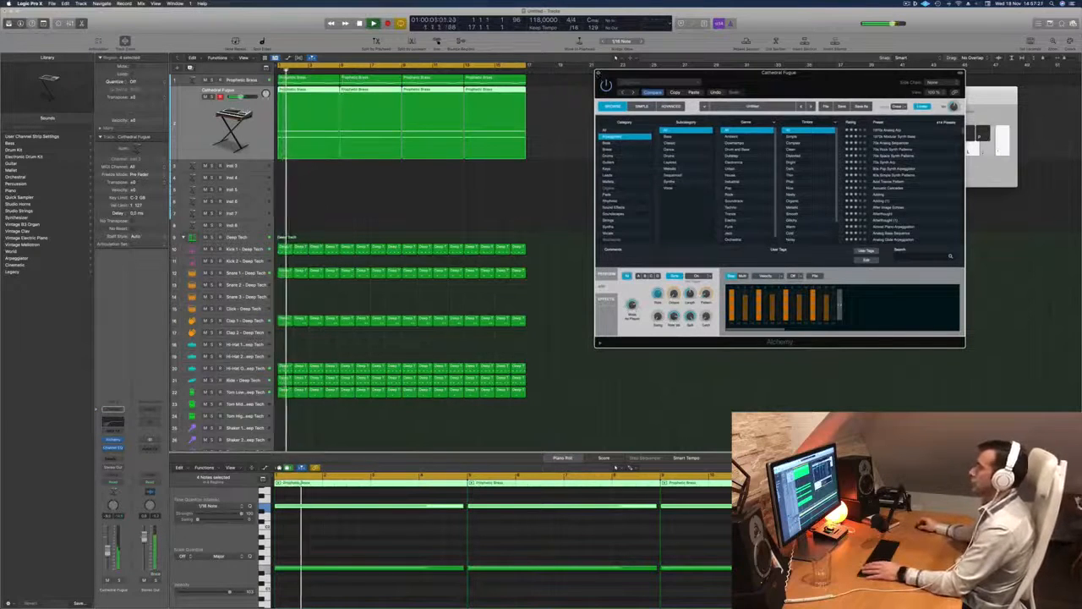
pyautogui.click(598, 74)
pyautogui.press('Return')
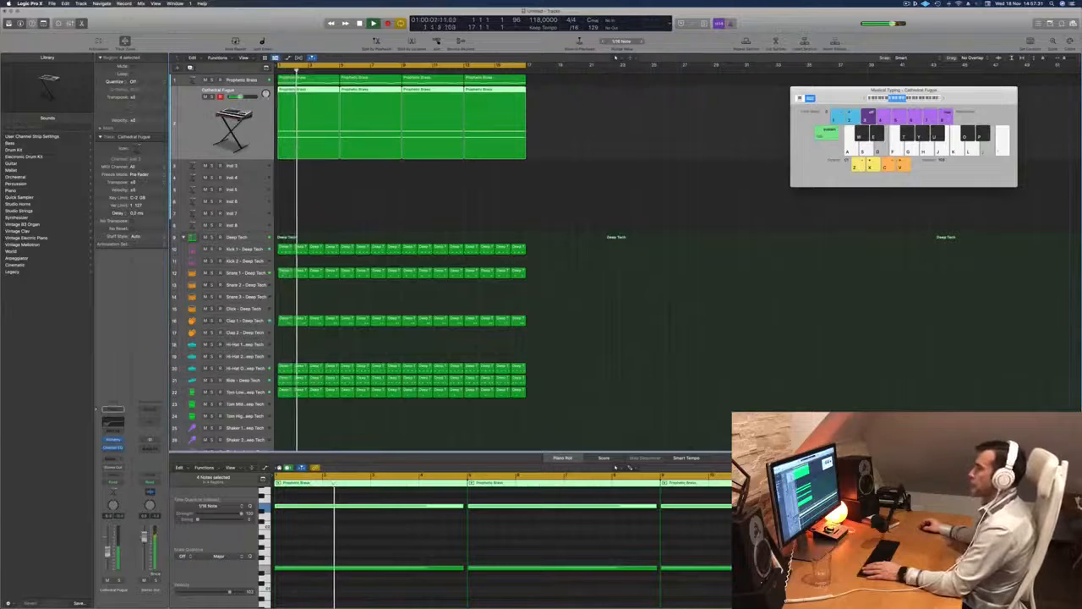
# Duplicate the Cathedral Fugue track with its settings and copy the first four-bar region onto the new track
pyautogui.click(345, 233)
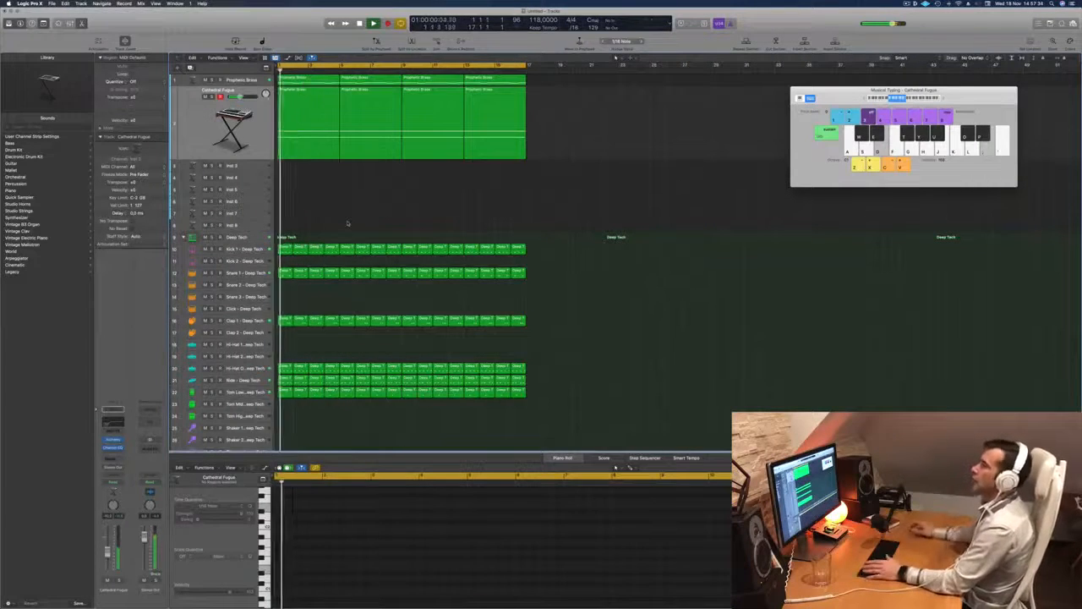
pyautogui.press('Return')
pyautogui.click(245, 127)
pyautogui.press('Return')
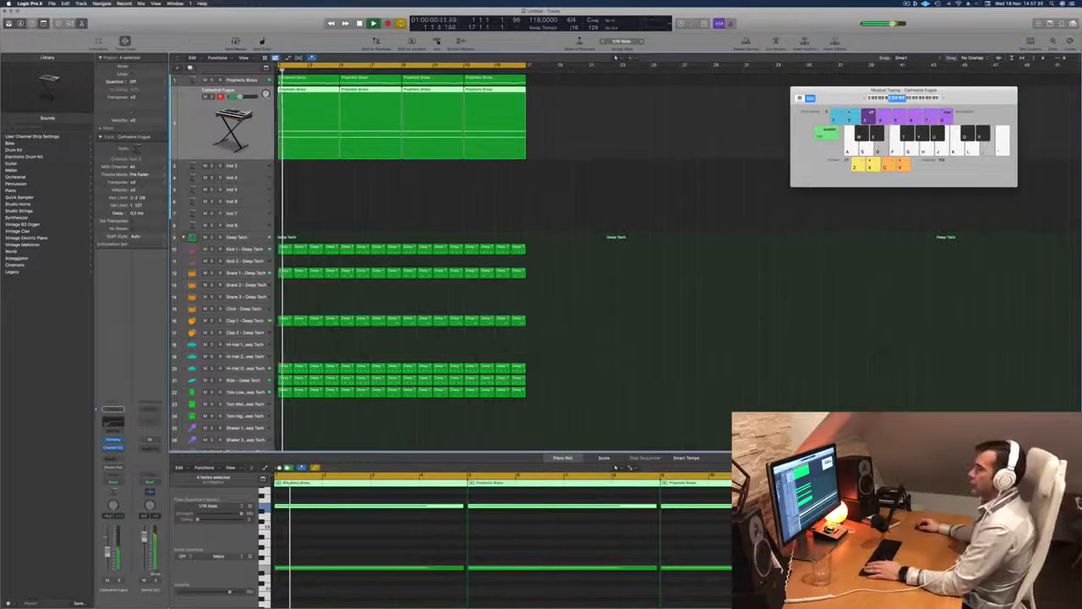
pyautogui.press('super+d')
pyautogui.moveTo(300, 92); pyautogui.dragTo(300, 139)
# Shorten the copied region's two long notes to brief stabs and repeat the pair in the middle of bar 2 and at bar 4
pyautogui.moveTo(336, 520); pyautogui.dragTo(363, 605)
pyautogui.moveTo(463, 550); pyautogui.dragTo(279, 550)
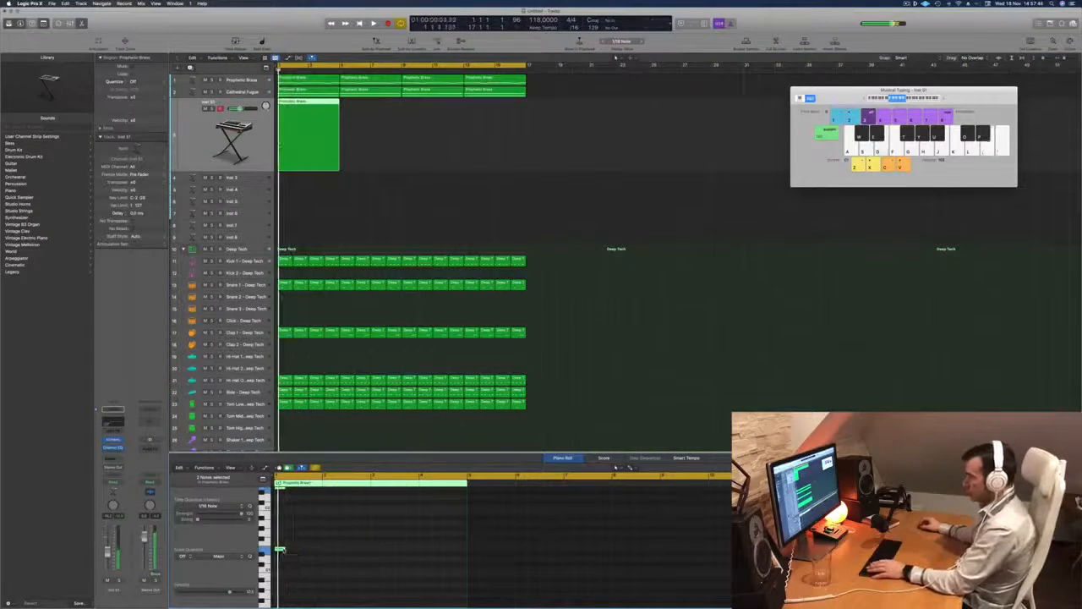
pyautogui.press('space')
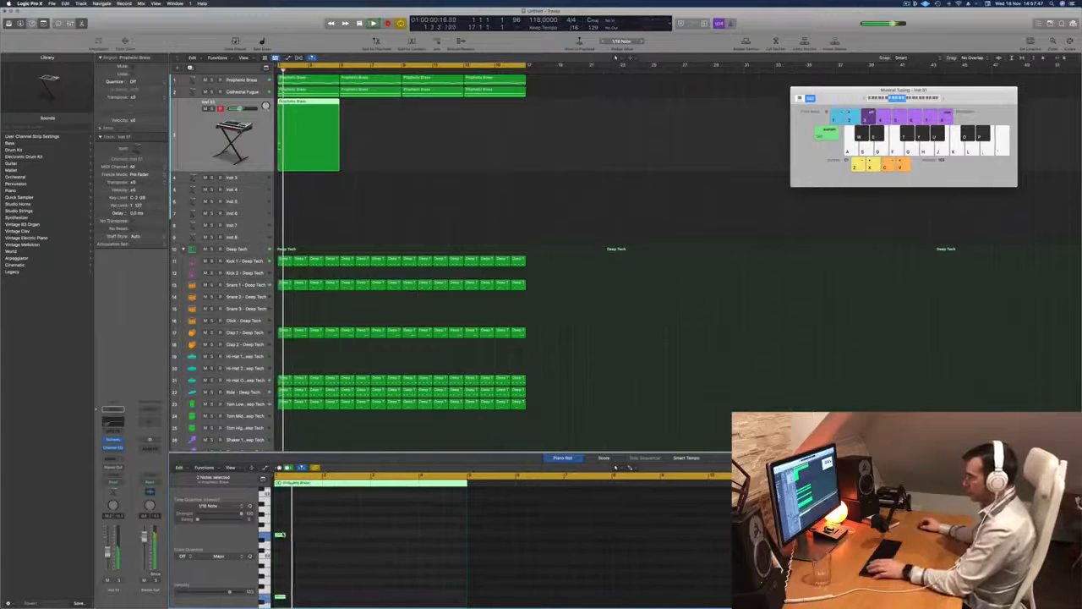
pyautogui.moveTo(280, 535); pyautogui.dragTo(424, 536)
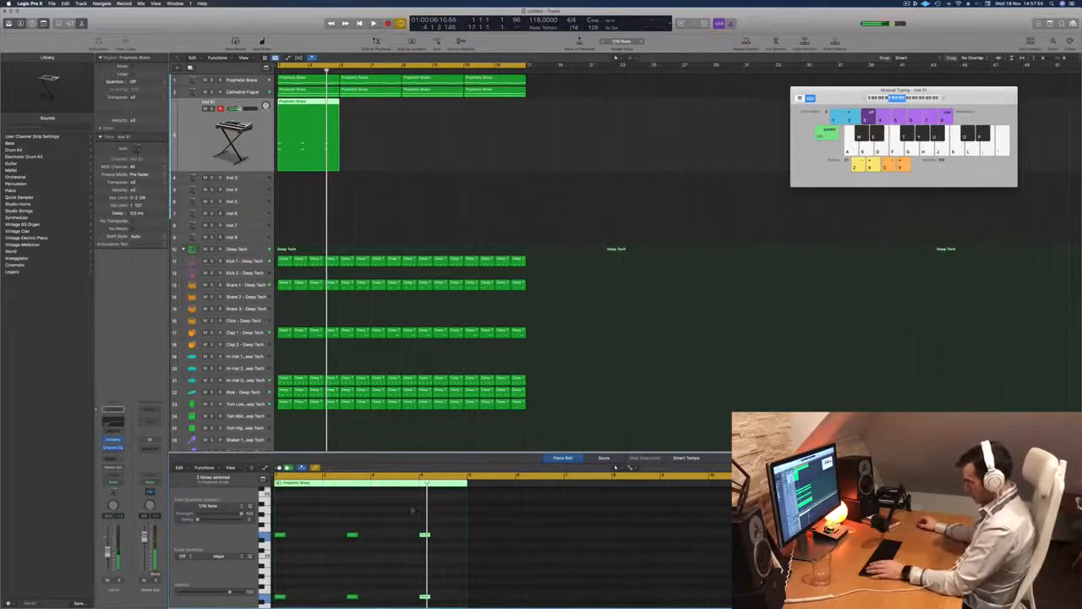
# Split the new track's region at bar 3 and delete the second half, keeping a two-bar region
pyautogui.press('Return')
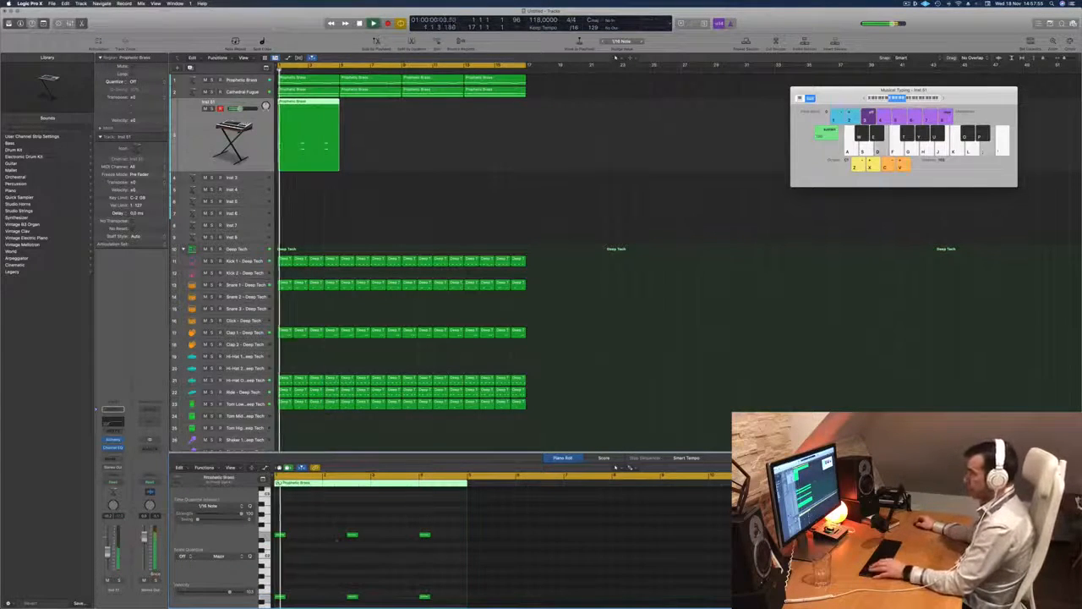
pyautogui.keyDown('super'); pyautogui.click(306, 101); pyautogui.keyUp('super')
pyautogui.press('Delete')
pyautogui.click(284, 119)
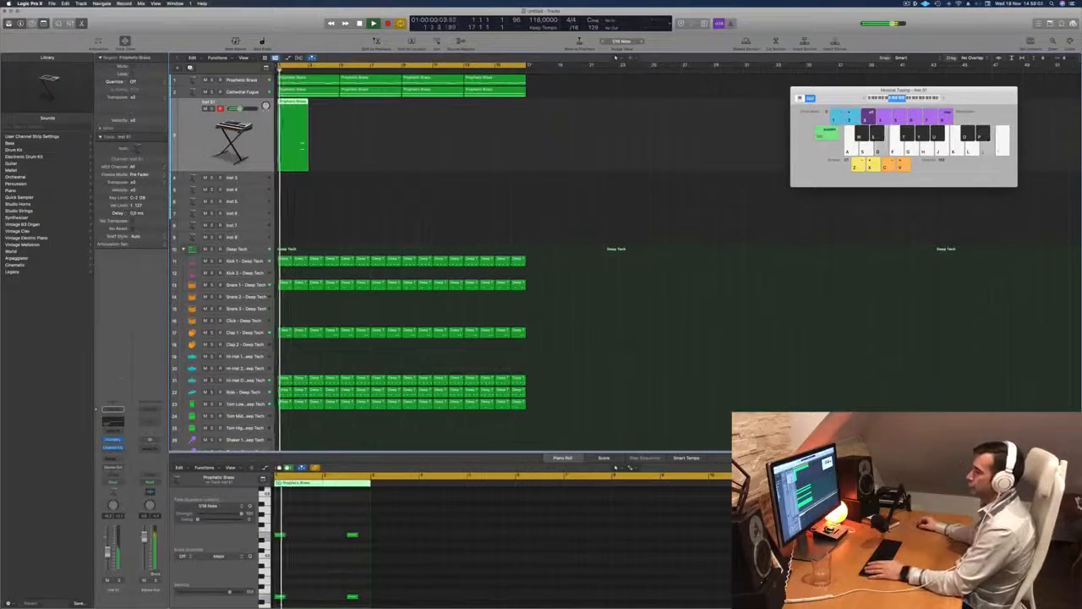
# Filter the new track's Alchemy presets to fast-attack pads and load Spacey Dream Bell
pyautogui.click(112, 438)
pyautogui.press('space')
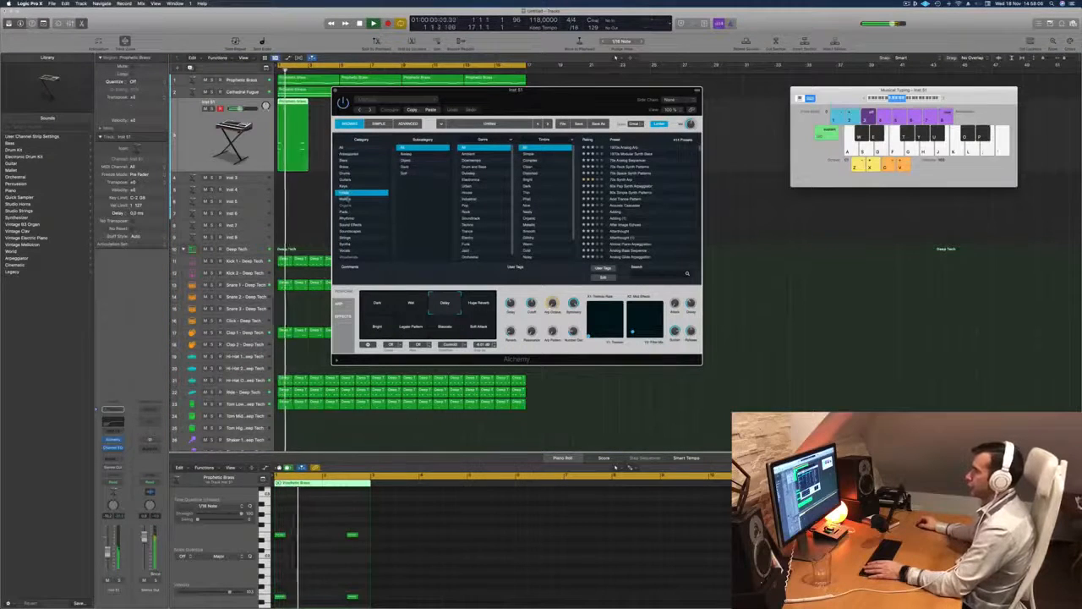
pyautogui.click(344, 210)
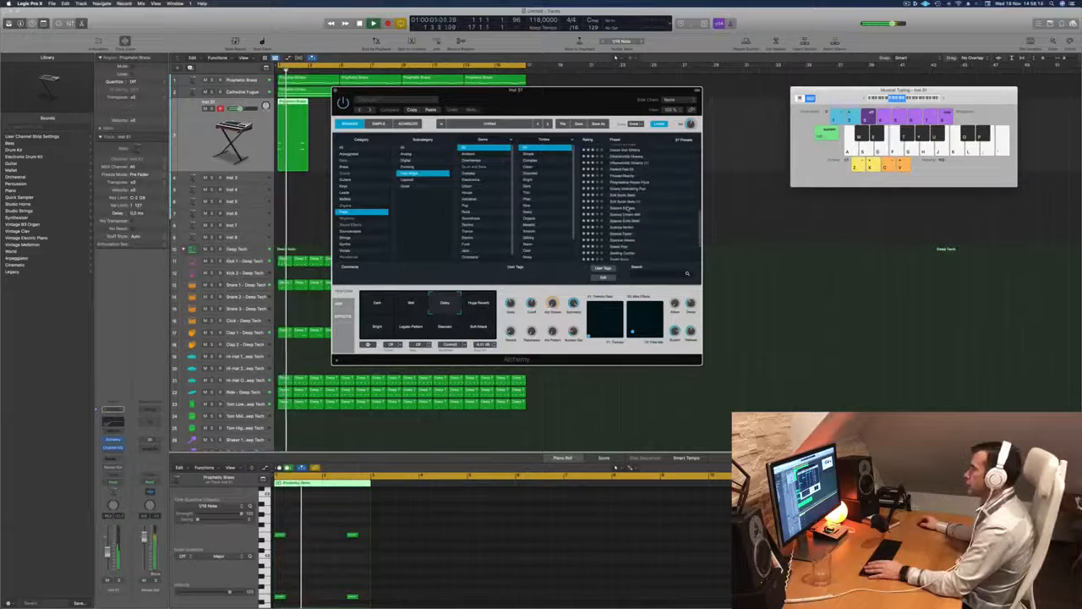
pyautogui.click(623, 215)
pyautogui.moveTo(622, 89); pyautogui.dragTo(830, 84)
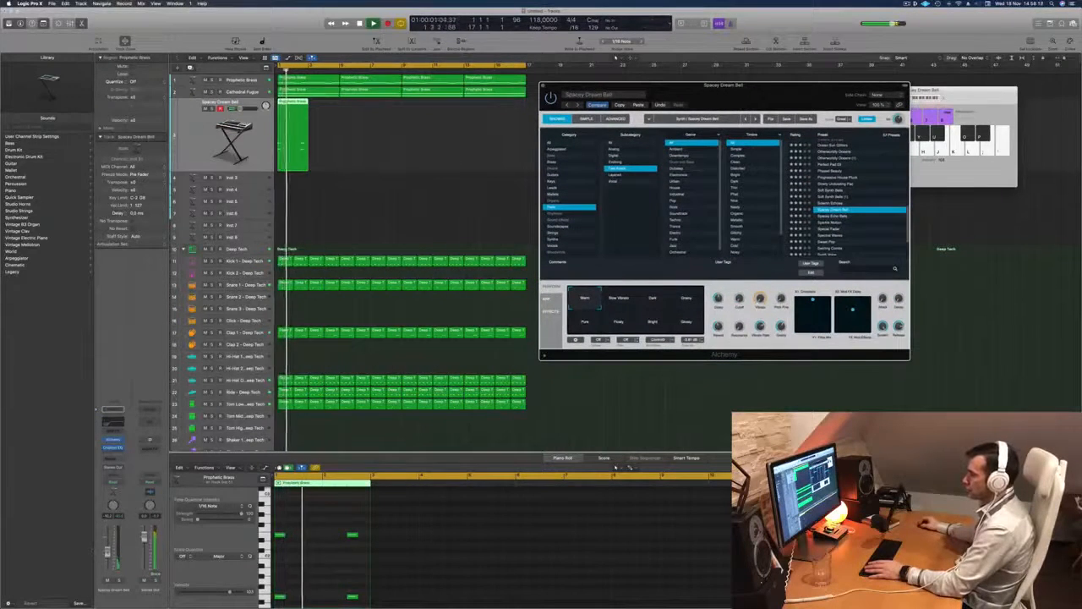
# Replace the new track's preset with Spectral Waves, audition it and raise Alchemy's output volume
pyautogui.click(293, 135)
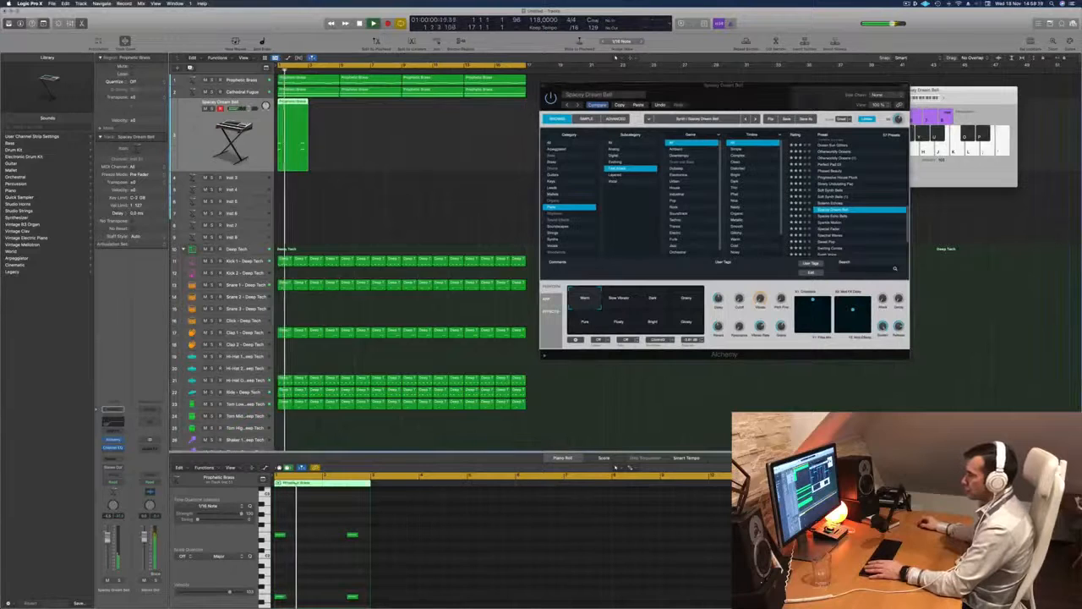
pyautogui.scroll(-3, 853, 225)
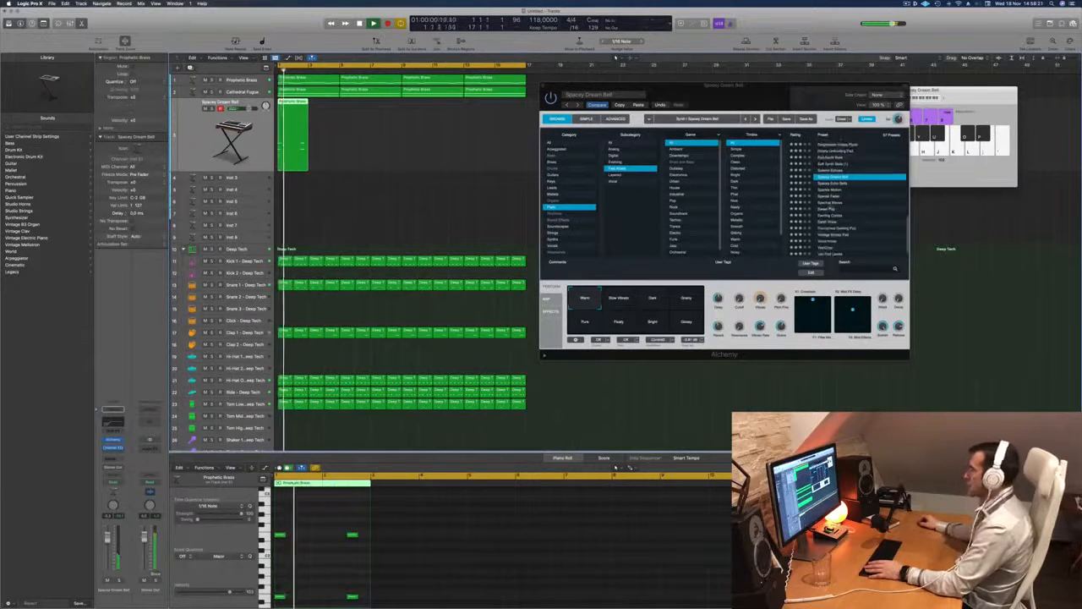
pyautogui.click(829, 202)
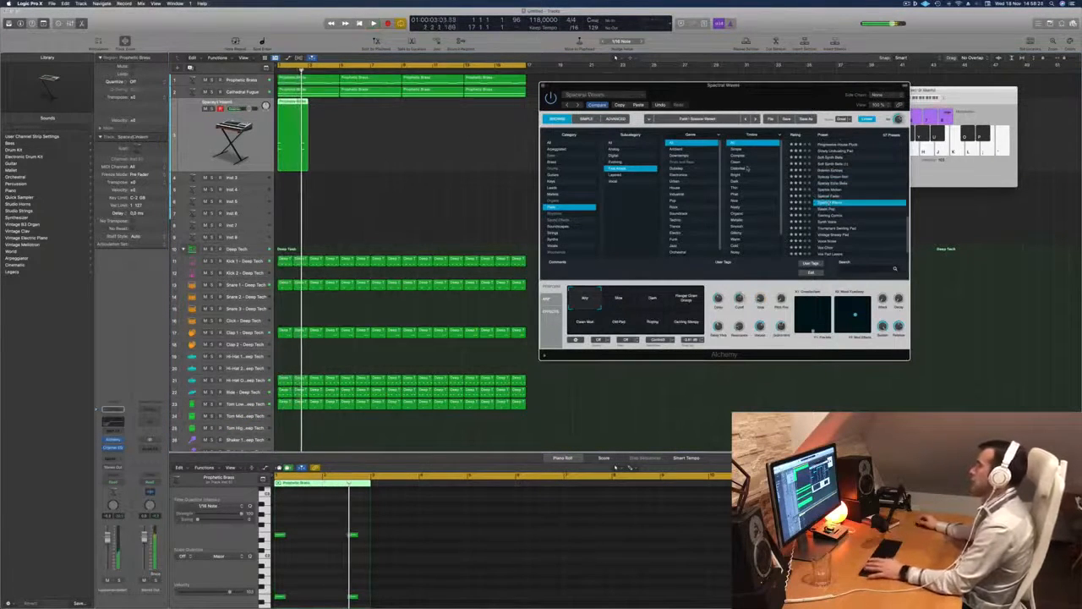
pyautogui.press('space')
pyautogui.press('space')
pyautogui.moveTo(737, 109); pyautogui.dragTo(694, 101)
pyautogui.press('space')
pyautogui.press('space')
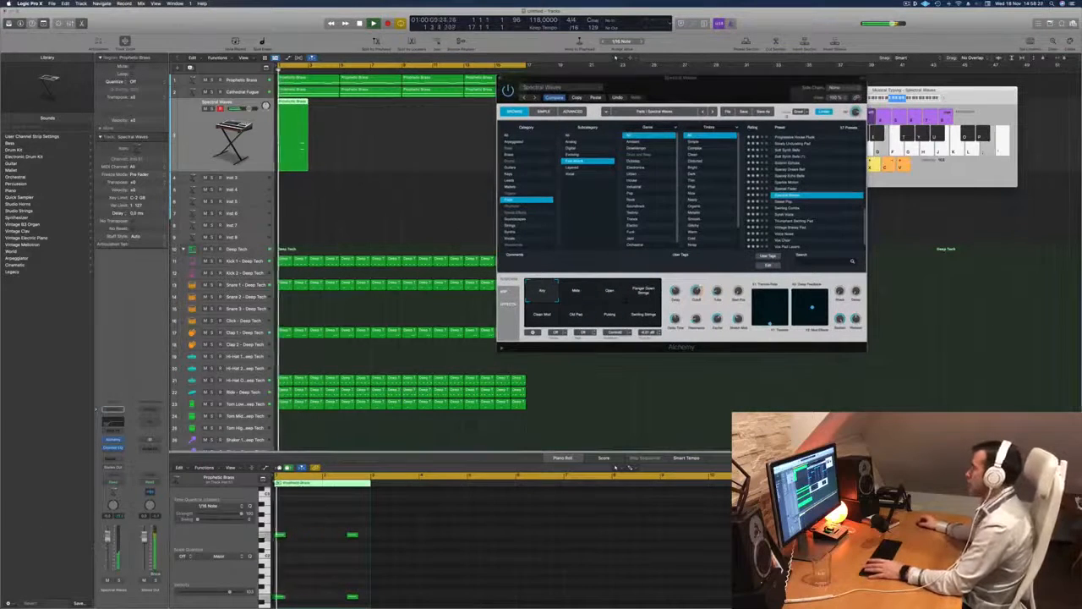
pyautogui.click(855, 111)
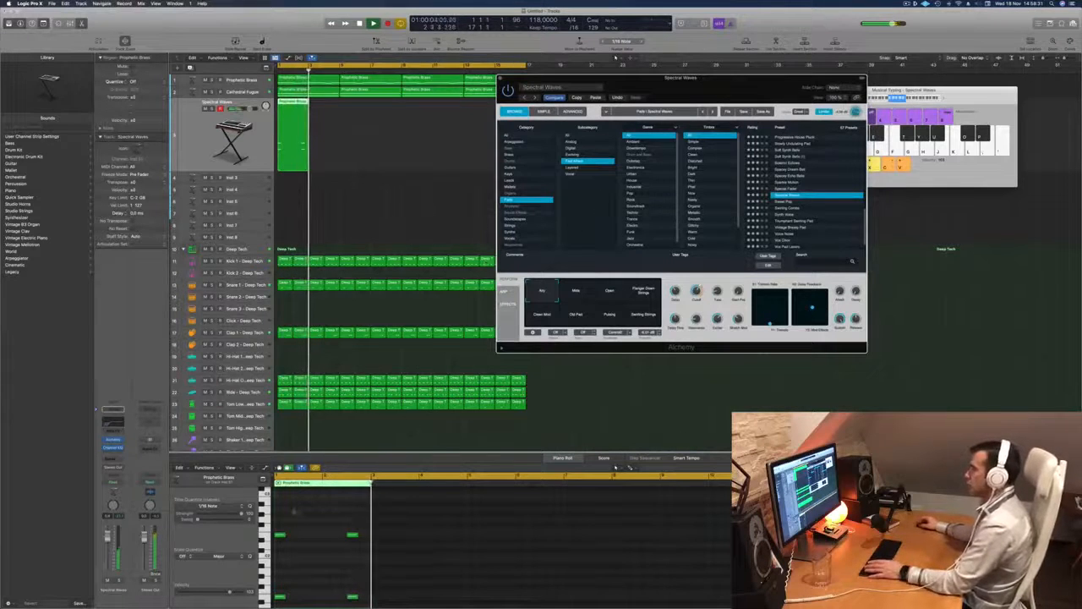
# Move the second pair of stabs to beat 4 of bar 1 and copy it to beat 3 of bar 2
pyautogui.moveTo(326, 509); pyautogui.dragTo(365, 582)
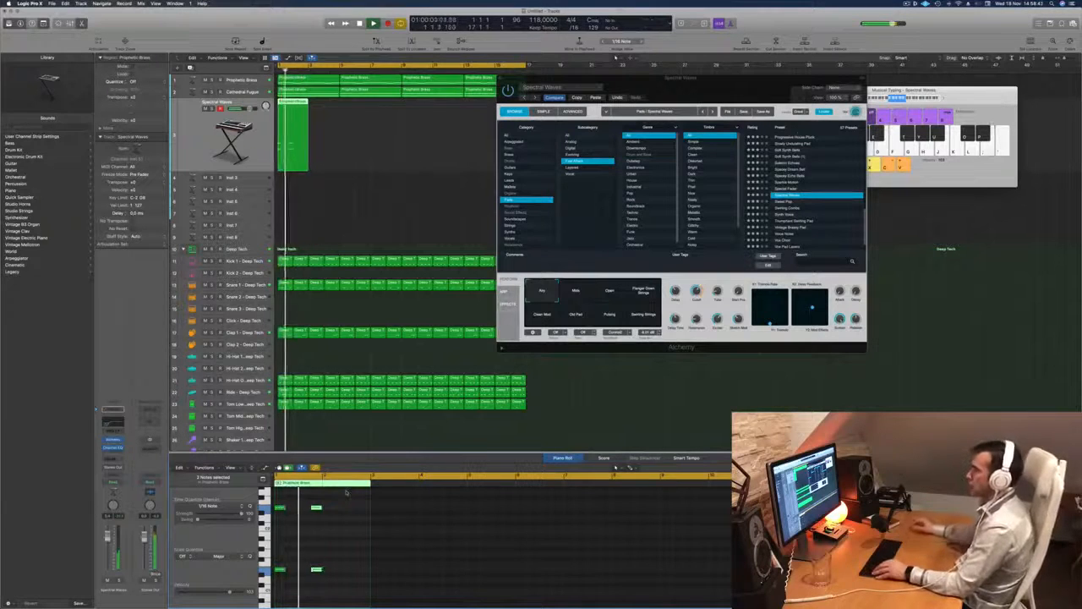
pyautogui.moveTo(319, 509); pyautogui.dragTo(355, 510)
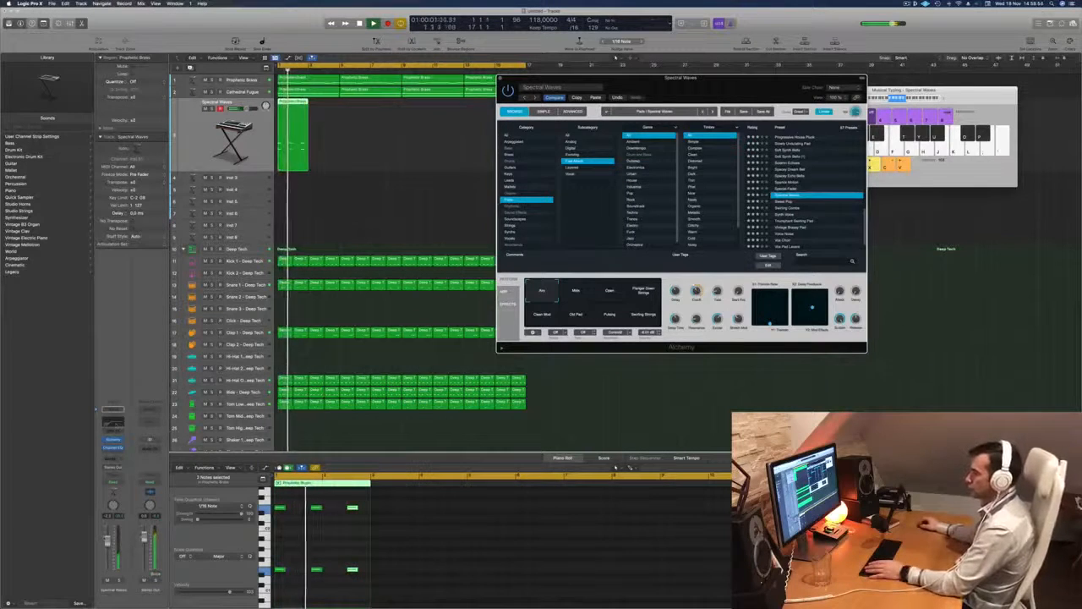
# Lower the low cut in the Spectral Waves track's Channel EQ to 127 Hz
pyautogui.click(114, 448)
pyautogui.moveTo(499, 219); pyautogui.dragTo(472, 221)
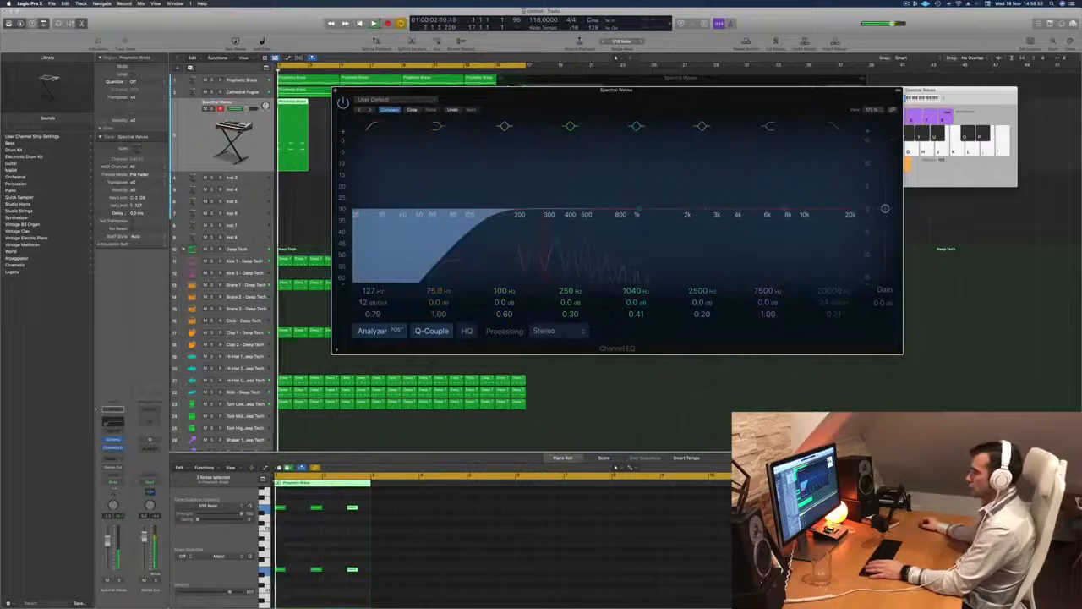
# Close the Spectral Waves track's Channel EQ and copy its two-bar pad region to bar 3
pyautogui.click(562, 457)
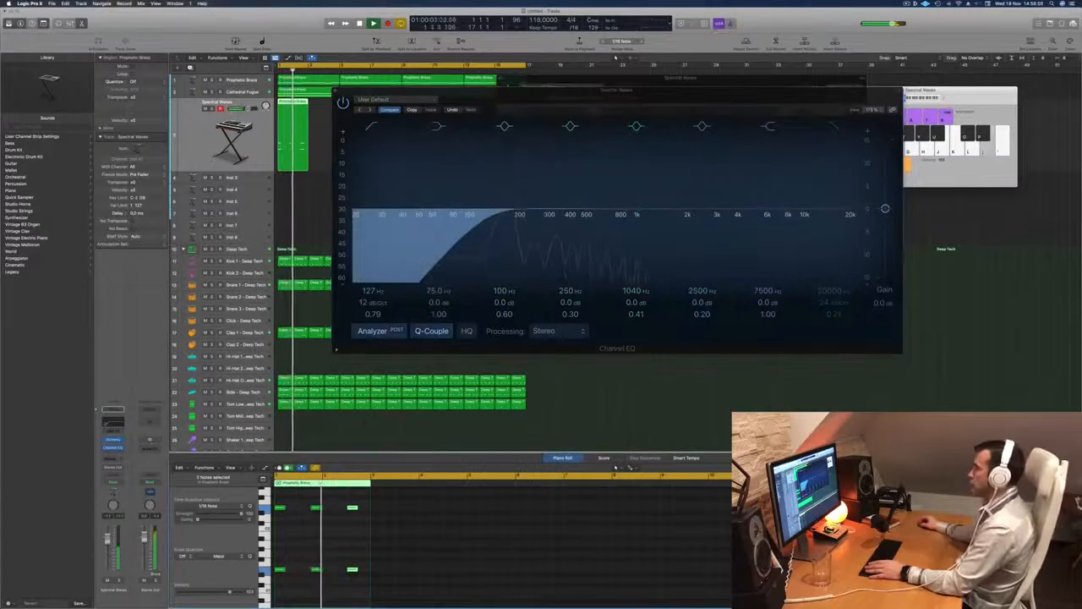
pyautogui.moveTo(661, 101); pyautogui.dragTo(634, 249)
pyautogui.moveTo(748, 90); pyautogui.dragTo(767, 81)
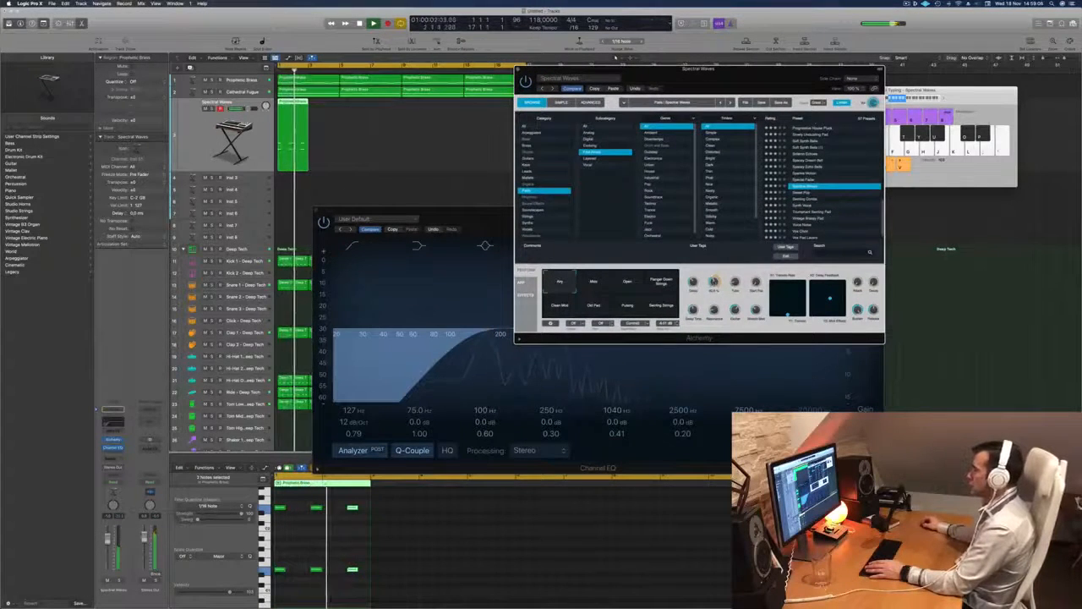
pyautogui.moveTo(484, 221); pyautogui.dragTo(536, 224)
pyautogui.click(366, 213)
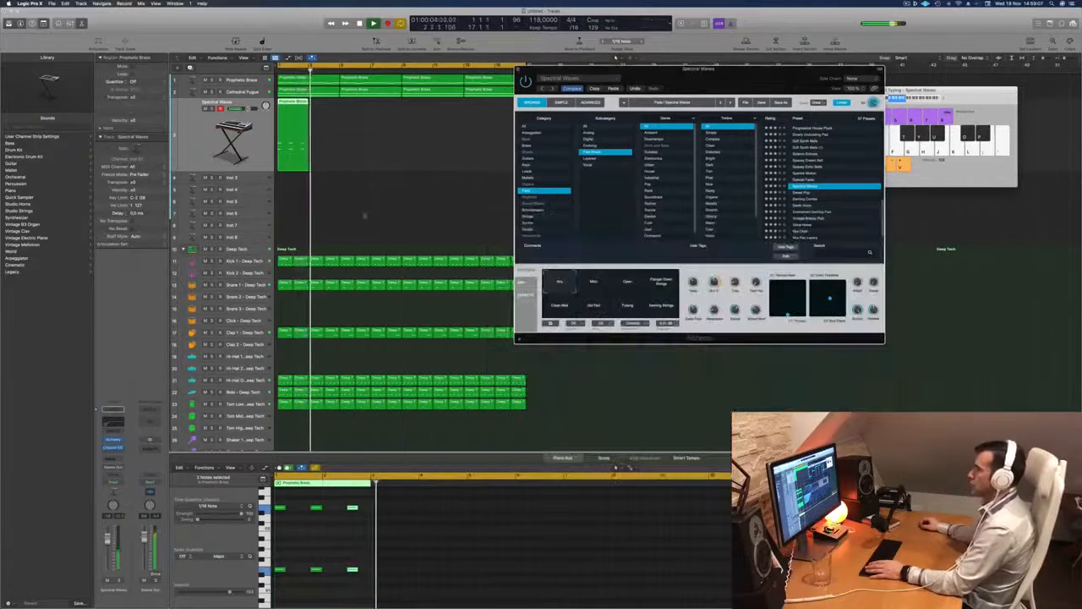
pyautogui.moveTo(296, 118); pyautogui.dragTo(324, 111)
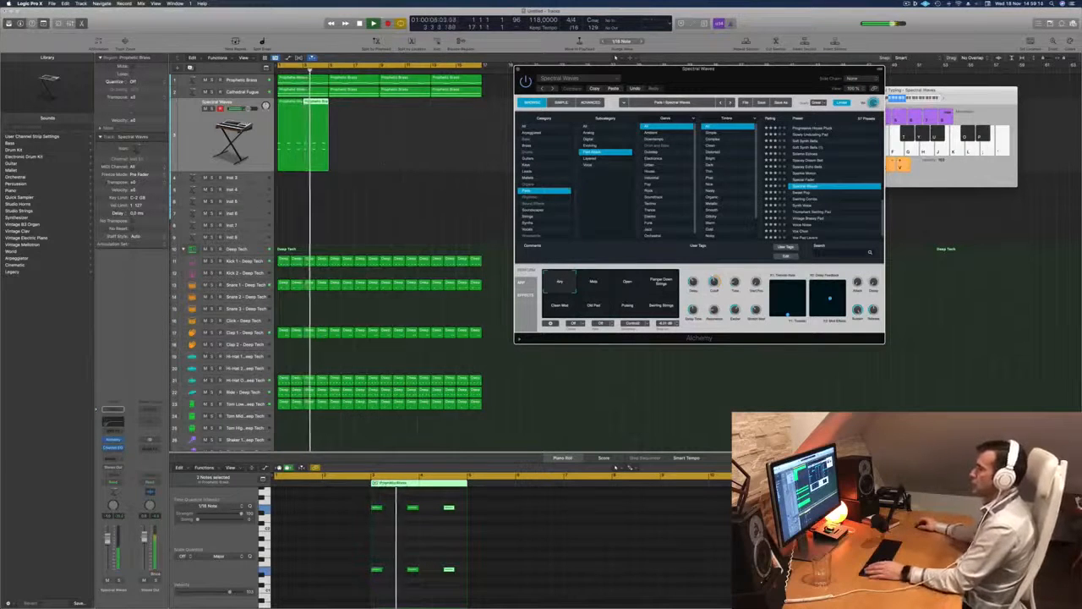
# Add a high cut at 202 Hz in the Prophetic Brass track's Channel EQ
pyautogui.click(241, 80)
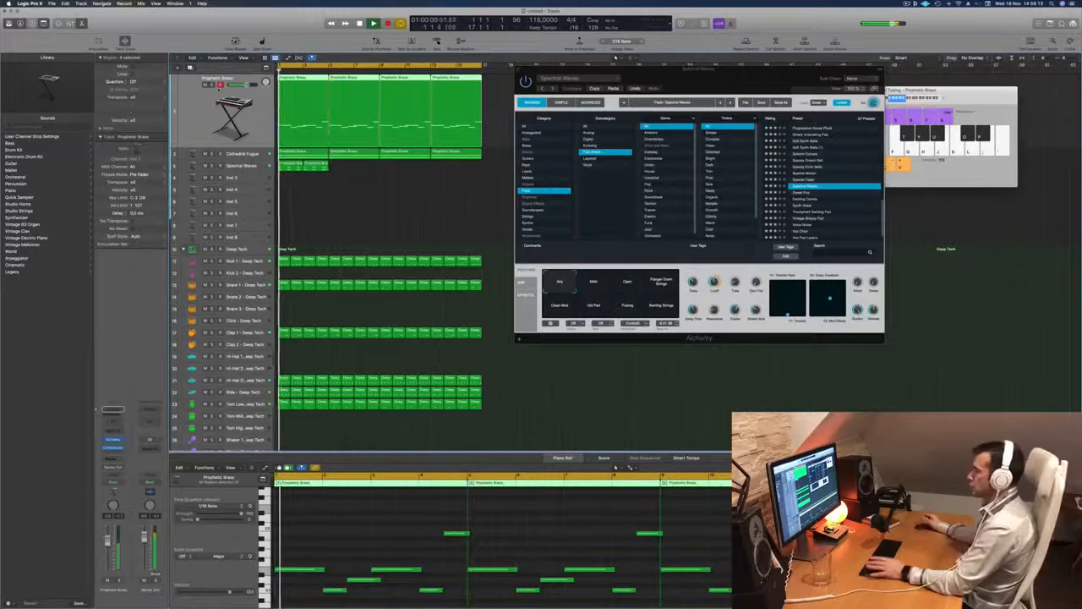
pyautogui.moveTo(716, 83); pyautogui.dragTo(746, 82)
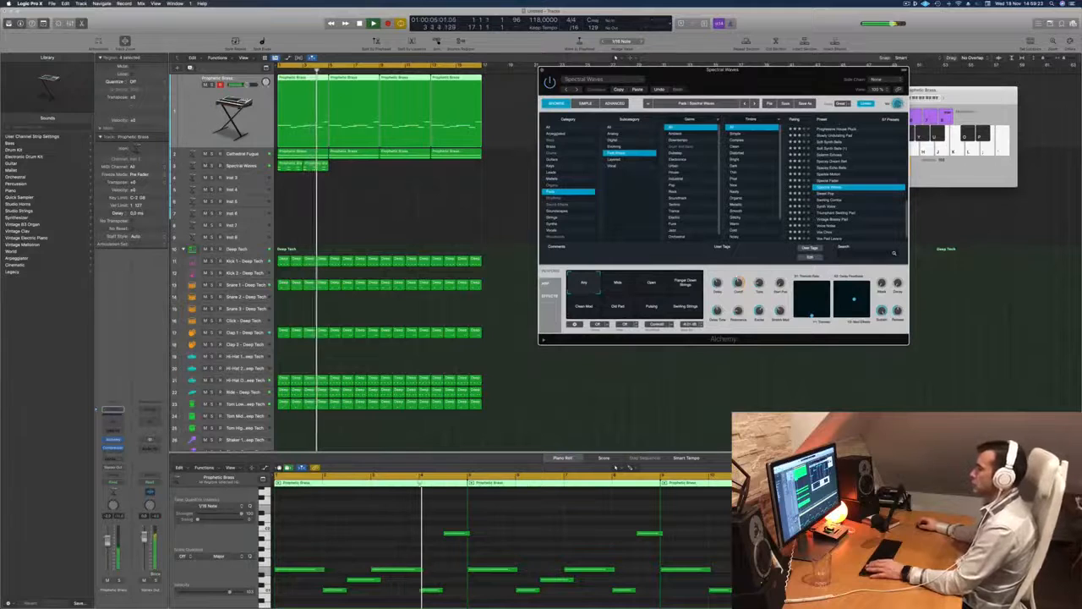
pyautogui.press('Return')
pyautogui.click(112, 409)
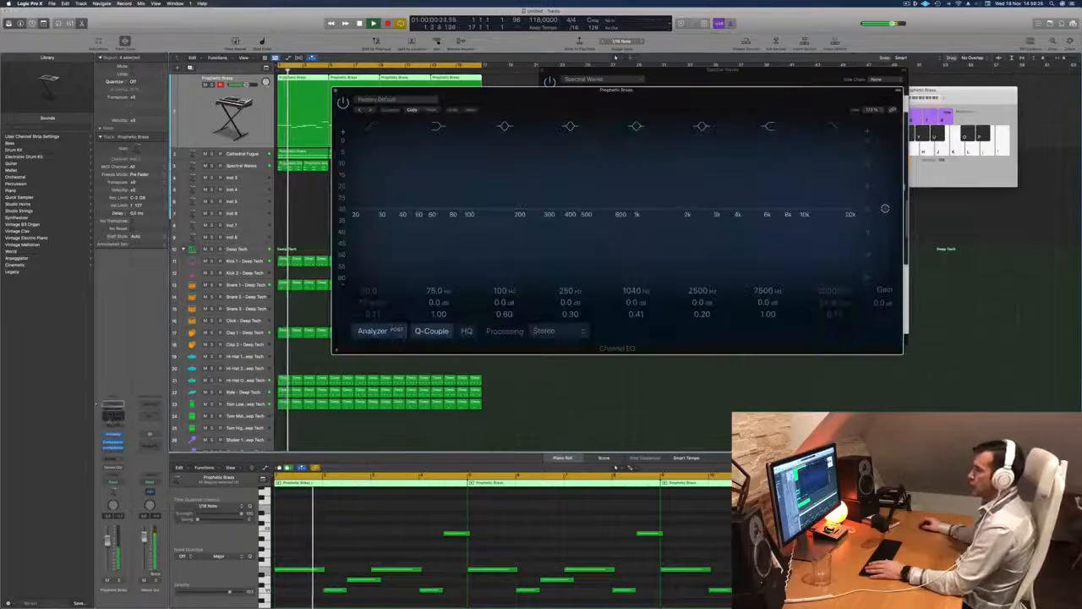
pyautogui.press('Return')
pyautogui.click(834, 126)
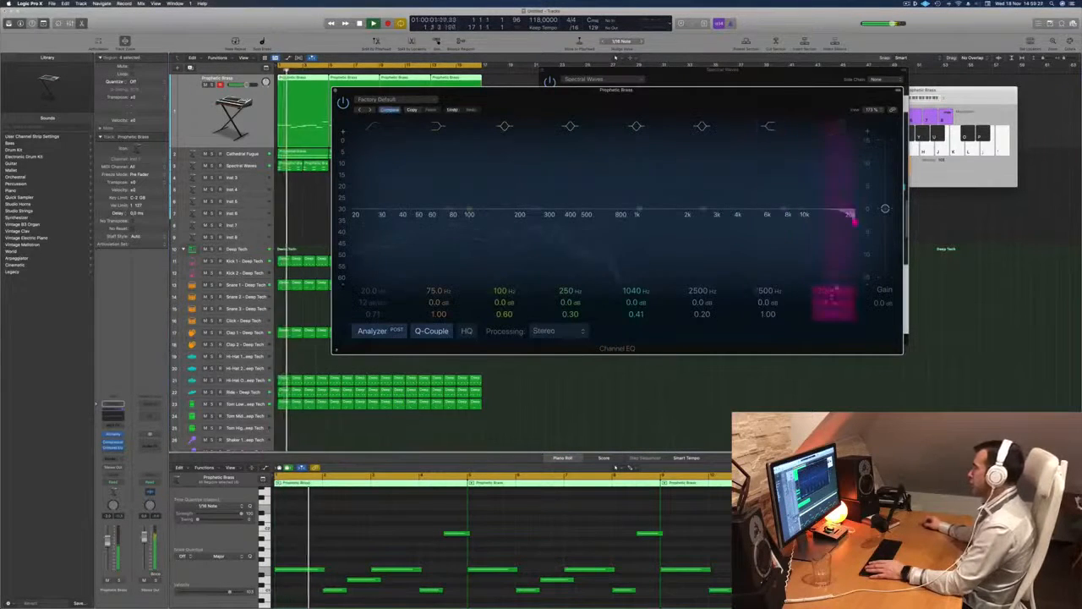
pyautogui.moveTo(854, 222); pyautogui.dragTo(520, 222)
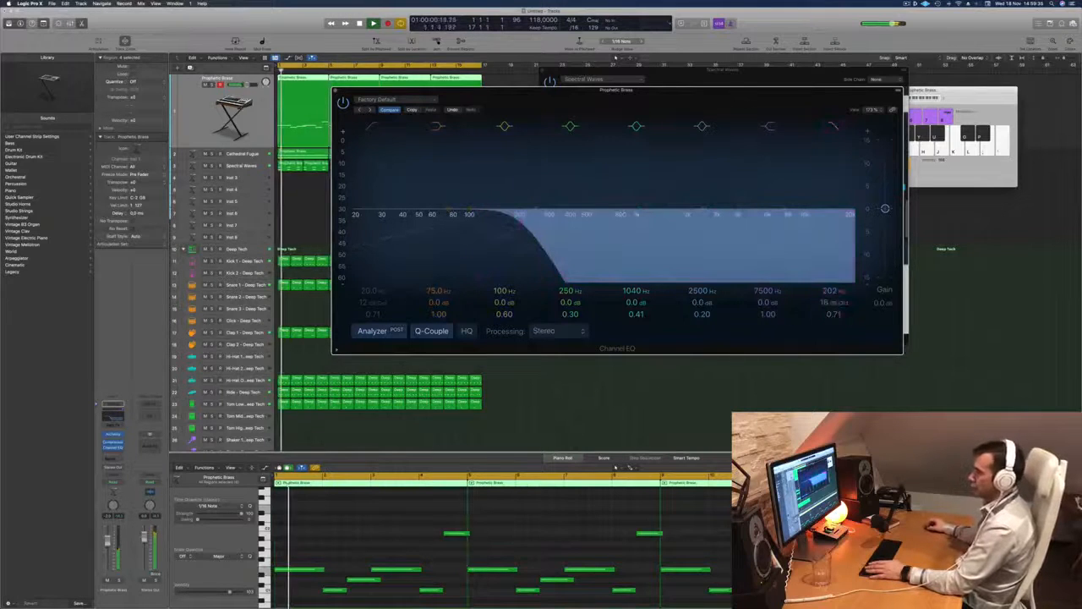
pyautogui.click(336, 91)
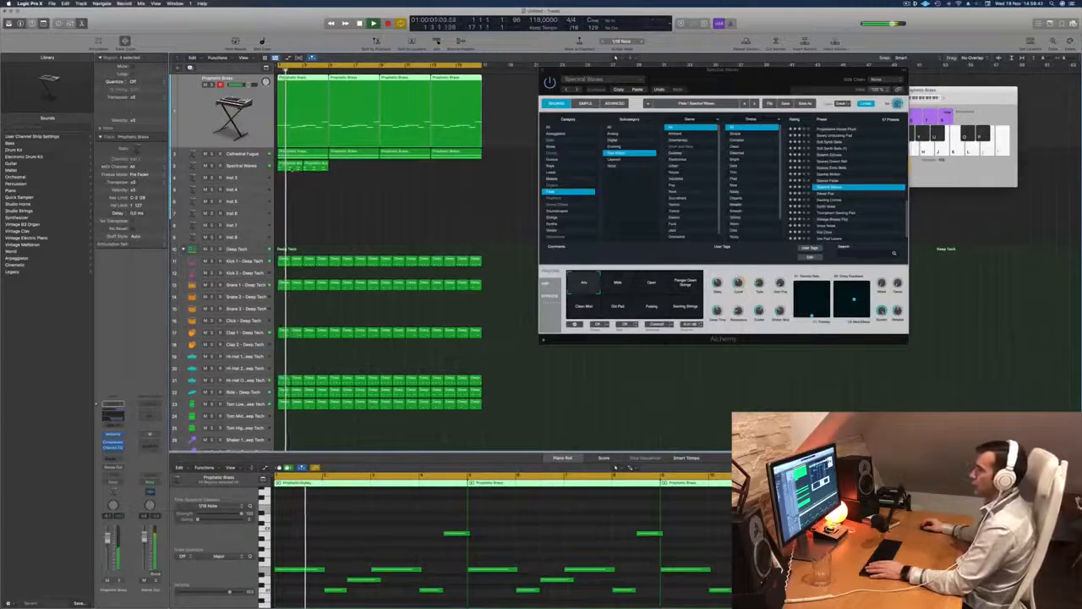
# Delete the last pair of stabs from the first Spectral Waves region and remove the copied region at bar 3
pyautogui.click(300, 165)
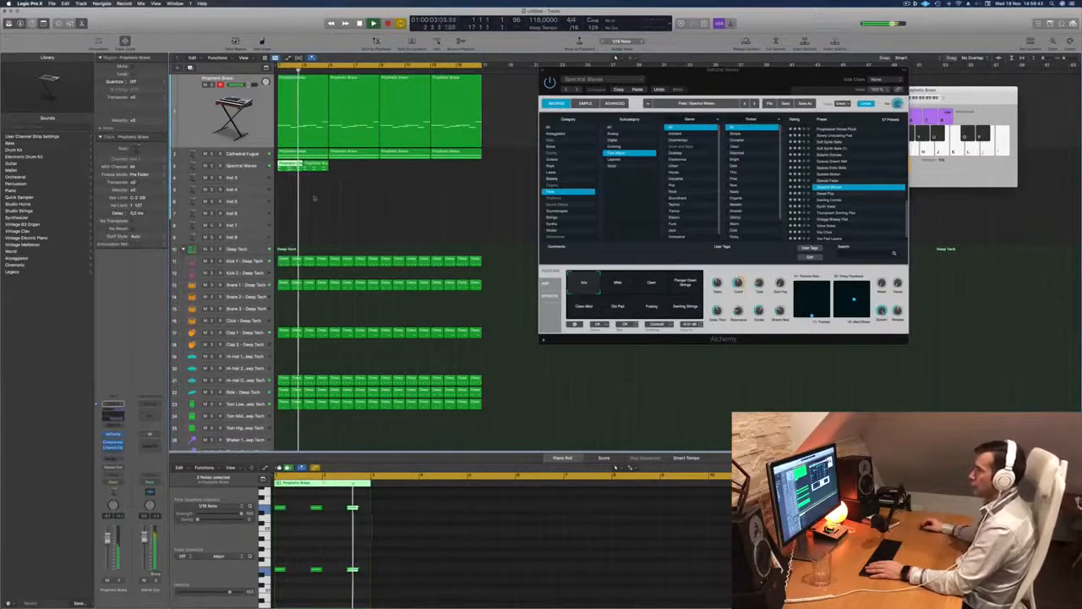
pyautogui.press('space')
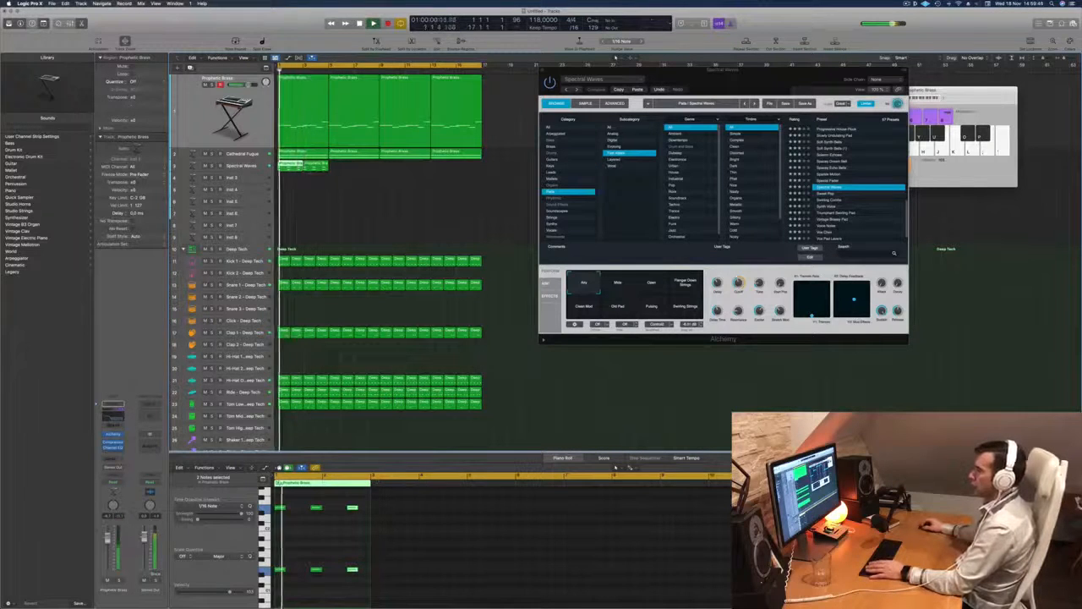
pyautogui.press('Delete')
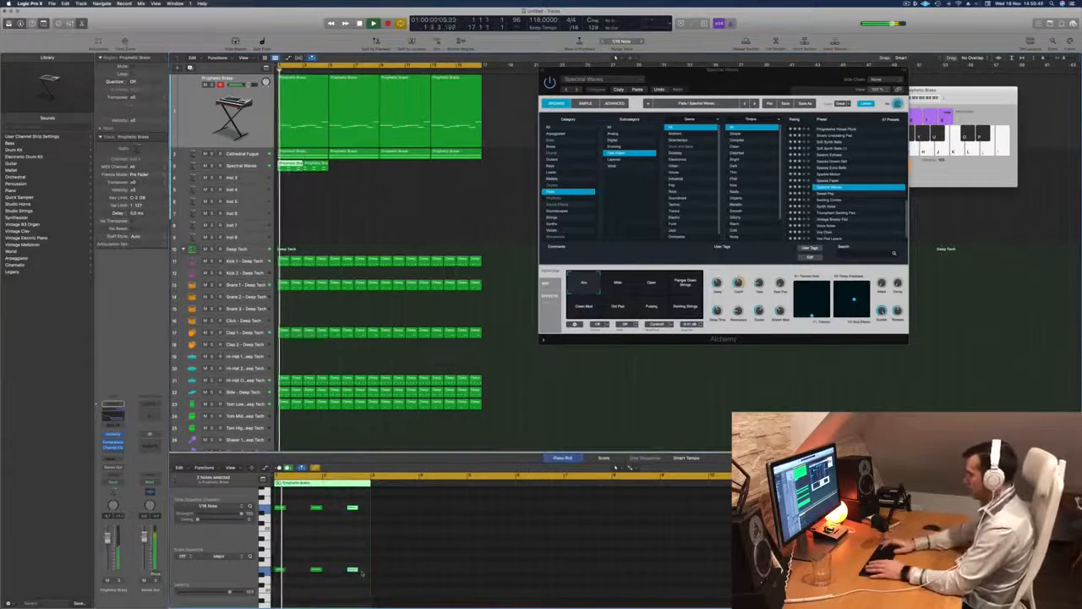
pyautogui.click(319, 166)
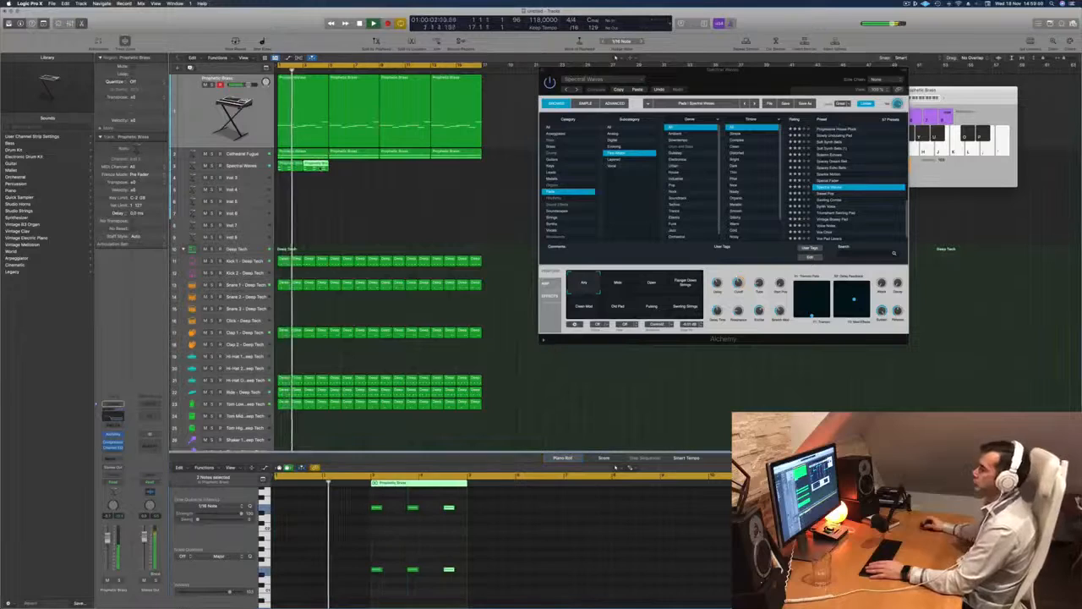
pyautogui.press('Delete')
pyautogui.press('Return')
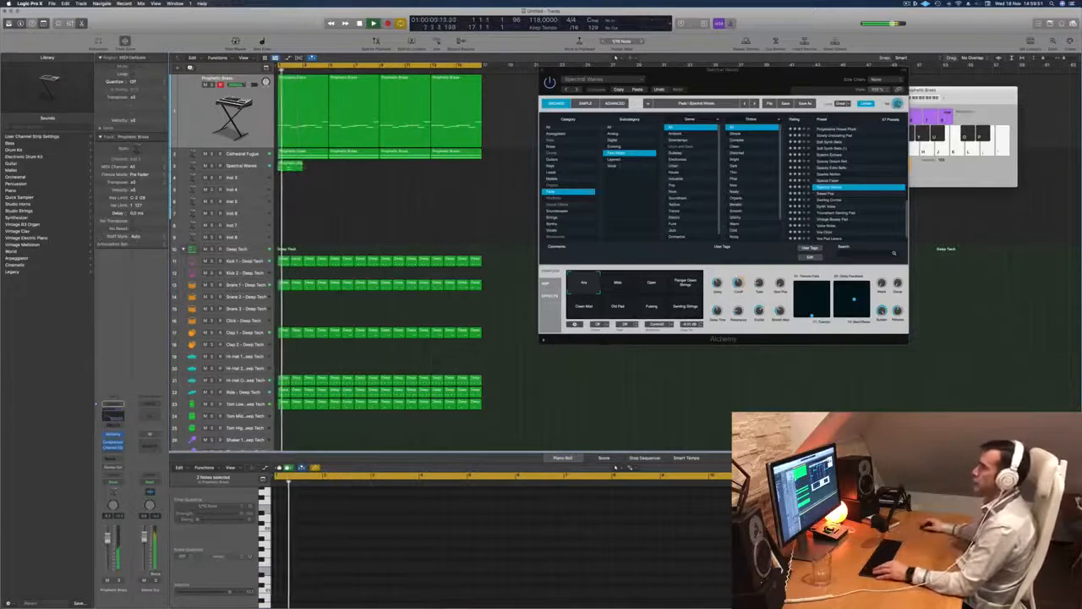
# Repeat the trimmed two-bar Spectral Waves region until the pad fills bars 1 to 16
pyautogui.click(291, 166)
pyautogui.moveTo(290, 166); pyautogui.dragTo(395, 172)
pyautogui.press('space')
pyautogui.press('space')
# Audition the Spectral Waves preset's other Alchemy snapshots, including Open, Flanger Down Strings and Old Pad, and return to the first one
pyautogui.moveTo(629, 71); pyautogui.dragTo(620, 73)
pyautogui.press('space')
pyautogui.press('space')
pyautogui.click(613, 282)
pyautogui.press('space')
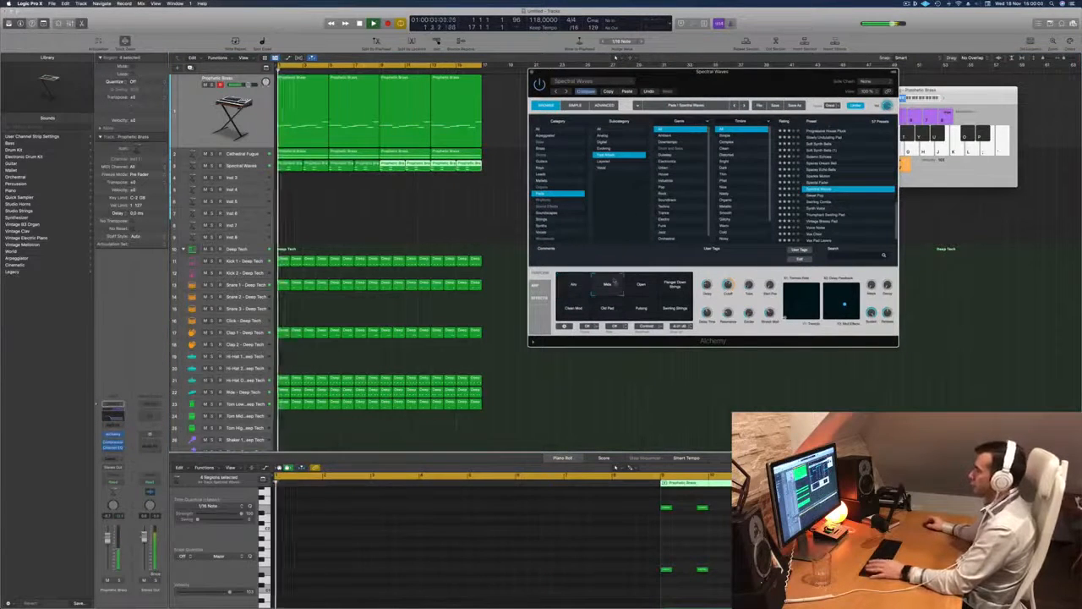
pyautogui.click(640, 284)
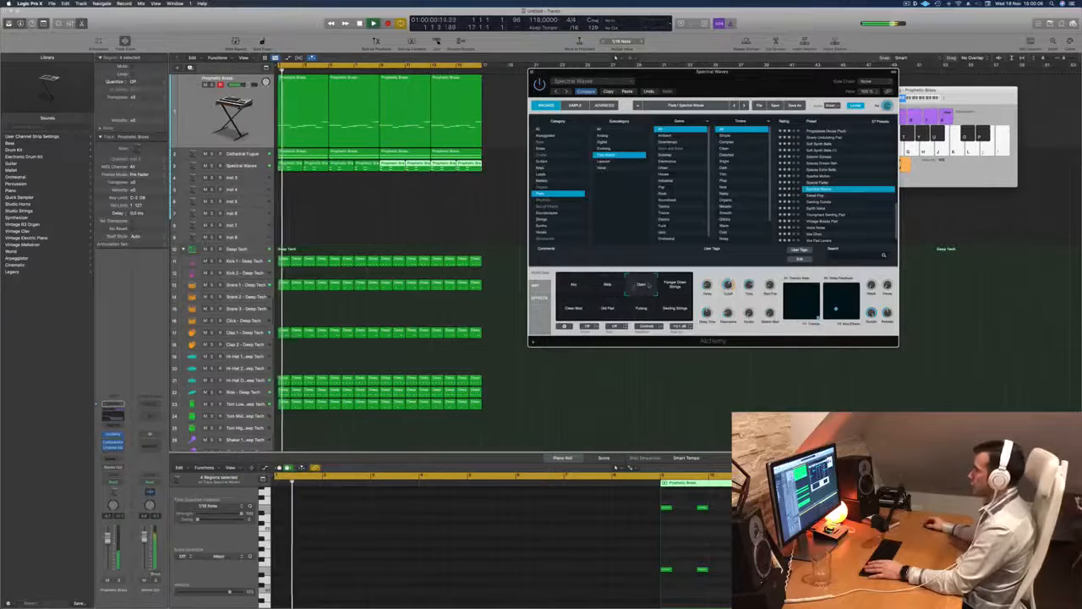
pyautogui.click(676, 286)
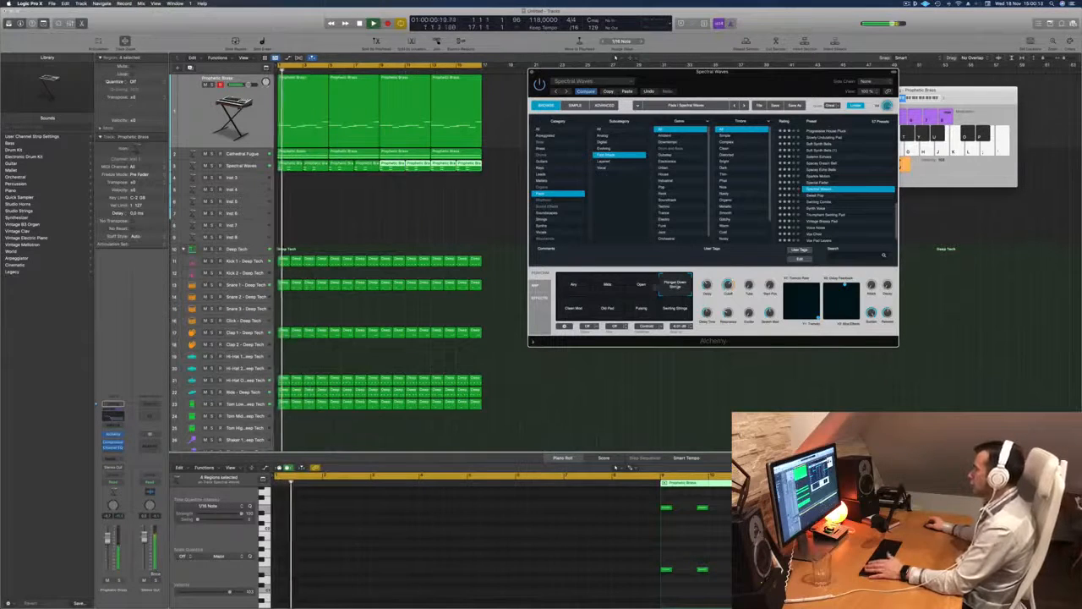
pyautogui.click(605, 308)
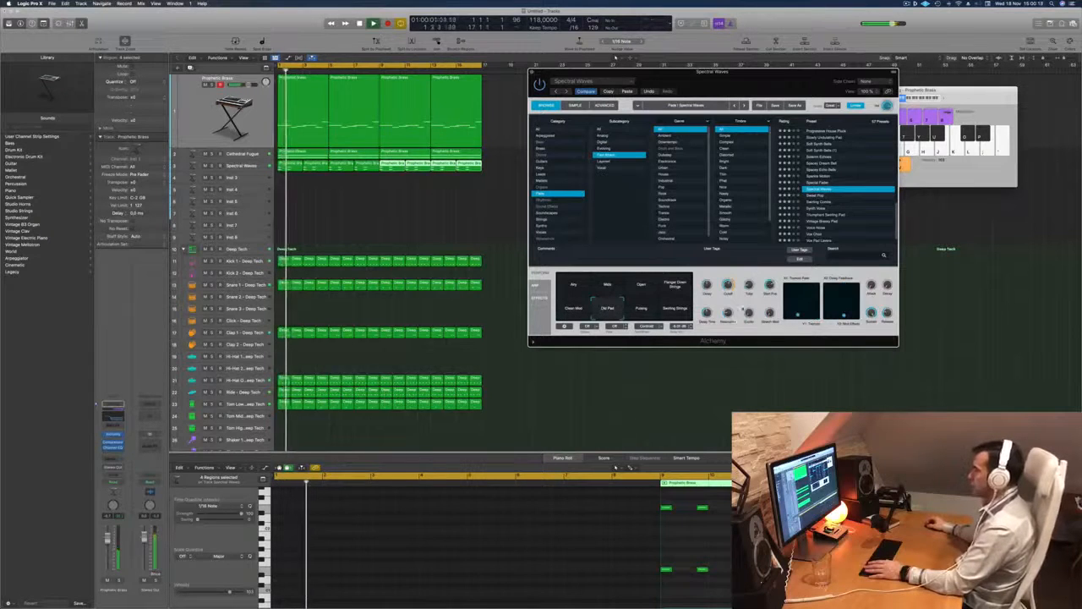
pyautogui.click(640, 309)
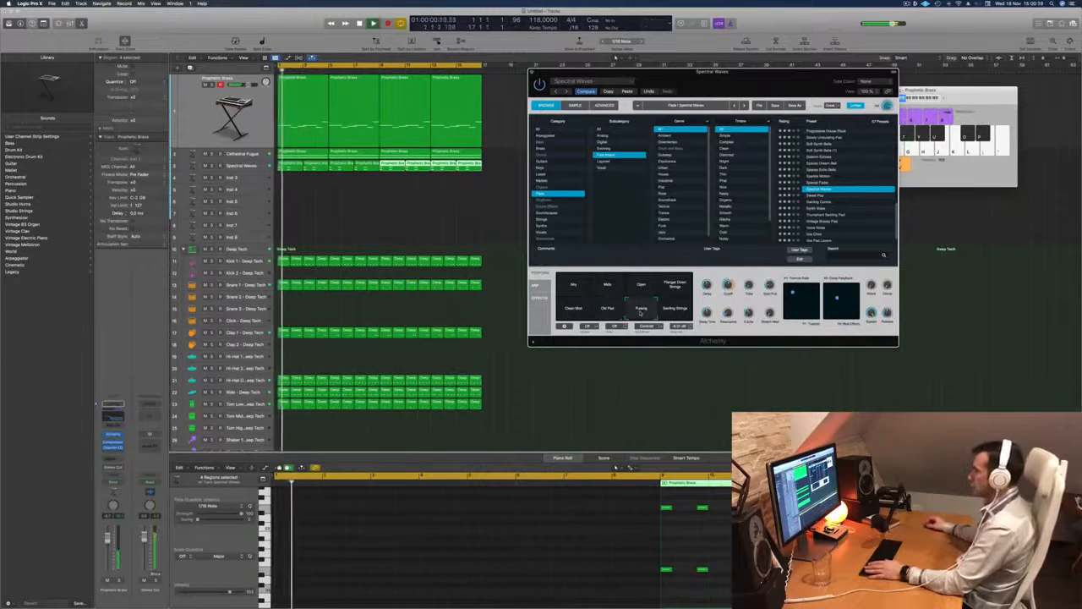
pyautogui.click(677, 308)
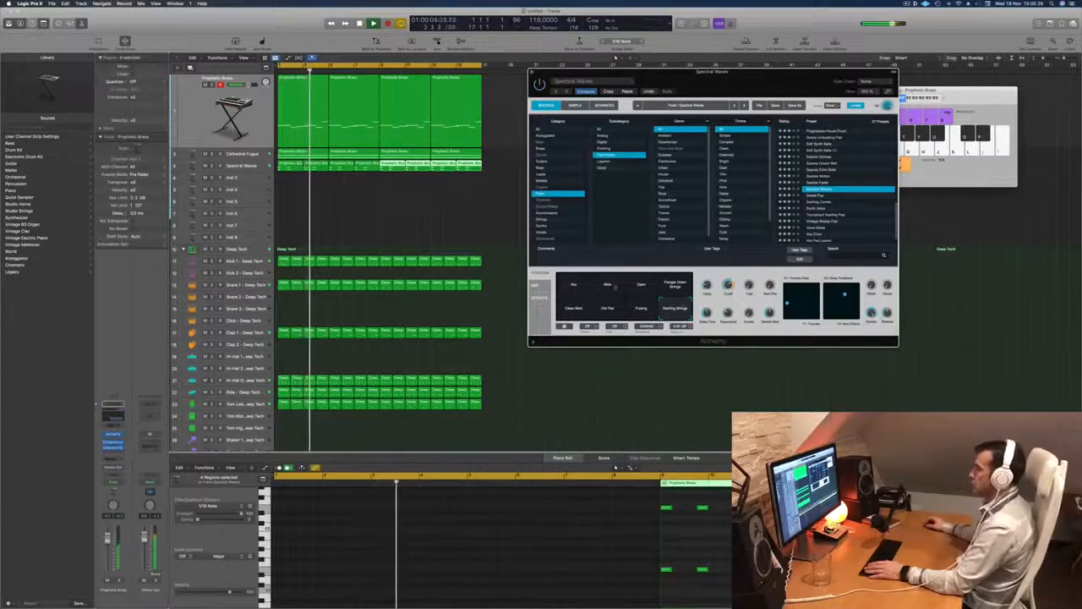
pyautogui.click(574, 287)
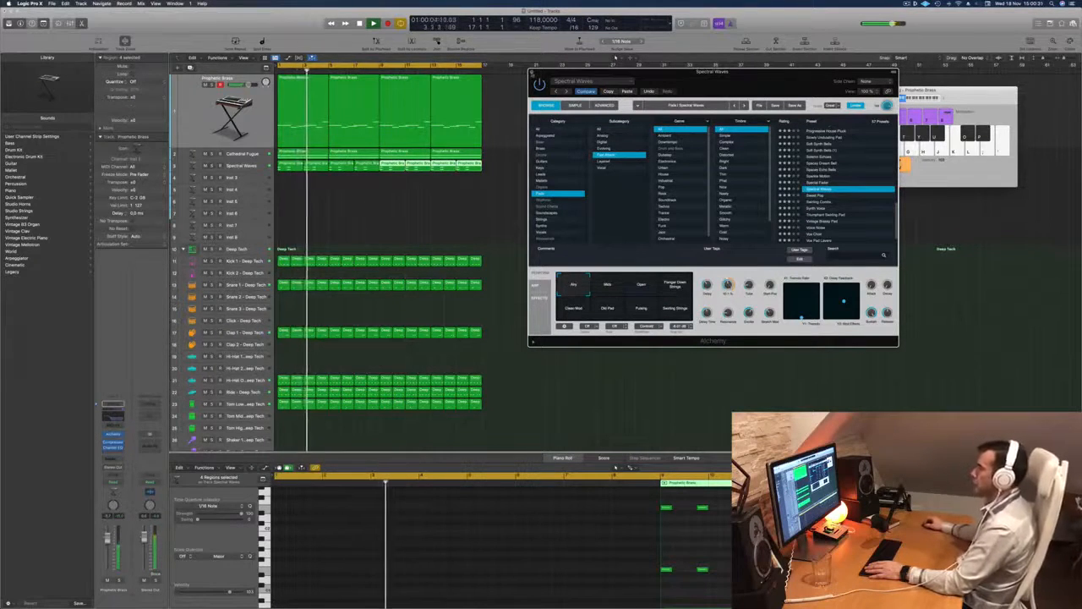
pyautogui.press('super+w')
# Open Alchemy on the Inst 3 track and filter its presets to the Vocals category
pyautogui.press('Down')
pyautogui.press('Down')
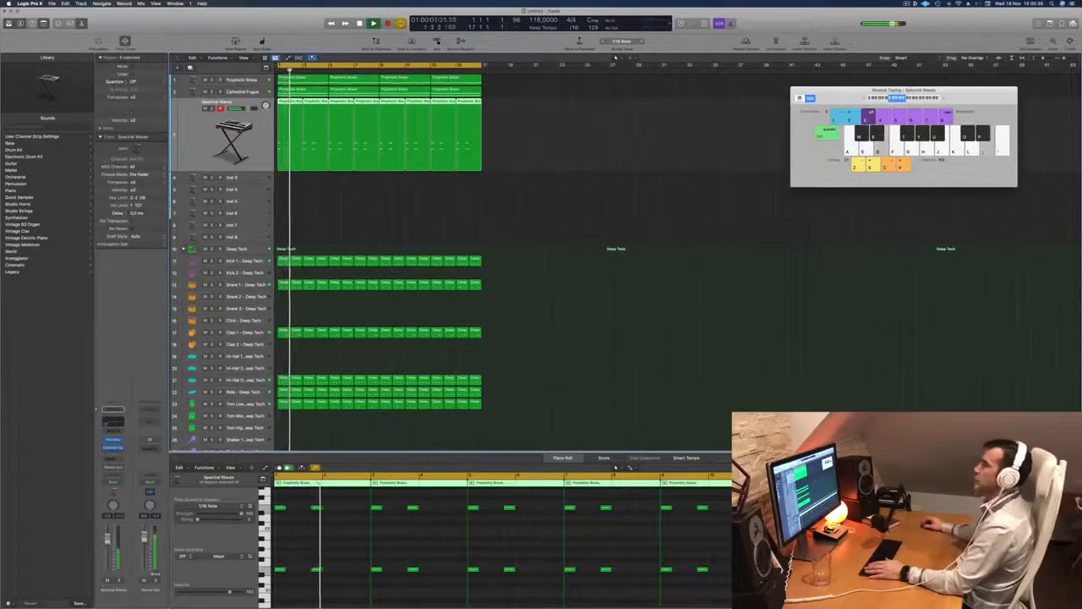
pyautogui.press('Down')
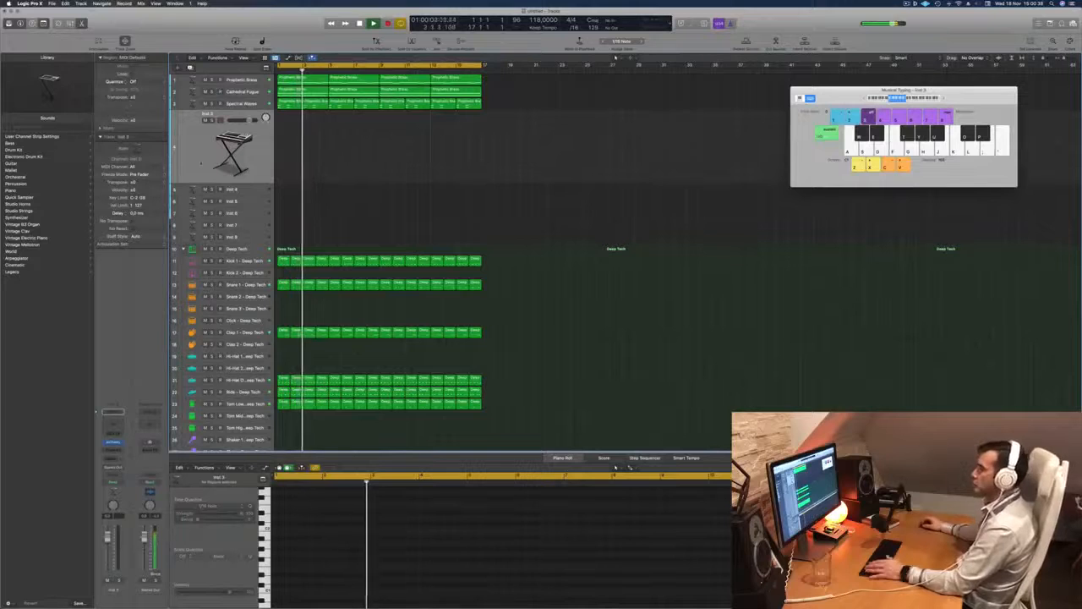
pyautogui.press('Return')
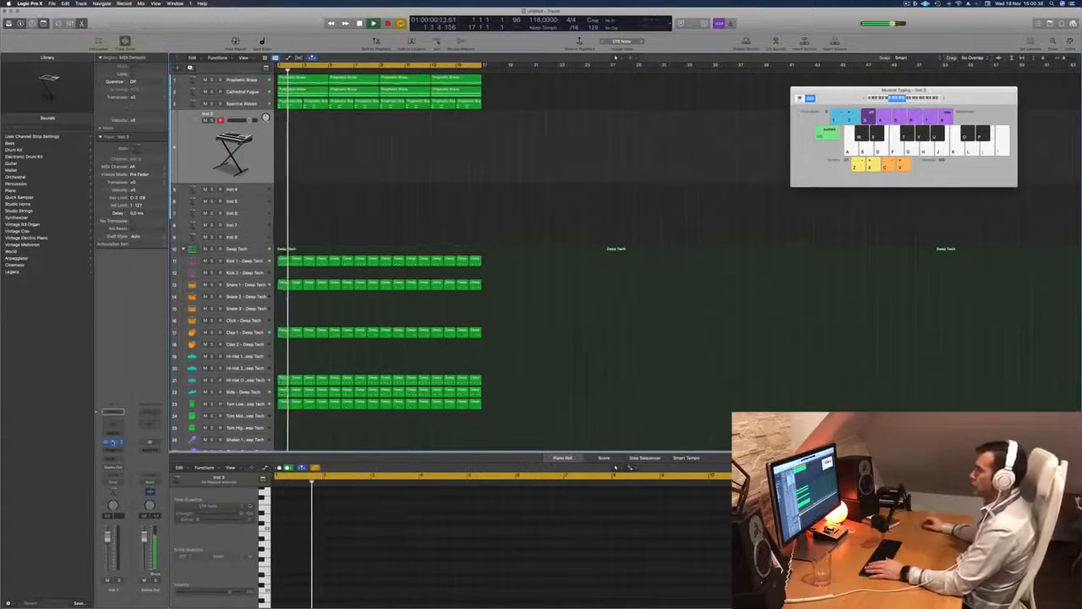
pyautogui.click(114, 442)
pyautogui.moveTo(520, 97); pyautogui.dragTo(561, 103)
pyautogui.press('Return')
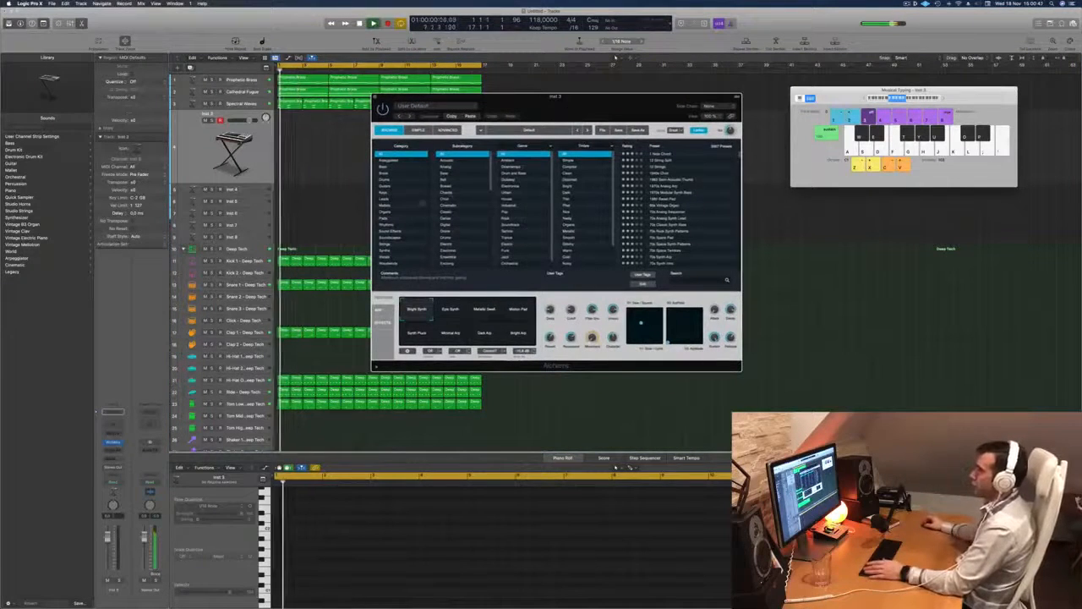
pyautogui.click(386, 257)
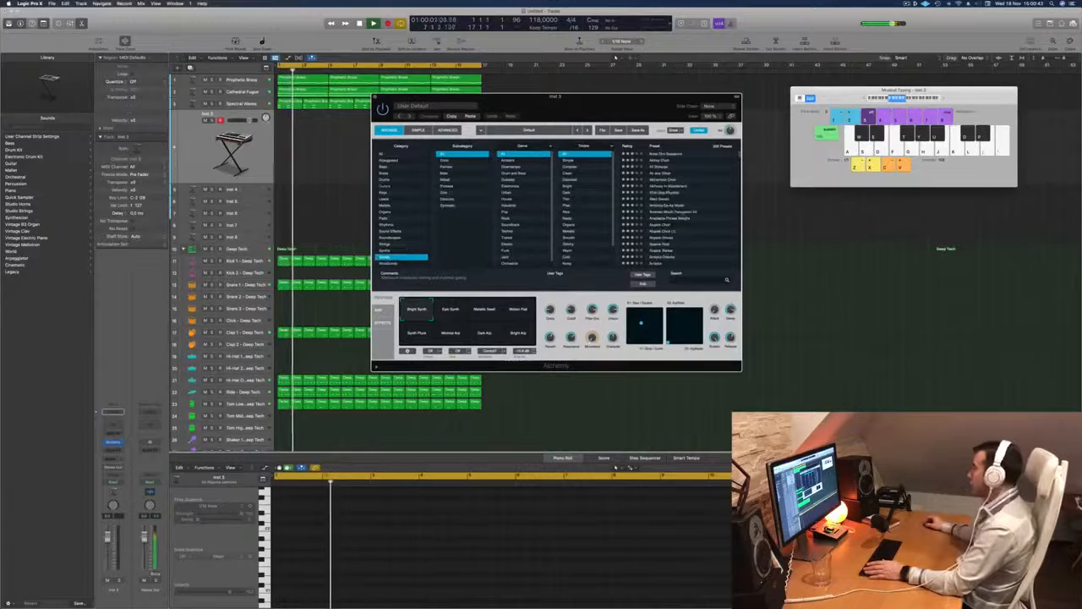
# Audition the vocal presets Blue Through the Porthole, Bell Like Vox Vibes and Cascading Moon, and load Celtic Fairy
pyautogui.scroll(-8, 683, 216)
pyautogui.scroll(-8, 682, 217)
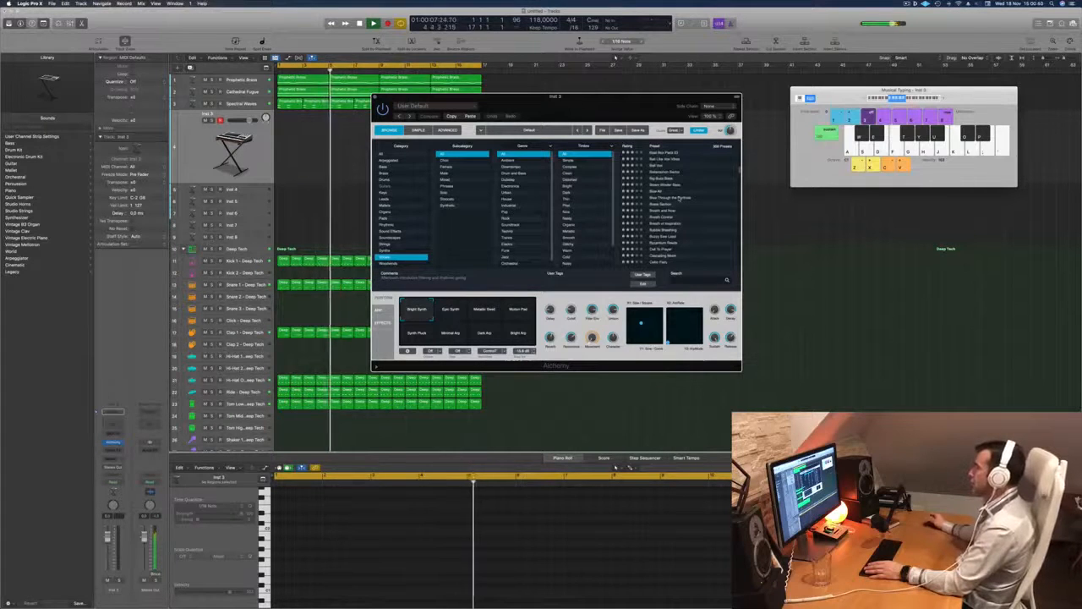
pyautogui.click(679, 198)
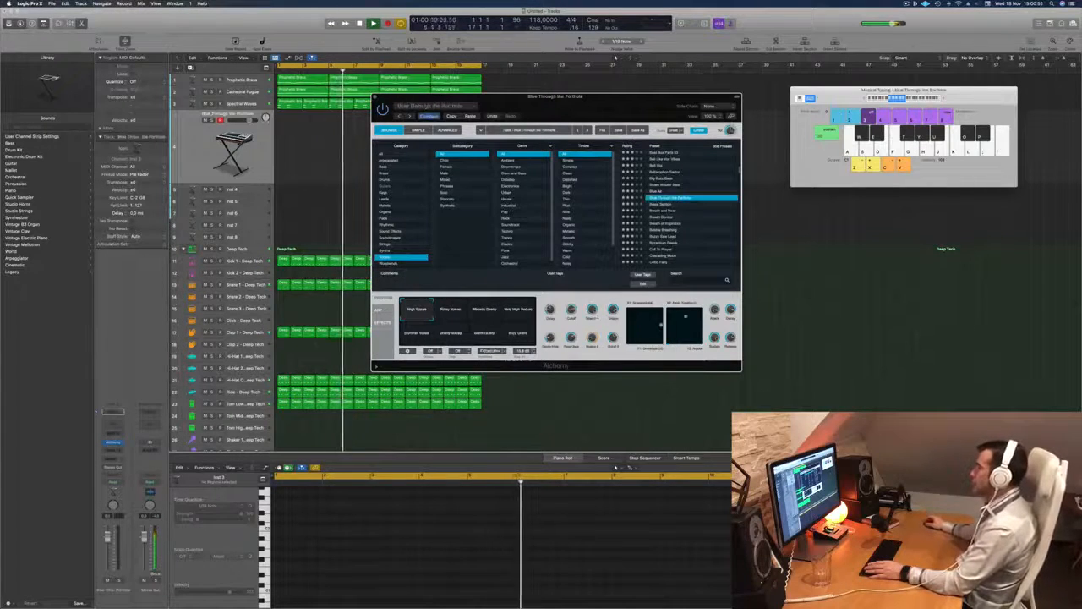
pyautogui.moveTo(853, 94); pyautogui.dragTo(833, 99)
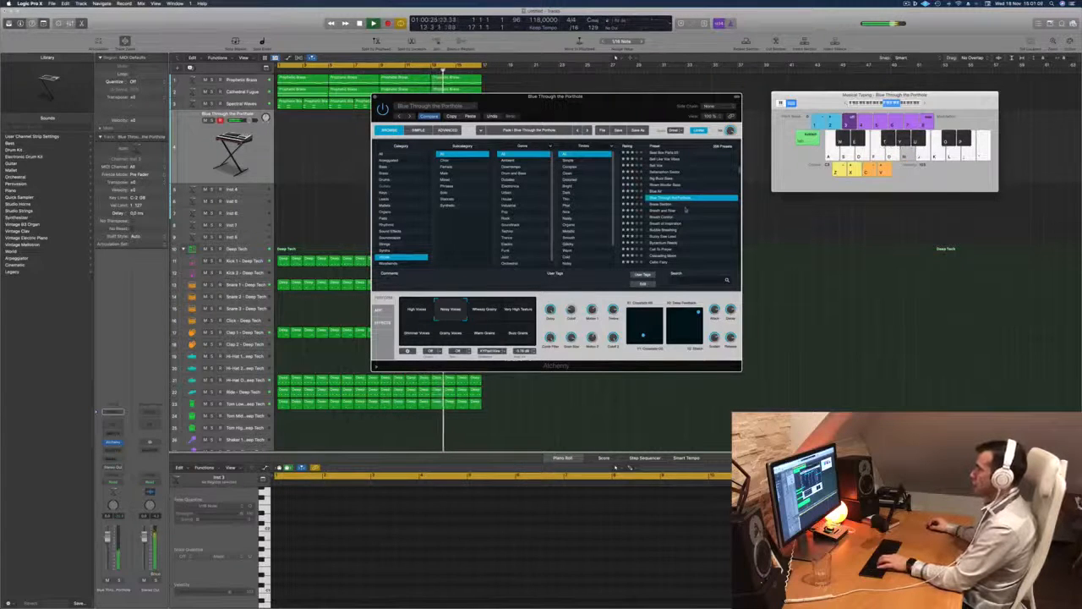
pyautogui.scroll(1, 687, 209)
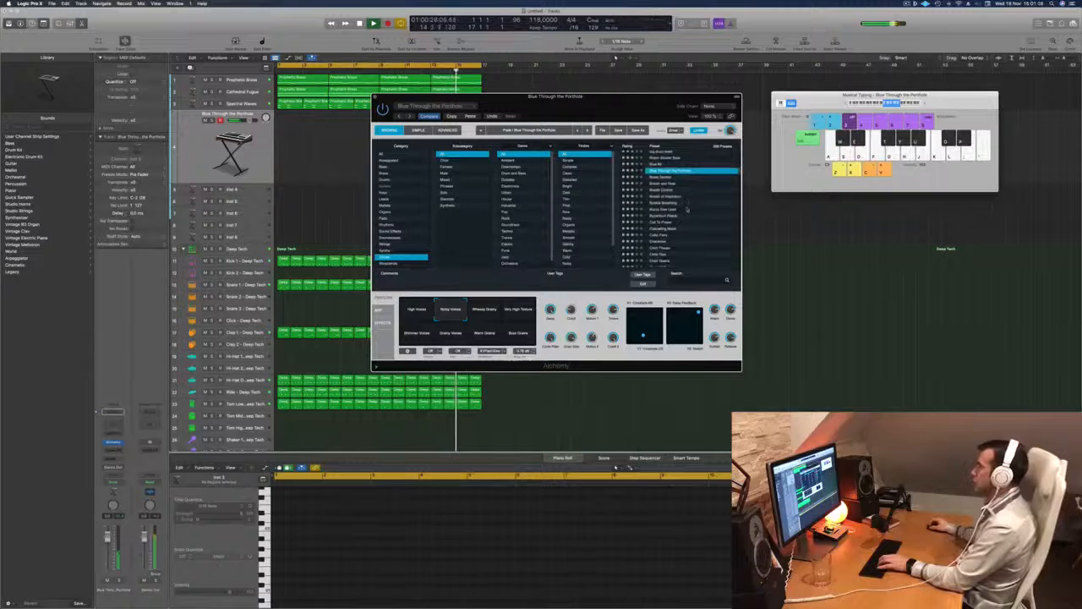
pyautogui.click(668, 165)
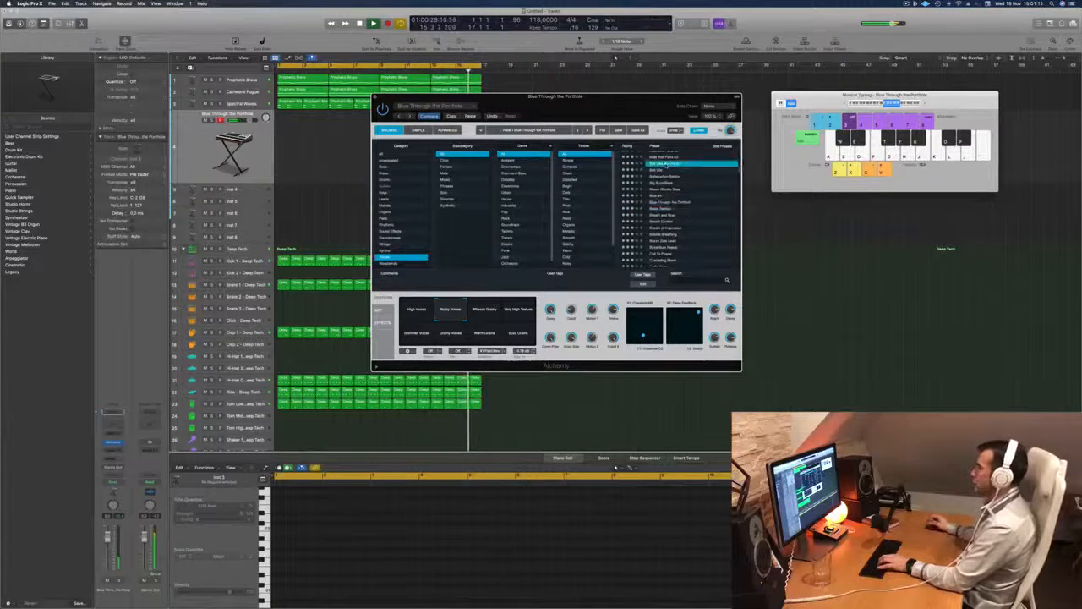
pyautogui.scroll(-4, 705, 226)
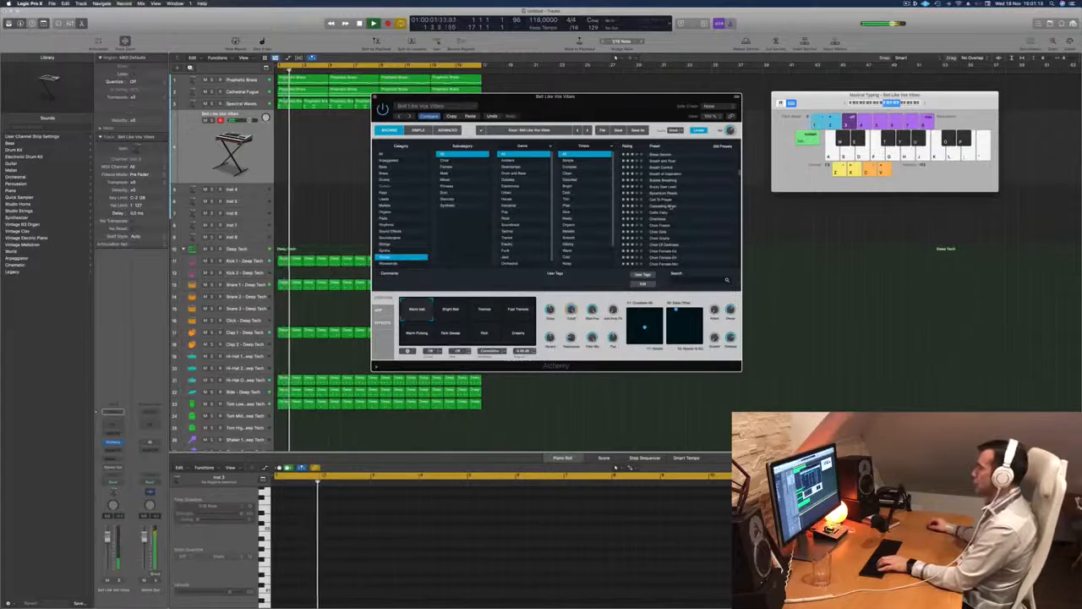
pyautogui.click(688, 205)
pyautogui.press('f')
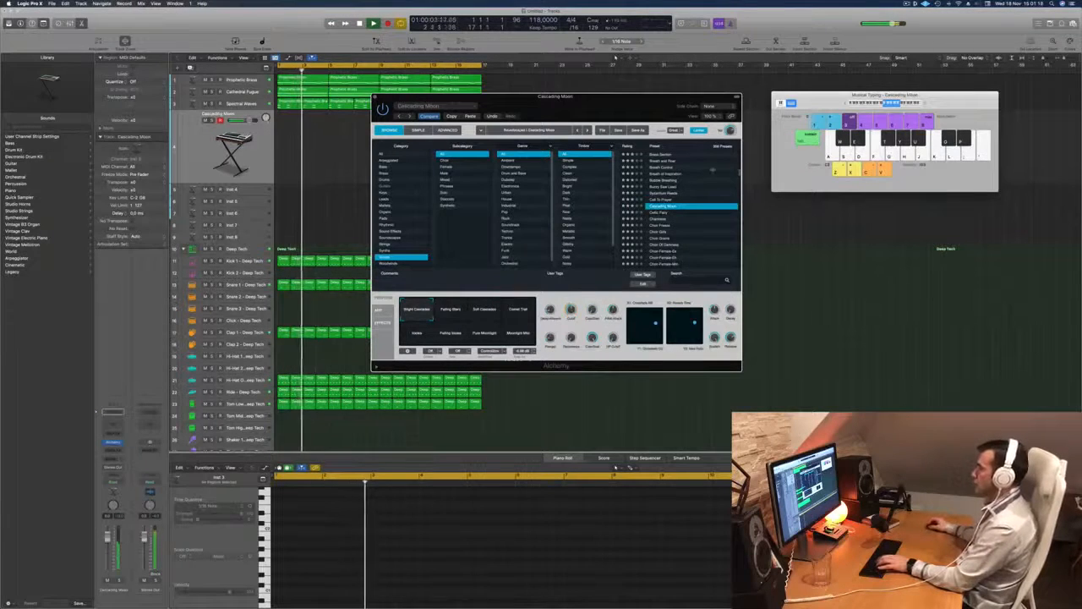
pyautogui.scroll(-1, 676, 193)
pyautogui.click(662, 197)
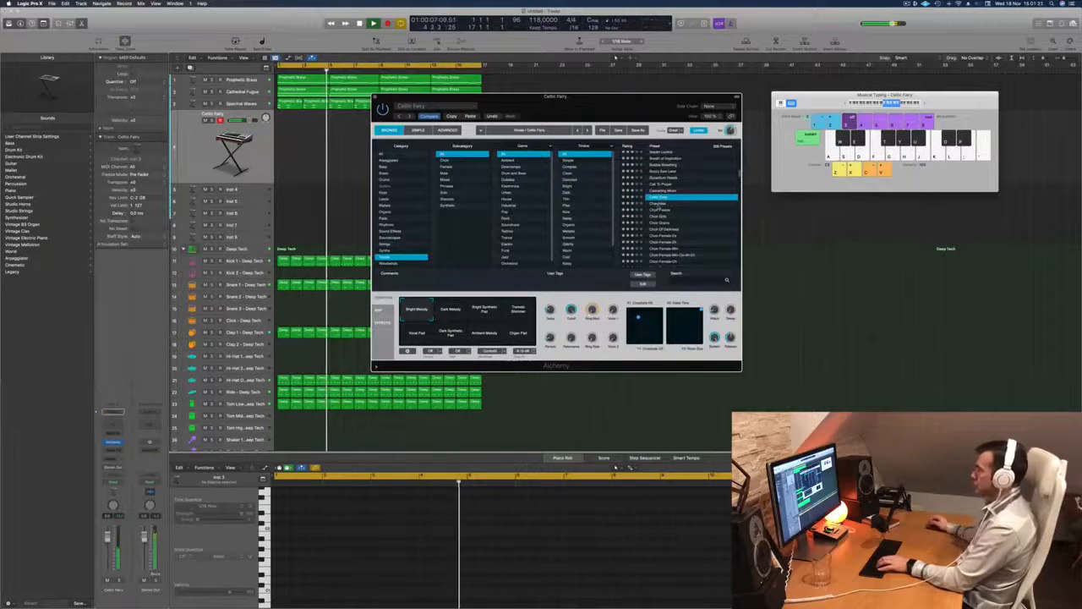
# Audition further vocal presets in Alchemy, including Choir Girls, and load Choir Of Darkness
pyautogui.click(661, 203)
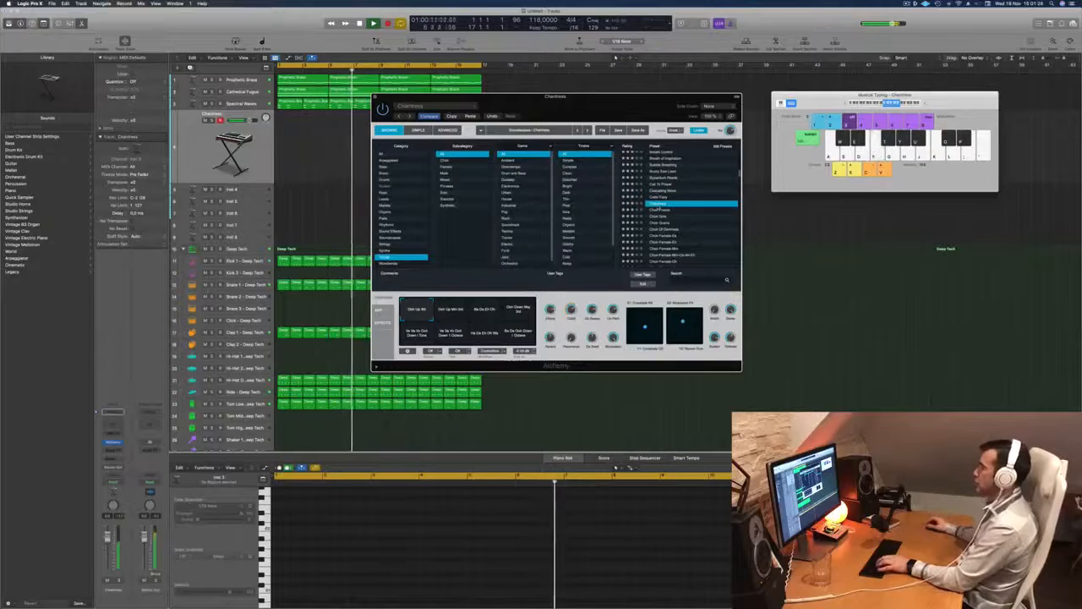
pyautogui.click(661, 216)
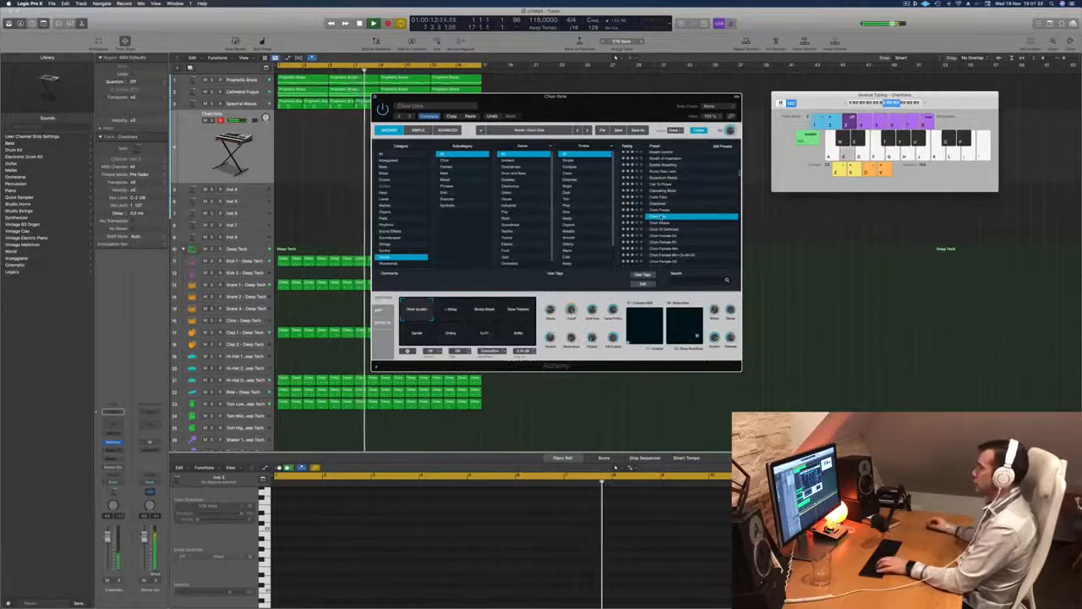
pyautogui.scroll(-2, 686, 208)
pyautogui.press('f')
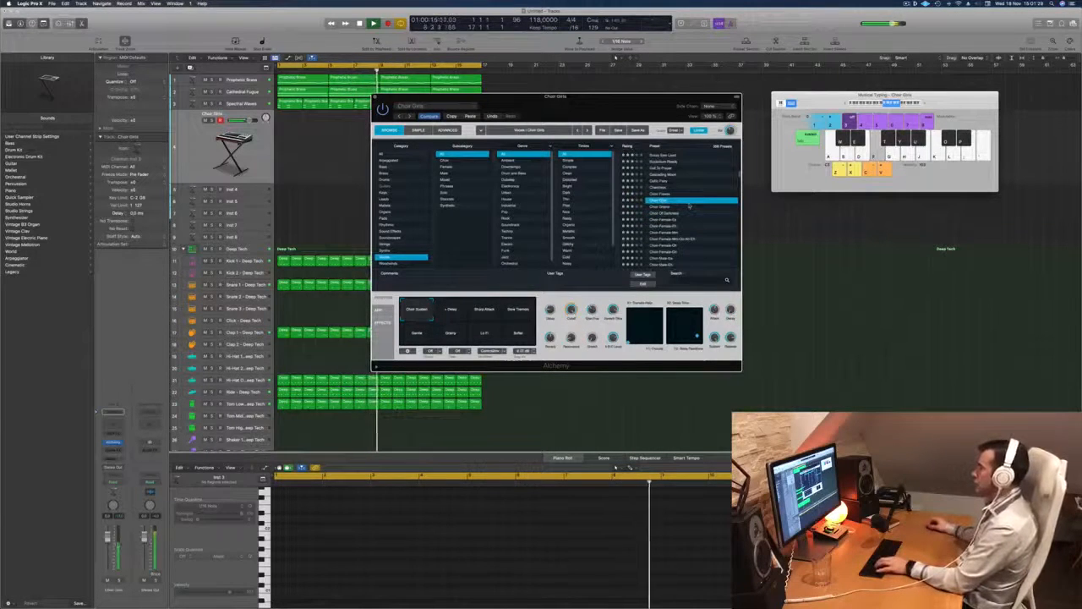
pyautogui.click(673, 214)
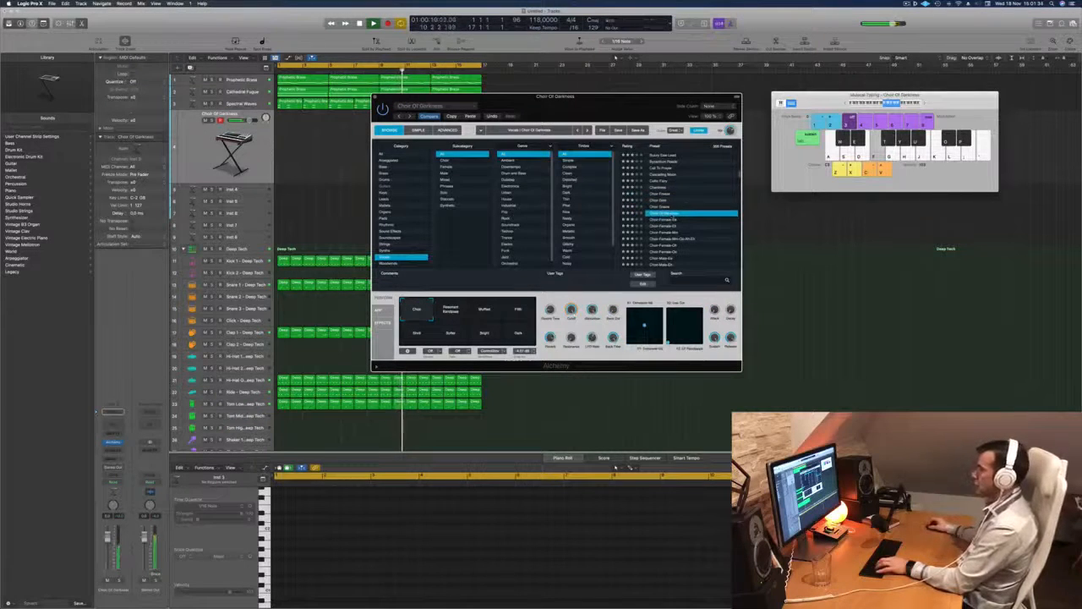
# Audition the Choir Of Darkness snapshots, including Resonant Bandpass, Muffled, Softer, Bright and Dark, with the backing playing
pyautogui.click(450, 310)
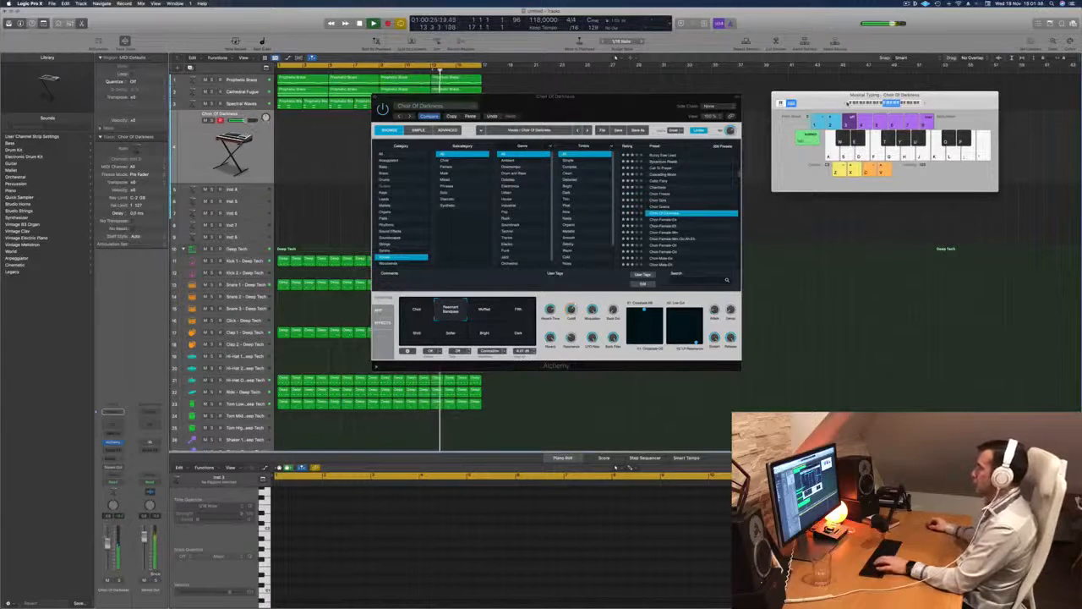
pyautogui.moveTo(823, 100); pyautogui.dragTo(803, 103)
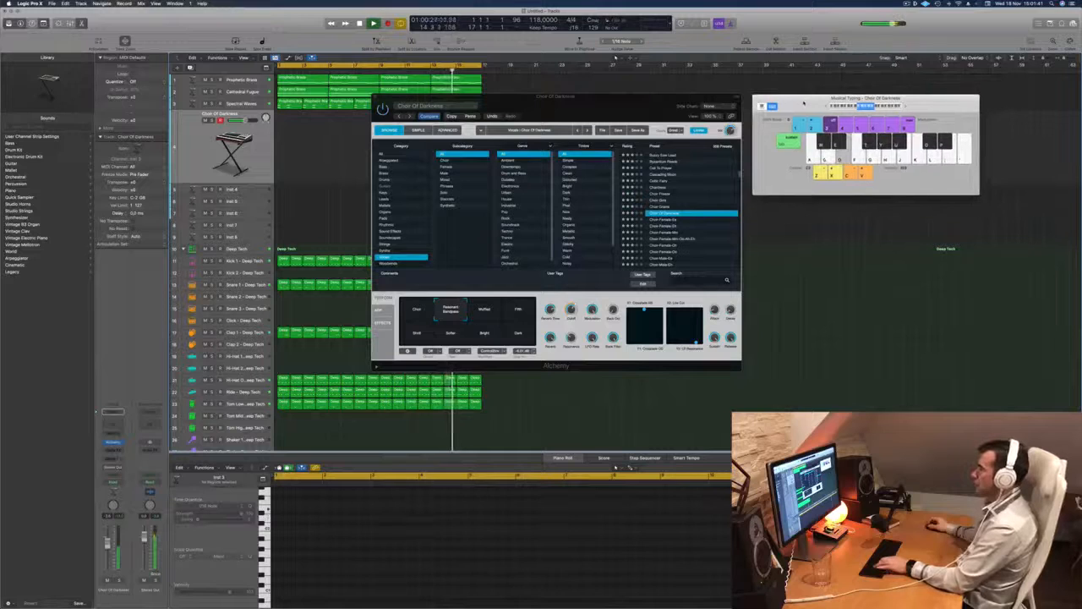
pyautogui.click(486, 310)
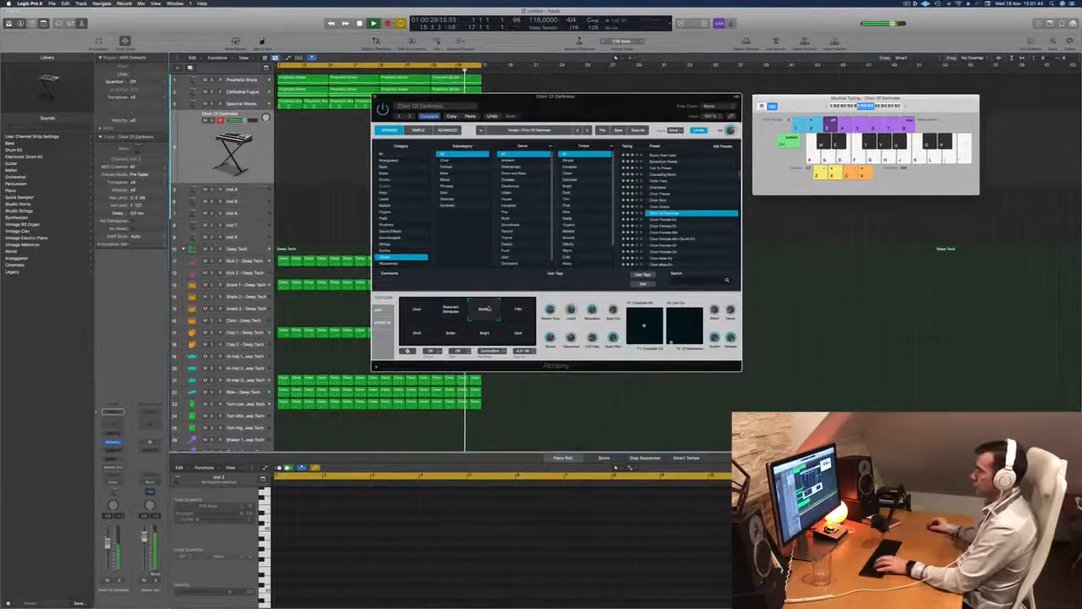
pyautogui.click(521, 304)
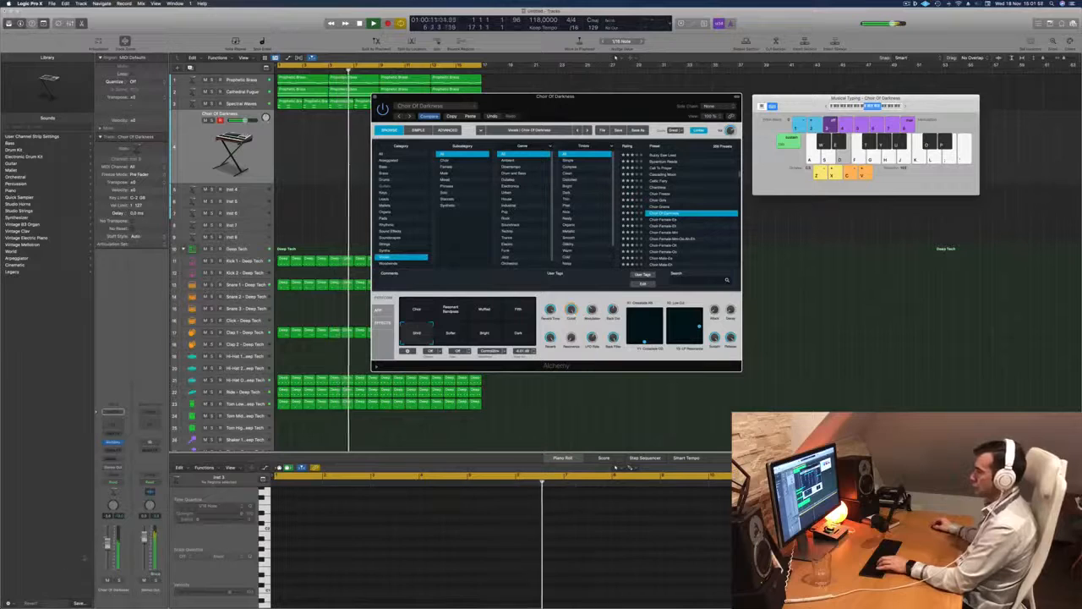
pyautogui.click(553, 409)
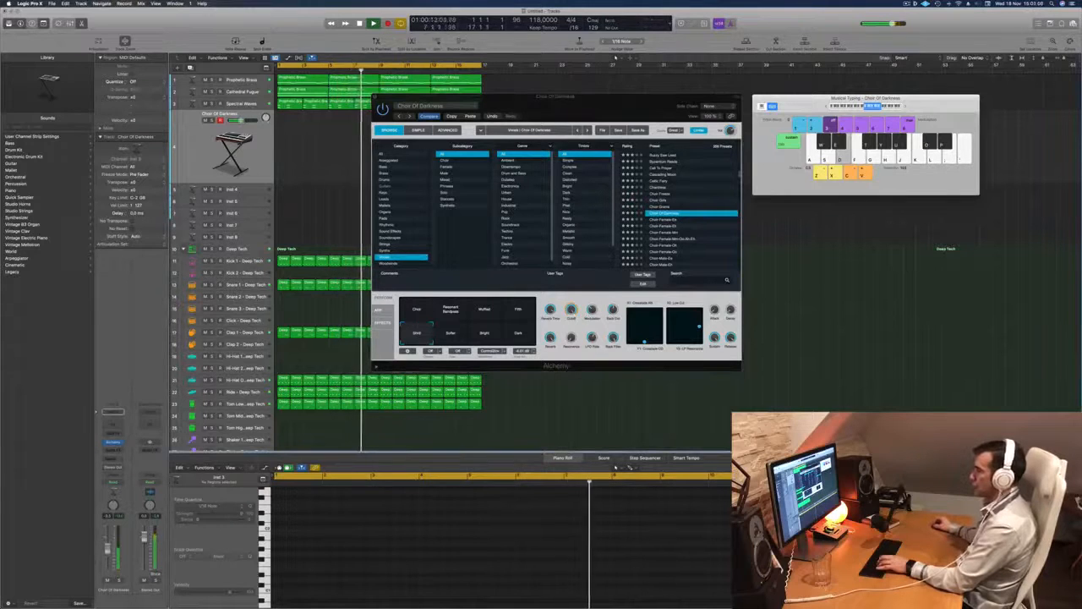
pyautogui.click(457, 332)
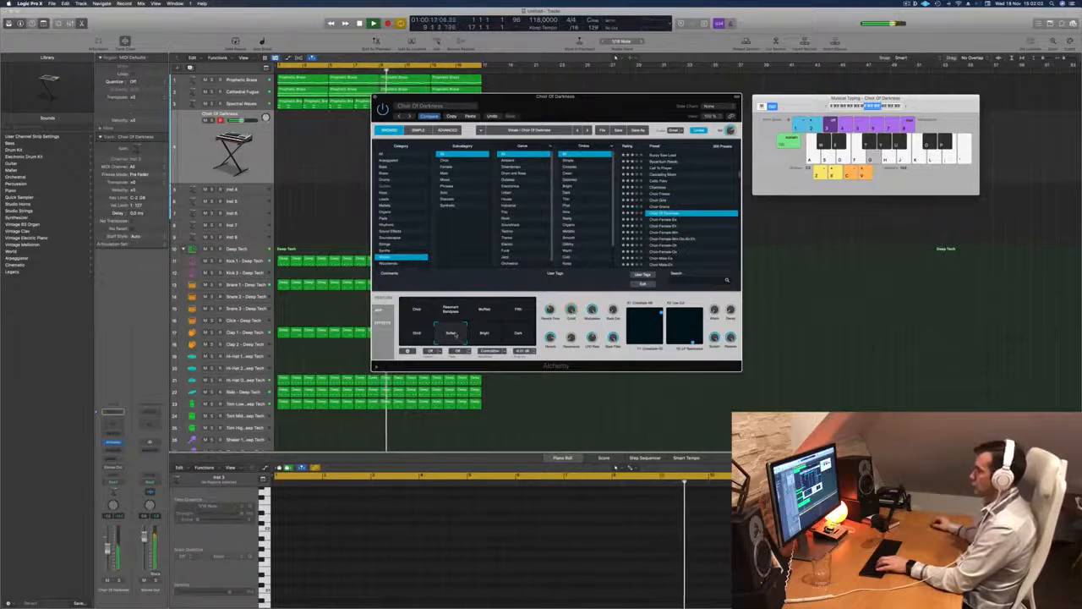
pyautogui.click(484, 334)
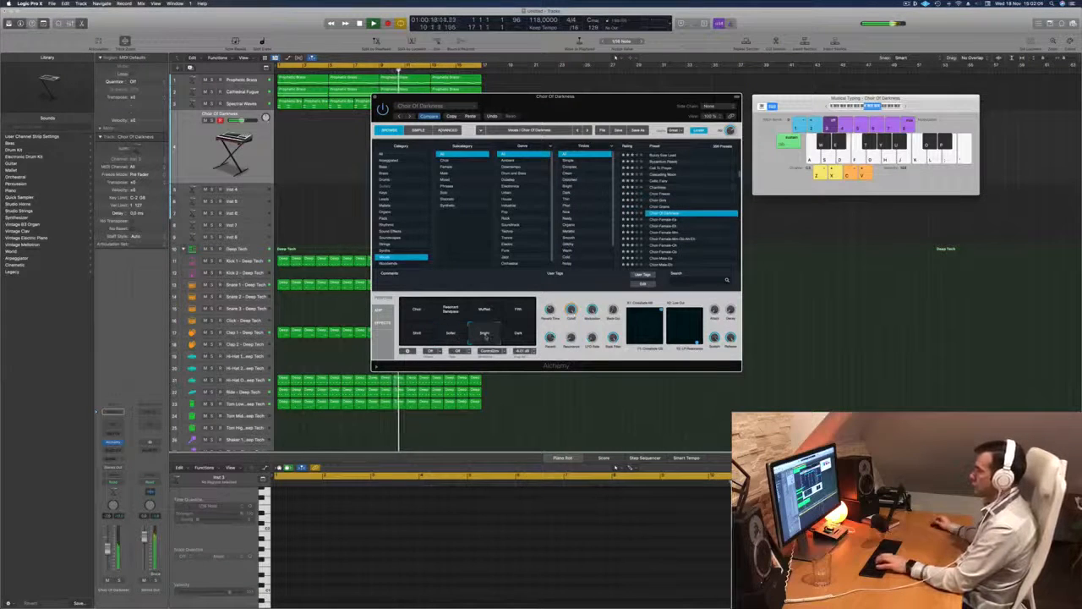
pyautogui.click(512, 336)
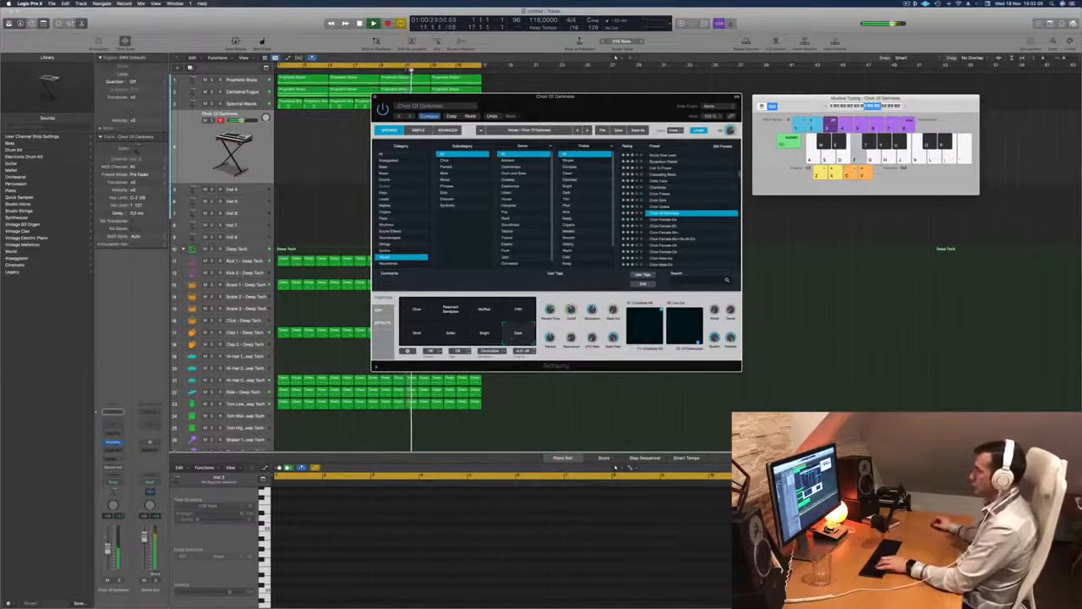
pyautogui.scroll(-1, 670, 217)
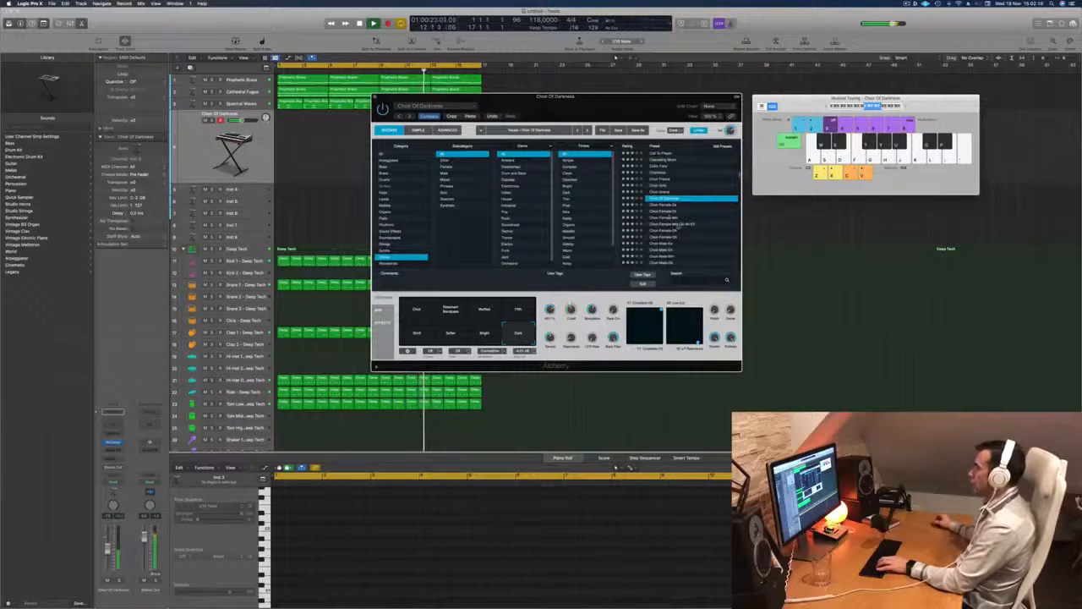
# Load the Choir-Female-Mm-Oo-Ah-Eh preset, try its More Delay, Slow Attack and Soft + Delay snapshots, and choose Muffled Chorus
pyautogui.click(677, 225)
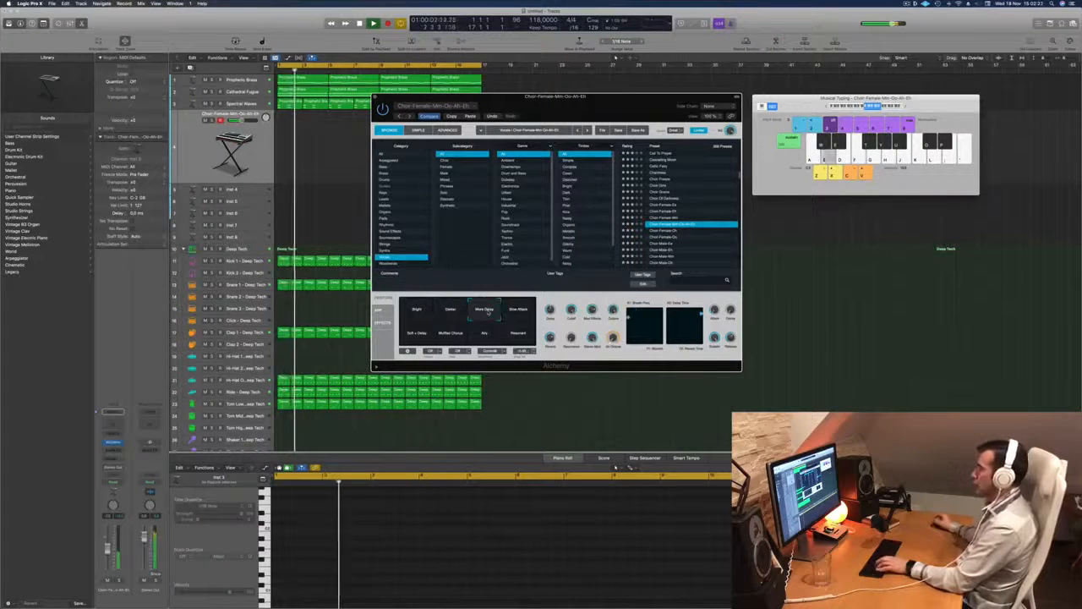
pyautogui.click(488, 313)
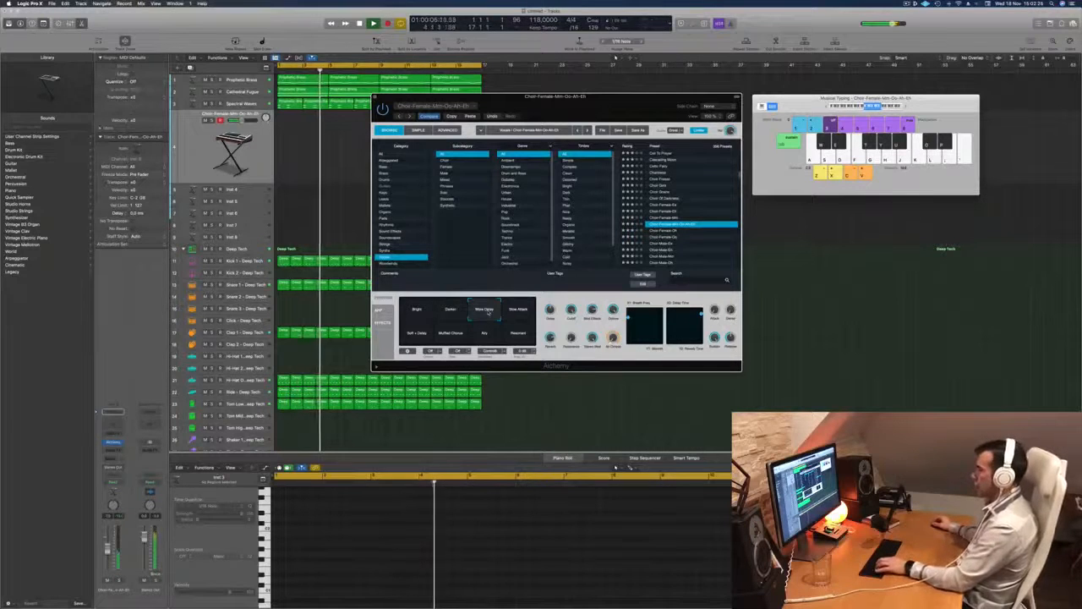
pyautogui.click(521, 311)
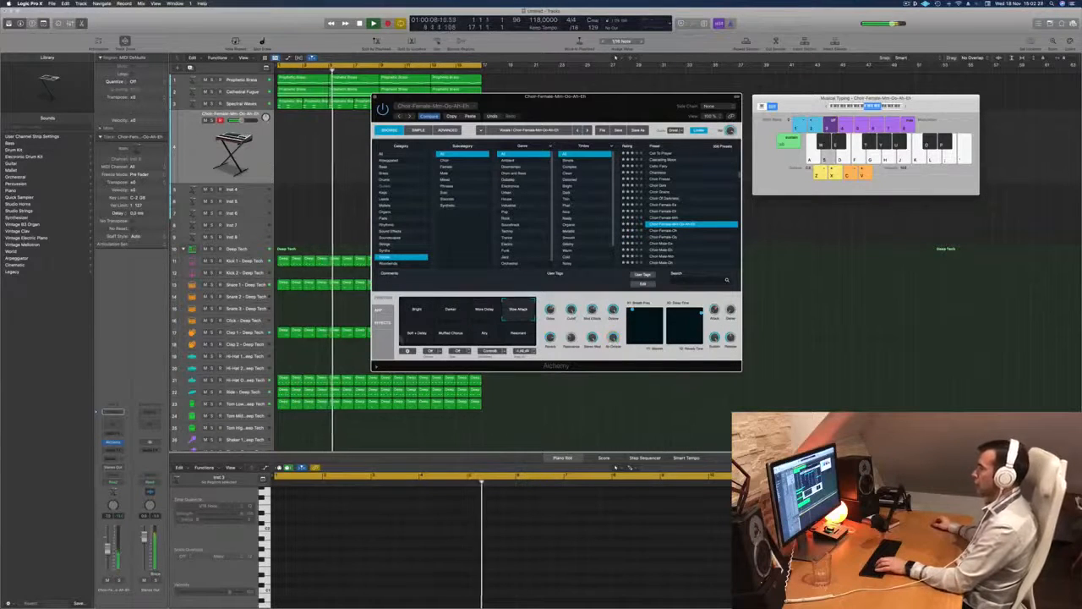
pyautogui.click(417, 335)
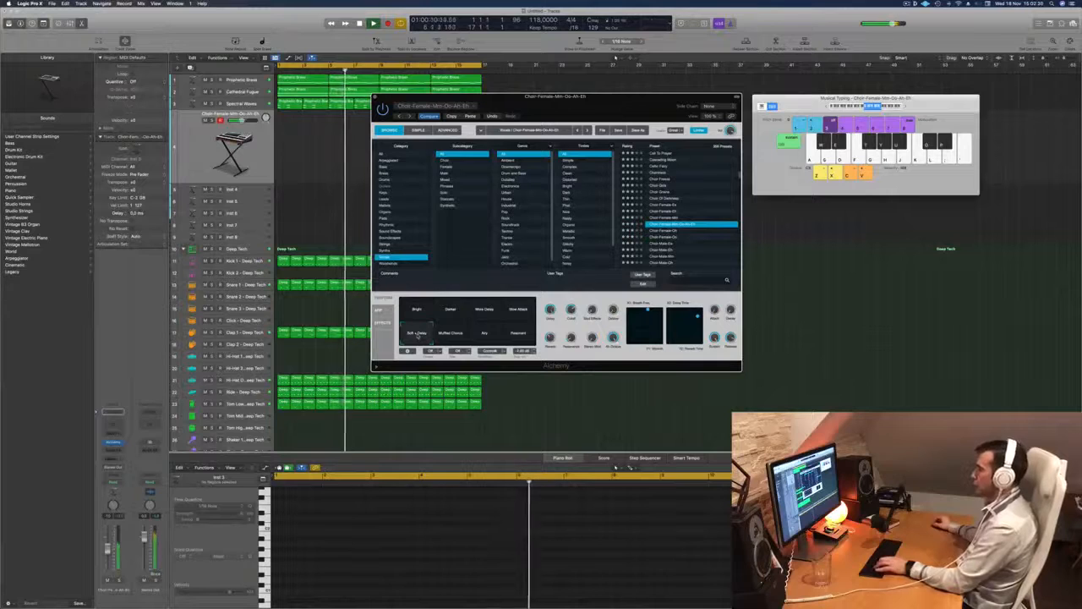
pyautogui.click(447, 337)
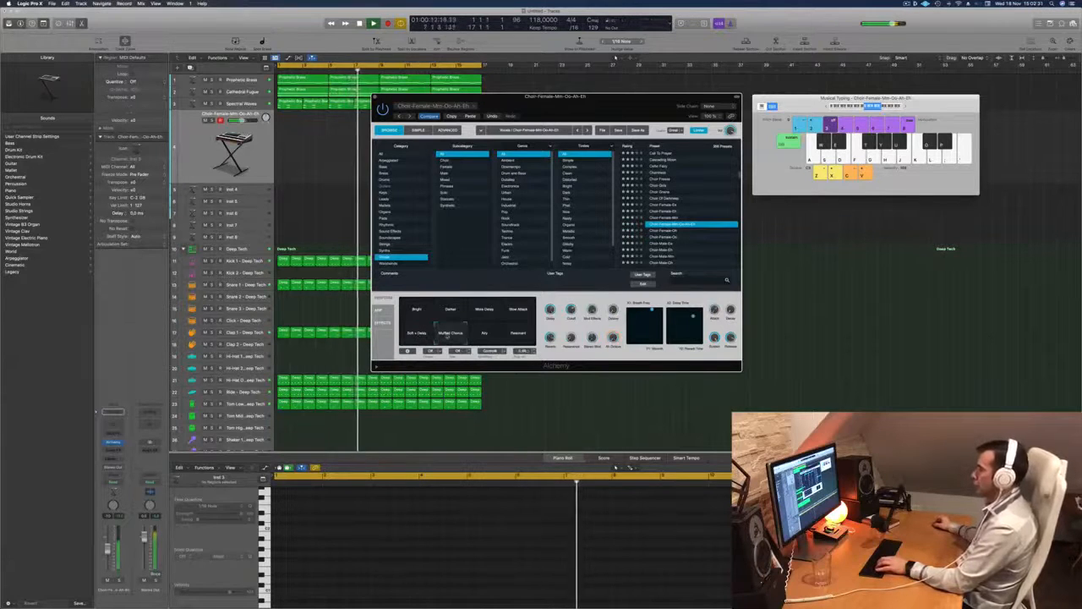
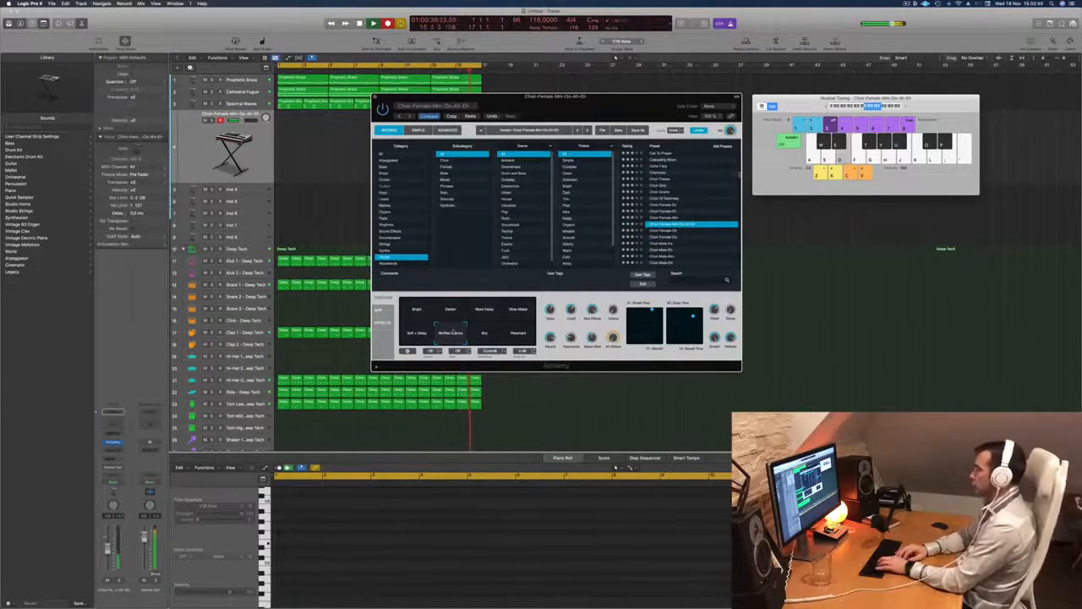
# Record a four-bar choir phrase of four repeated same-pitch notes and play it back with its notes selected
pyautogui.press('d')
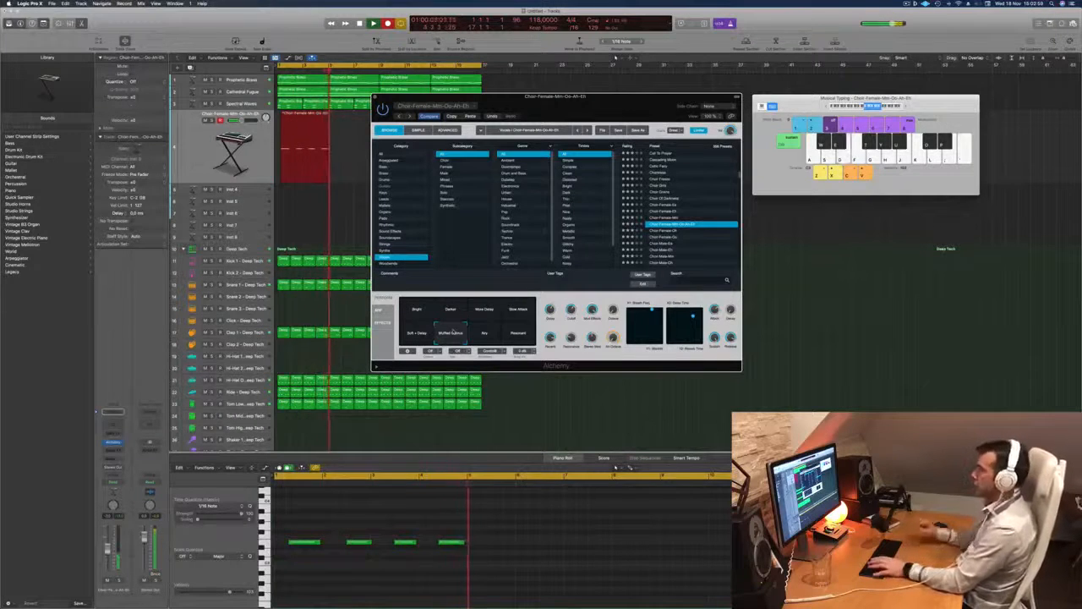
pyautogui.press('space')
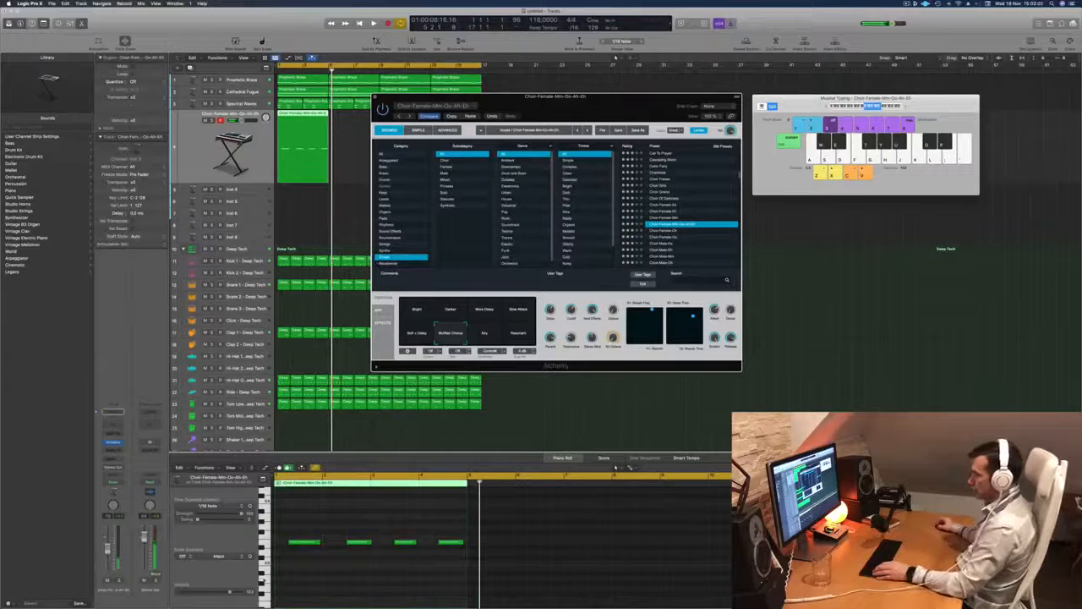
pyautogui.click(358, 587)
pyautogui.press('super+a')
pyautogui.press('space')
pyautogui.scroll(4, 356, 575)
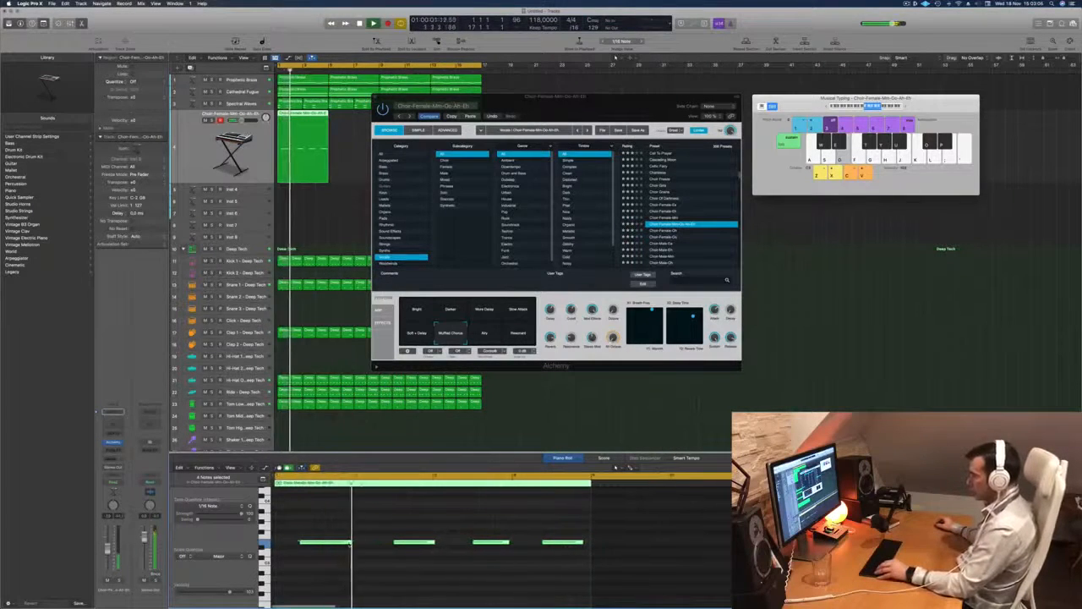
# Nudge the first note of the recorded choir phrase slightly earlier and replay from the beginning
pyautogui.click(336, 558)
pyautogui.click(324, 542)
pyautogui.press('Return')
pyautogui.hotkey('alt', 'Left')
pyautogui.press('Return')
pyautogui.scroll(-3, 318, 554)
# Delete the stray choir region at bar 15 and copy the four-bar phrase until it fills bars 1 to 16
pyautogui.moveTo(626, 94); pyautogui.dragTo(655, 134)
pyautogui.click(472, 116)
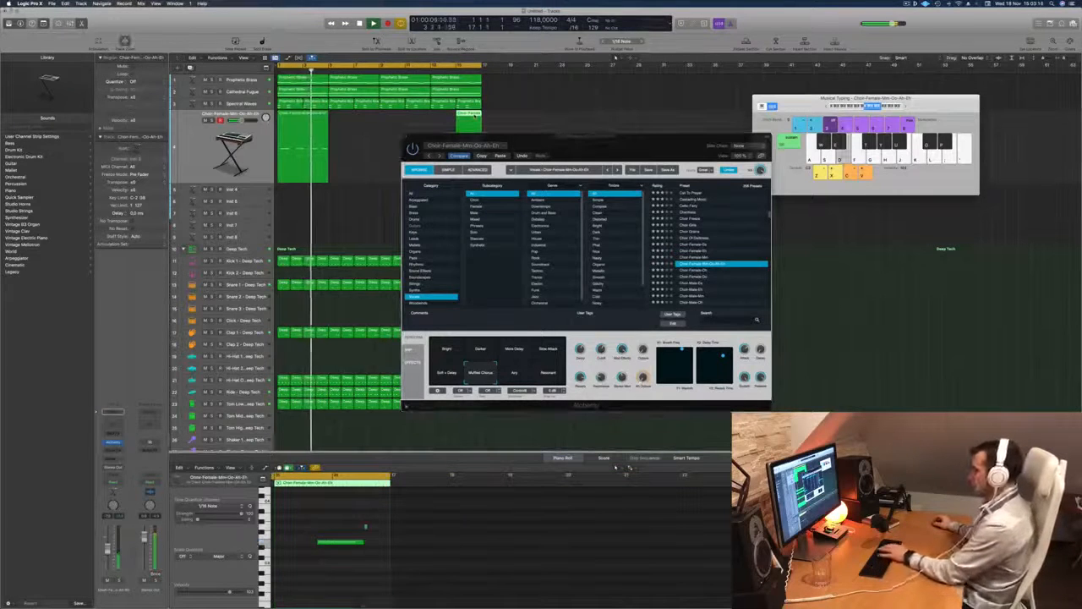
pyautogui.press('Delete')
pyautogui.click(299, 116)
pyautogui.moveTo(300, 116); pyautogui.dragTo(409, 119)
pyautogui.keyDown('shift'); pyautogui.click(308, 117); pyautogui.keyUp('shift')
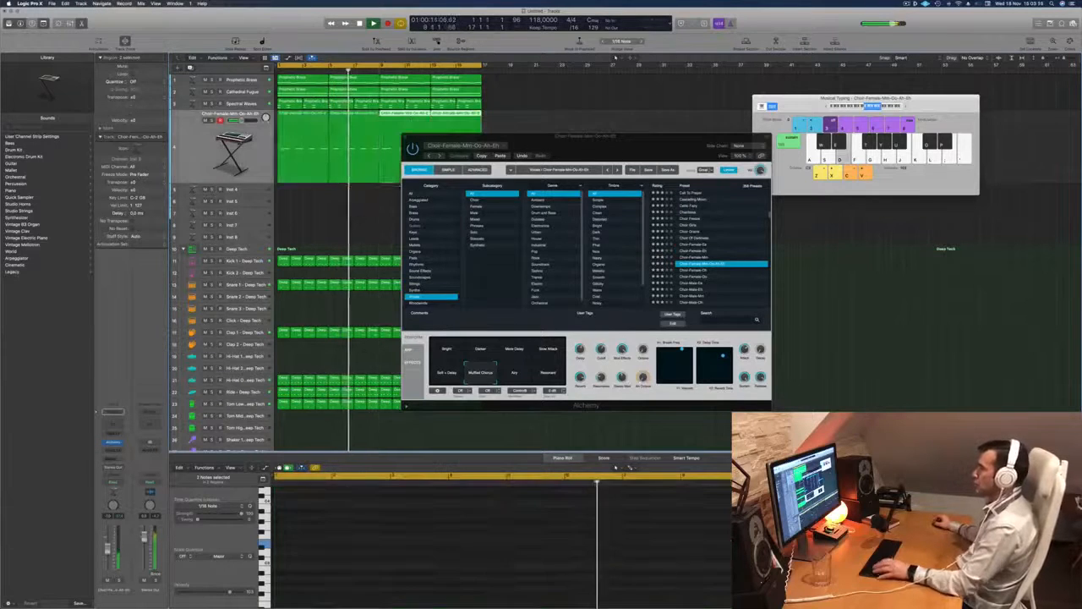
# Open the Cathedral Fugue track's Alchemy, go over its performance controls during playback, and close it
pyautogui.click(255, 93)
pyautogui.press('Return')
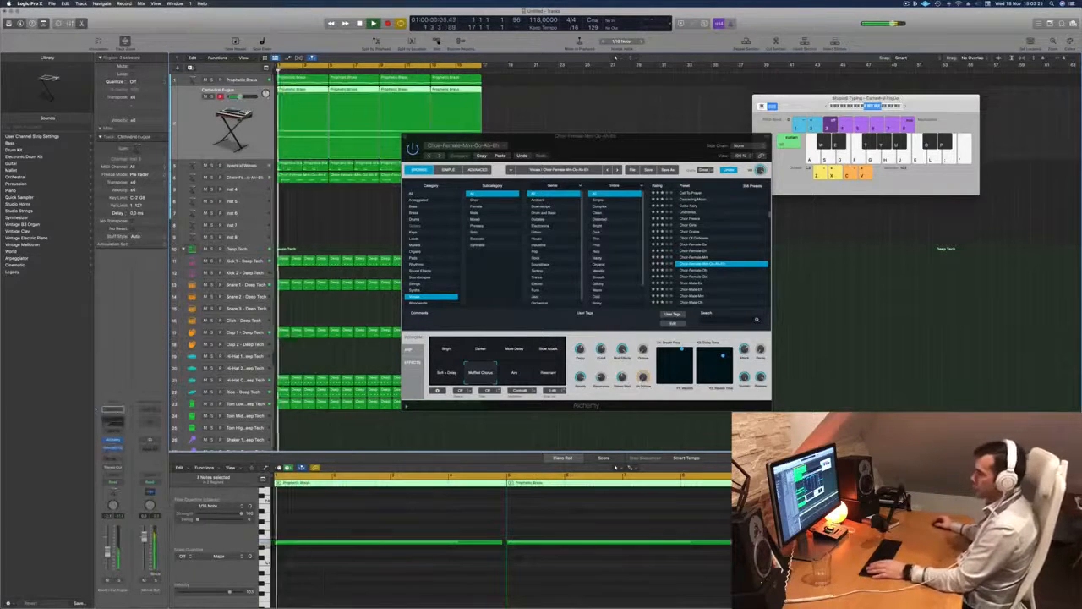
pyautogui.click(113, 441)
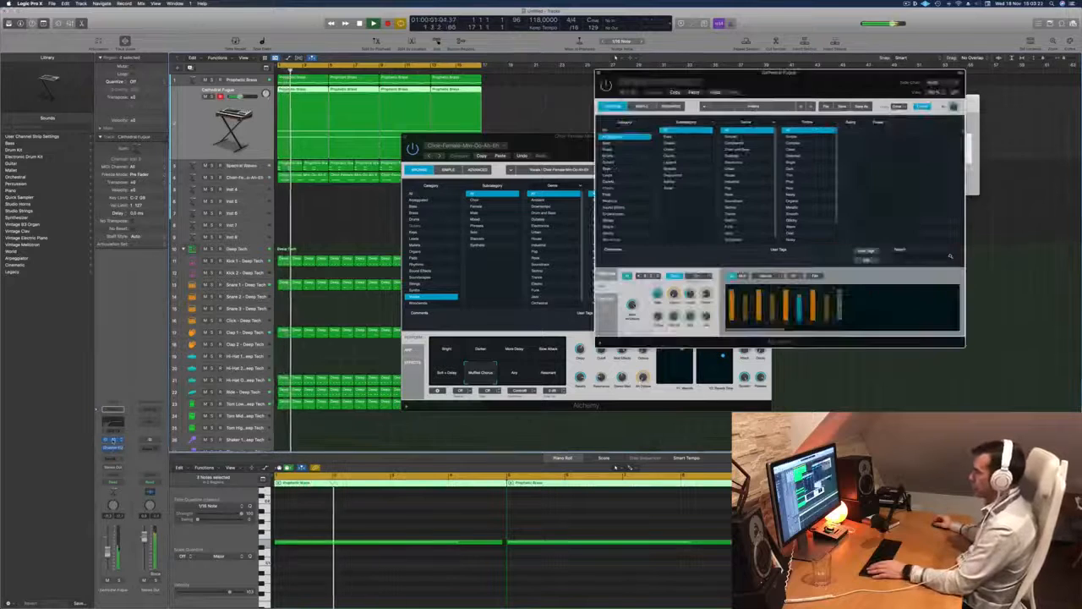
pyautogui.press('Return')
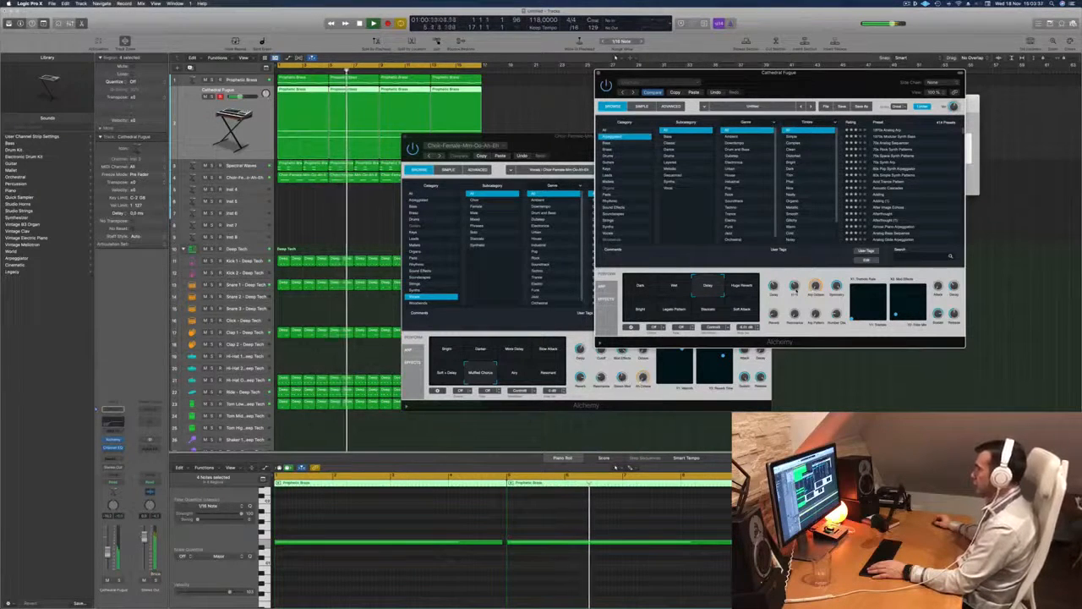
pyautogui.moveTo(810, 76); pyautogui.dragTo(752, 204)
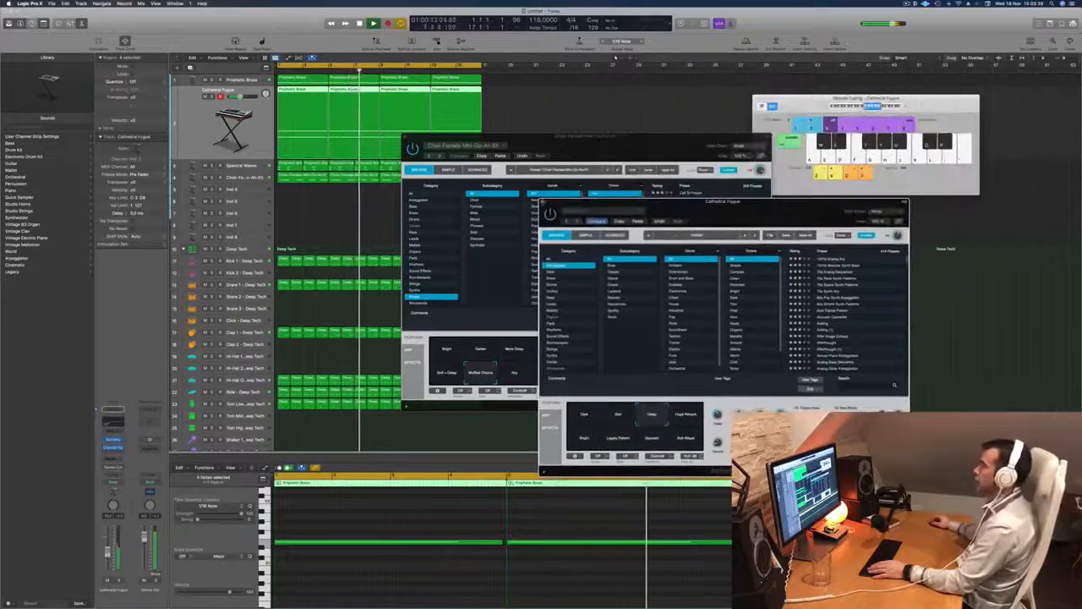
pyautogui.click(542, 201)
pyautogui.moveTo(592, 144); pyautogui.dragTo(778, 142)
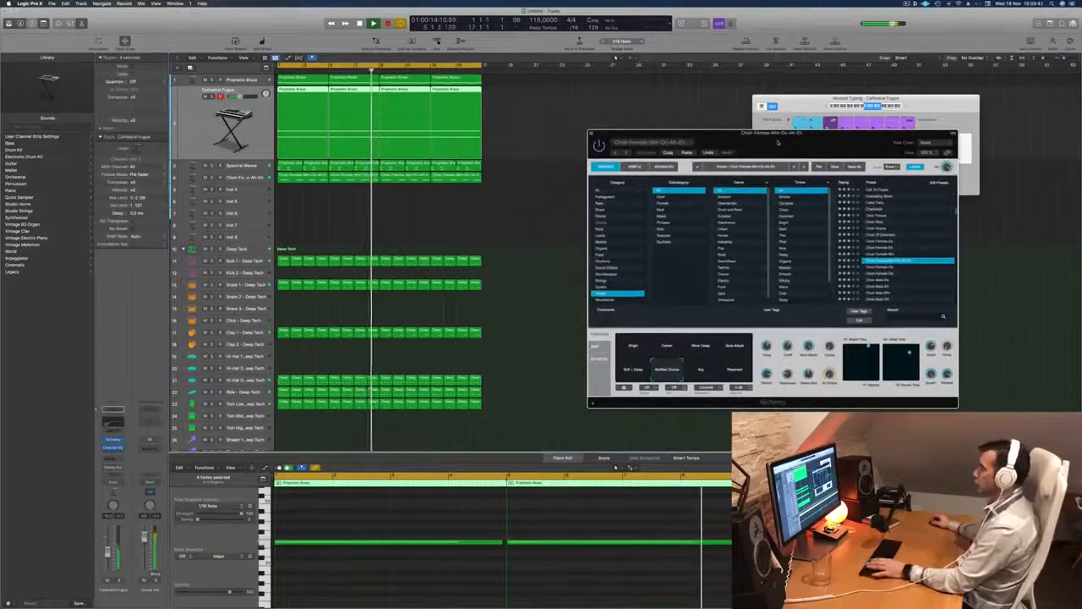
# Return to the choir track and check its Muffled Chorus sound in Alchemy against the arrangement
pyautogui.click(245, 181)
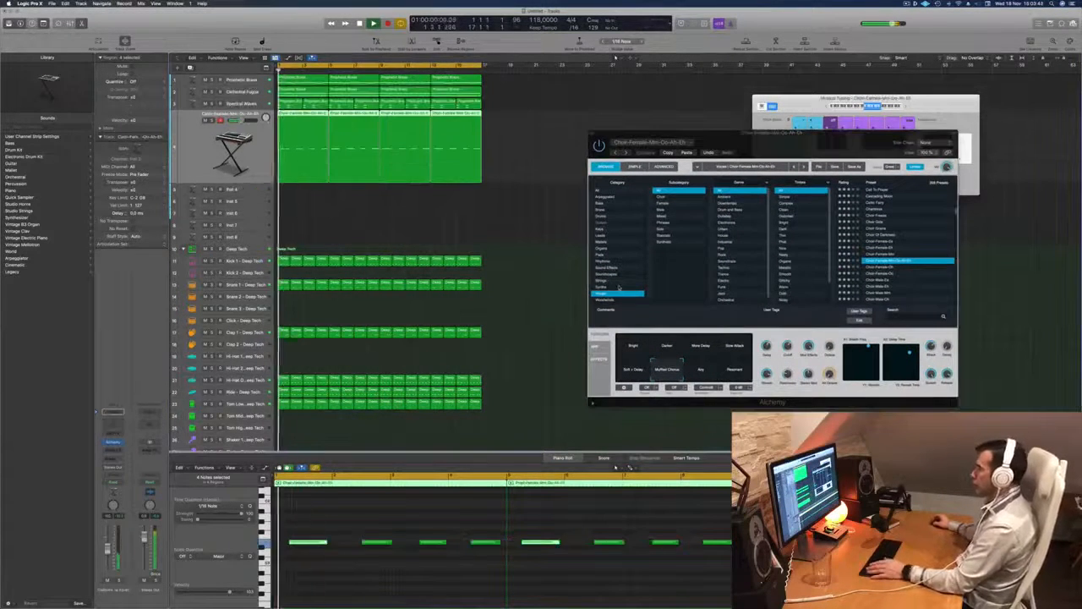
pyautogui.moveTo(774, 149); pyautogui.dragTo(596, 180)
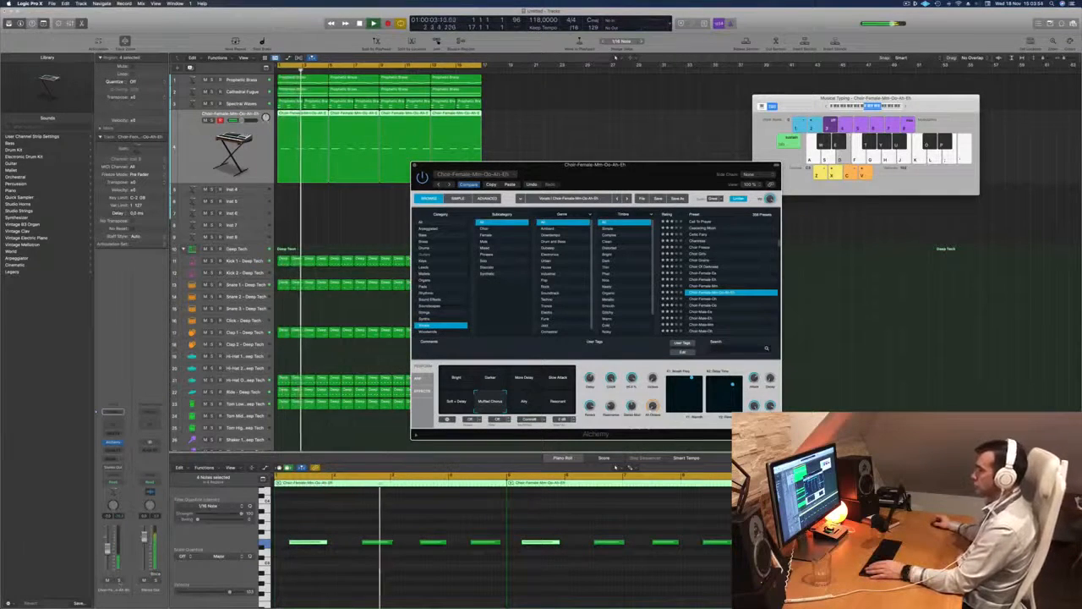
pyautogui.moveTo(637, 166); pyautogui.dragTo(820, 116)
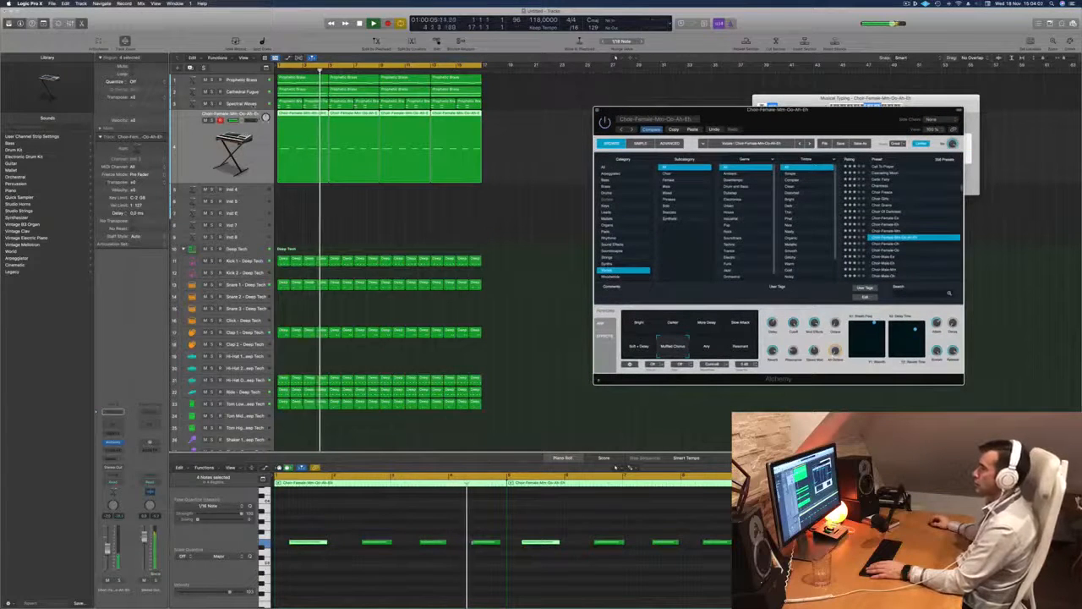
# Recheck the Cathedral Fugue arpeggio's Alchemy settings during playback, close them, and move the choir instrument window aside
pyautogui.click(251, 91)
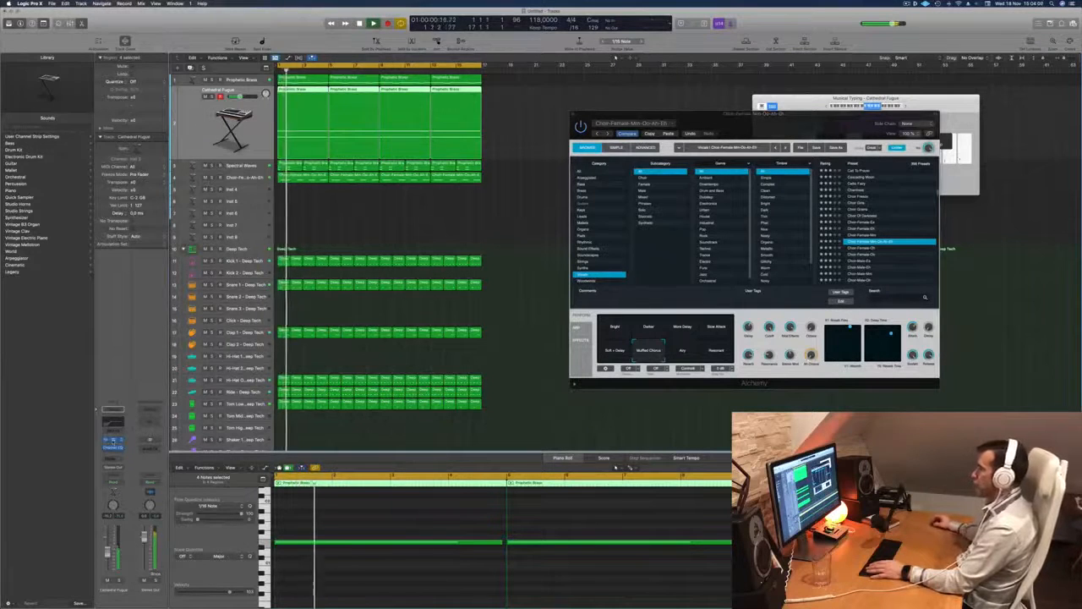
pyautogui.click(114, 441)
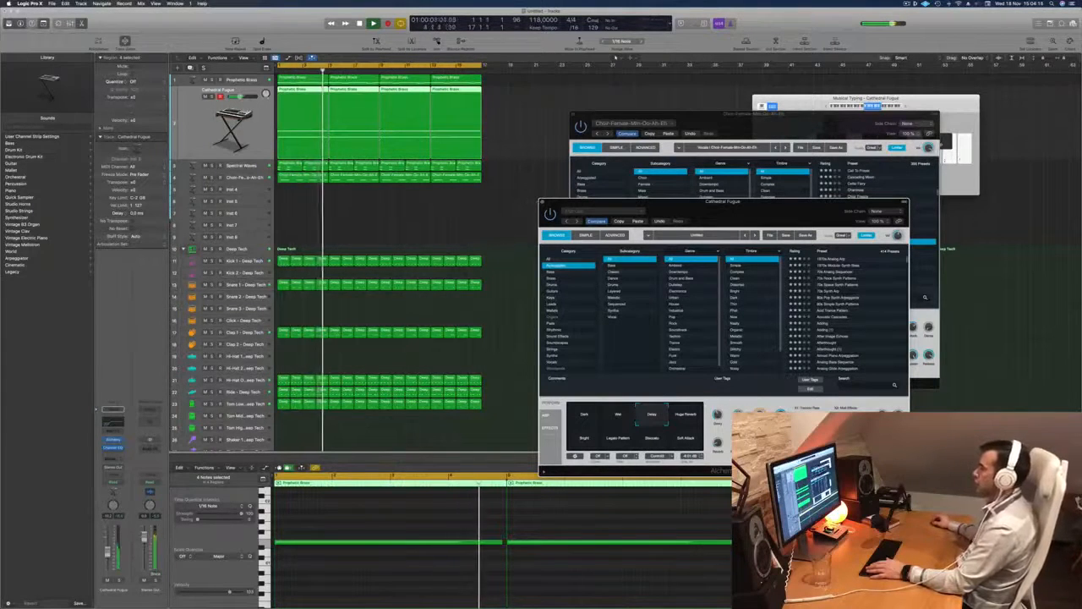
pyautogui.click(542, 201)
pyautogui.moveTo(717, 126); pyautogui.dragTo(773, 116)
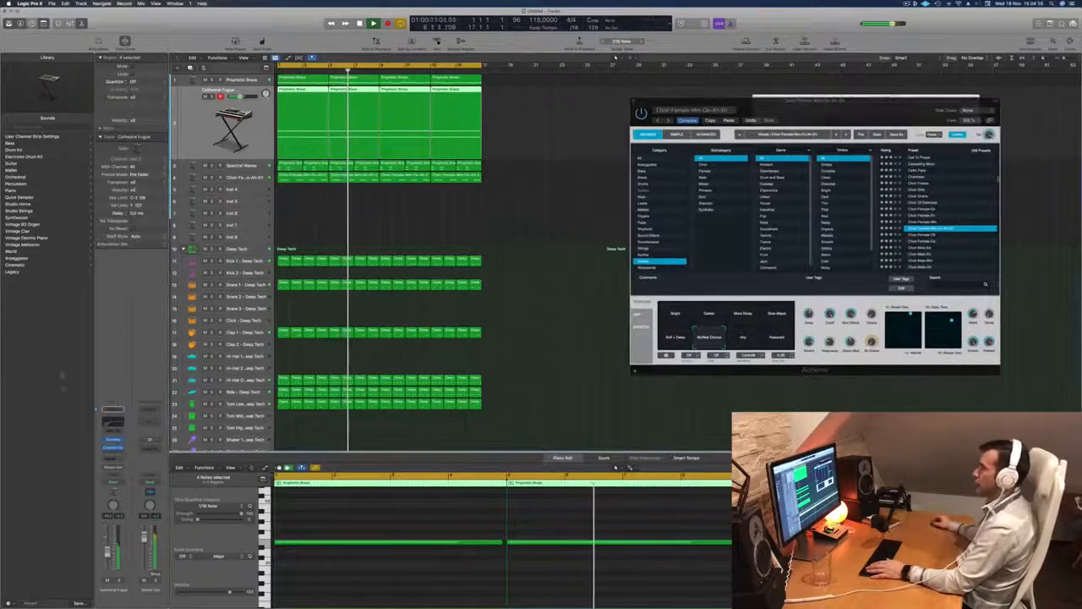
# Set the low cut of the Cathedral Fugue track's Channel EQ to 166 Hz and close the EQ
pyautogui.click(113, 447)
pyautogui.moveTo(558, 273)
pyautogui.mouseDown()
pyautogui.moveTo(510, 271)
pyautogui.moveTo(546, 272)
pyautogui.mouseUp()
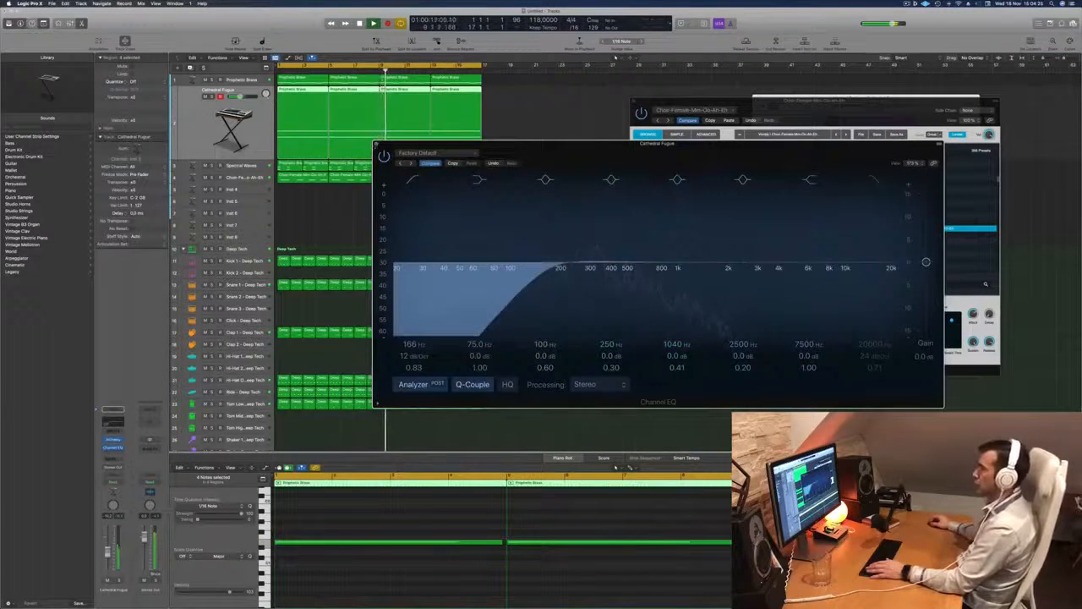
pyautogui.click(376, 144)
# Reopen the female choir track's Alchemy, place its window beside the musical typing keyboard, and restart playback
pyautogui.click(251, 180)
pyautogui.press('Return')
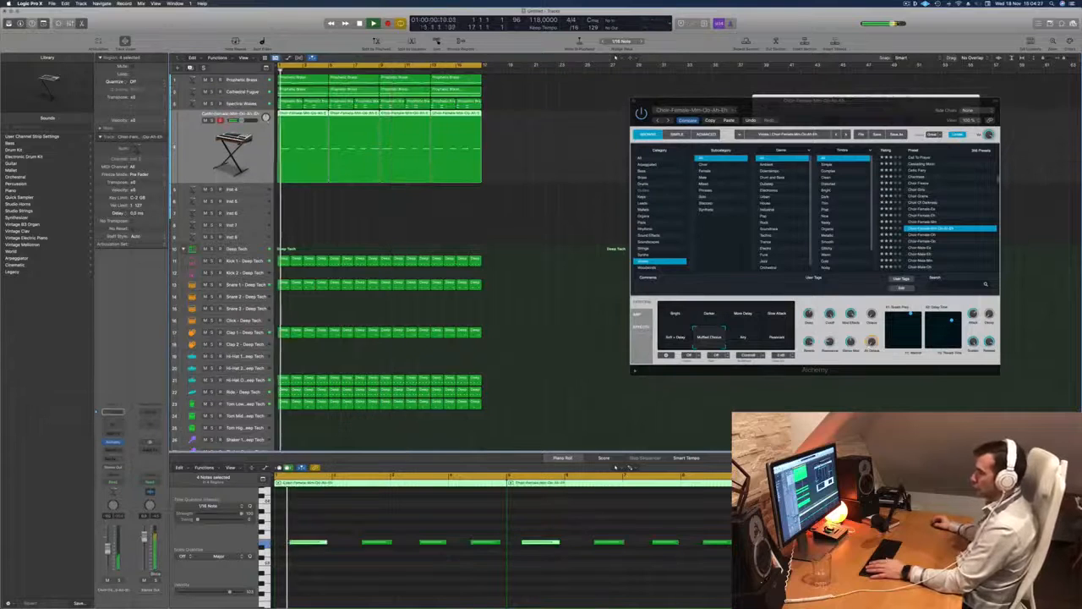
pyautogui.click(113, 443)
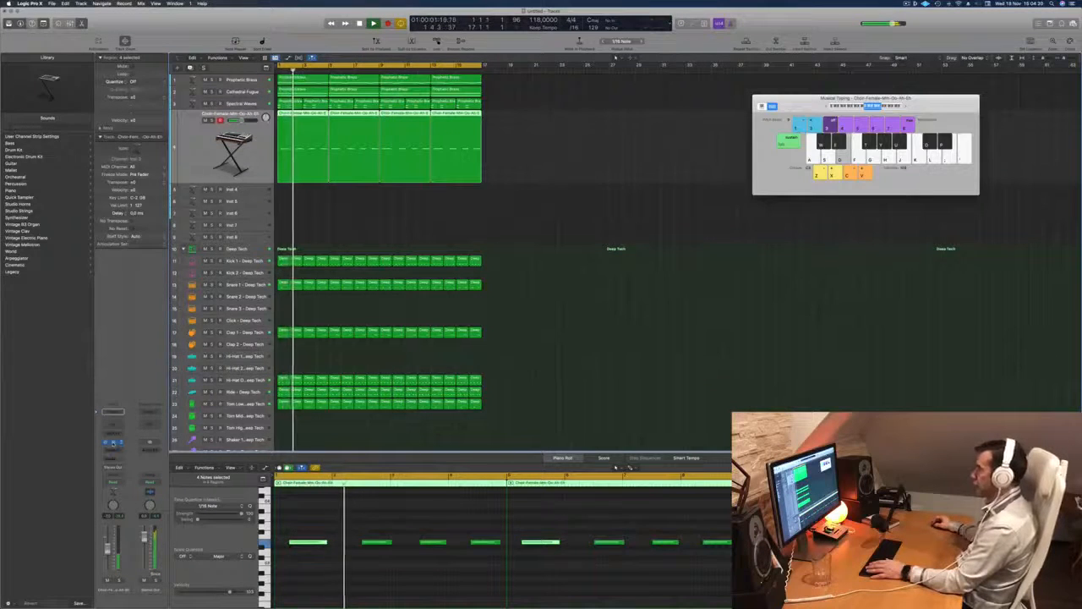
pyautogui.click(114, 442)
pyautogui.moveTo(849, 104); pyautogui.dragTo(665, 116)
pyautogui.press('space')
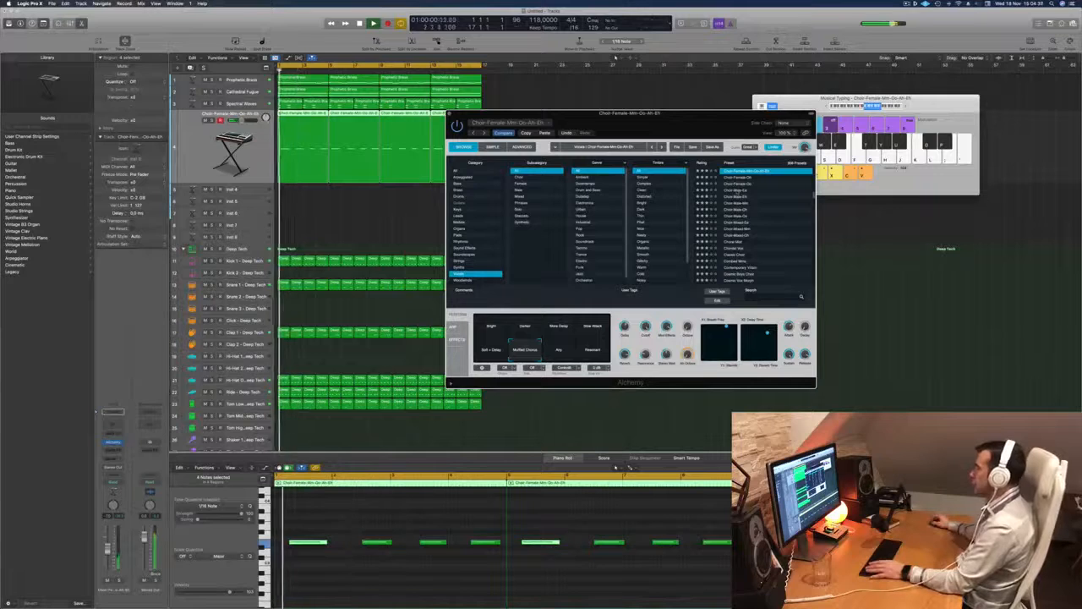
# Audition Alchemy's male choir and Combed Mimi vocal presets during playback and load Crow Girls on the choir track
pyautogui.click(736, 191)
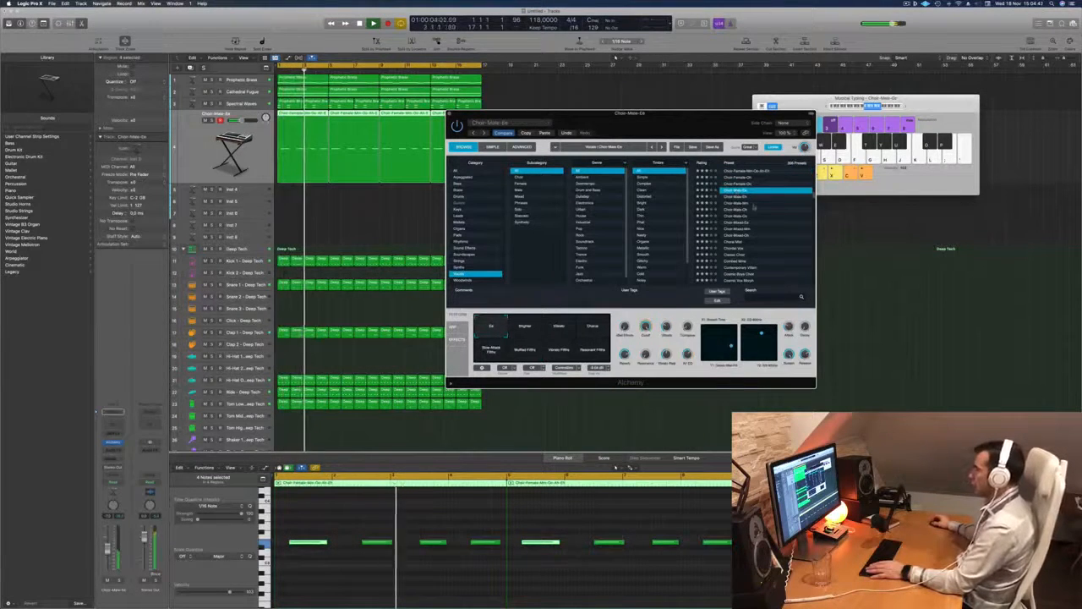
pyautogui.click(738, 211)
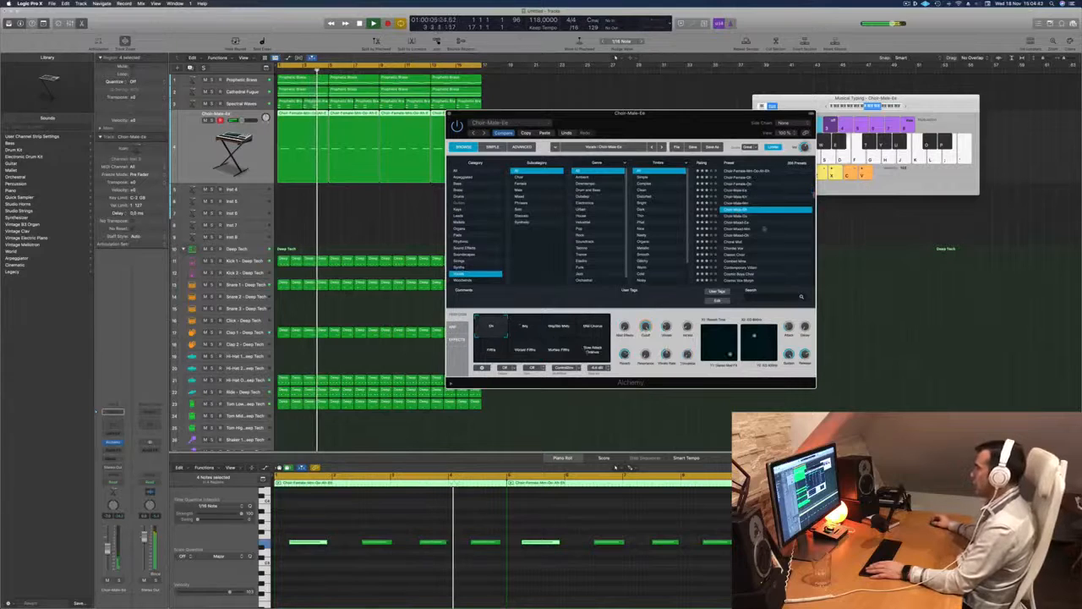
pyautogui.scroll(-2, 763, 227)
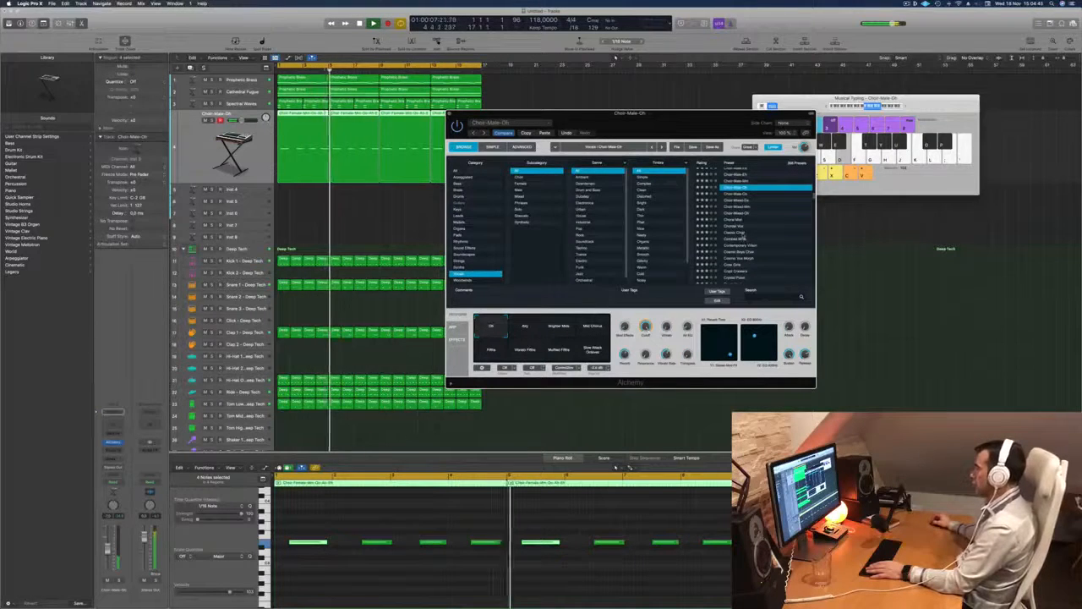
pyautogui.click(742, 239)
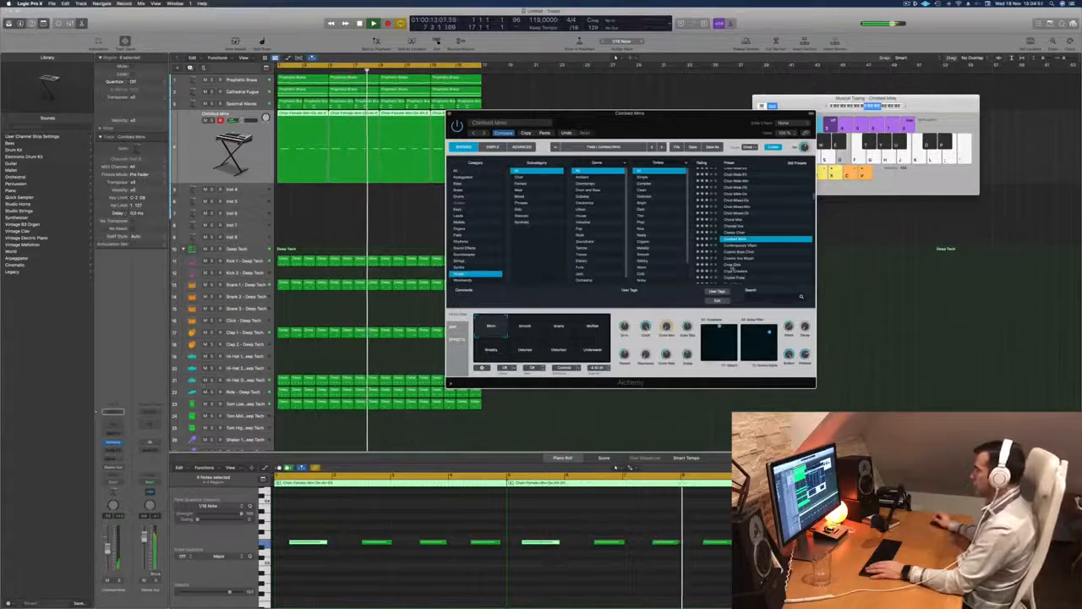
pyautogui.click(729, 263)
pyautogui.scroll(-1, 763, 240)
pyautogui.scroll(-5, 763, 241)
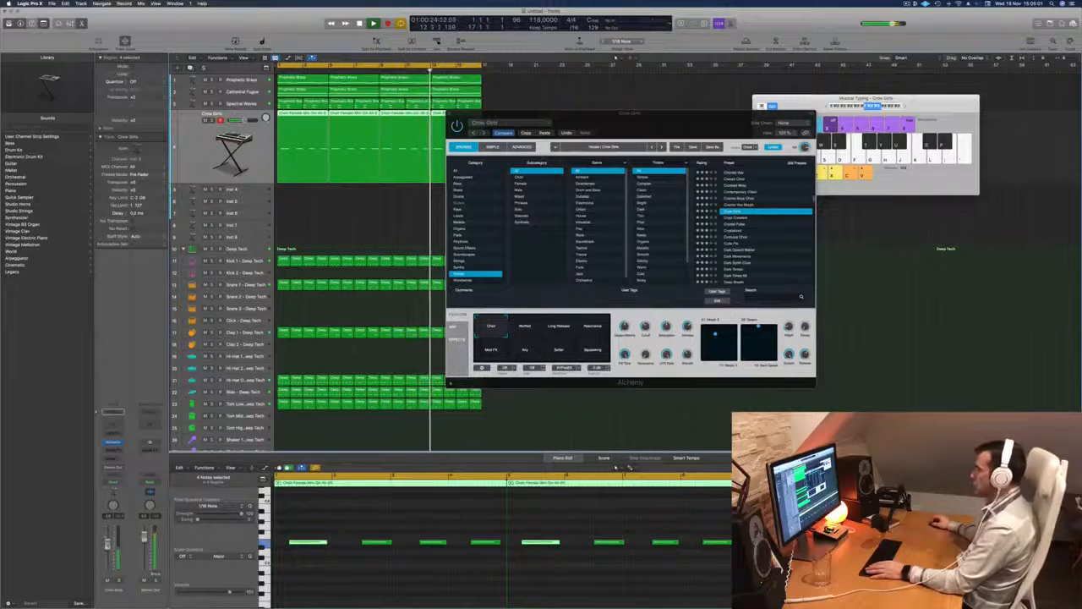
# Try all the choir notes one octave lower in the Piano Roll during playback
pyautogui.click(407, 598)
pyautogui.press('super+a')
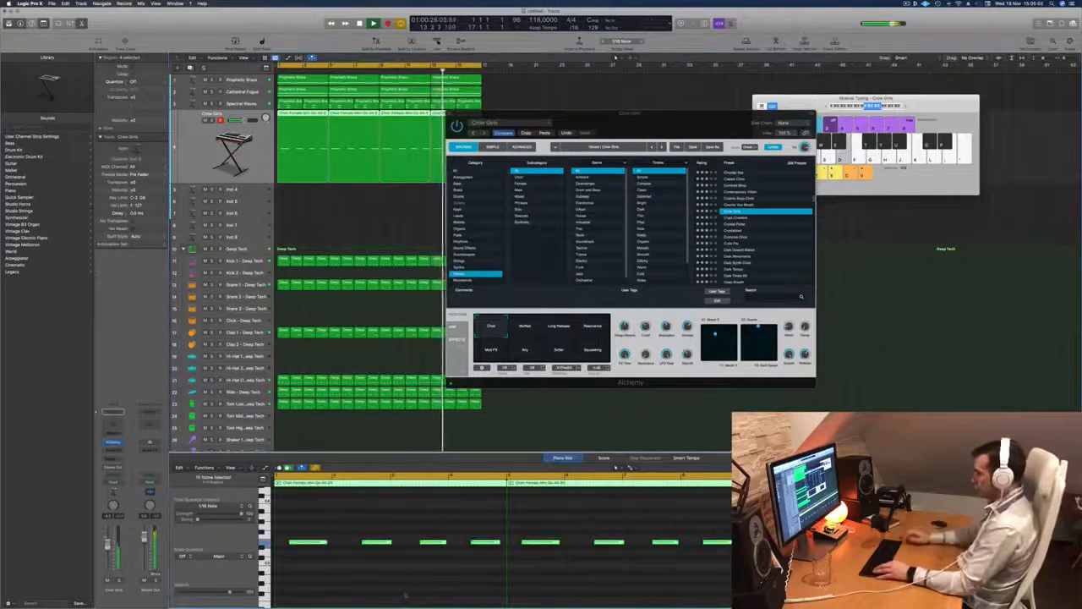
pyautogui.hotkey('alt', 'shift', 'Down')
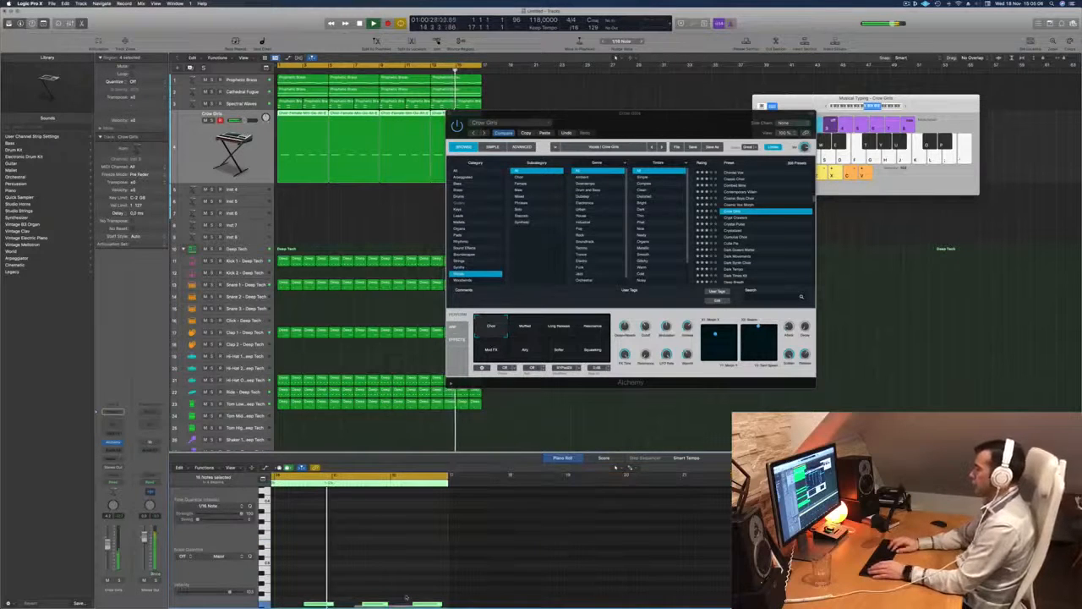
pyautogui.hotkey('alt', 'shift', 'Up')
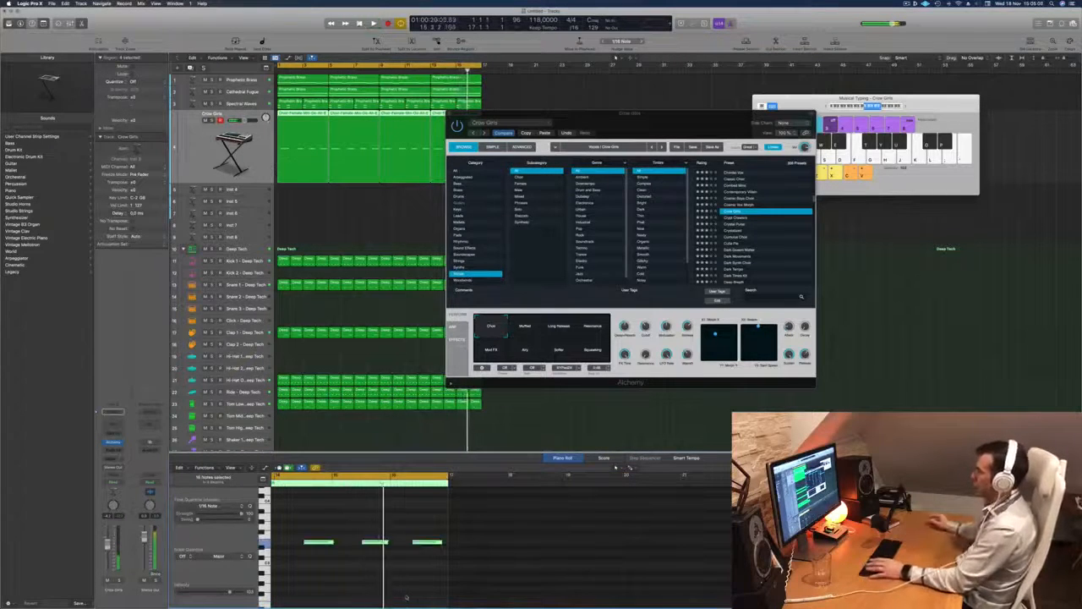
# Audition Crow Girls' Long Release, Resonance, Mod FX, Airy and Squeaking variations, briefly soloing the track for the last one
pyautogui.press('Return')
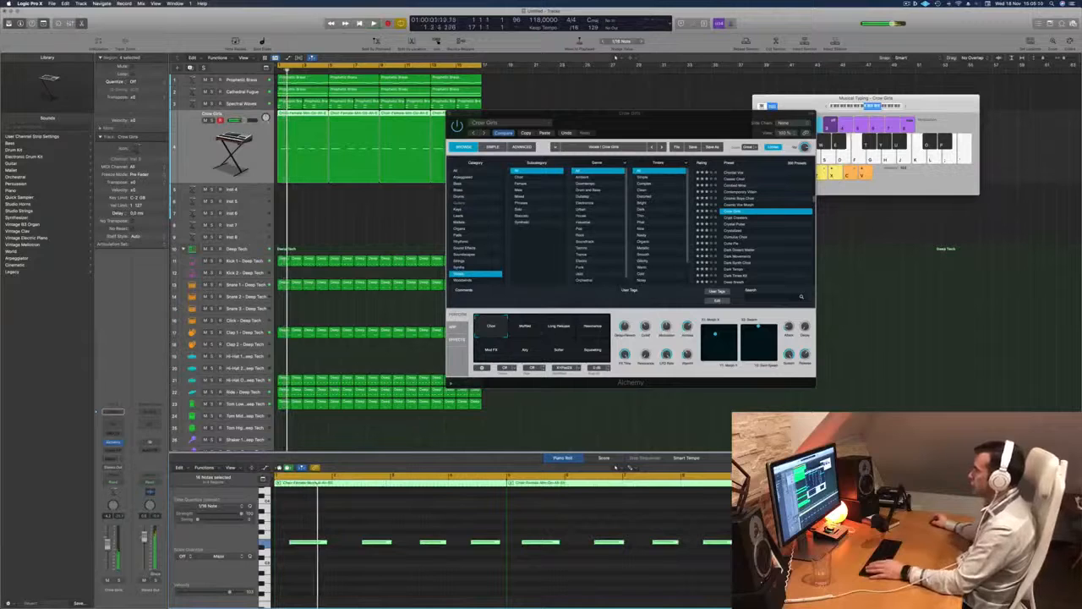
pyautogui.click(558, 326)
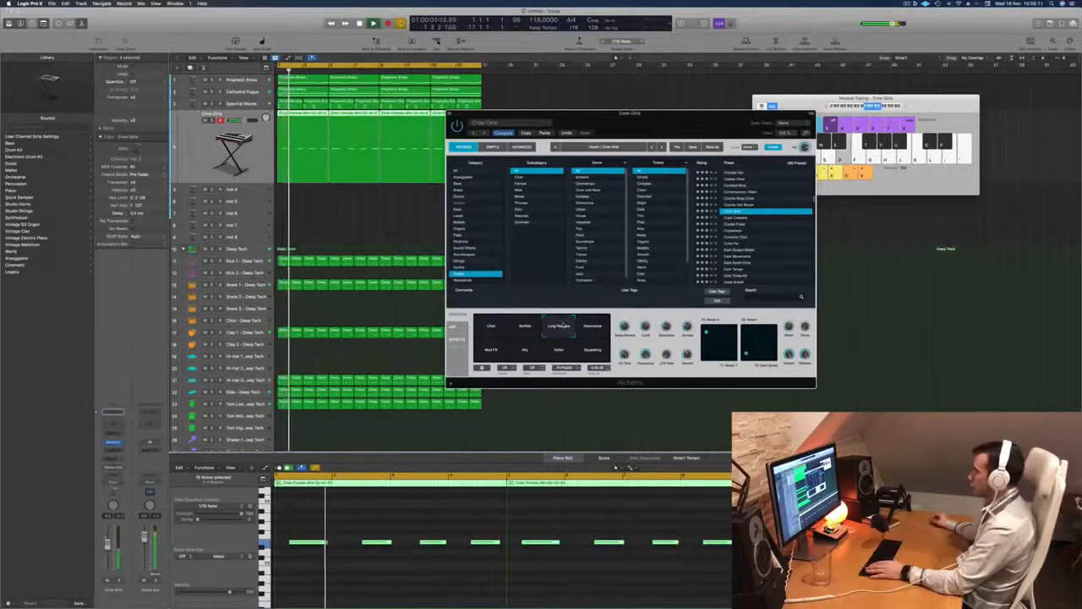
pyautogui.click(591, 325)
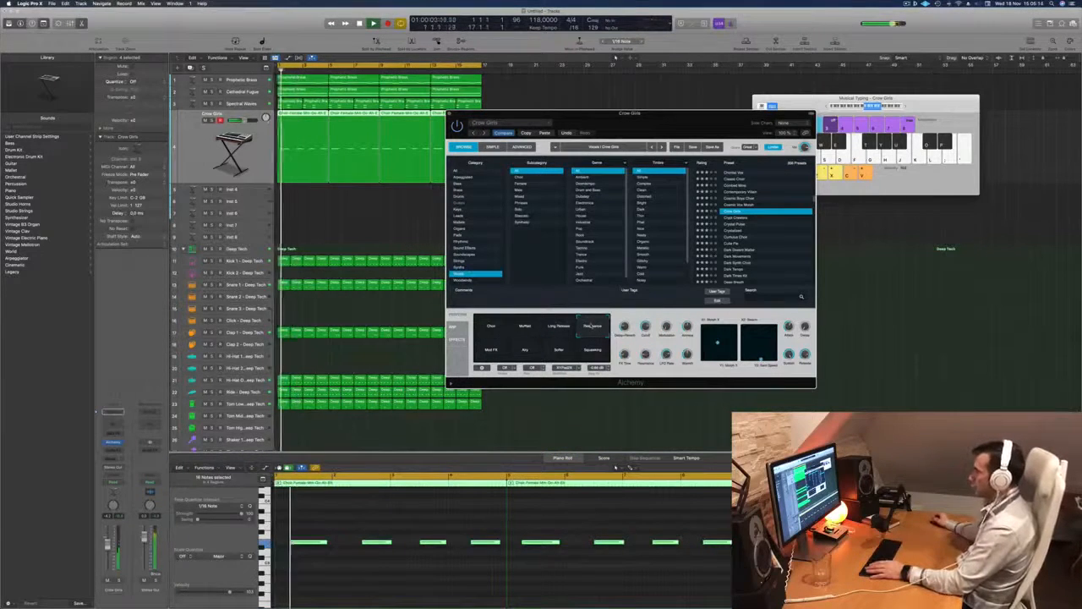
pyautogui.click(489, 349)
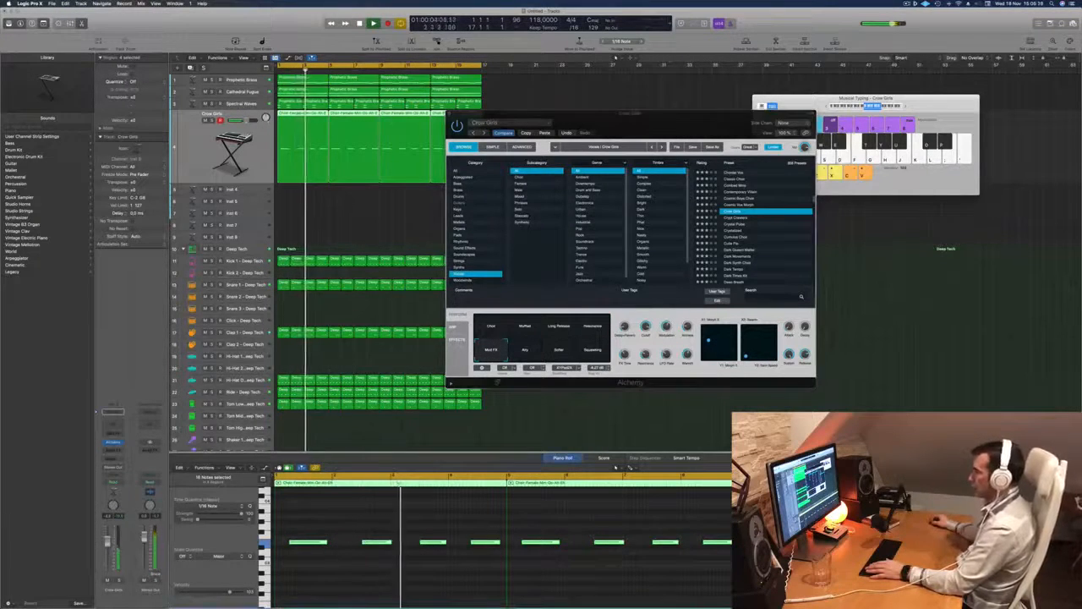
pyautogui.click(523, 349)
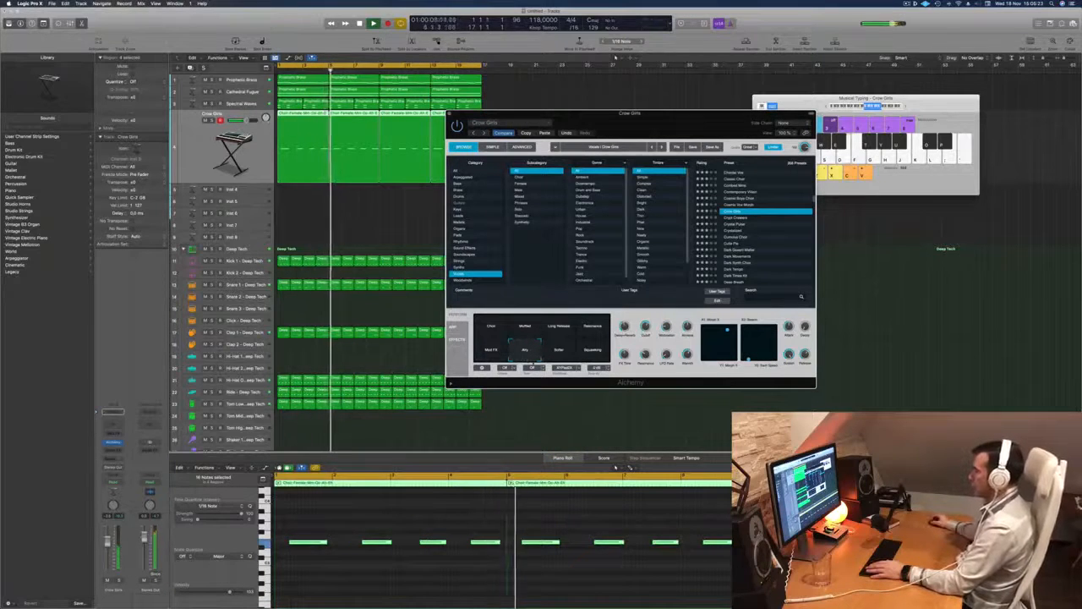
pyautogui.click(589, 353)
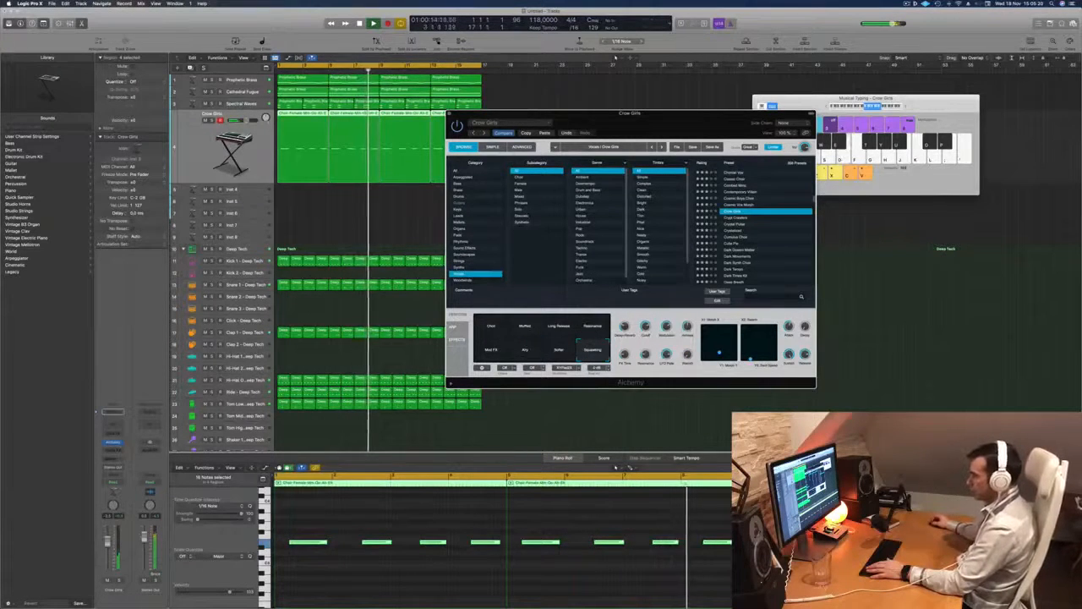
pyautogui.click(119, 581)
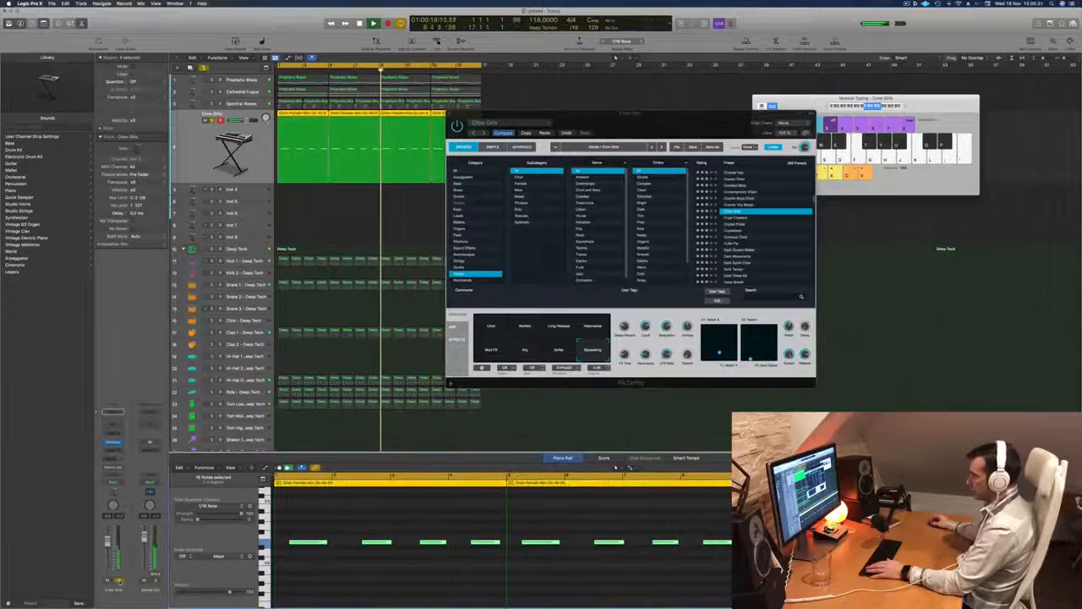
pyautogui.click(120, 581)
pyautogui.press('Return')
# Choose the Mod FX variation for Crow Girls, check it in solo and in the mix, and close Alchemy
pyautogui.click(498, 350)
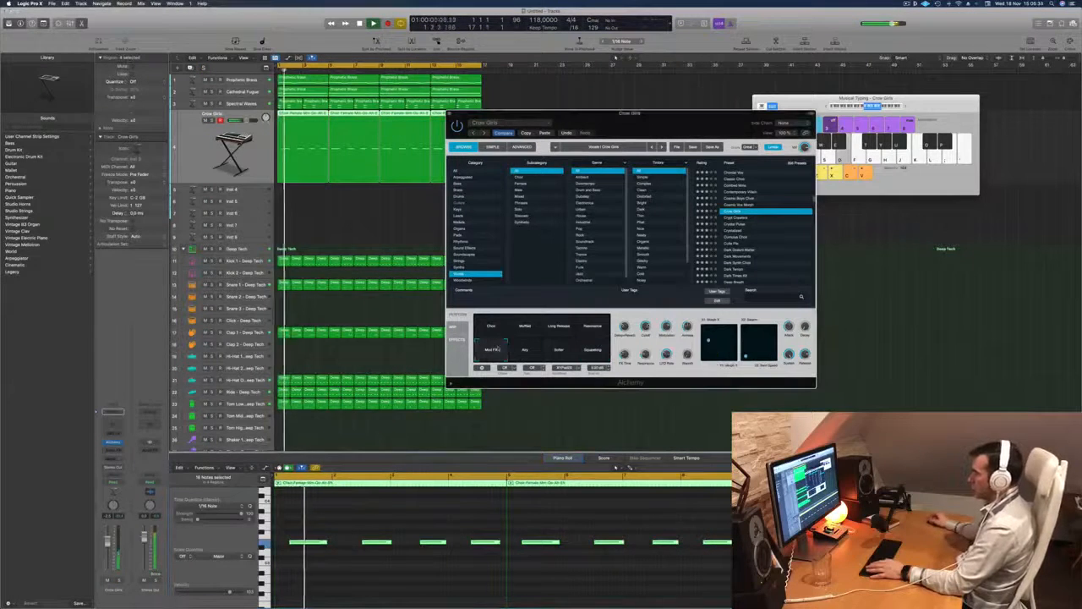
pyautogui.click(119, 581)
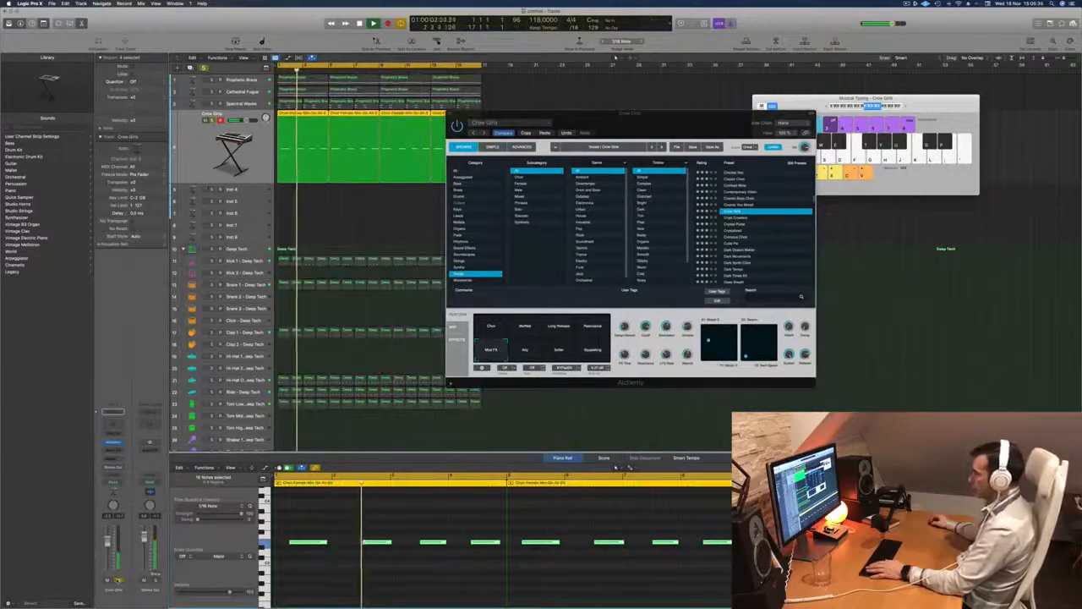
pyautogui.click(119, 581)
pyautogui.press('Return')
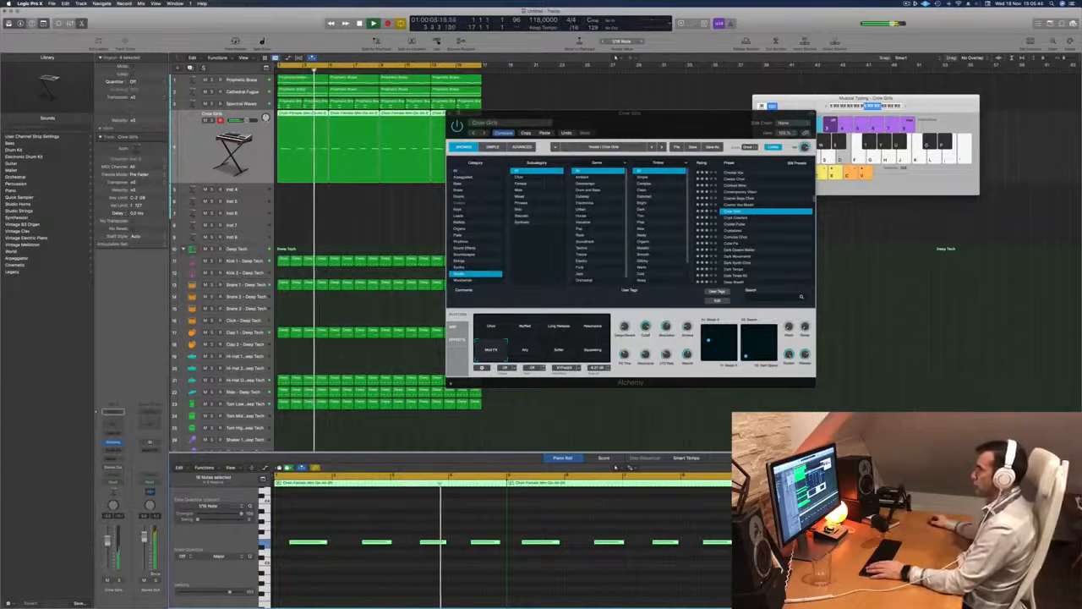
pyautogui.click(449, 114)
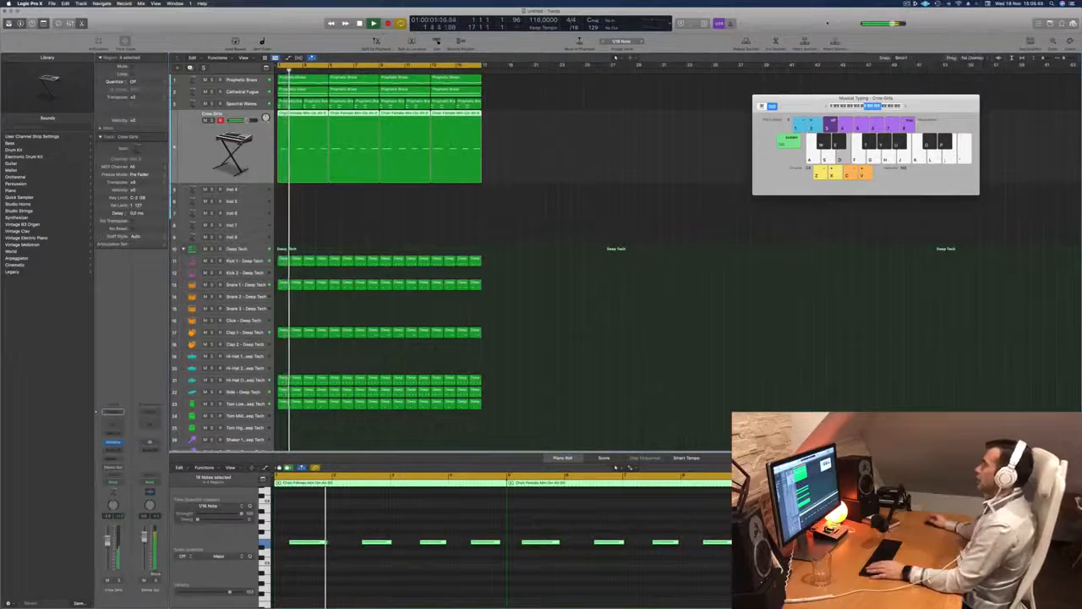
# Create a new track with duplicate settings from the Crow Girls track
pyautogui.click(549, 137)
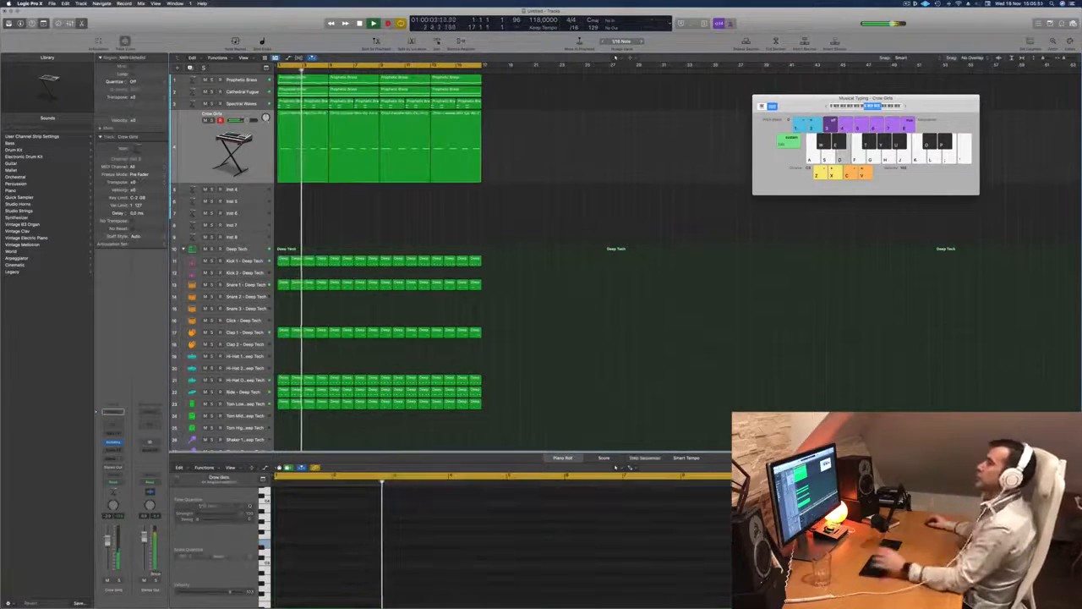
pyautogui.click(175, 151)
pyautogui.press('Return')
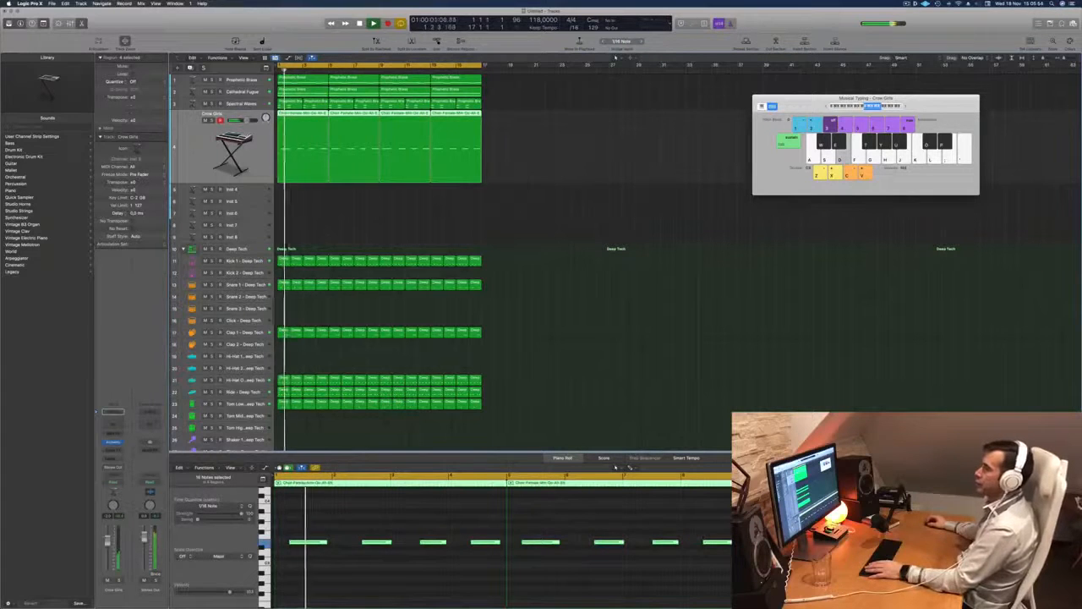
pyautogui.press('super+d')
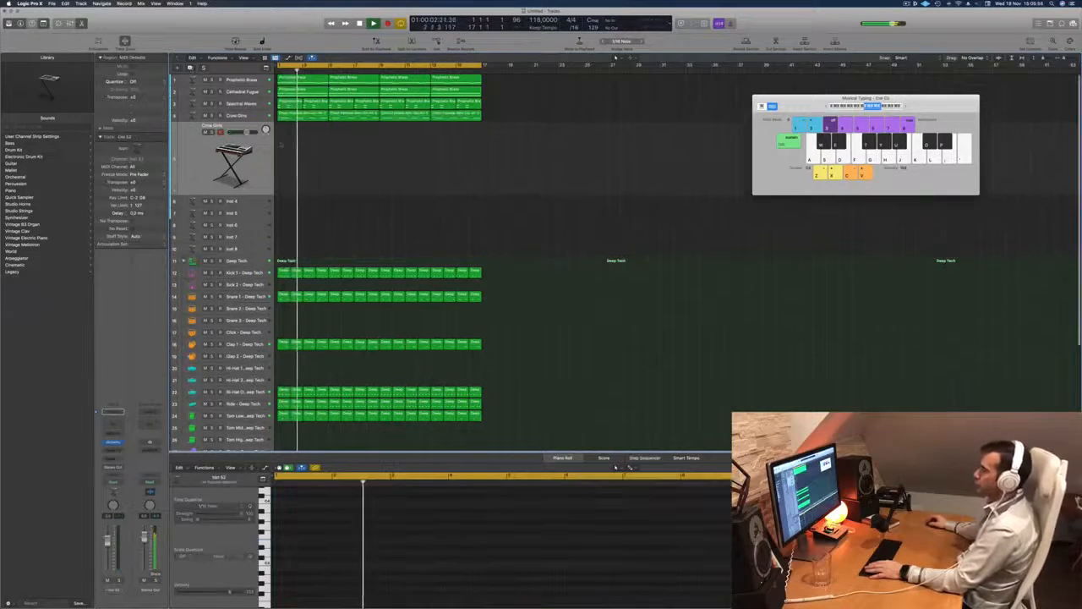
pyautogui.press('space')
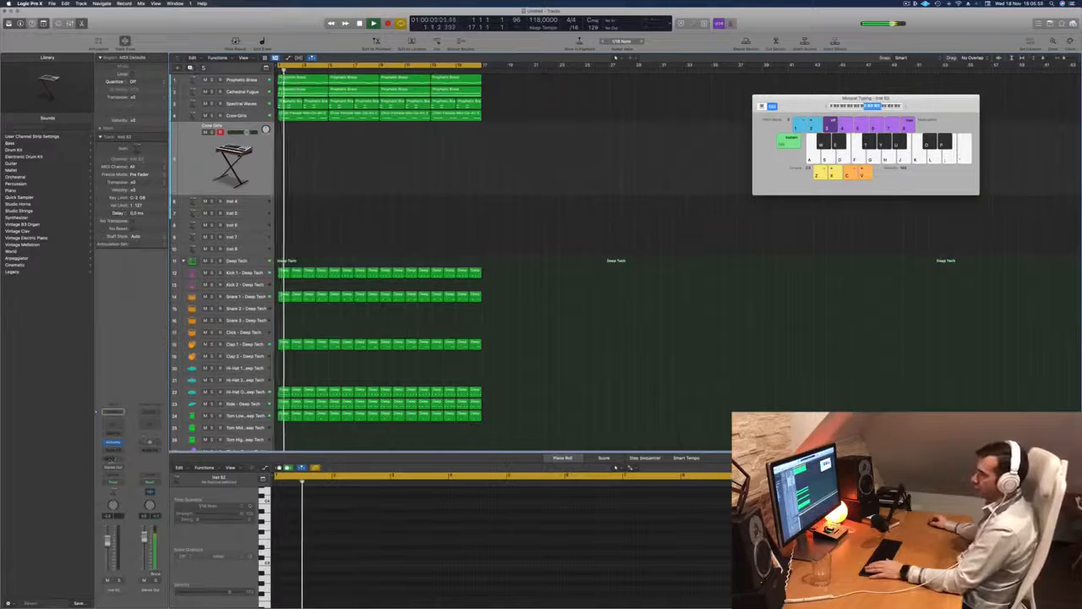
# Send the duplicated Crow Girls track to Bus 8 and insert a stereo SilverVerb on that bus's aux channel
pyautogui.click(112, 457)
pyautogui.moveTo(116, 468)
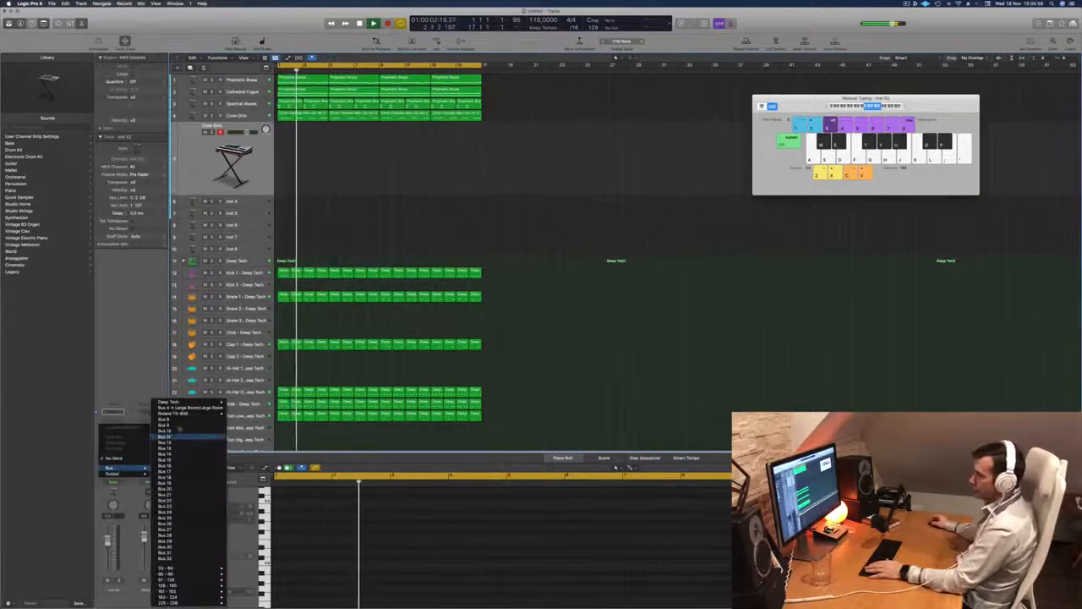
pyautogui.click(169, 420)
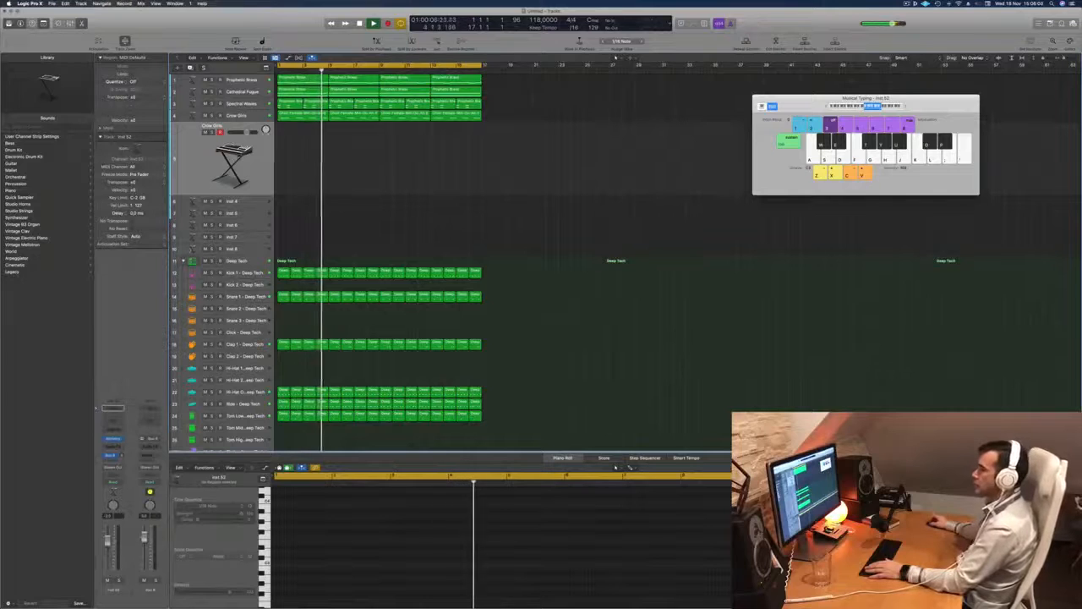
pyautogui.click(151, 445)
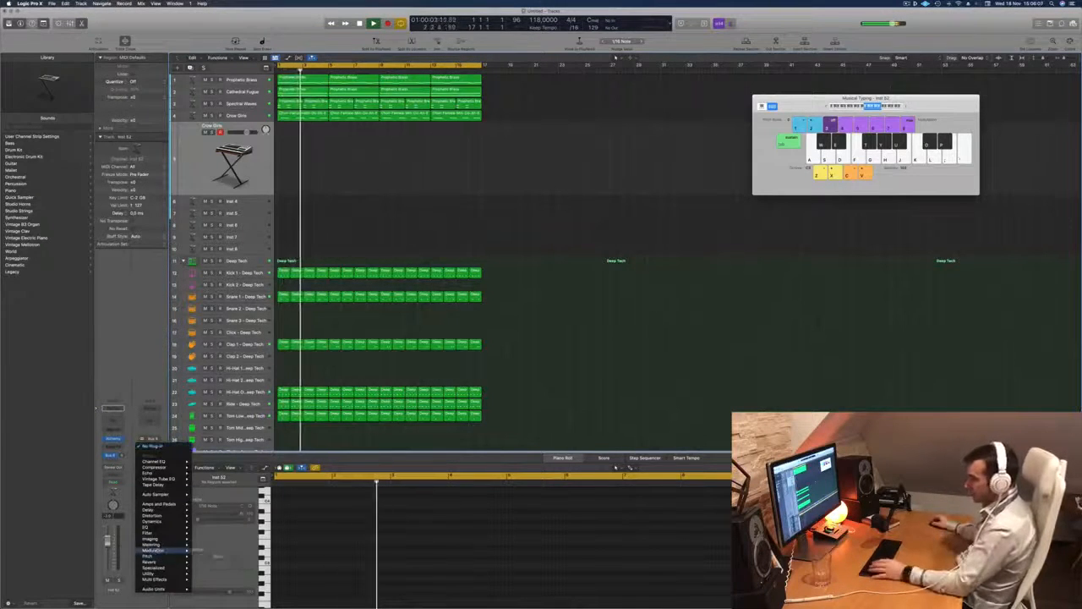
pyautogui.moveTo(155, 561)
pyautogui.moveTo(226, 574)
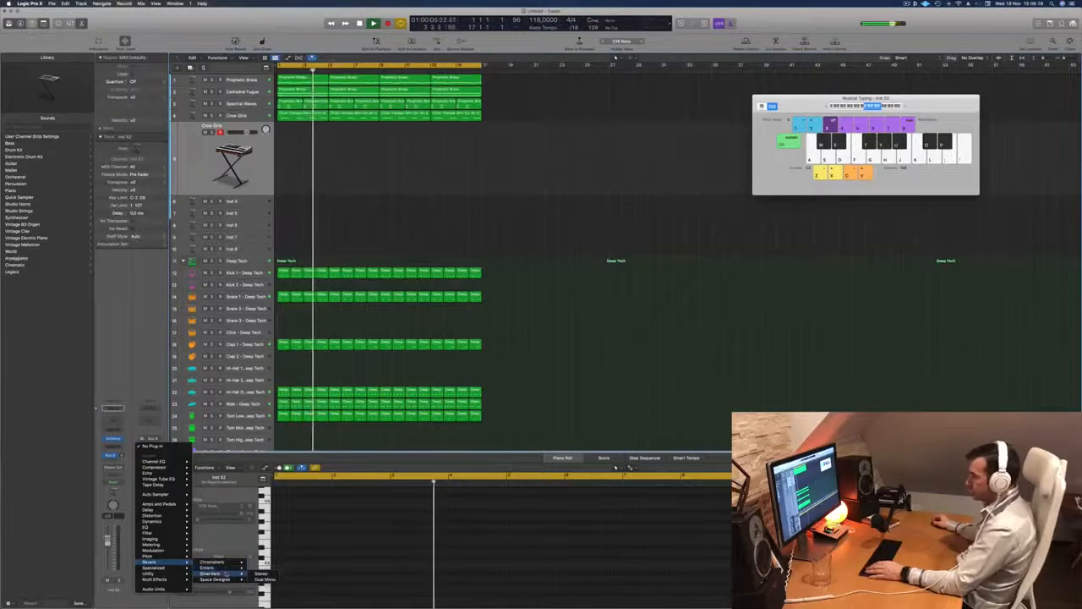
pyautogui.click(261, 574)
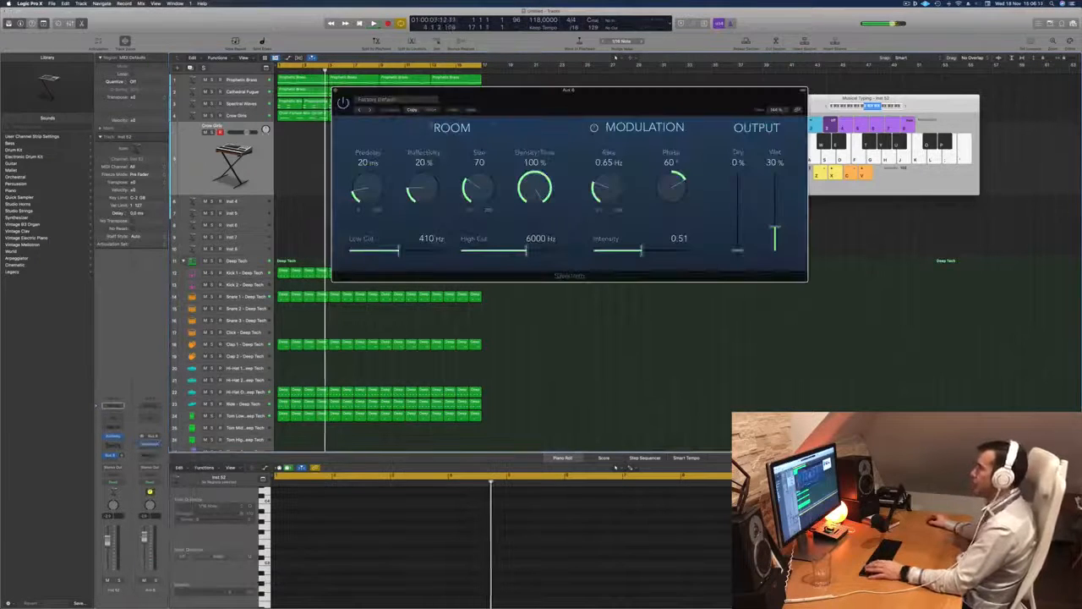
# Load the saved grandiose setting in the aux channel's SilverVerb and close the reverb
pyautogui.click(422, 99)
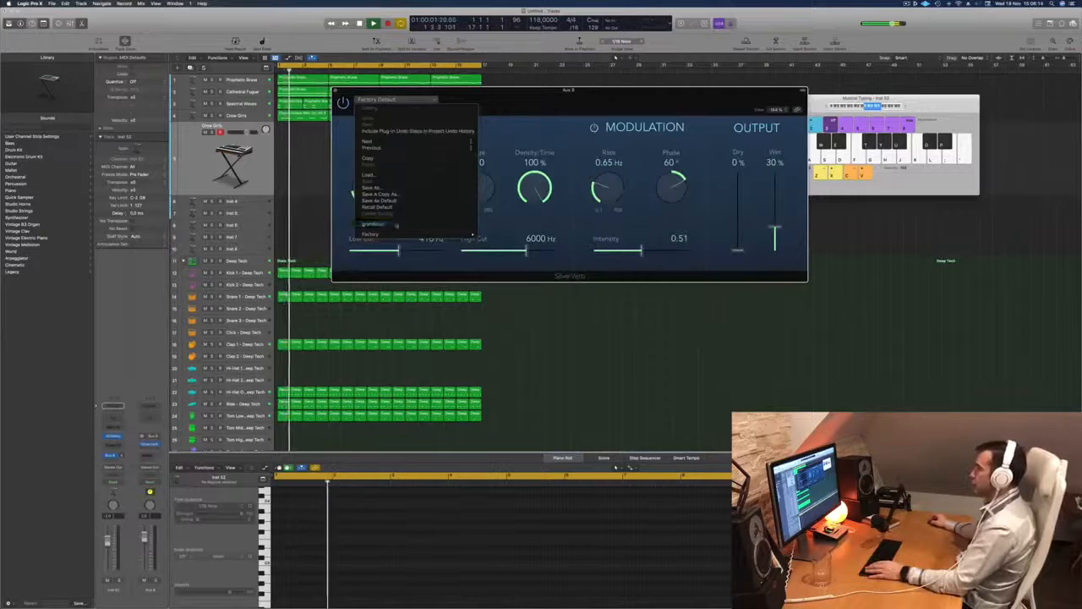
pyautogui.click(392, 224)
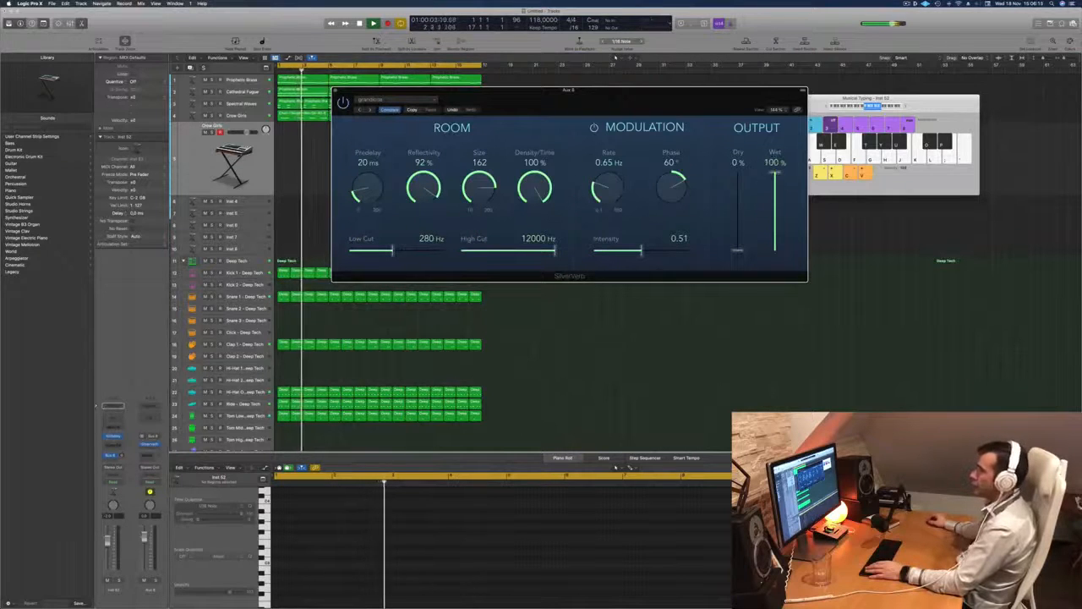
pyautogui.press('super+w')
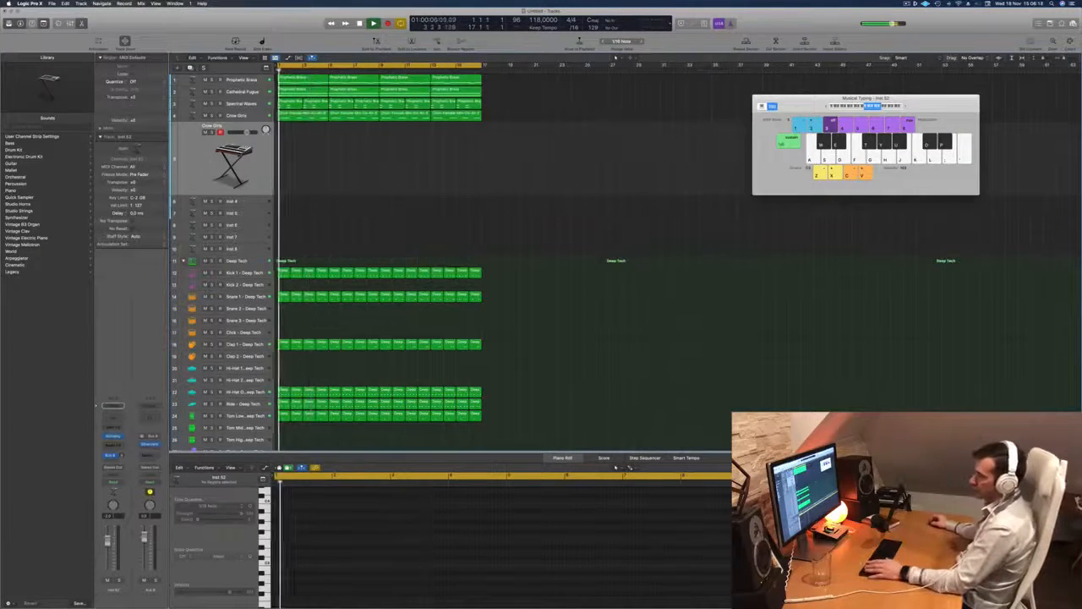
# Open Alchemy on the duplicated Crow Girls track, filter presets to the Pads category with Fast Attack, and load 90s Luscious Pad
pyautogui.click(114, 437)
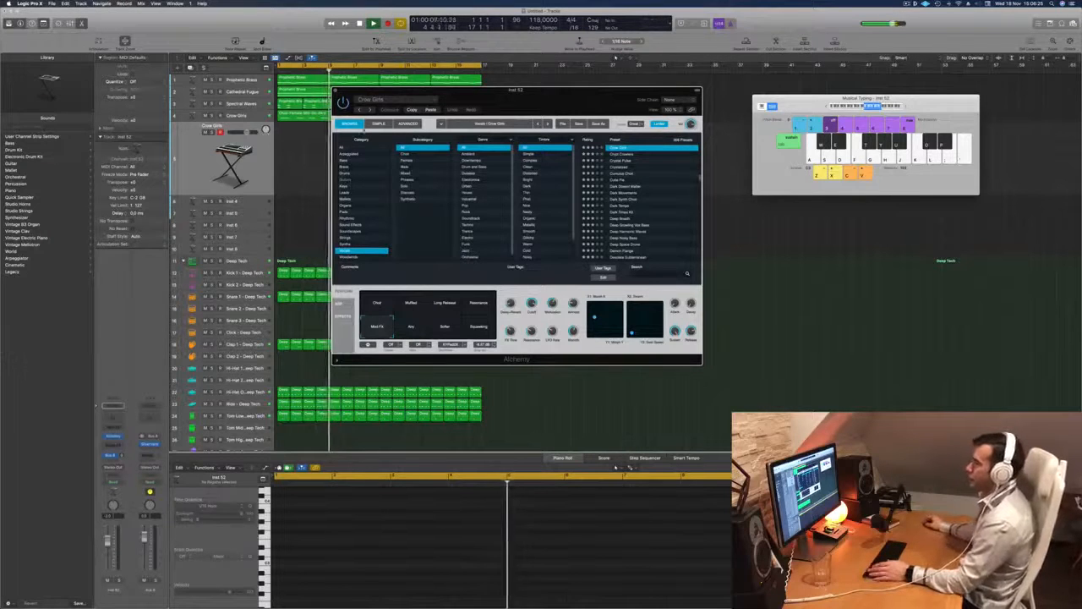
pyautogui.click(344, 213)
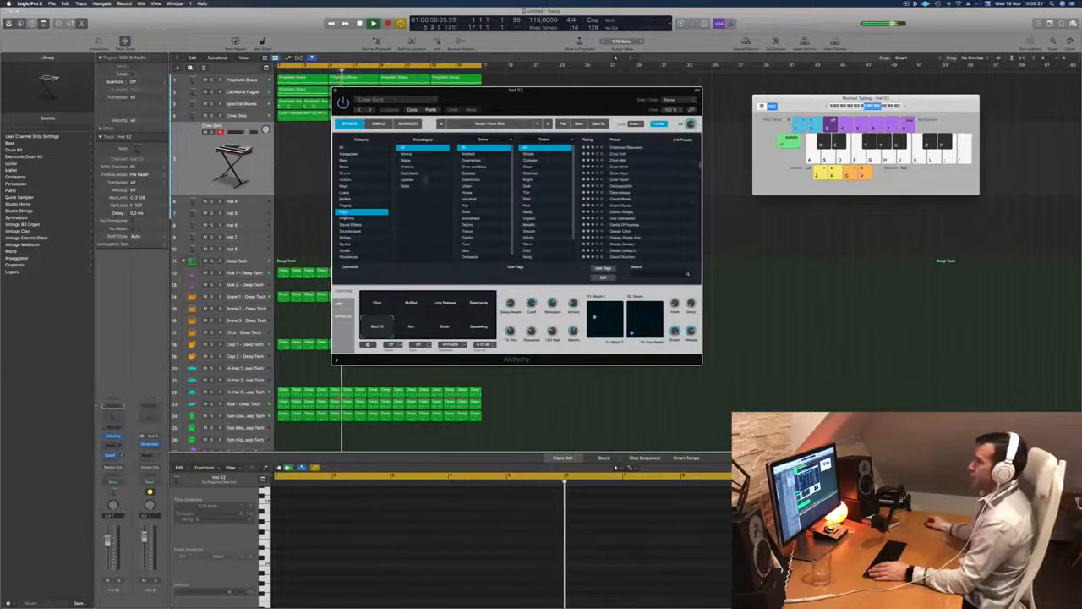
pyautogui.click(410, 173)
pyautogui.moveTo(551, 106); pyautogui.dragTo(584, 123)
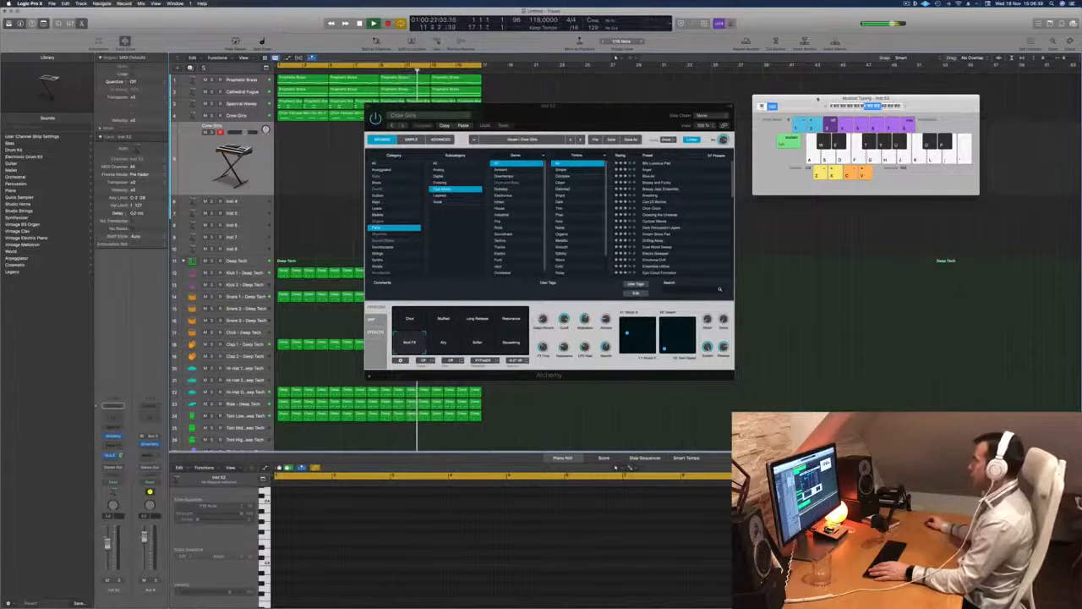
pyautogui.moveTo(819, 99); pyautogui.dragTo(799, 104)
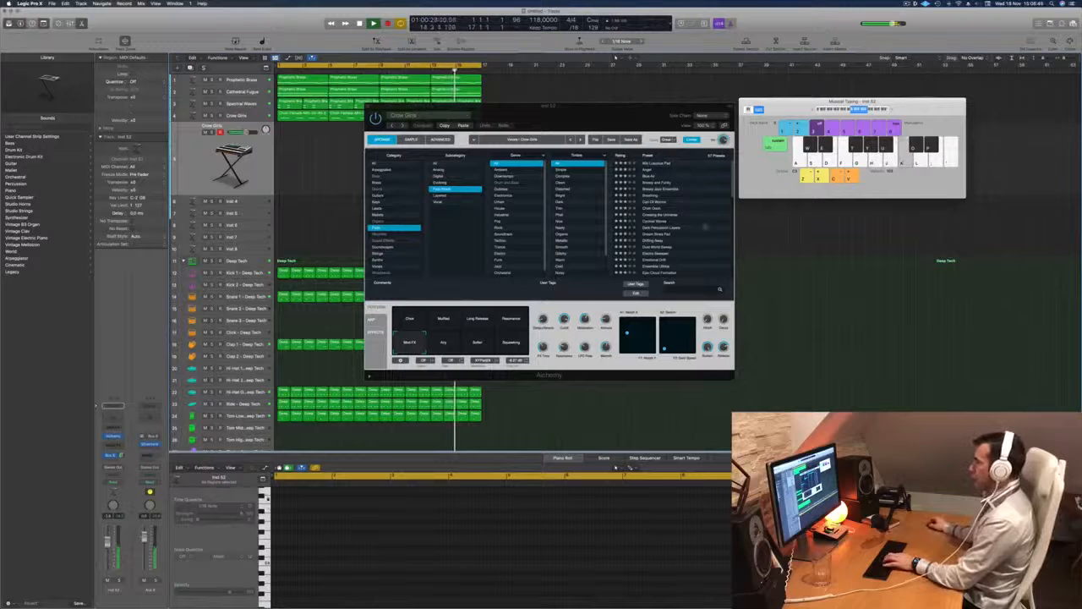
pyautogui.click(655, 163)
pyautogui.moveTo(623, 113); pyautogui.dragTo(709, 115)
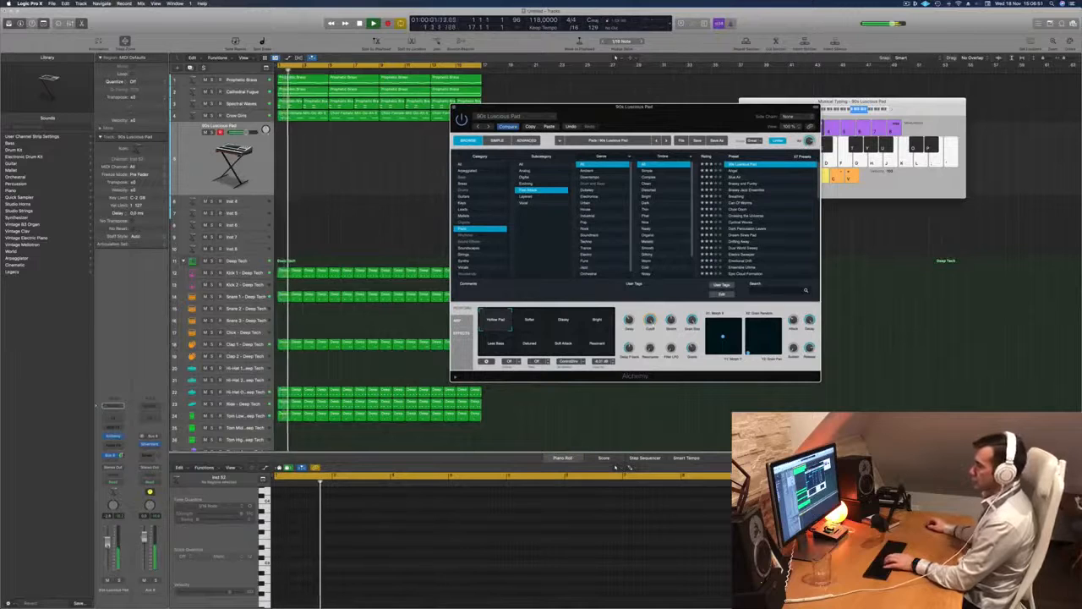
# Lower the volume of the 90s Luscious Pad track and try the pad's Softer, Glassy and Bright variations
pyautogui.moveTo(108, 541); pyautogui.dragTo(107, 552)
pyautogui.press('g')
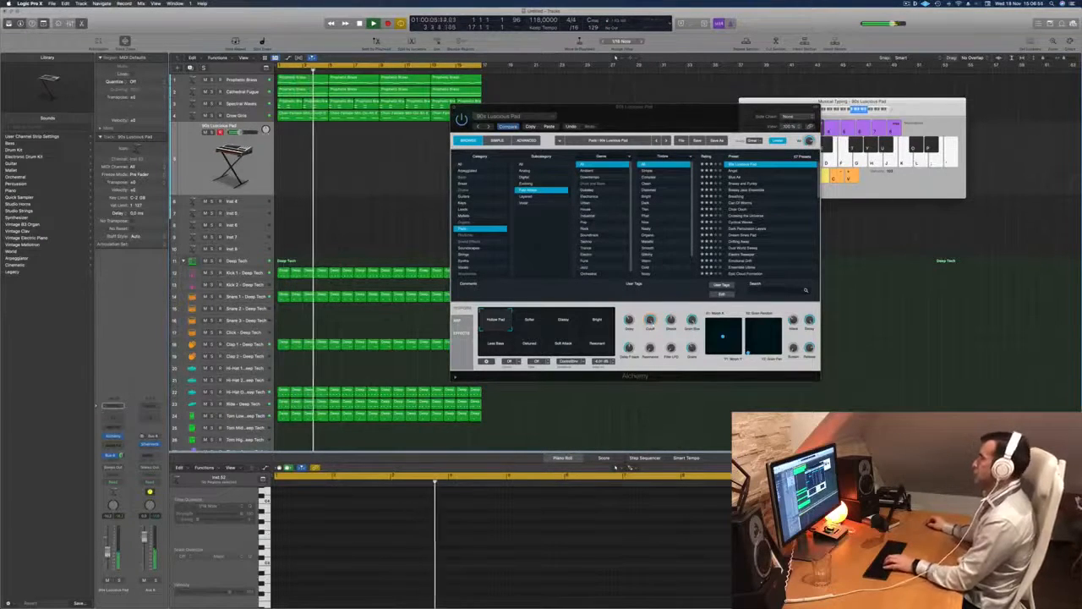
pyautogui.click(532, 321)
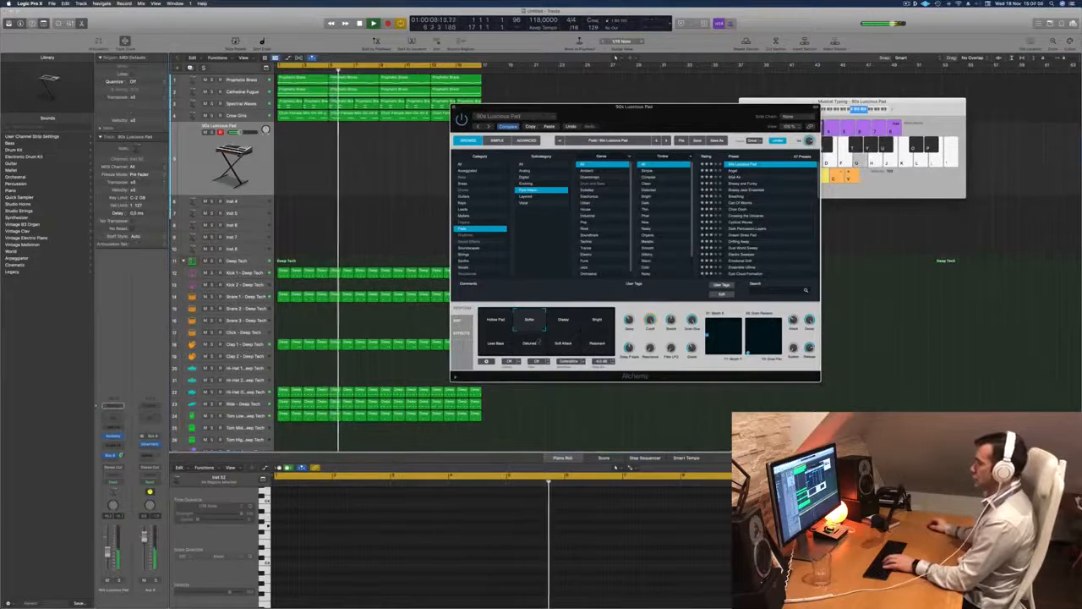
pyautogui.click(564, 319)
pyautogui.click(597, 318)
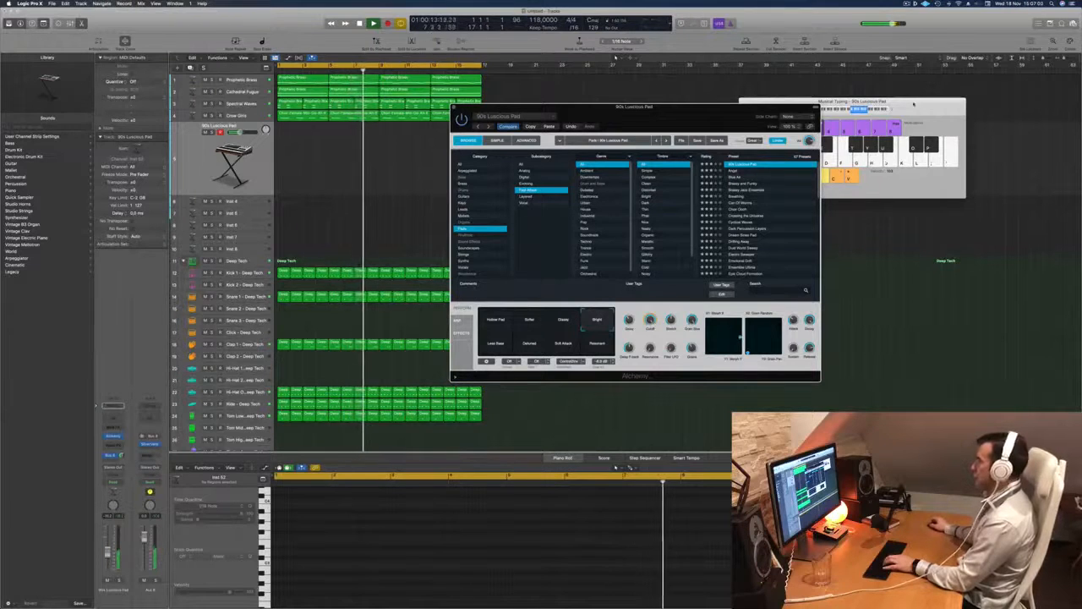
# Play test notes on the pad's Bright variation over the loop, trying a higher octave and the original one
pyautogui.moveTo(913, 101); pyautogui.dragTo(918, 103)
pyautogui.press('g')
pyautogui.press('h')
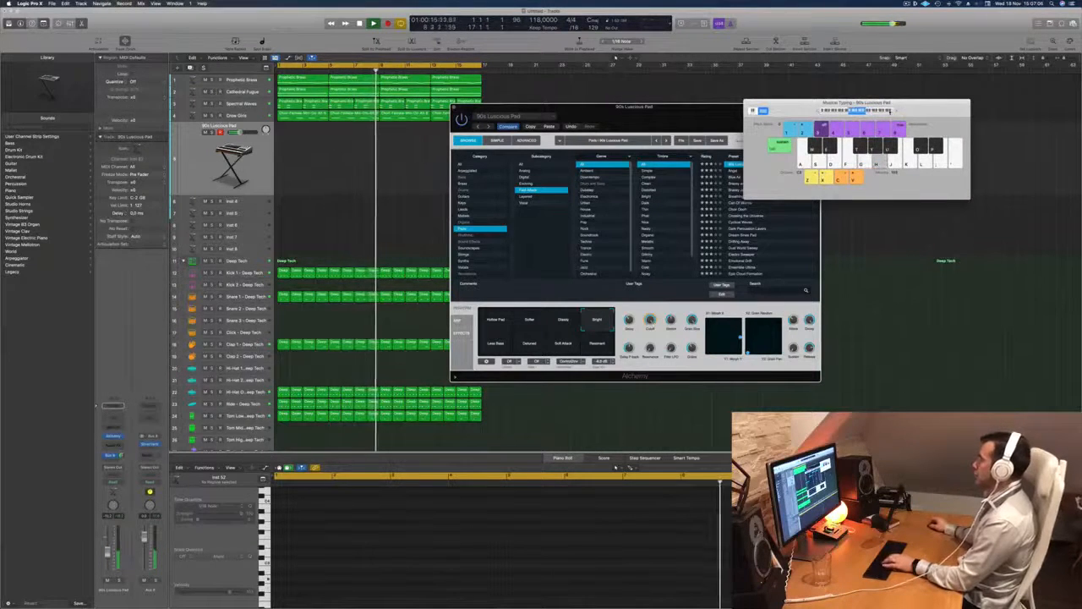
pyautogui.click(896, 112)
pyautogui.click(897, 112)
pyautogui.press('h')
pyautogui.press('j')
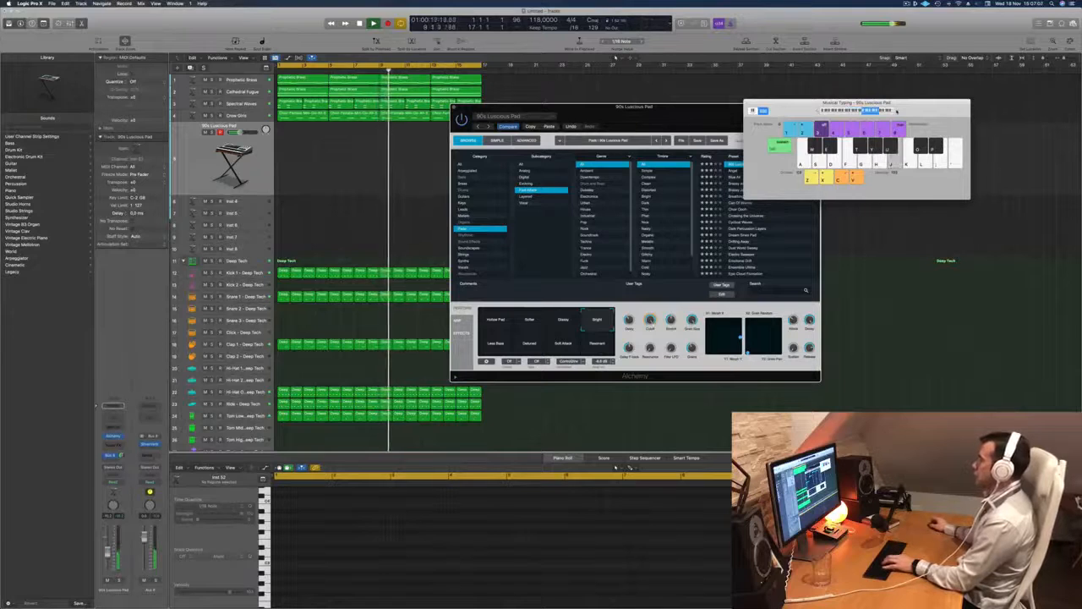
pyautogui.press('a')
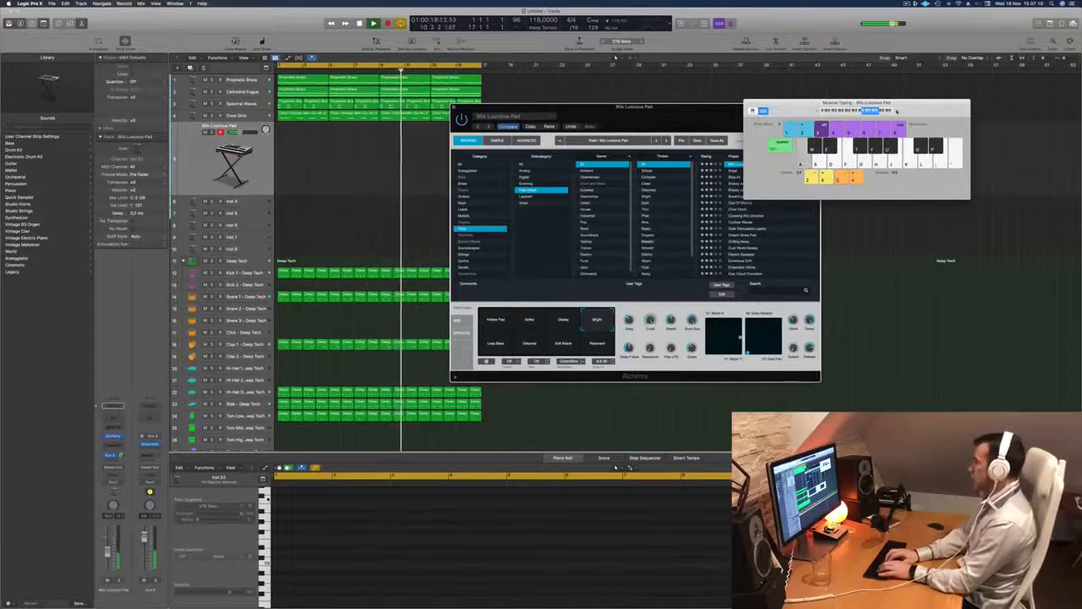
pyautogui.press('j')
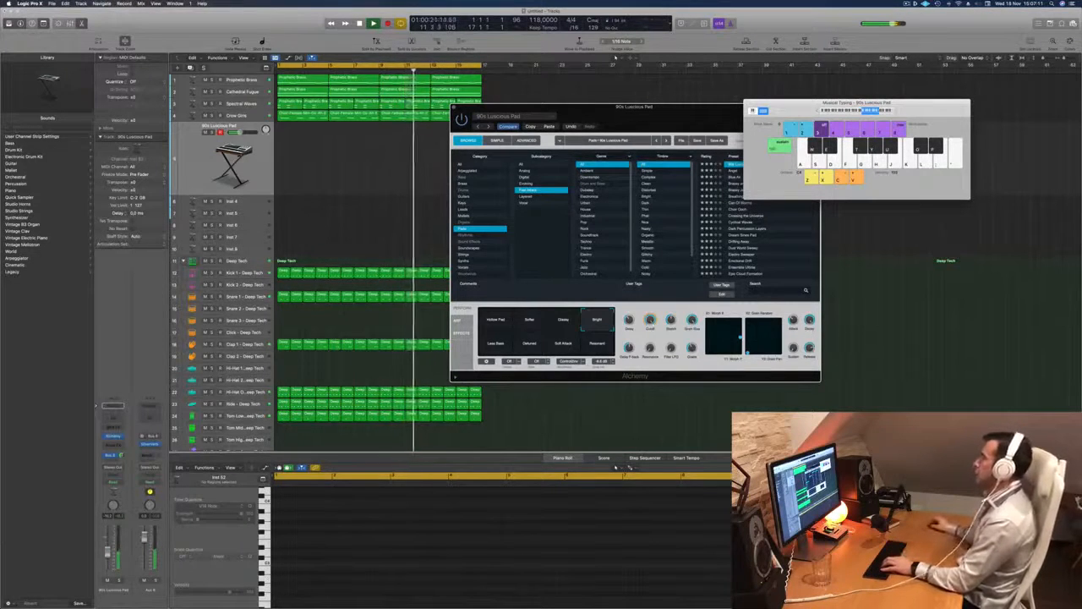
pyautogui.press('g')
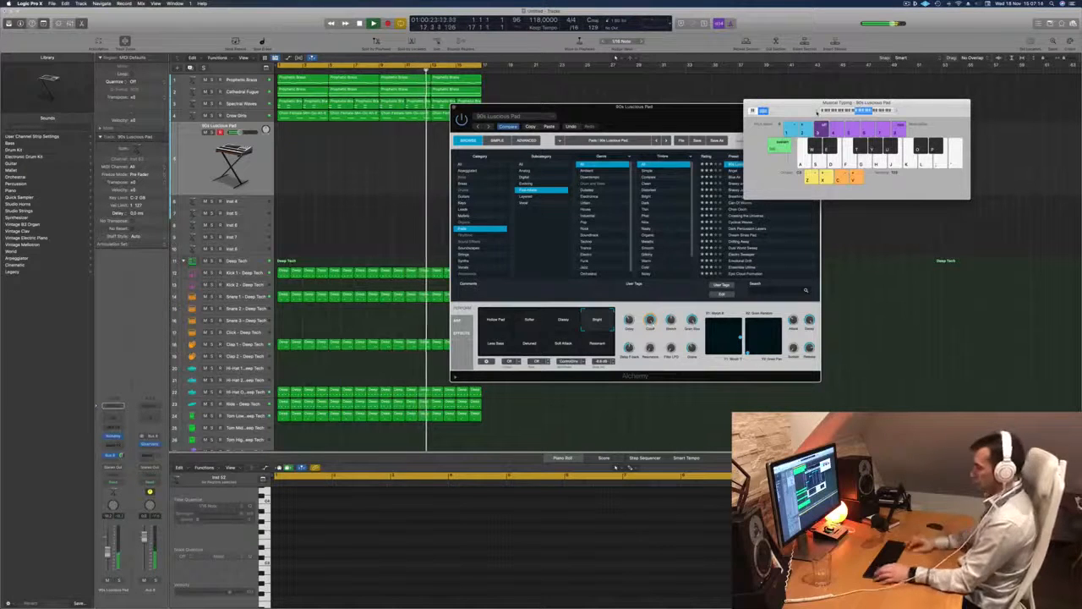
pyautogui.press('h')
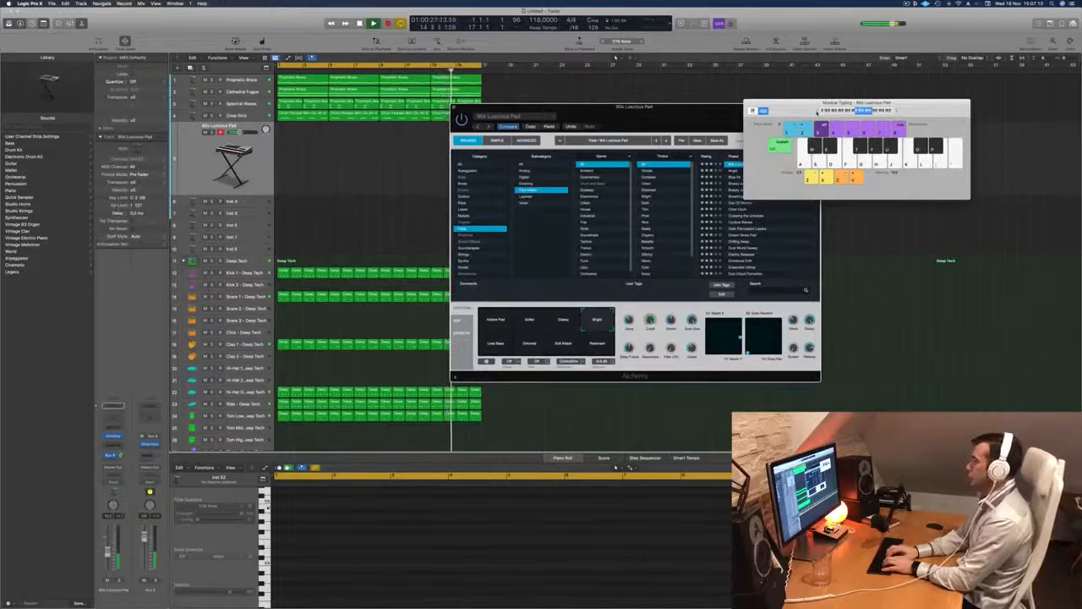
pyautogui.press('d')
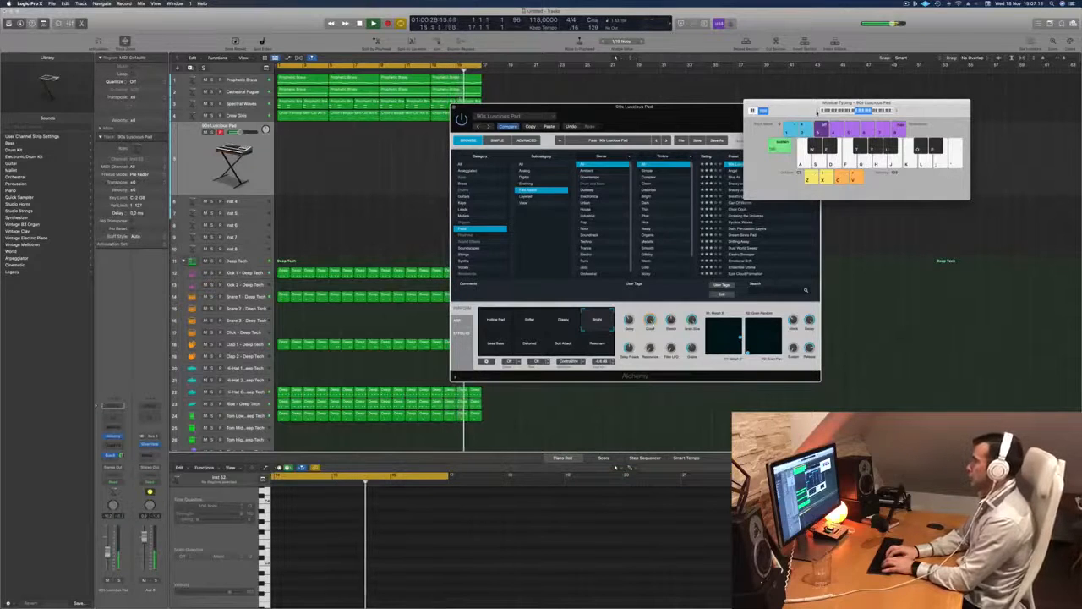
pyautogui.press('h')
pyautogui.press('j')
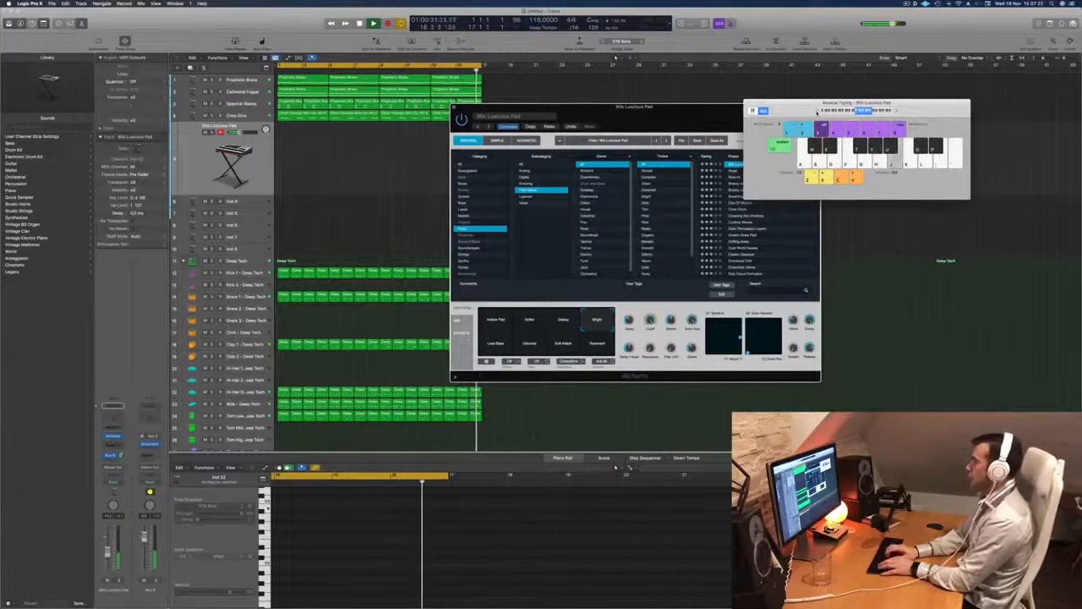
pyautogui.press('d')
pyautogui.press('h')
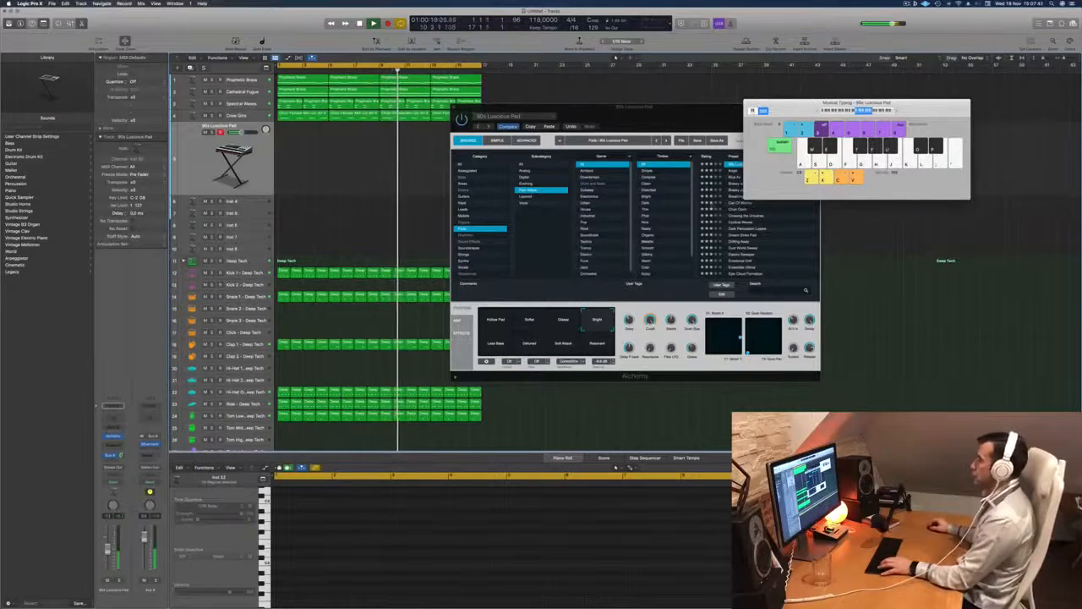
# Audition the Angel and Blue Air pad presets, and load Brassy and Funky
pyautogui.moveTo(696, 109); pyautogui.dragTo(572, 132)
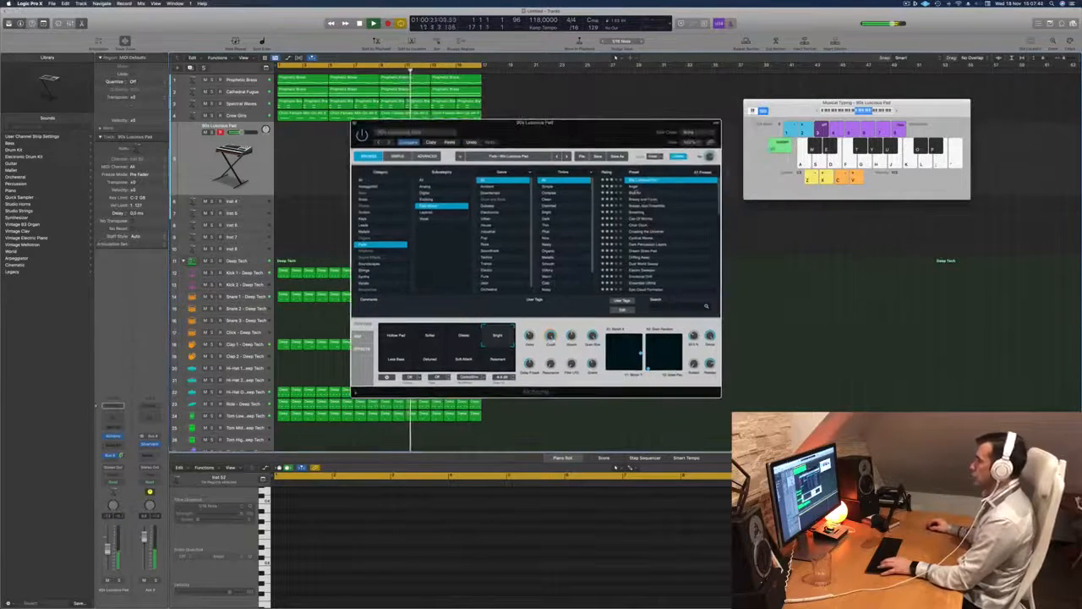
pyautogui.press('Down')
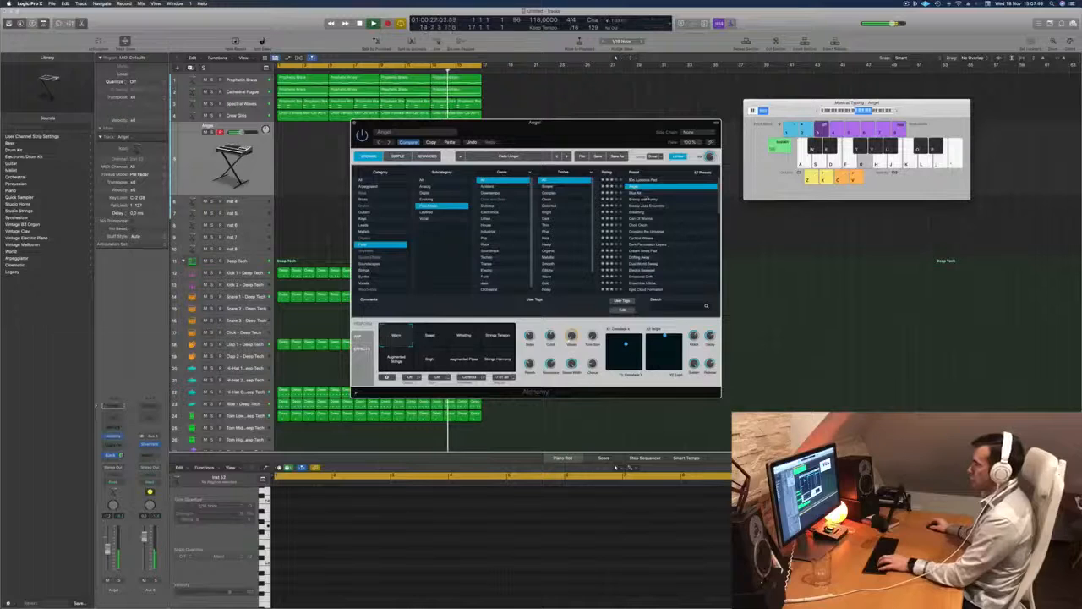
pyautogui.press('Down')
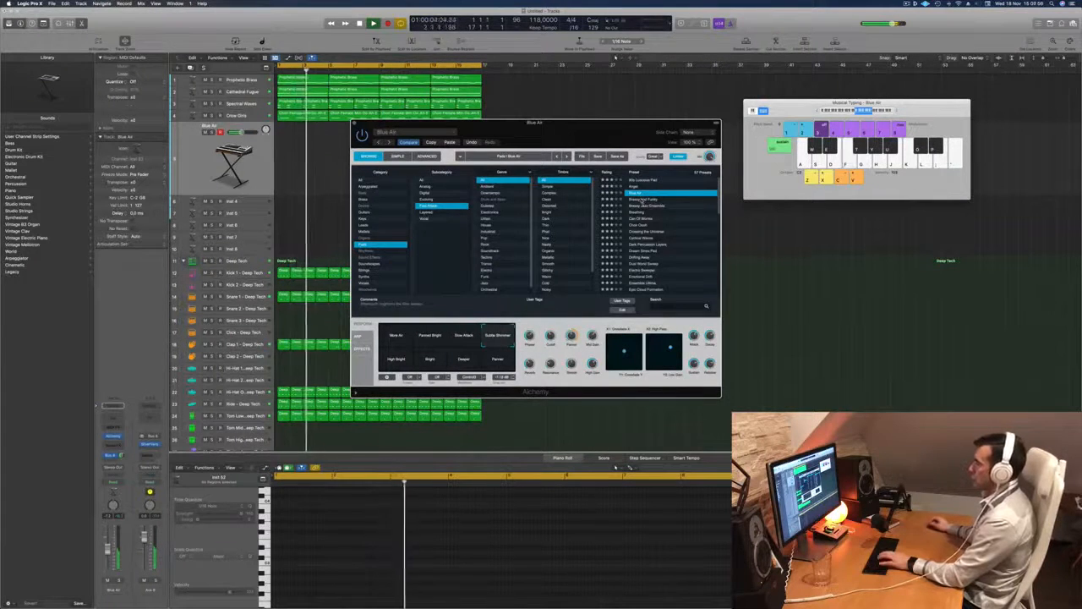
pyautogui.press('Down')
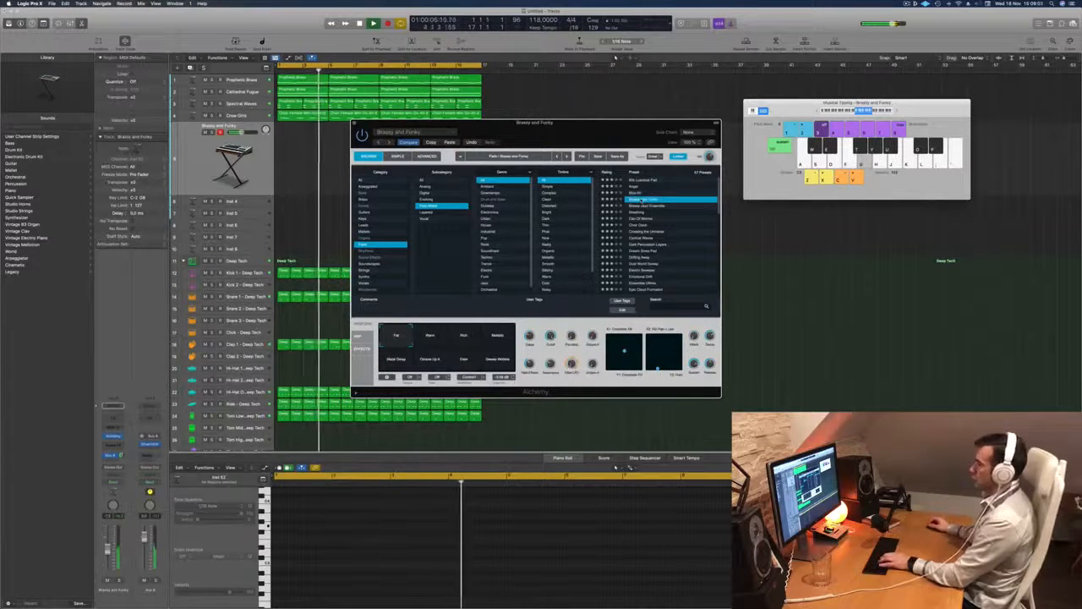
# Play test notes with the Brassy and Funky preset over the running loop
pyautogui.moveTo(626, 123); pyautogui.dragTo(612, 124)
pyautogui.press('f')
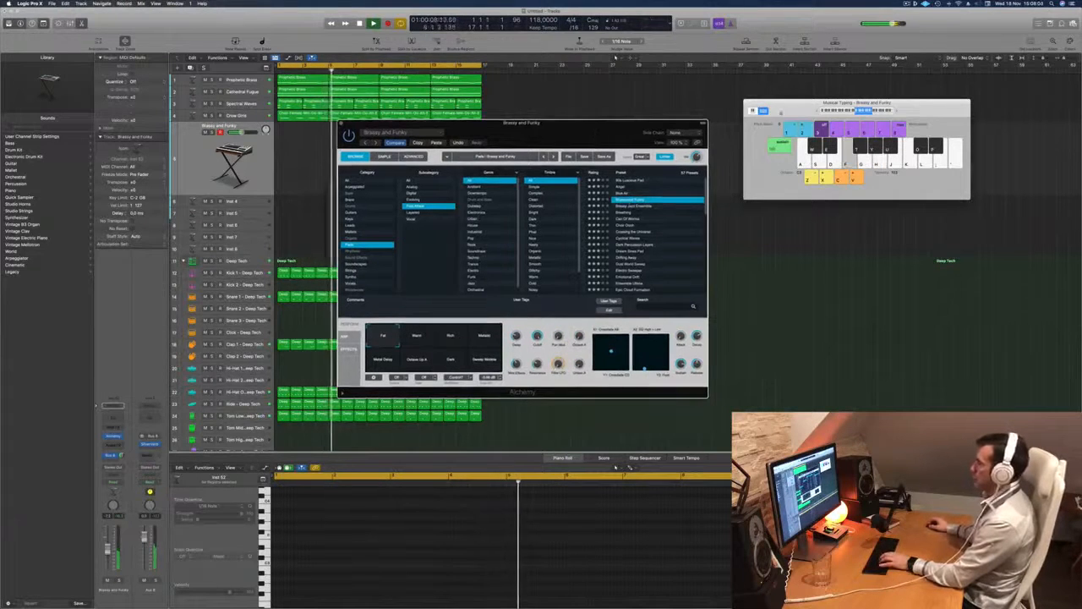
pyautogui.press('g')
pyautogui.press('f')
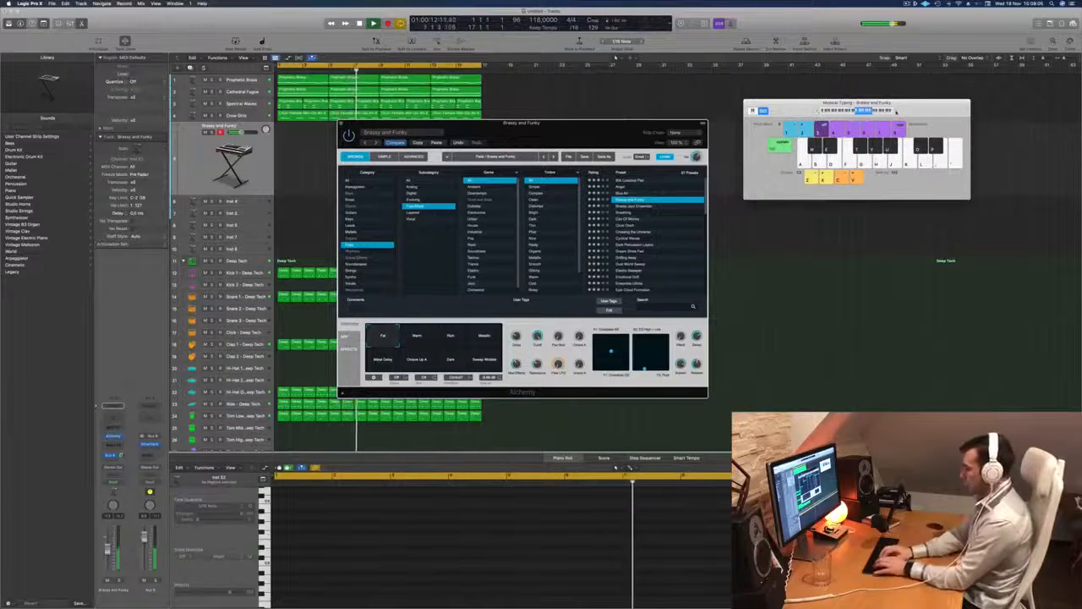
pyautogui.press('g')
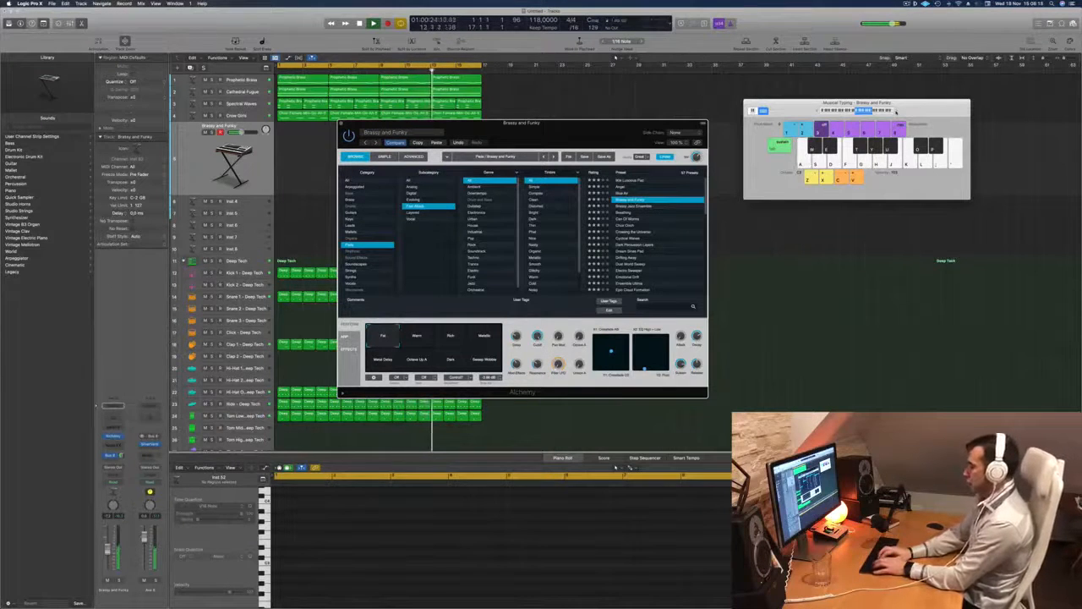
# Record a live note pattern on the Brassy and Funky track over the looping arrangement
pyautogui.press('r')
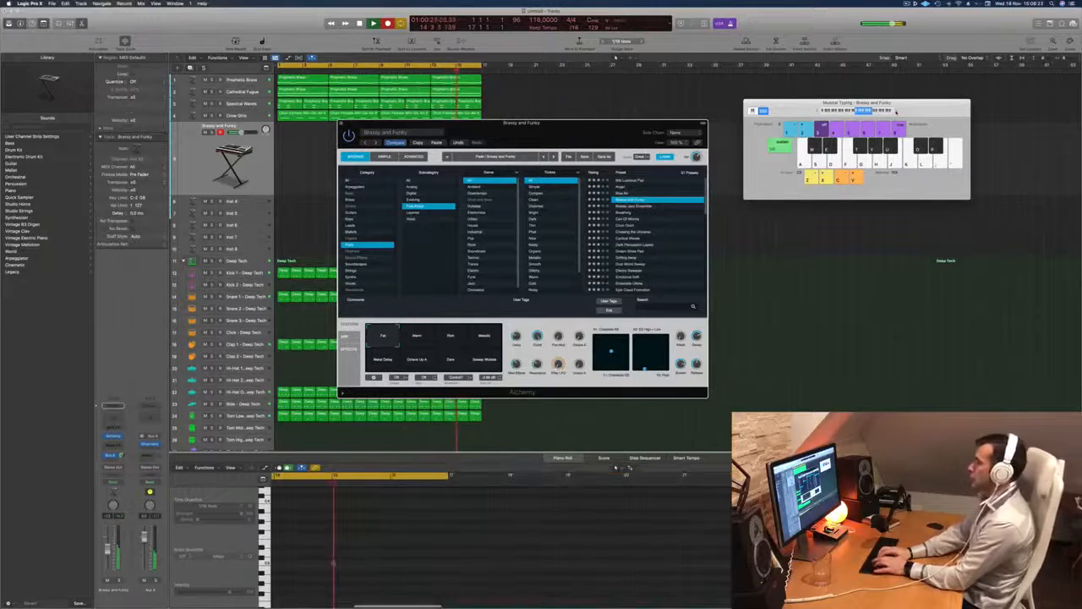
pyautogui.press('a')
pyautogui.press('a')
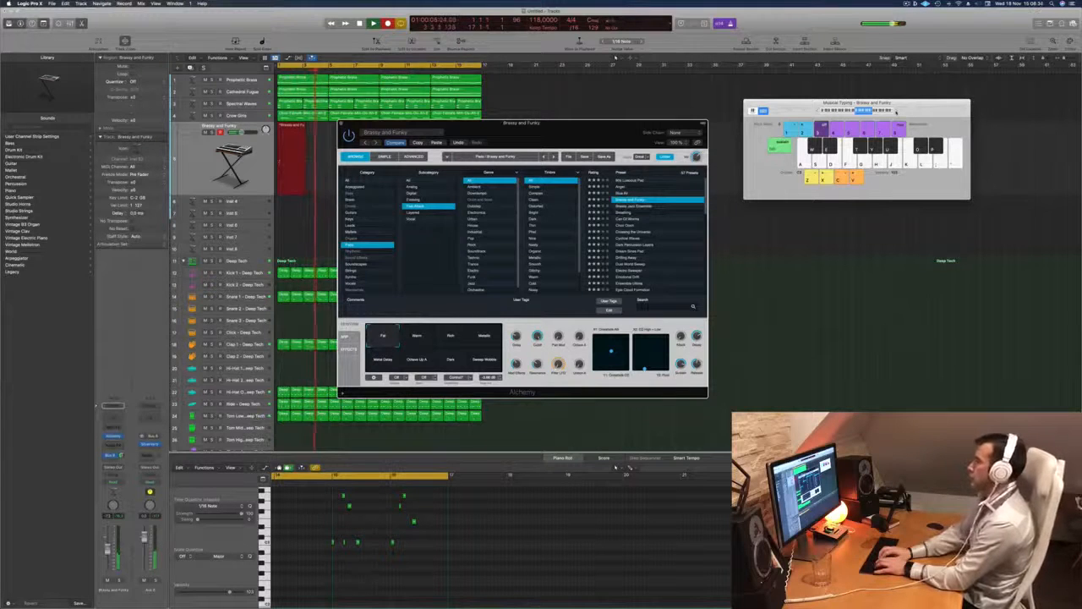
pyautogui.press('d')
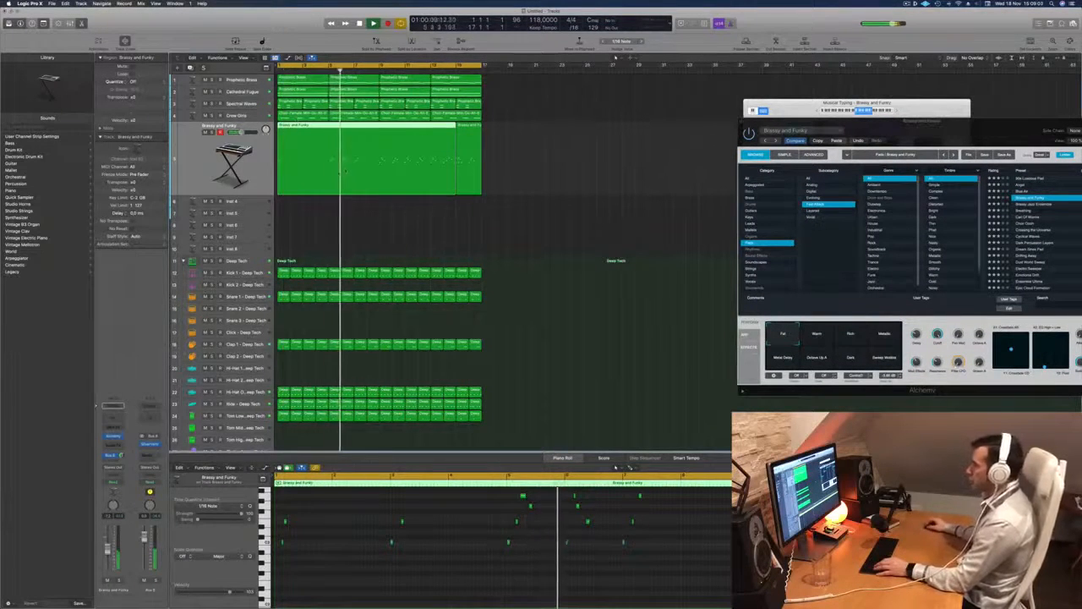
pyautogui.press('space')
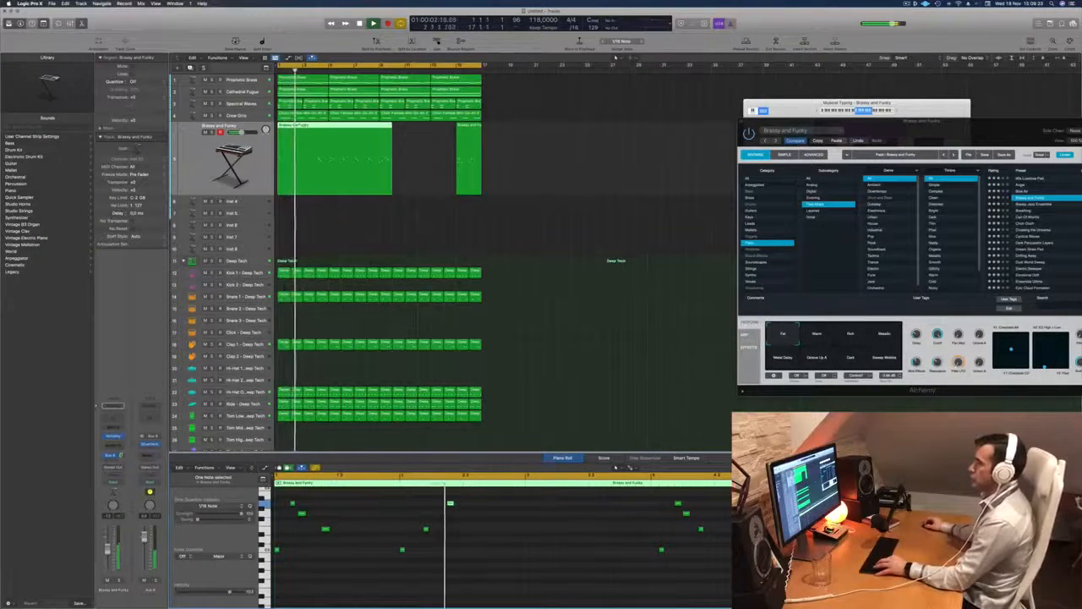
# Shorten the recorded Brassy and Funky region to its first two bars and delete the leftover region at the loop's end
pyautogui.press('Delete')
pyautogui.press('Return')
pyautogui.click(295, 142)
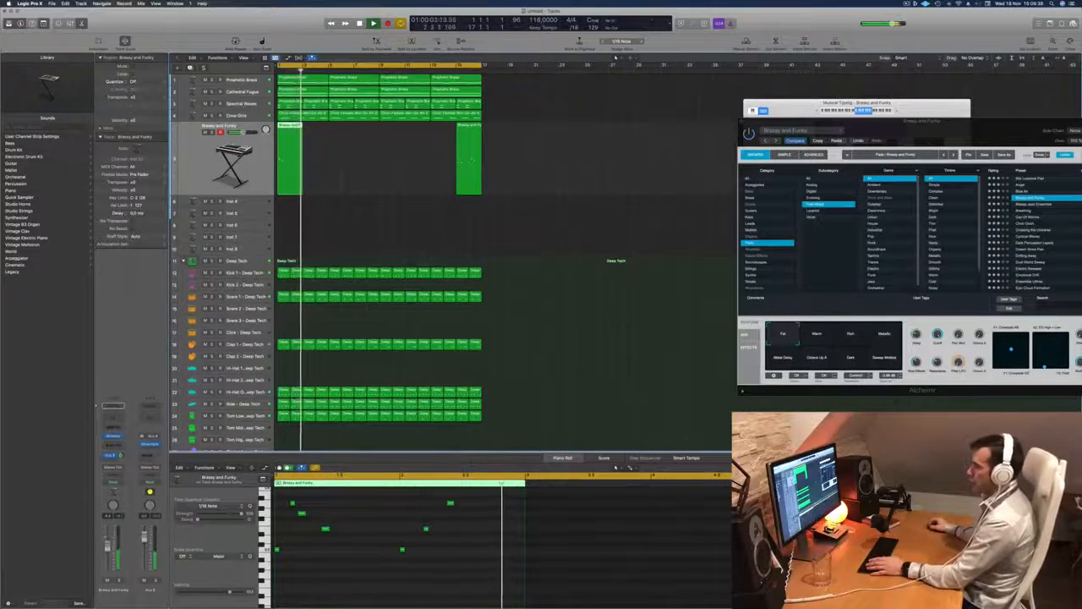
pyautogui.click(464, 180)
pyautogui.press('Delete')
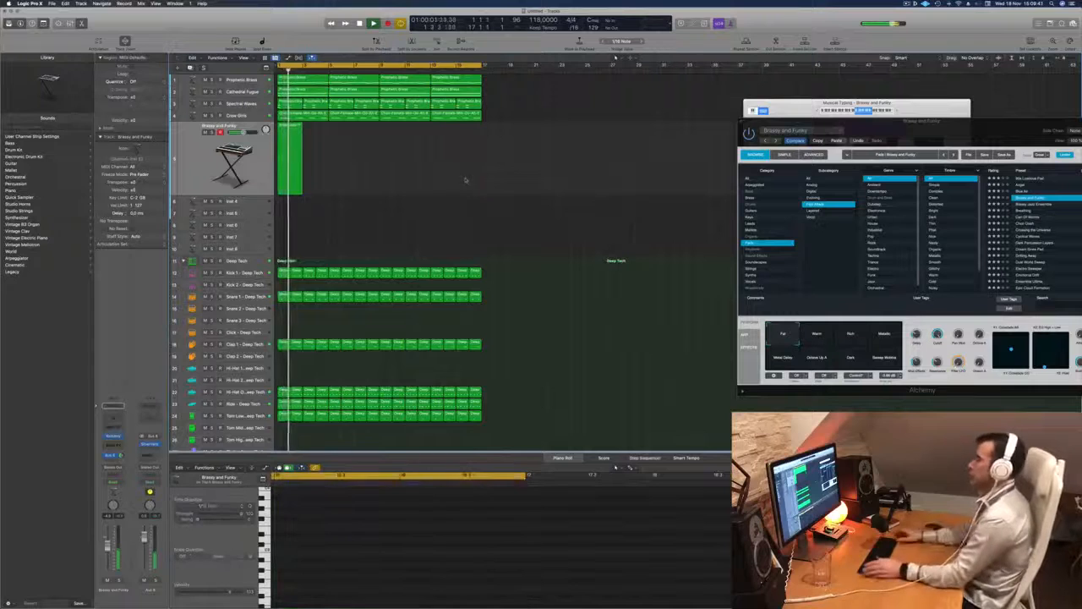
pyautogui.press('Return')
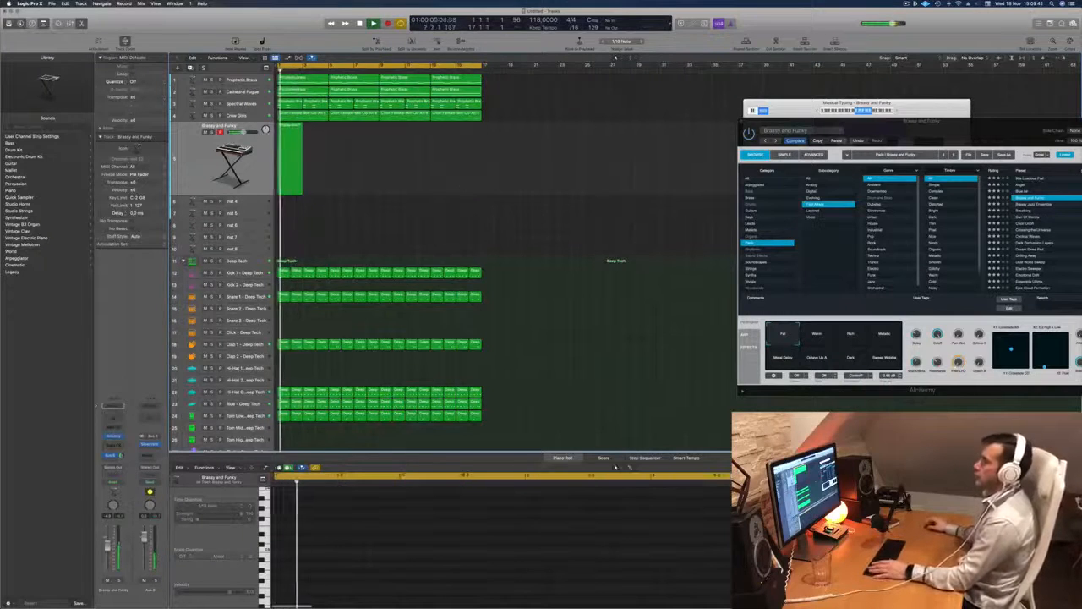
pyautogui.click(282, 158)
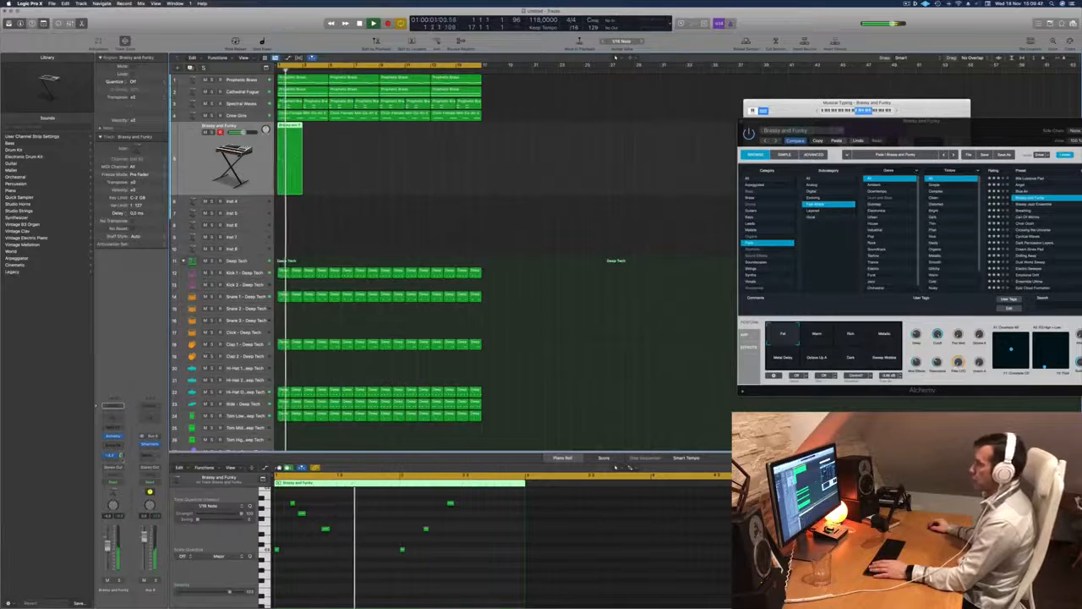
# Copy the two-bar Brassy and Funky region along its track to fill the loop up to bar 17, and replay from the start
pyautogui.moveTo(992, 129); pyautogui.dragTo(784, 129)
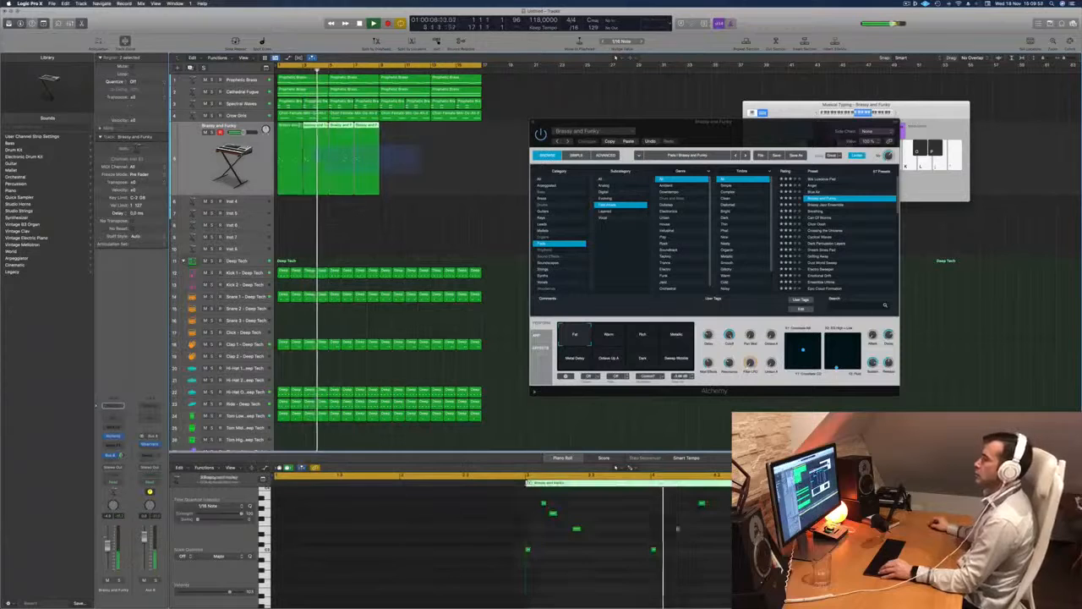
pyautogui.moveTo(289, 127); pyautogui.dragTo(392, 136)
pyautogui.press('Return')
pyautogui.moveTo(691, 122); pyautogui.dragTo(584, 117)
pyautogui.press('Return')
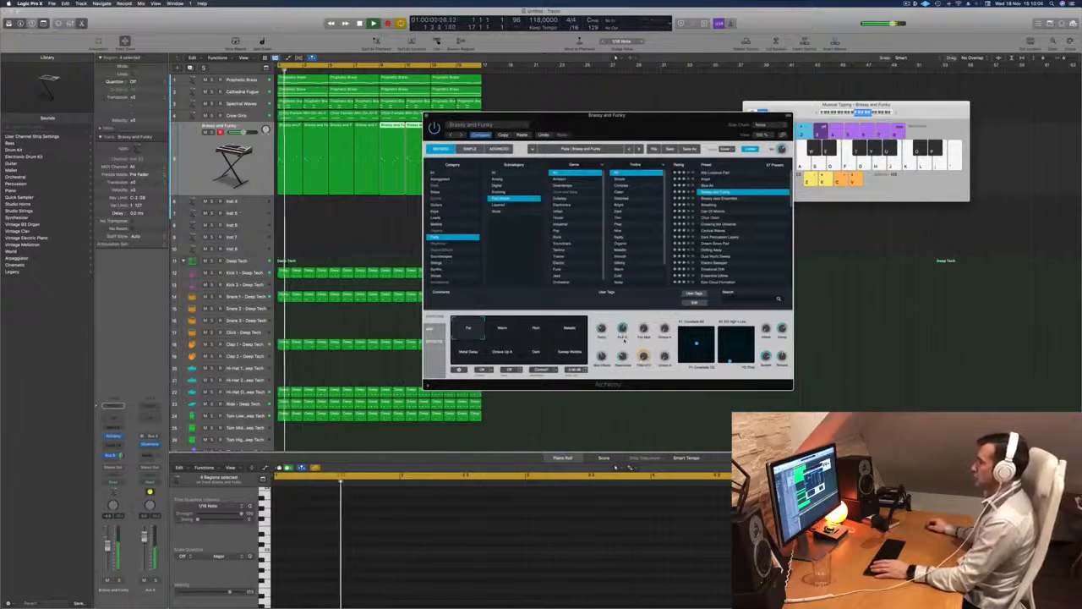
pyautogui.press('Return')
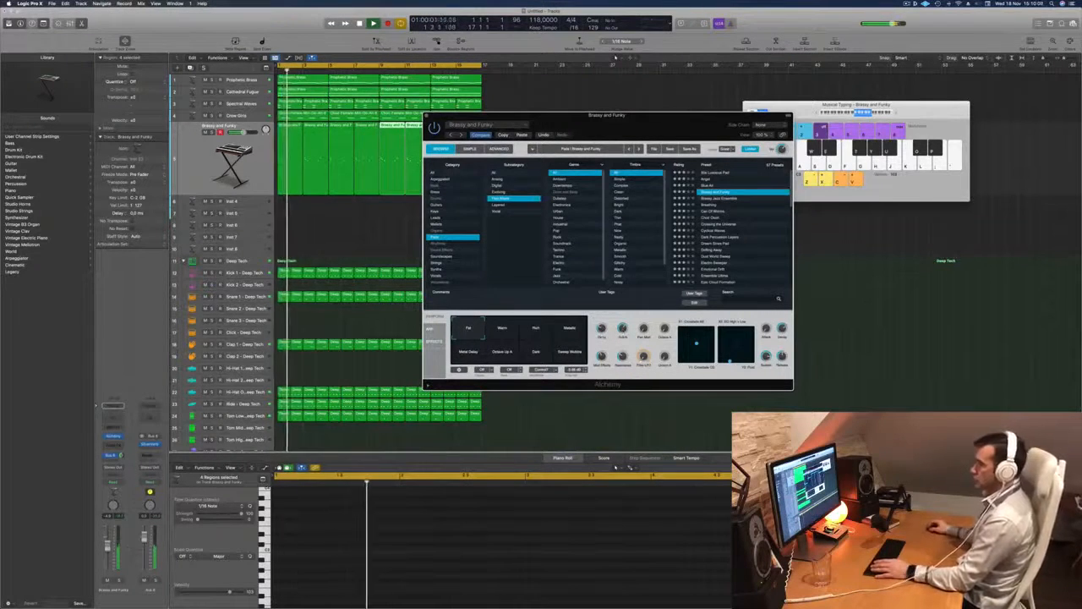
# Adjust the Brassy and Funky track's volume and its Alchemy cutoff slightly while replaying the loop from the start
pyautogui.moveTo(109, 546); pyautogui.dragTo(108, 551)
pyautogui.press('Return')
pyautogui.press('Return')
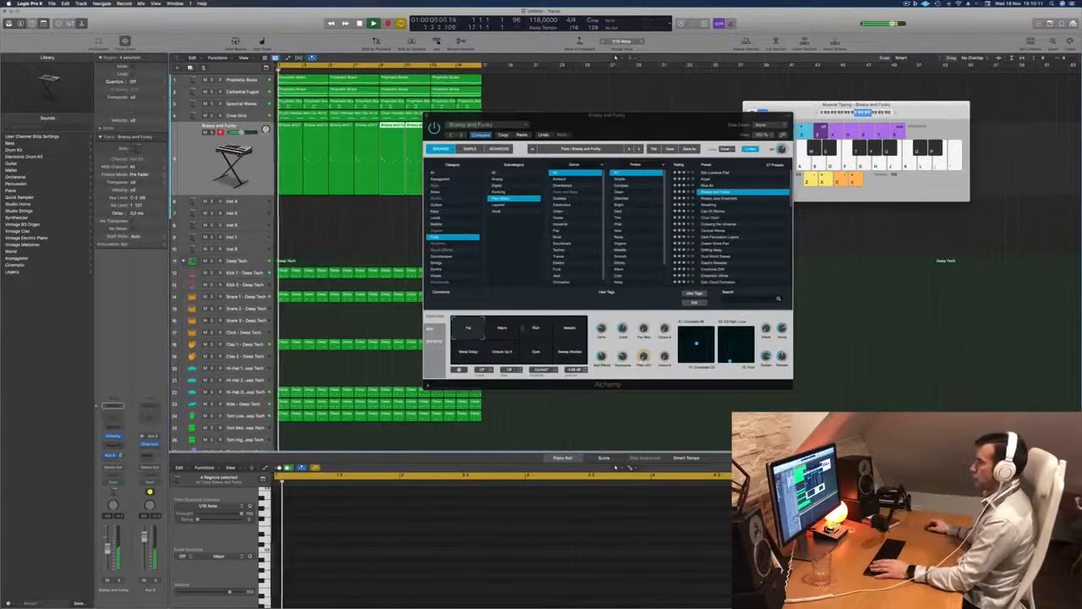
pyautogui.click(623, 328)
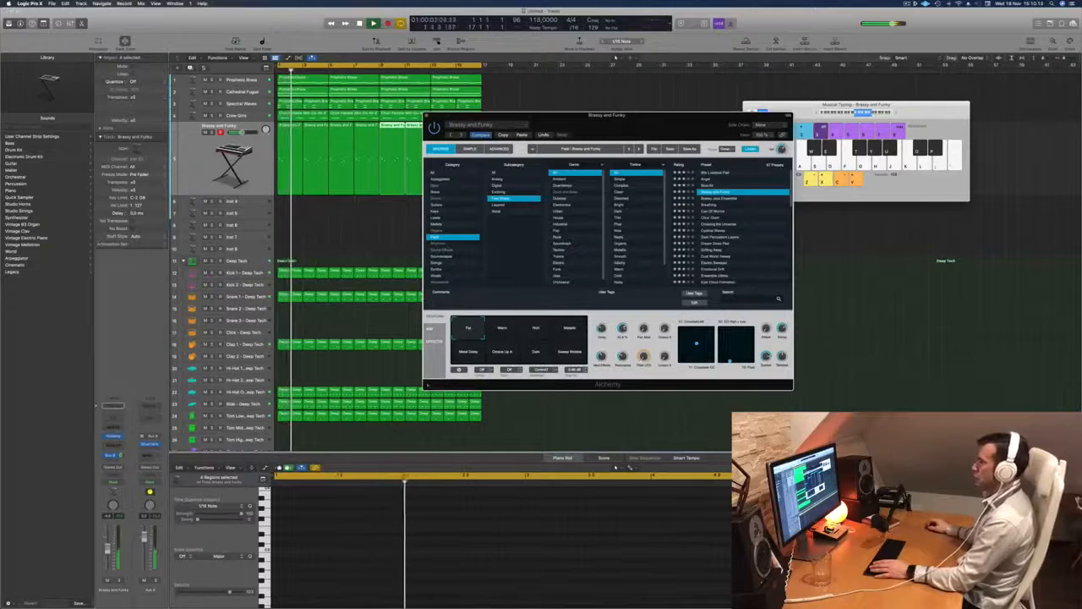
pyautogui.press('Return')
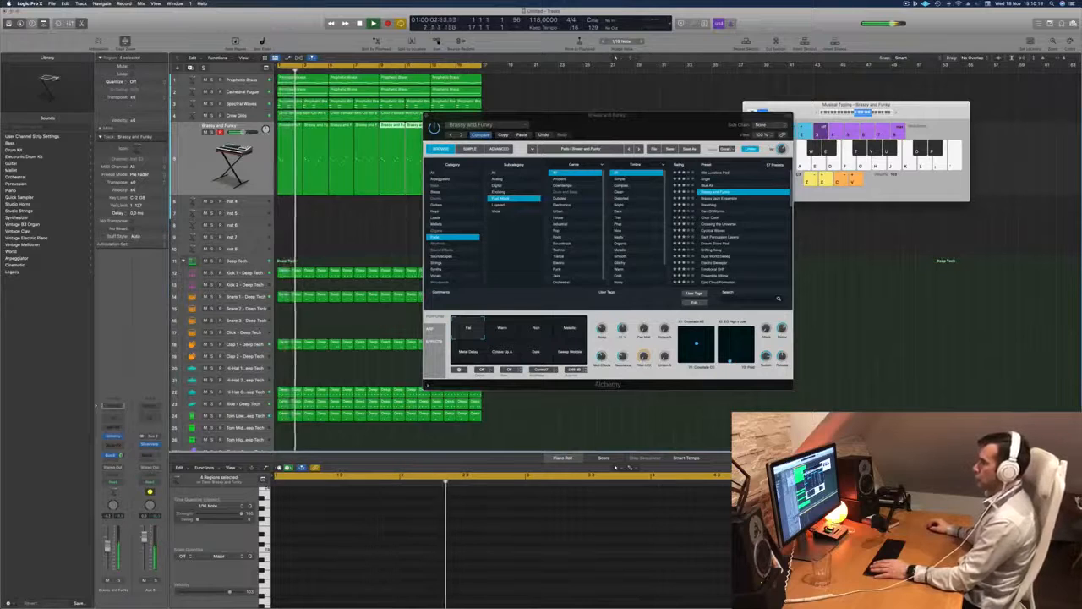
pyautogui.press('Return')
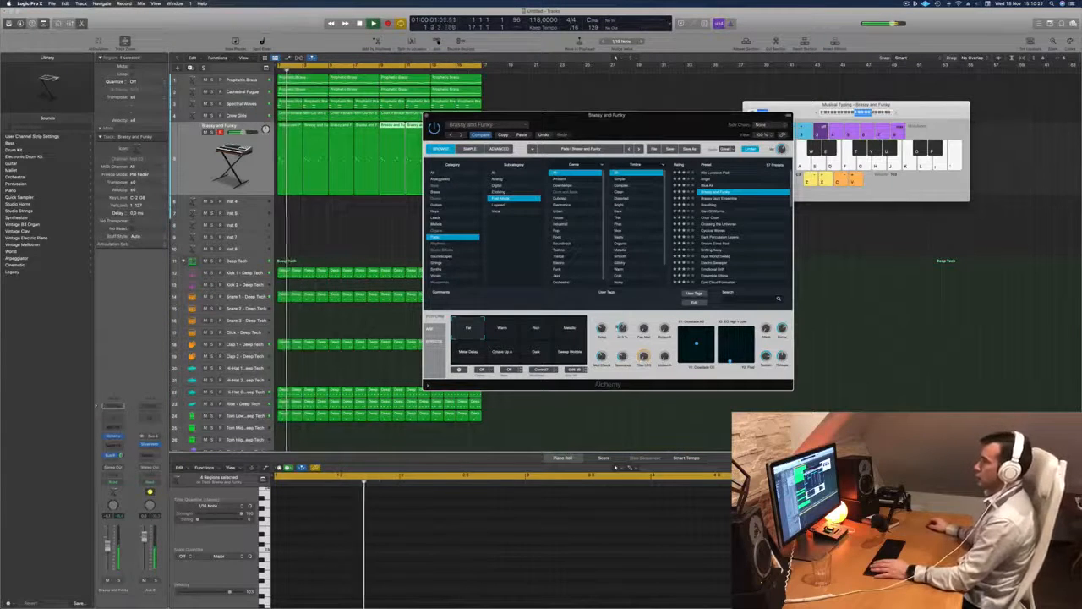
pyautogui.moveTo(620, 116); pyautogui.dragTo(740, 87)
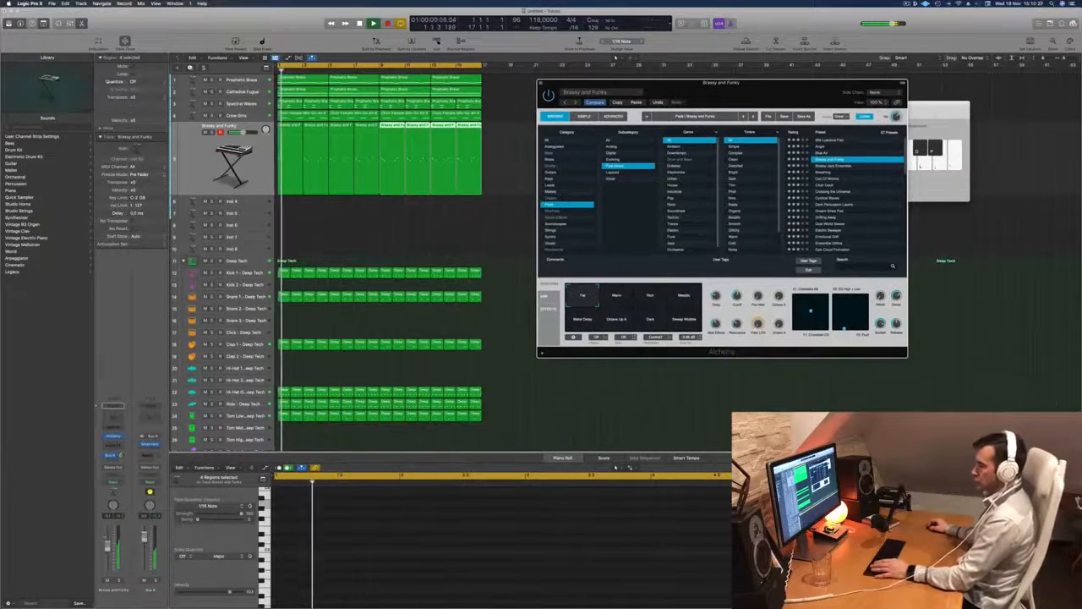
# Check the Deep Tech Hi-Hat Open and Ride tracks during playback, and close the Brassy and Funky synth window
pyautogui.click(198, 391)
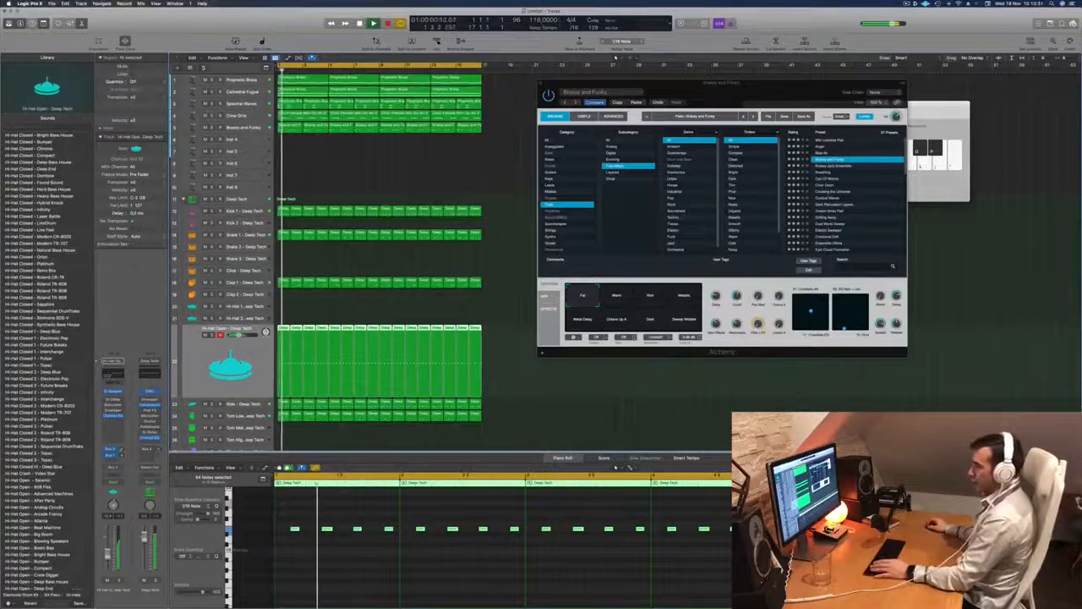
pyautogui.press('Down')
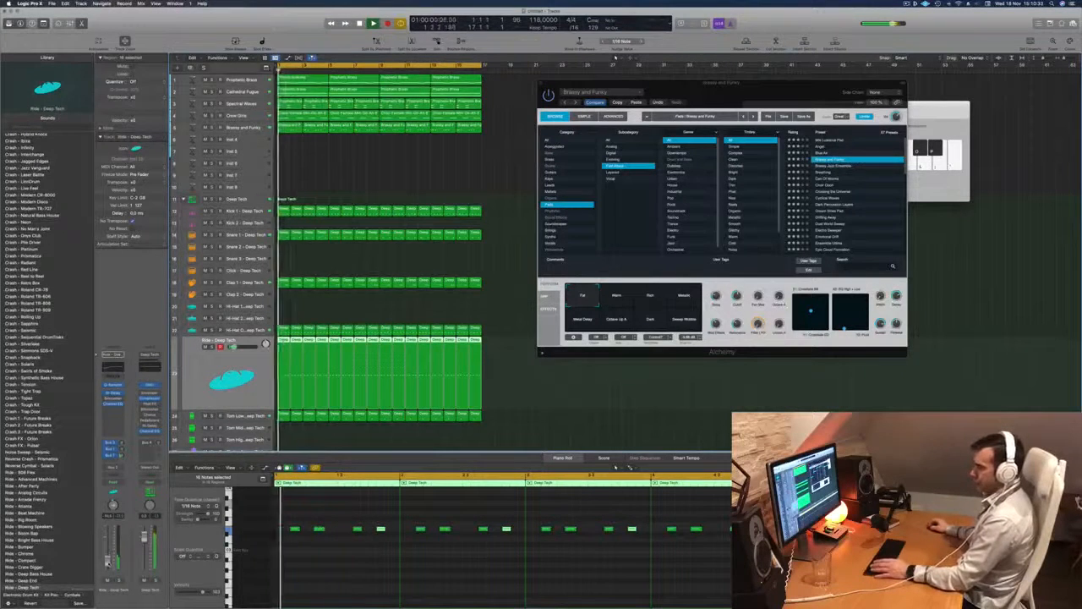
pyautogui.moveTo(707, 95); pyautogui.dragTo(578, 189)
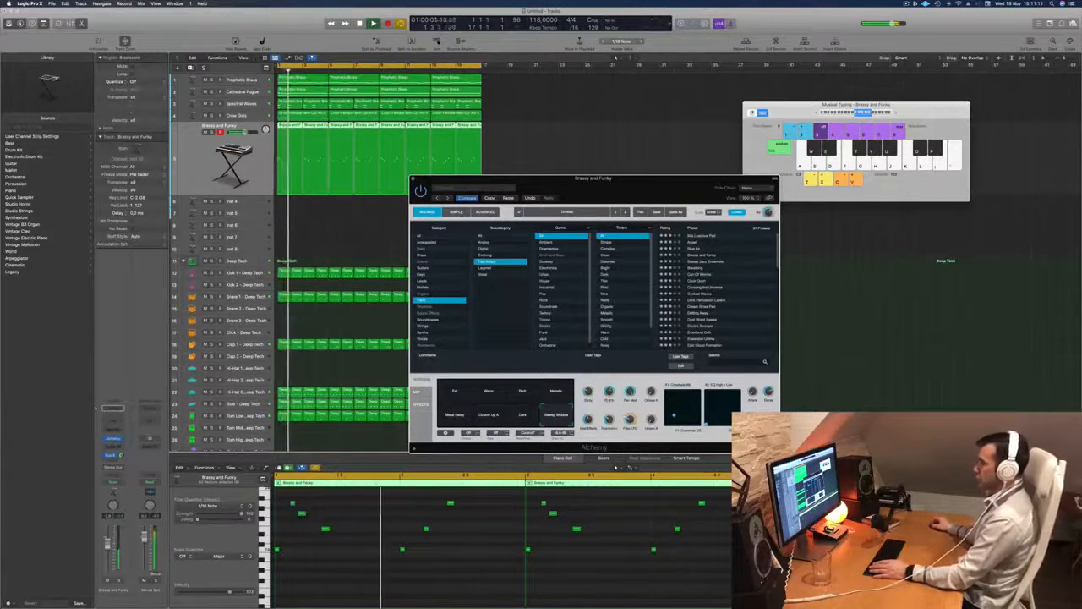
pyautogui.moveTo(645, 192); pyautogui.dragTo(759, 143)
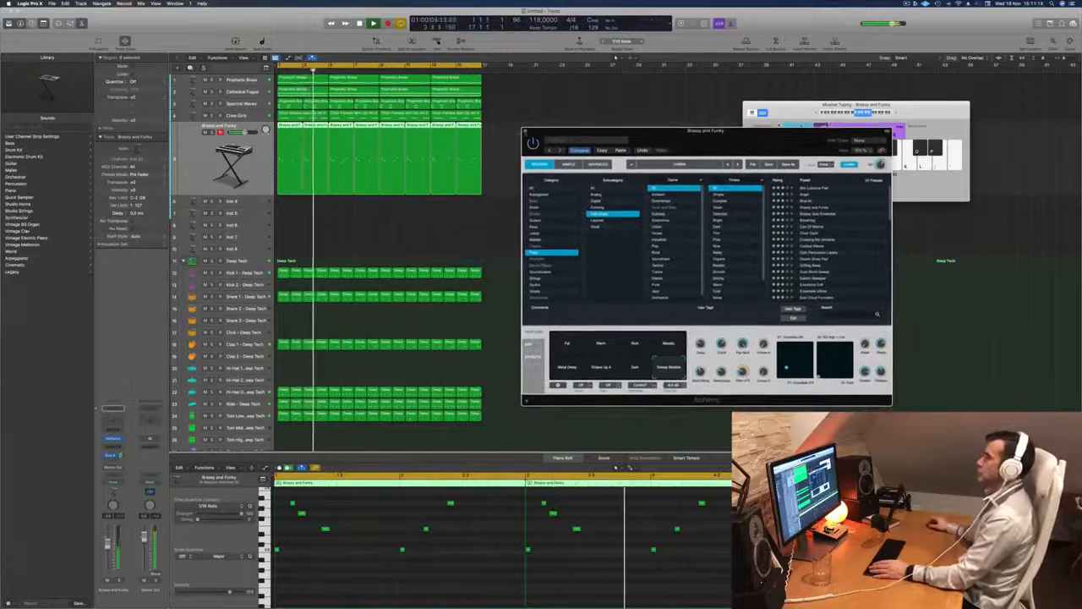
pyautogui.click(525, 131)
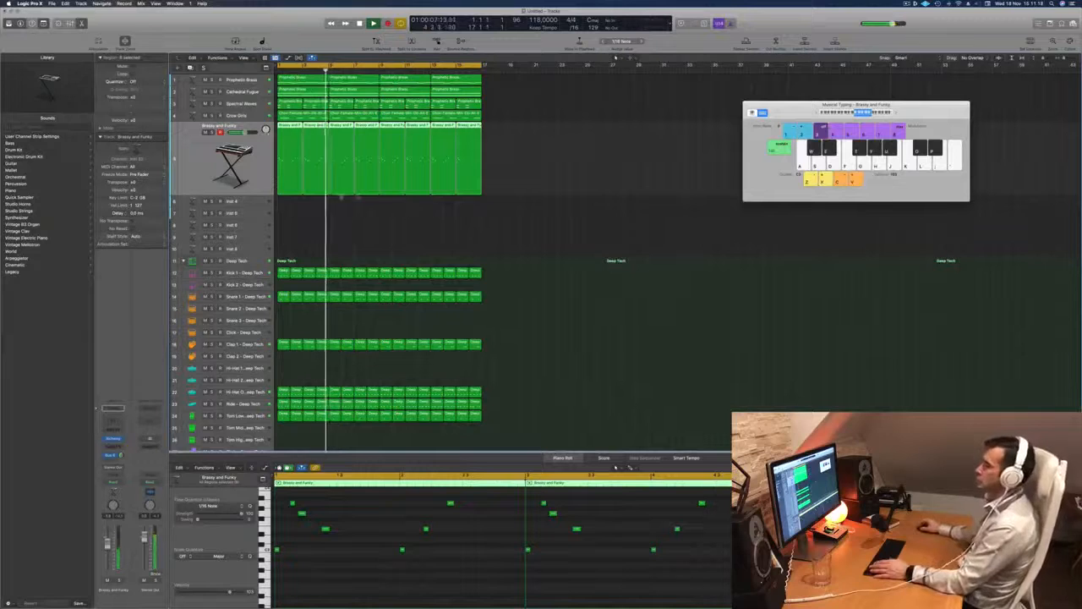
# Compare the Spectral Waves part with the Brassy and Funky part while replaying the loop
pyautogui.press('Down')
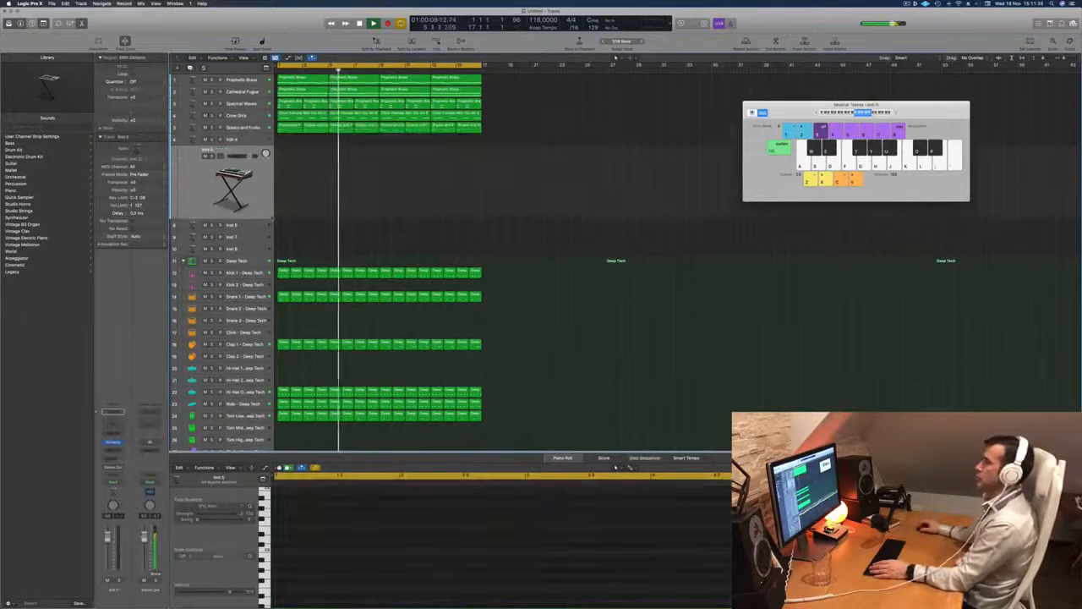
pyautogui.press('Up')
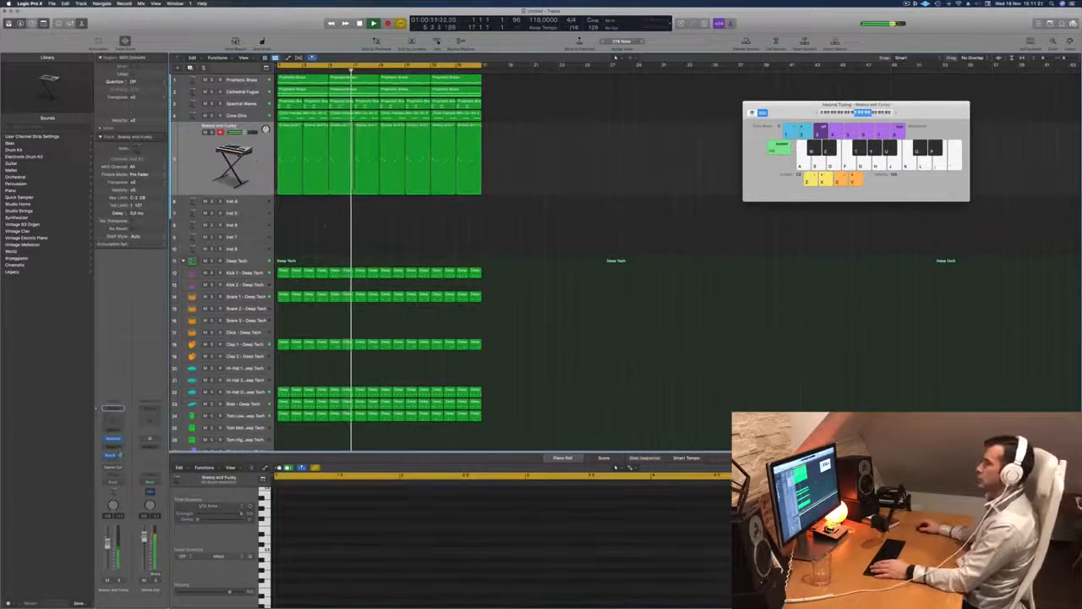
pyautogui.press('Return')
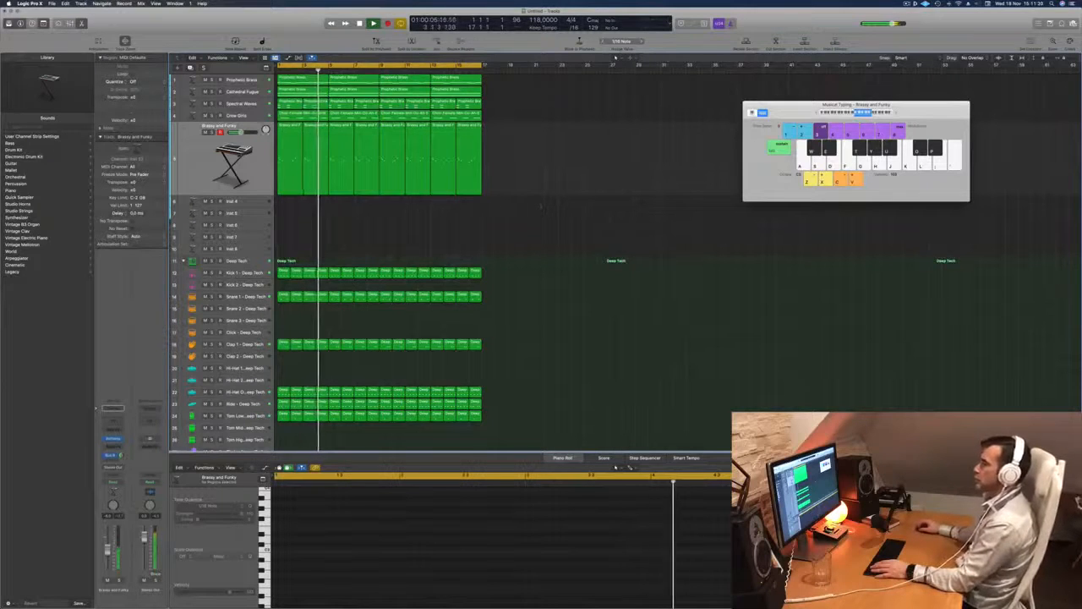
pyautogui.click(212, 104)
pyautogui.click(212, 104)
pyautogui.click(238, 103)
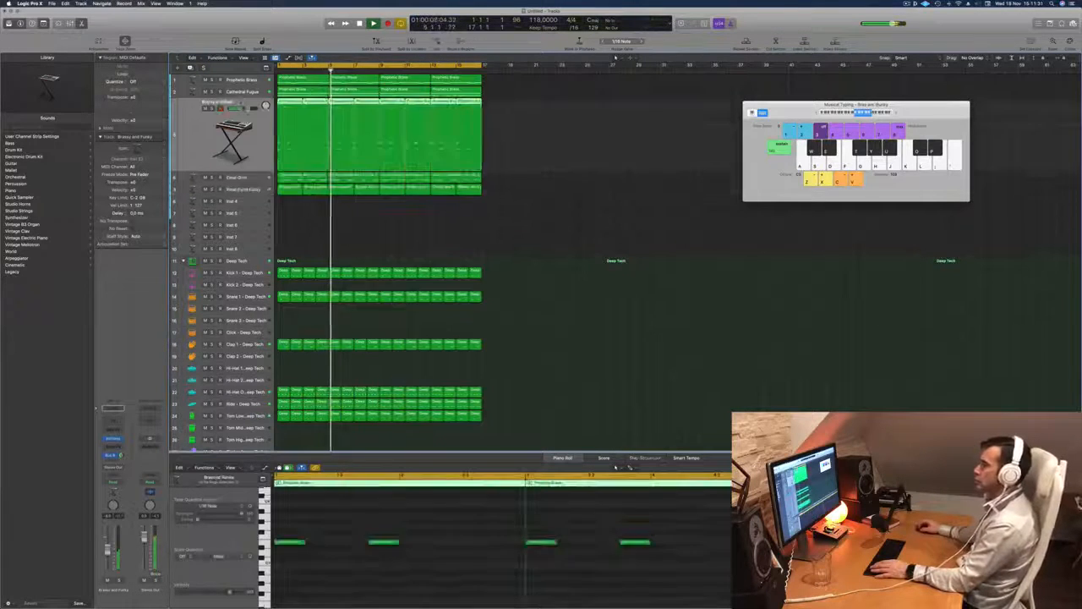
pyautogui.click(524, 135)
pyautogui.click(240, 190)
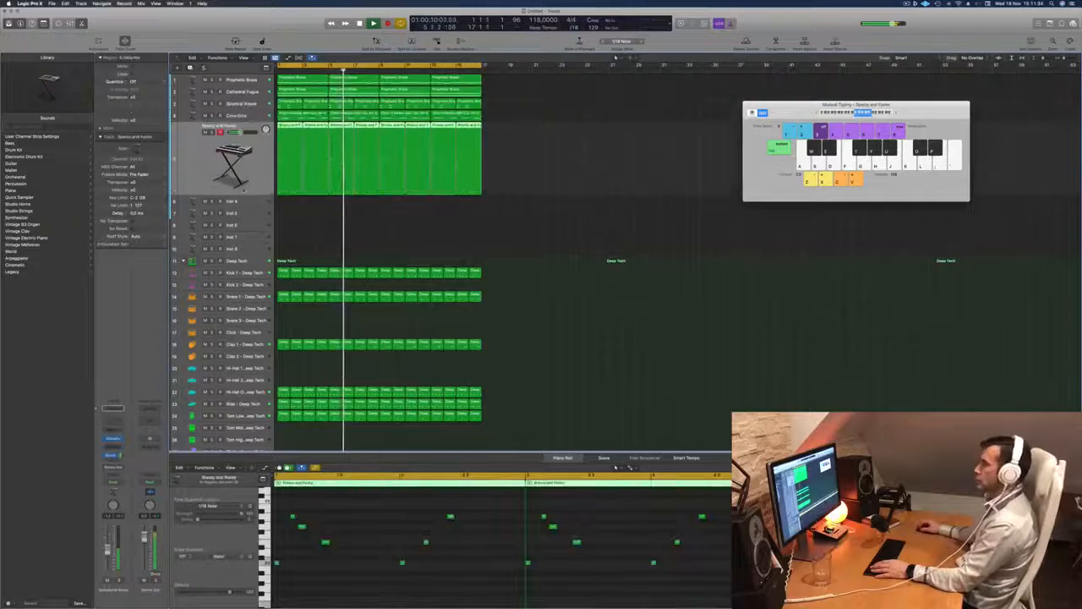
# Duplicate the Brassy and Funky track with its Alchemy settings as an empty instrument track, and replay from the start
pyautogui.press('Return')
pyautogui.press('super+d')
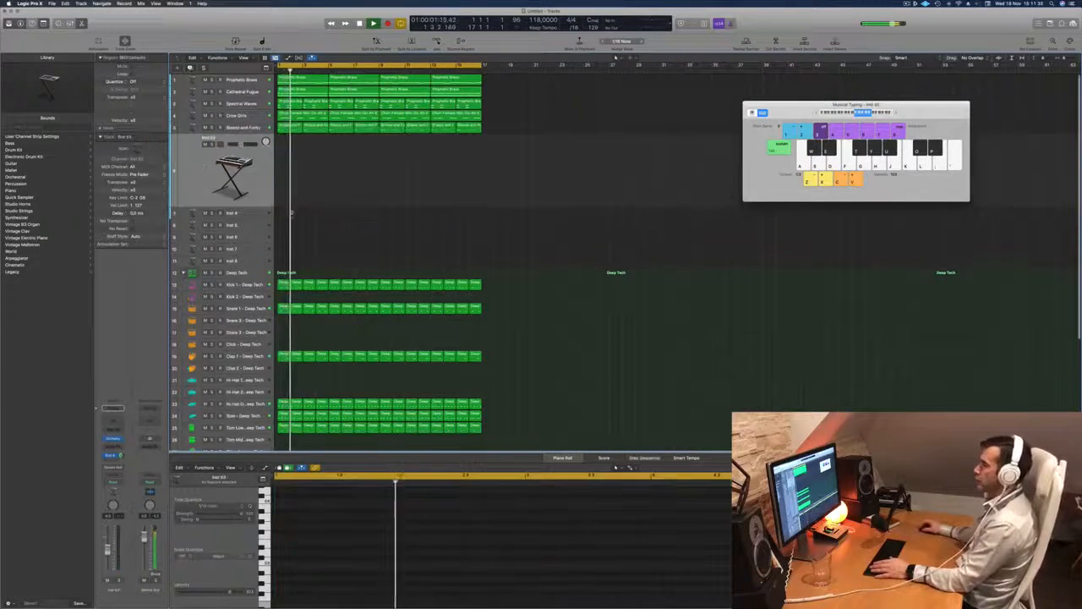
pyautogui.press('Return')
pyautogui.press('Return')
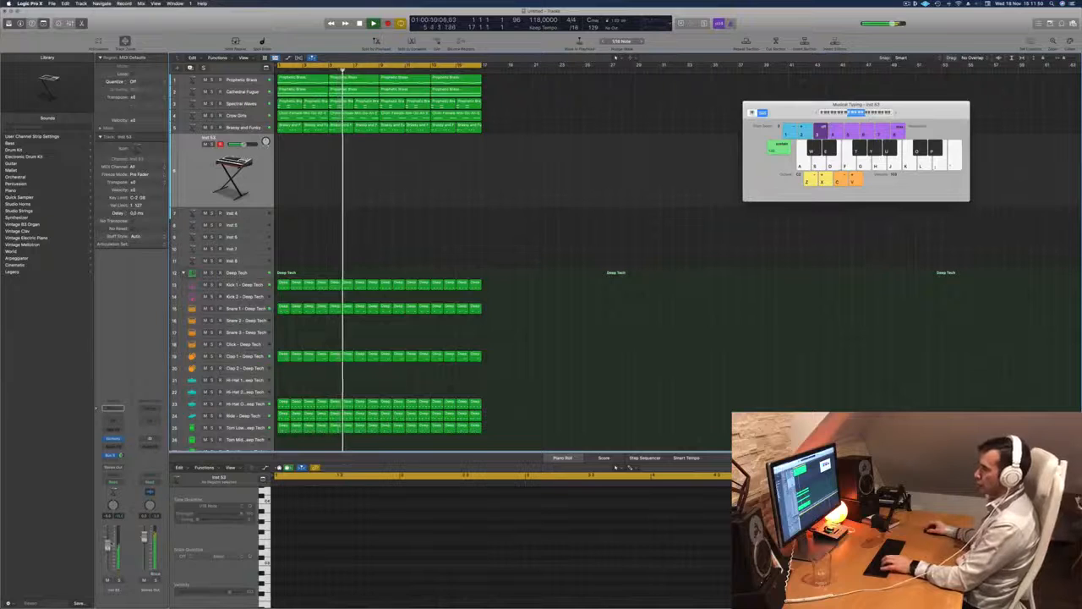
# Open Alchemy on the duplicated track and record a live pattern of long notes over the loop
pyautogui.press('d')
pyautogui.click(112, 437)
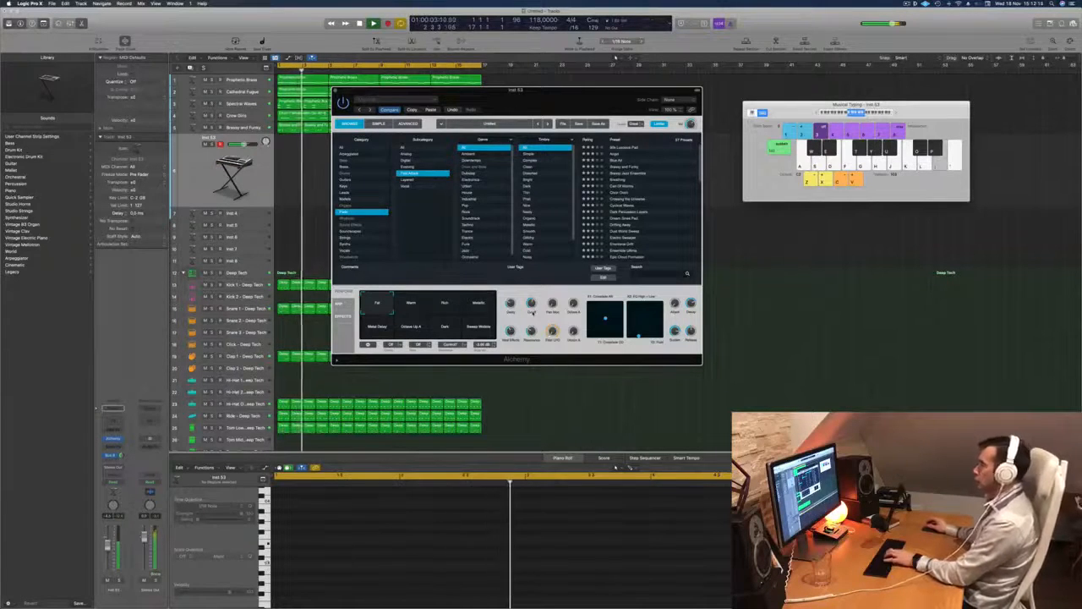
pyautogui.press('r')
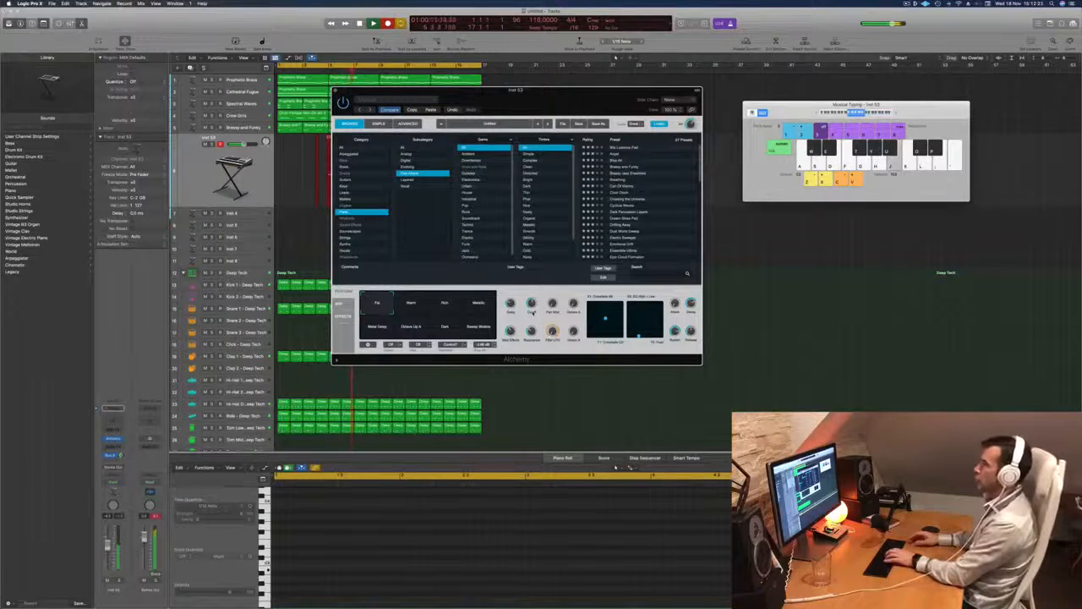
pyautogui.press('space')
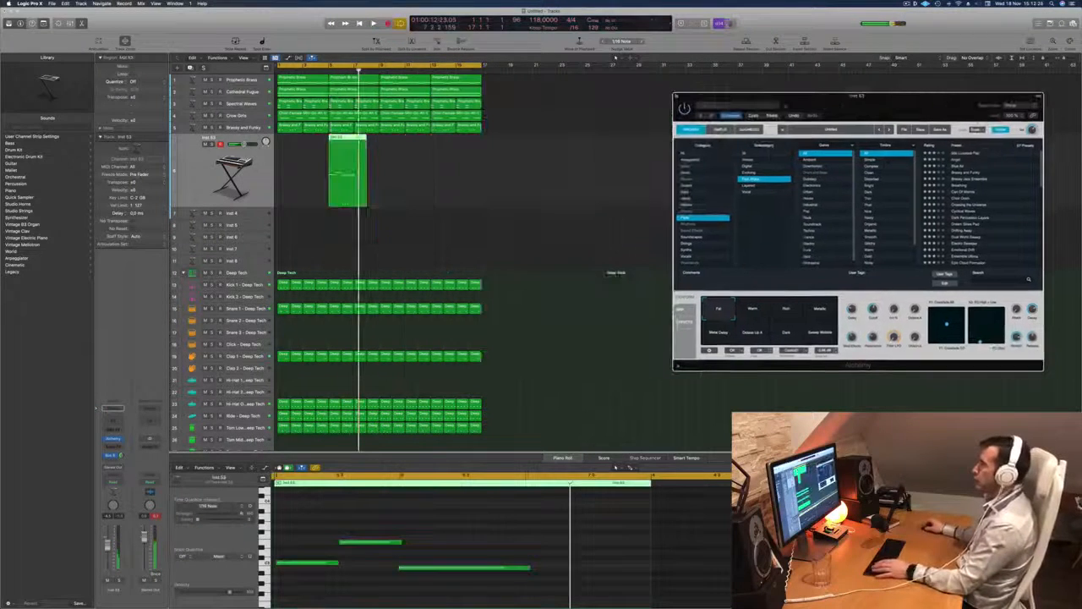
# Move the recorded region to bar 1, cut it to two bars by deleting the split-off remainder, and play it back
pyautogui.moveTo(344, 141); pyautogui.dragTo(293, 141)
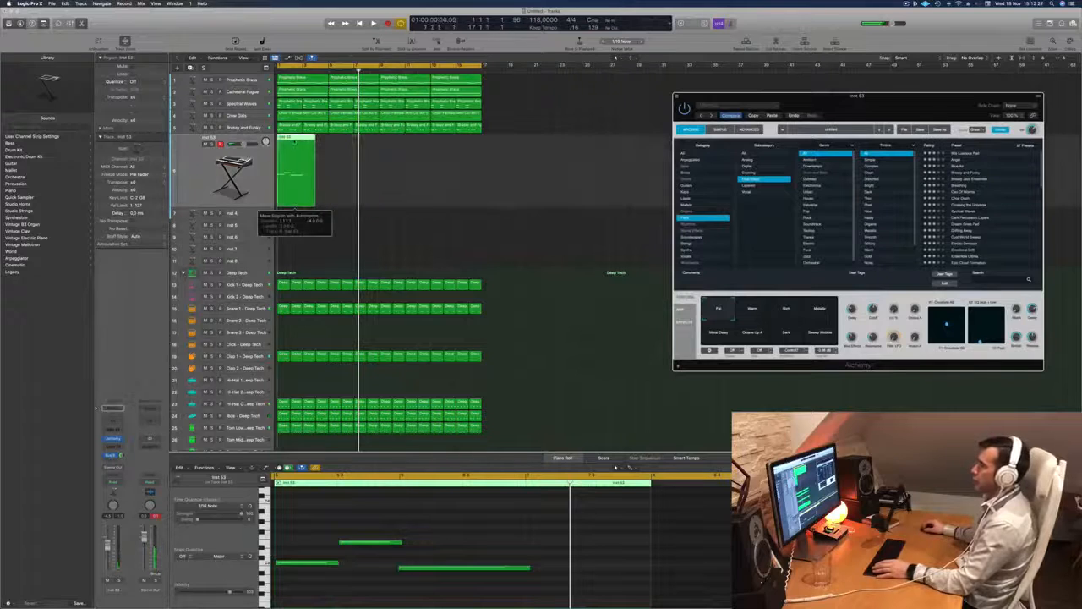
pyautogui.moveTo(302, 188); pyautogui.dragTo(301, 188)
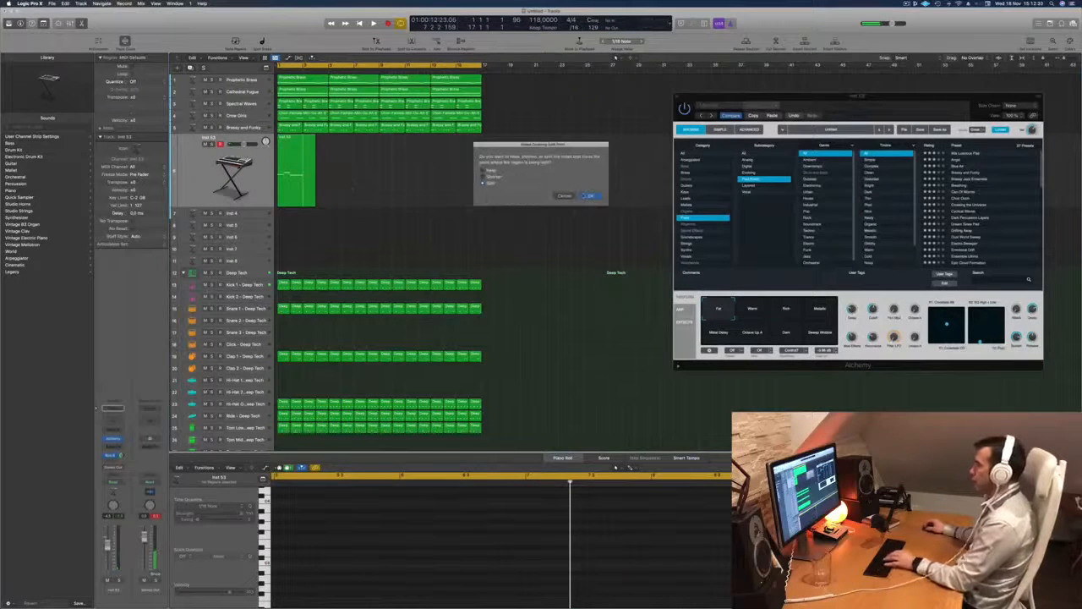
pyautogui.click(585, 196)
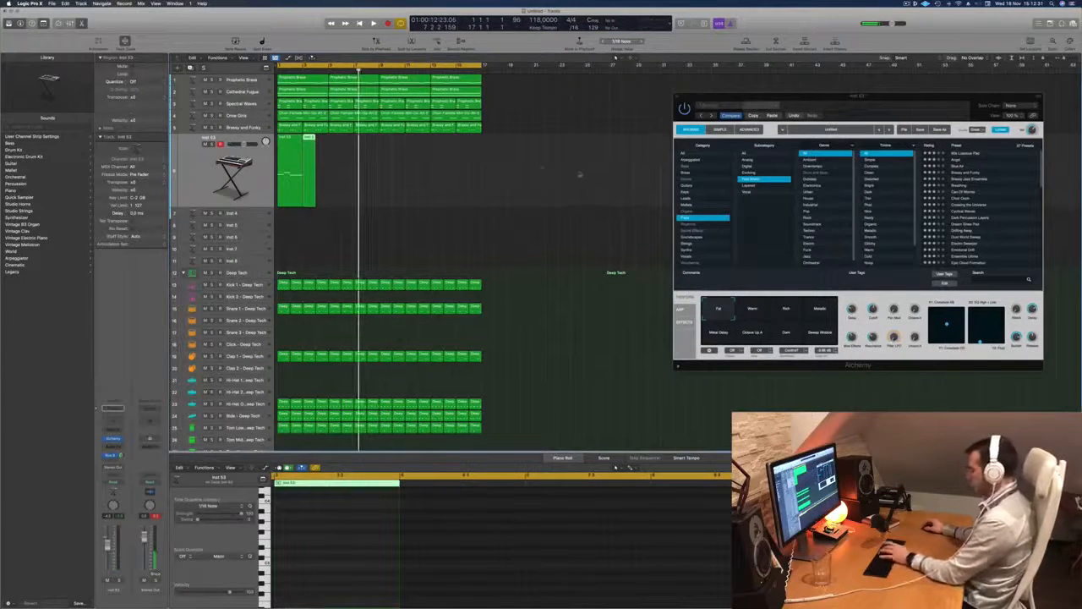
pyautogui.press('BackSpace')
pyautogui.click(291, 169)
pyautogui.press('space')
pyautogui.press('space')
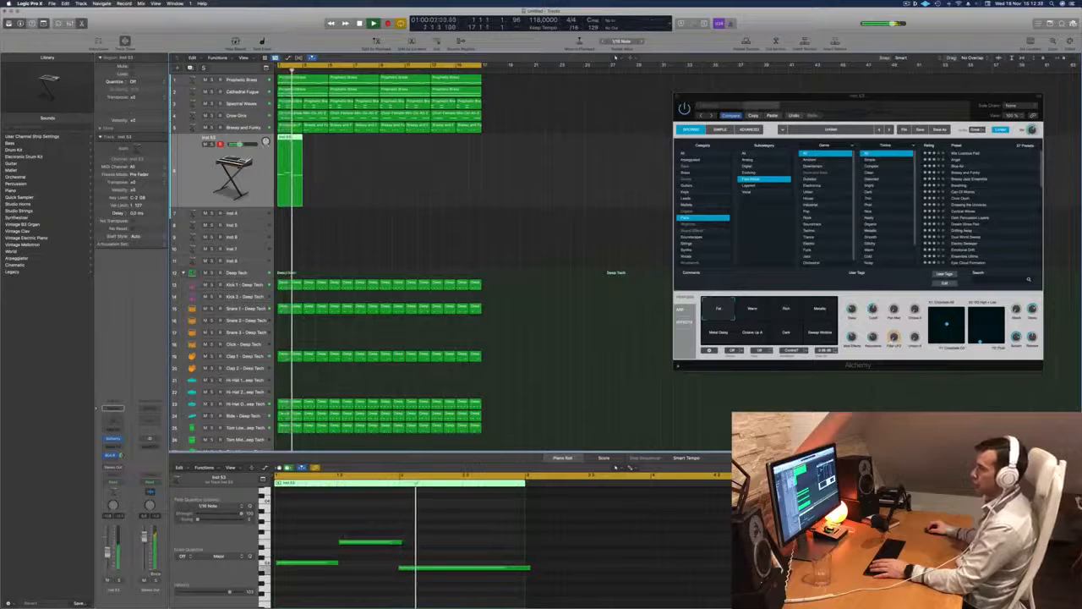
pyautogui.press('space')
pyautogui.press('space')
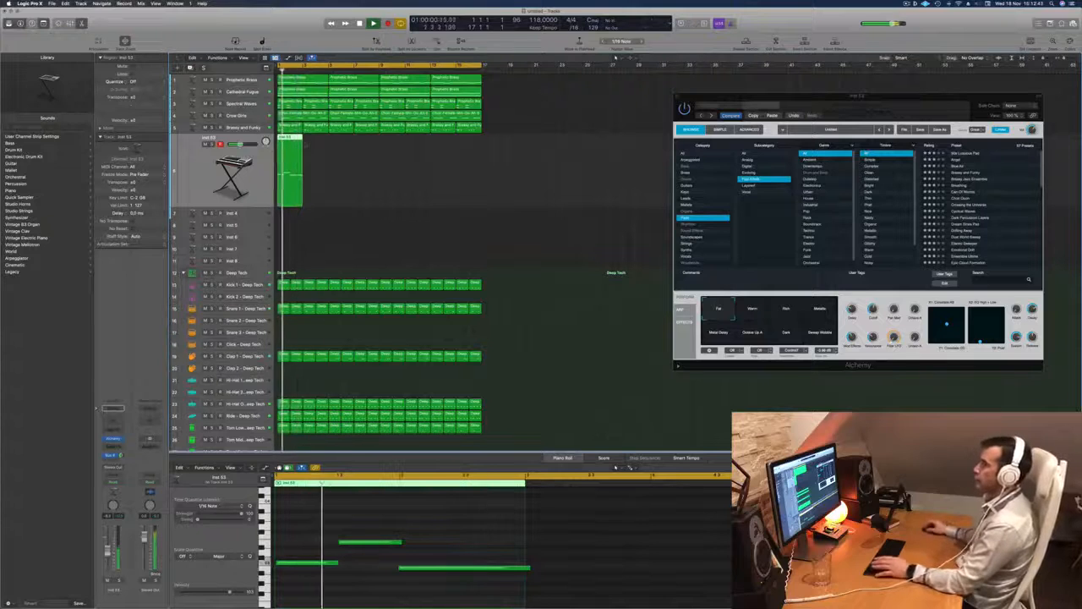
# Close the Alchemy window and copy the two-bar region along its track up to bar 17, replaying from the start
pyautogui.press('super+k')
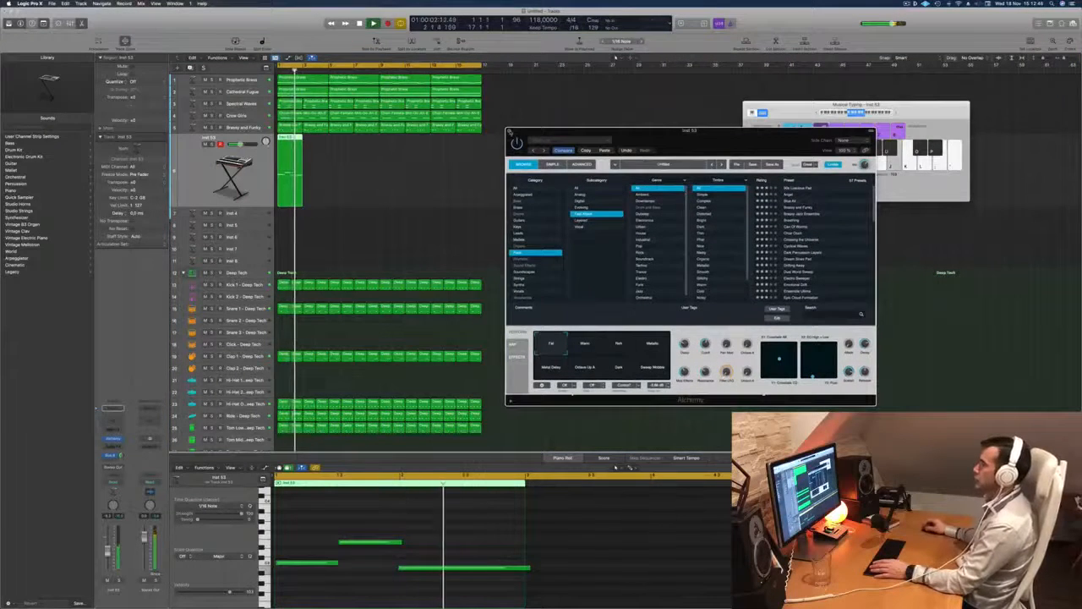
pyautogui.click(509, 133)
pyautogui.moveTo(293, 145); pyautogui.dragTo(346, 166)
pyautogui.moveTo(285, 148); pyautogui.dragTo(389, 167)
pyautogui.press('Return')
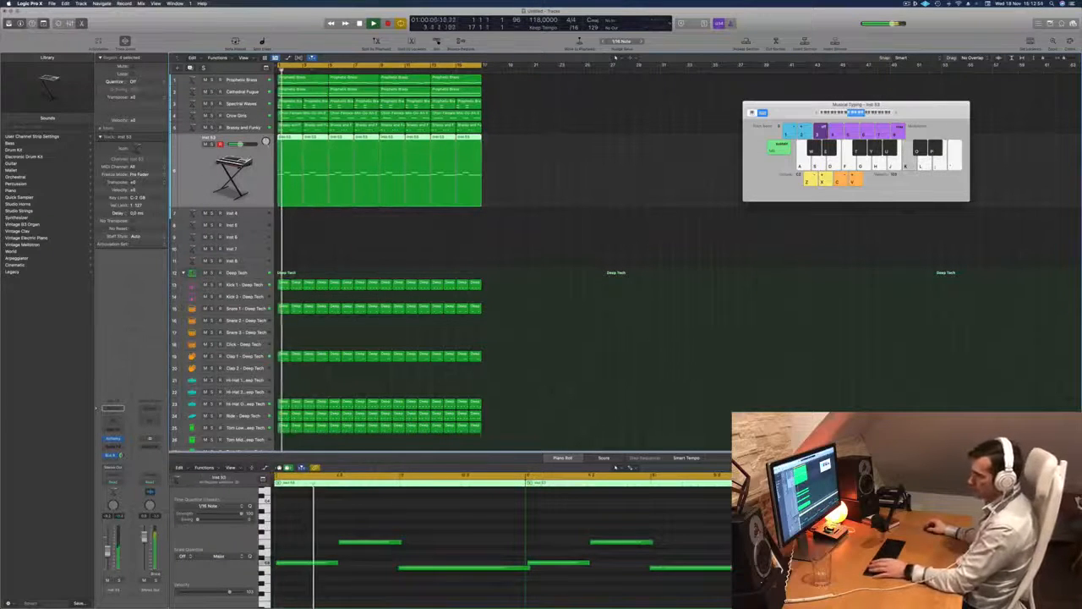
# Insert a Compressor on the duplicated track and set its side chain to Kick 1 - Deep Tech (Inst 9)
pyautogui.click(112, 438)
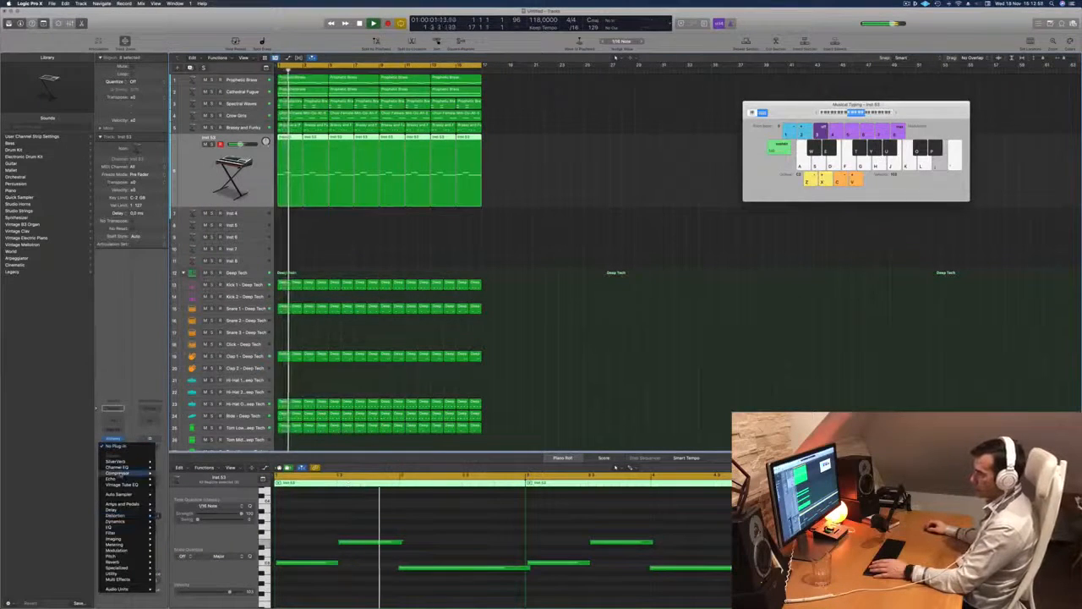
pyautogui.click(169, 471)
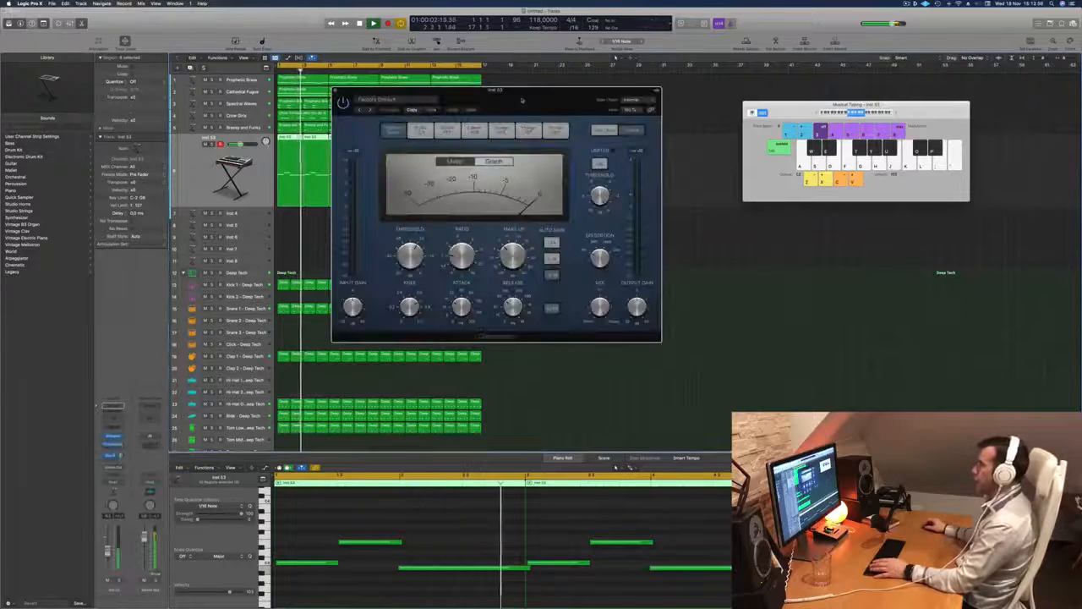
pyautogui.moveTo(522, 99); pyautogui.dragTo(561, 109)
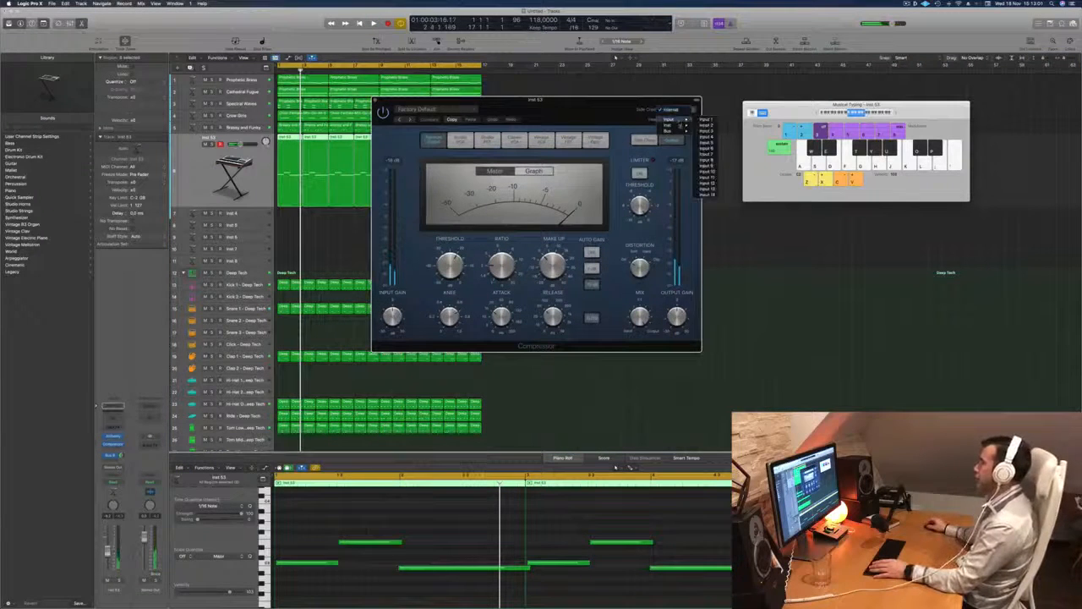
pyautogui.moveTo(680, 125)
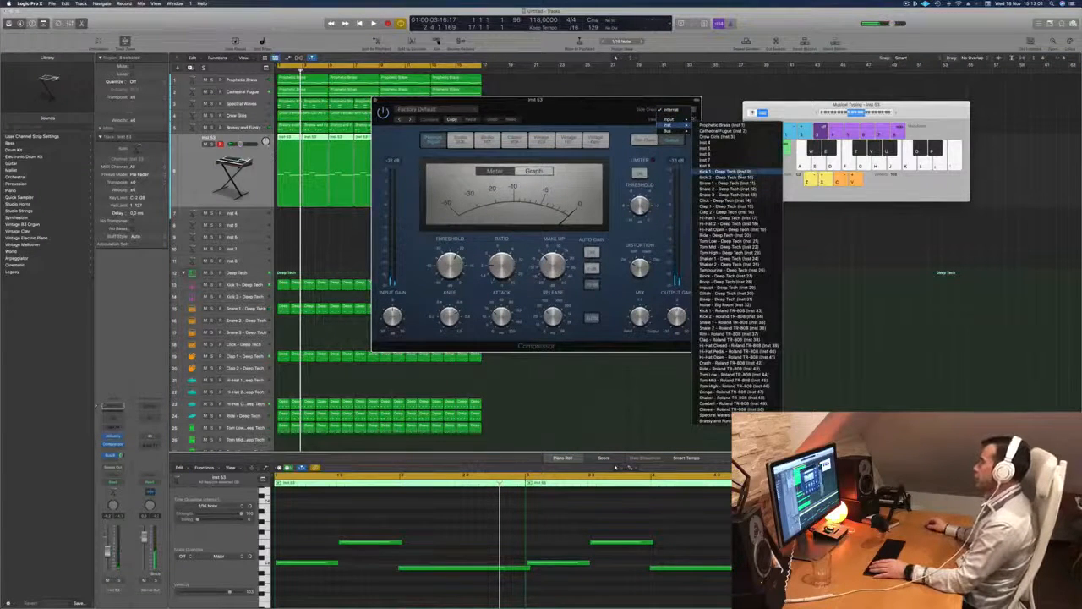
pyautogui.click(726, 176)
pyautogui.press('space')
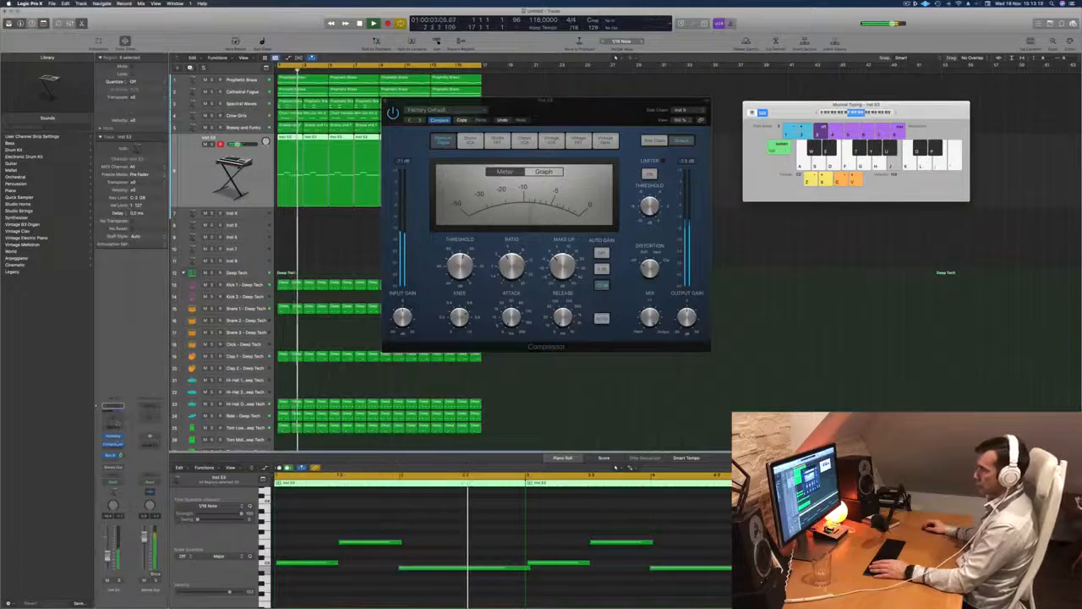
# Add a Channel EQ to the duplicated track and enable its low cut at 161 Hz
pyautogui.click(117, 421)
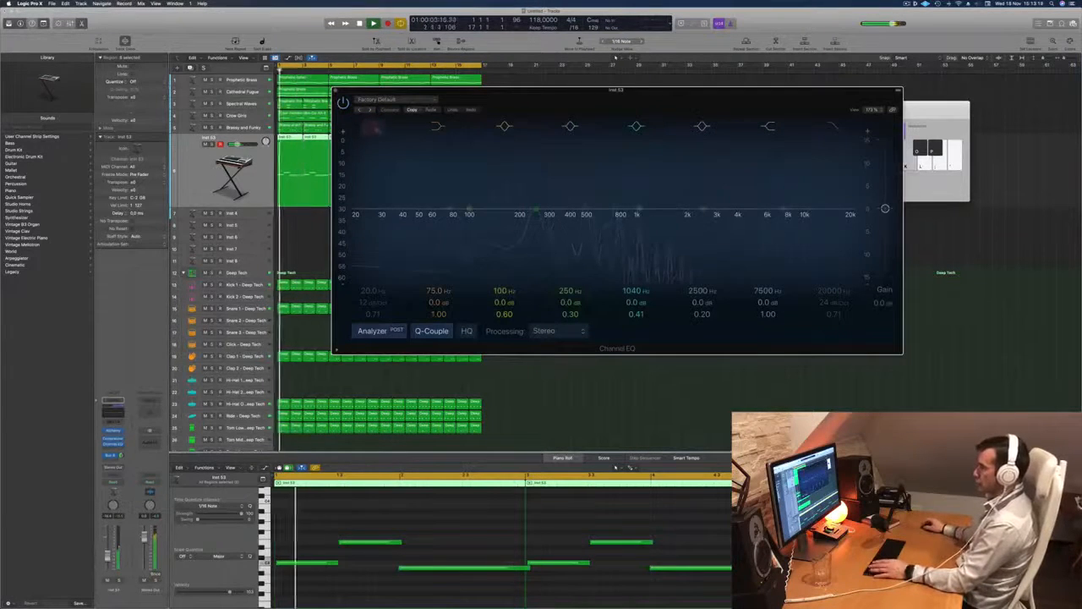
pyautogui.click(372, 126)
pyautogui.moveTo(372, 211); pyautogui.dragTo(519, 211)
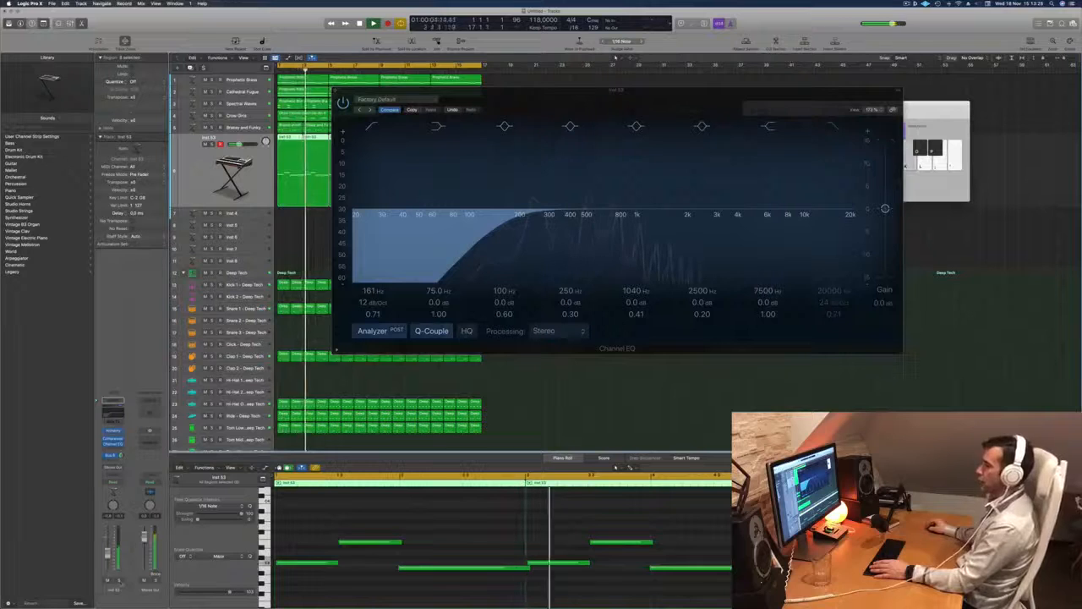
pyautogui.hotkey('ctrl', 's')
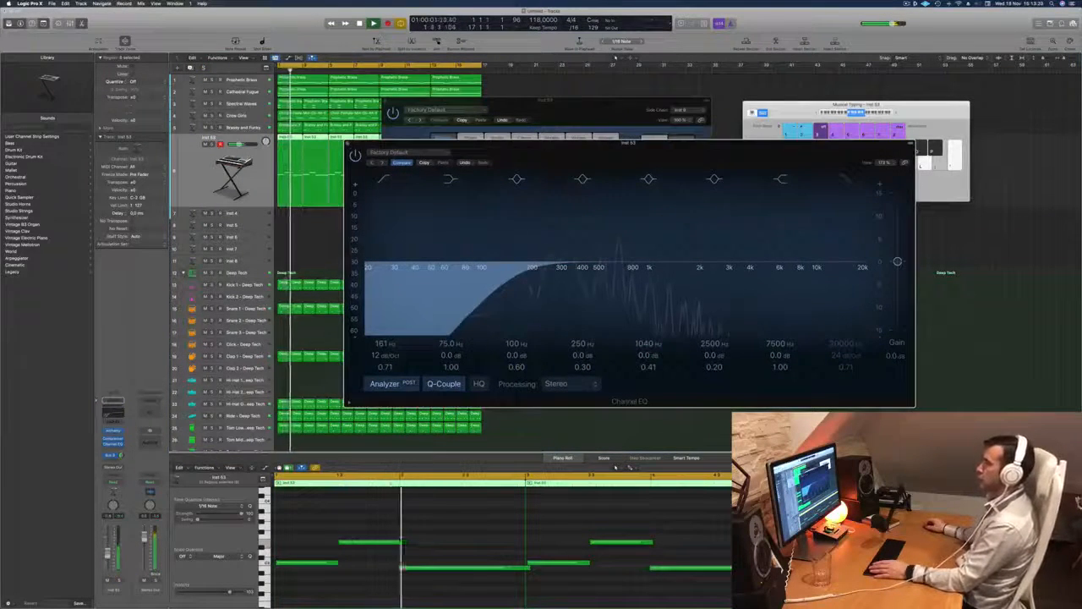
# Close the Channel EQ and Compressor windows and repeat all regions three times so the arrangement extends to bar 65
pyautogui.click(349, 144)
pyautogui.moveTo(463, 102); pyautogui.dragTo(450, 103)
pyautogui.click(371, 102)
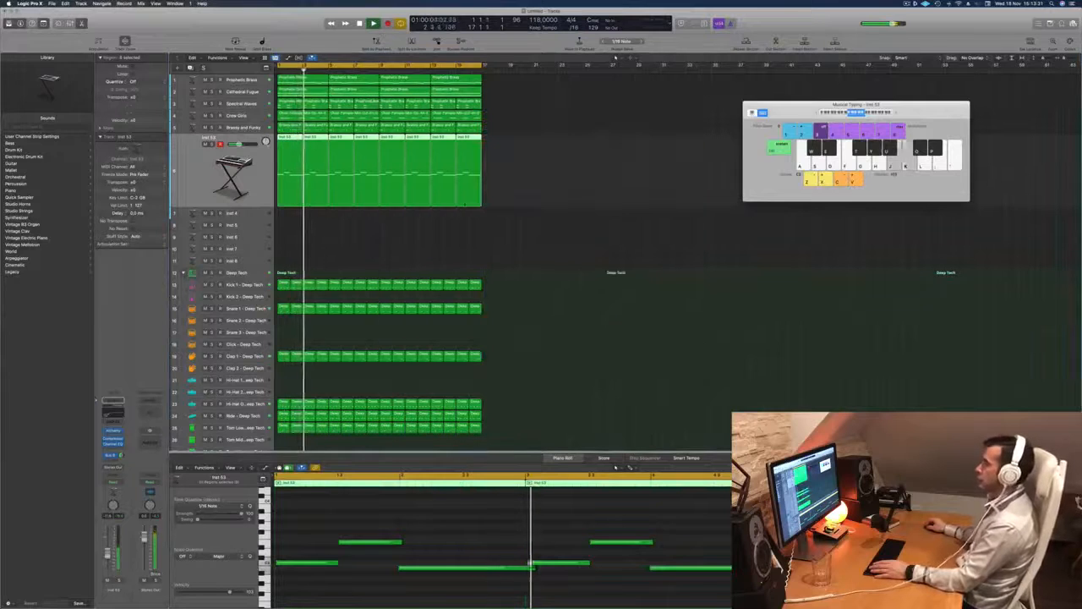
pyautogui.press('super+r')
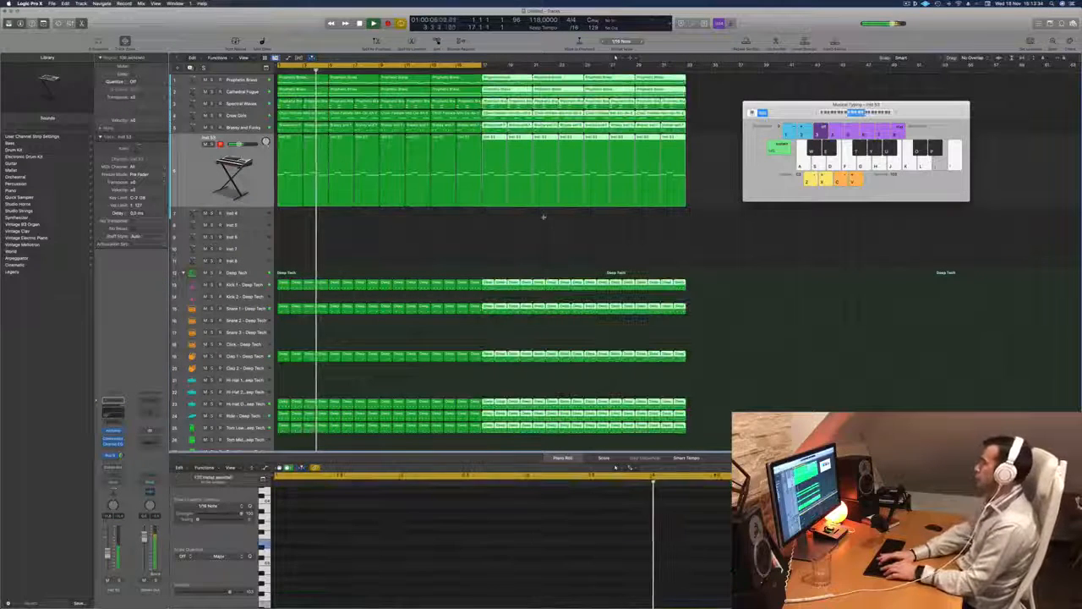
pyautogui.press('super+r')
pyautogui.press('super+r')
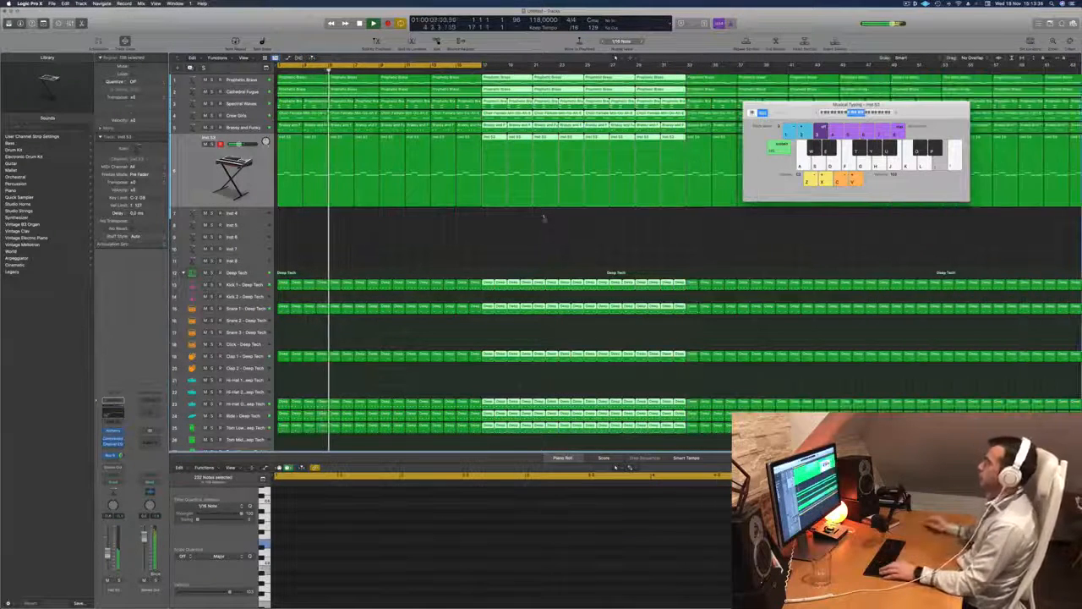
pyautogui.press('super+Left')
pyautogui.press('super+Left')
pyautogui.press('super+Left')
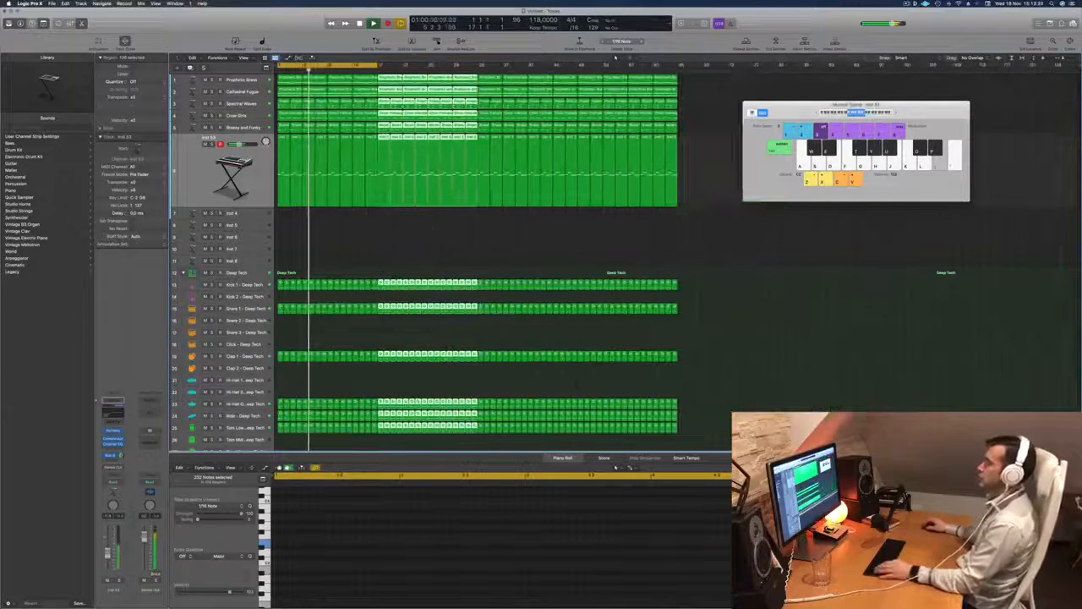
# Show the secondary ruler, extend the cycle range over the whole arrangement to bar 65, and restart playback from the beginning
pyautogui.click(244, 57)
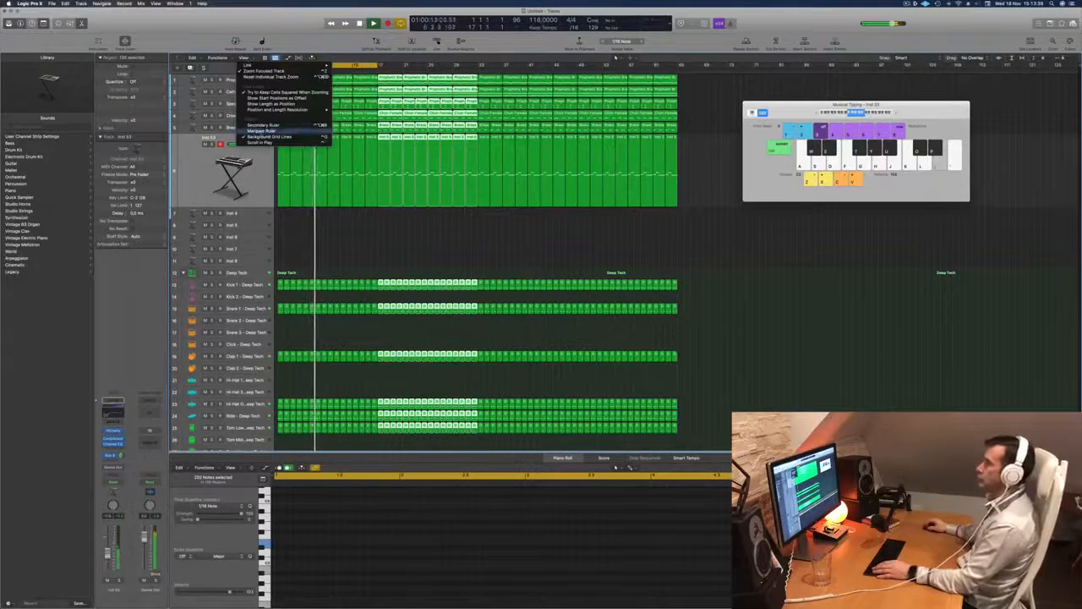
pyautogui.click(271, 125)
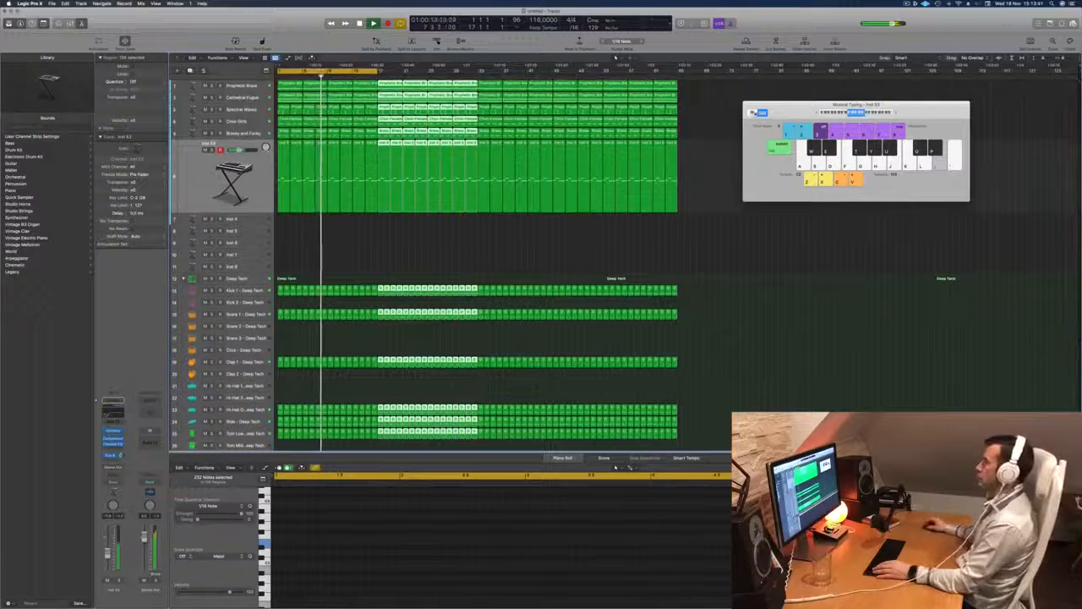
pyautogui.moveTo(377, 71); pyautogui.dragTo(678, 71)
pyautogui.press('space')
pyautogui.press('space')
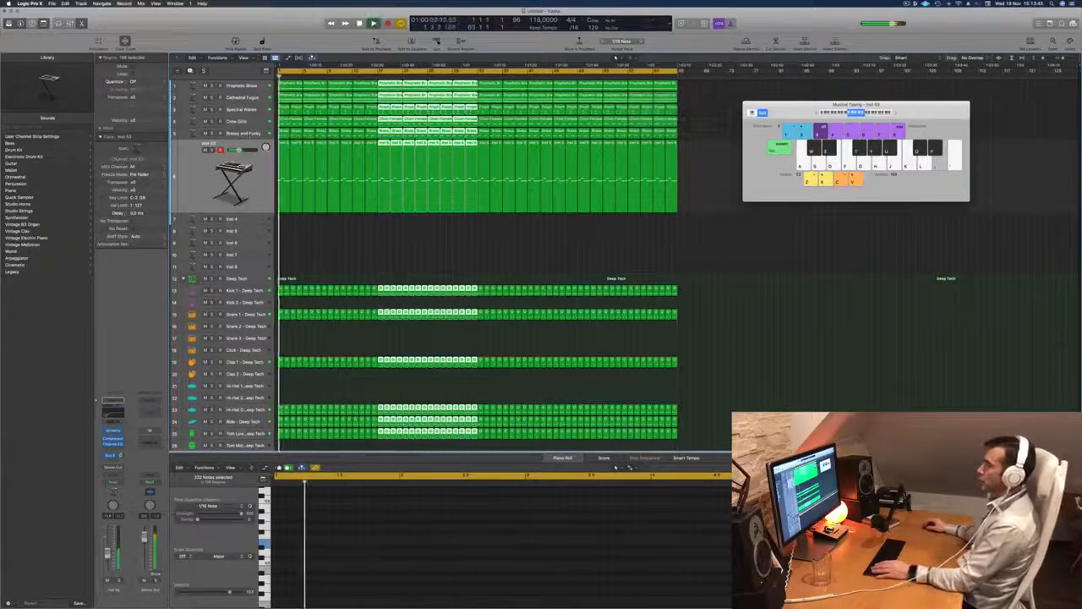
# Mute the Cathedral Fugue, choir, and Brassy and Funky tracks during playback
pyautogui.press('Up')
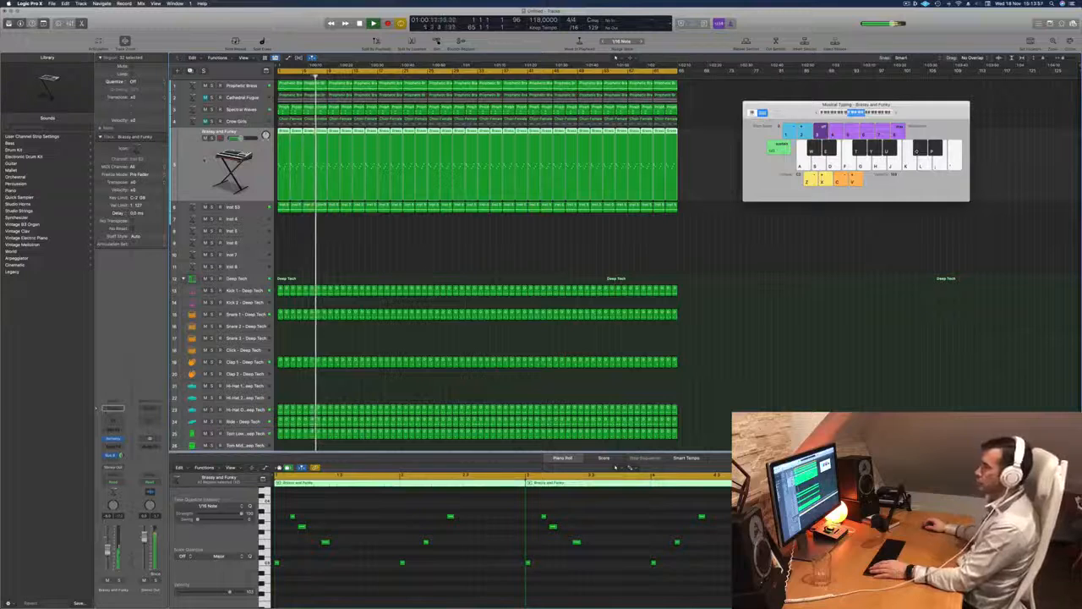
pyautogui.click(205, 138)
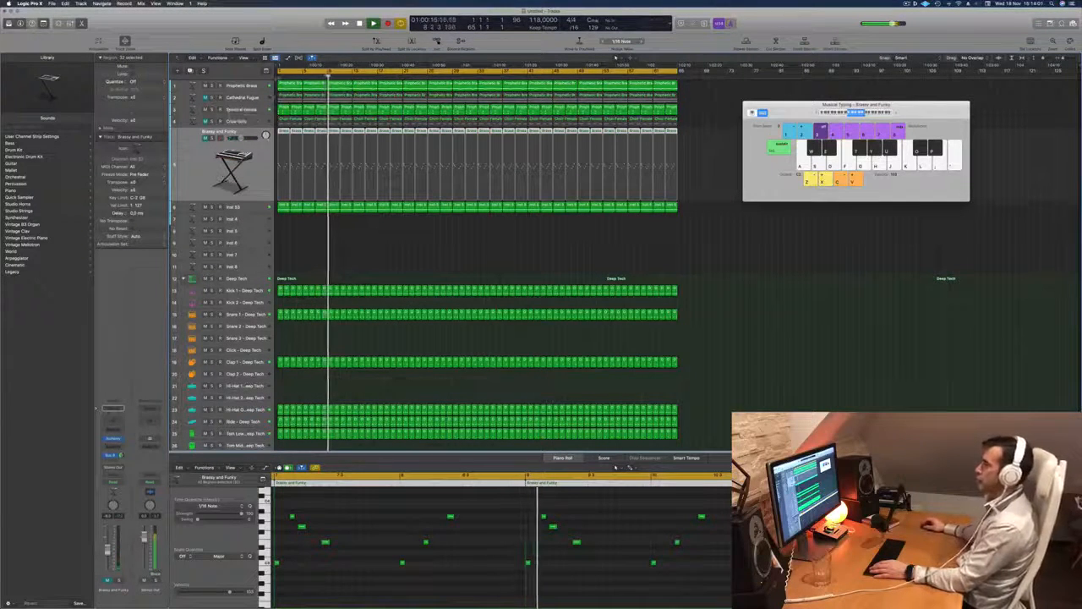
# Compare the Prophetic Brass track with its Channel EQ high cut switched off and back on, and close the EQ
pyautogui.click(240, 86)
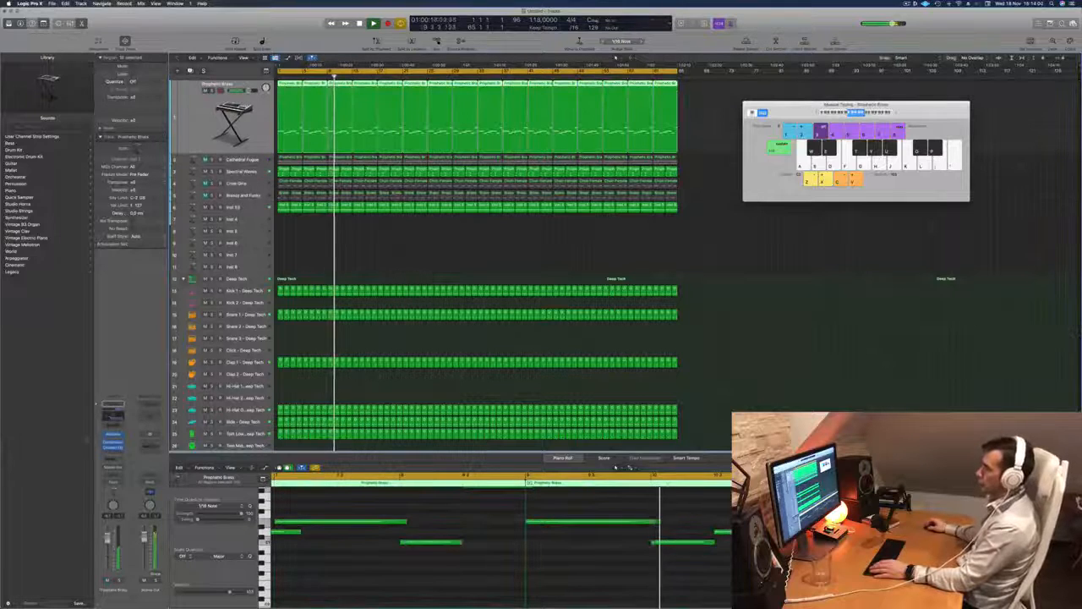
pyautogui.click(112, 416)
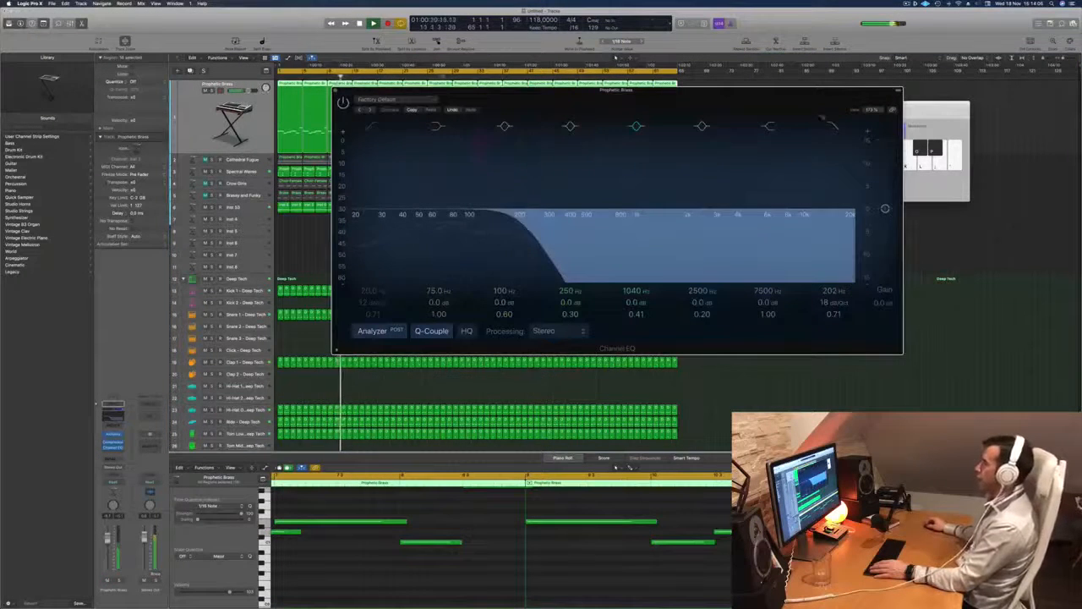
pyautogui.click(833, 127)
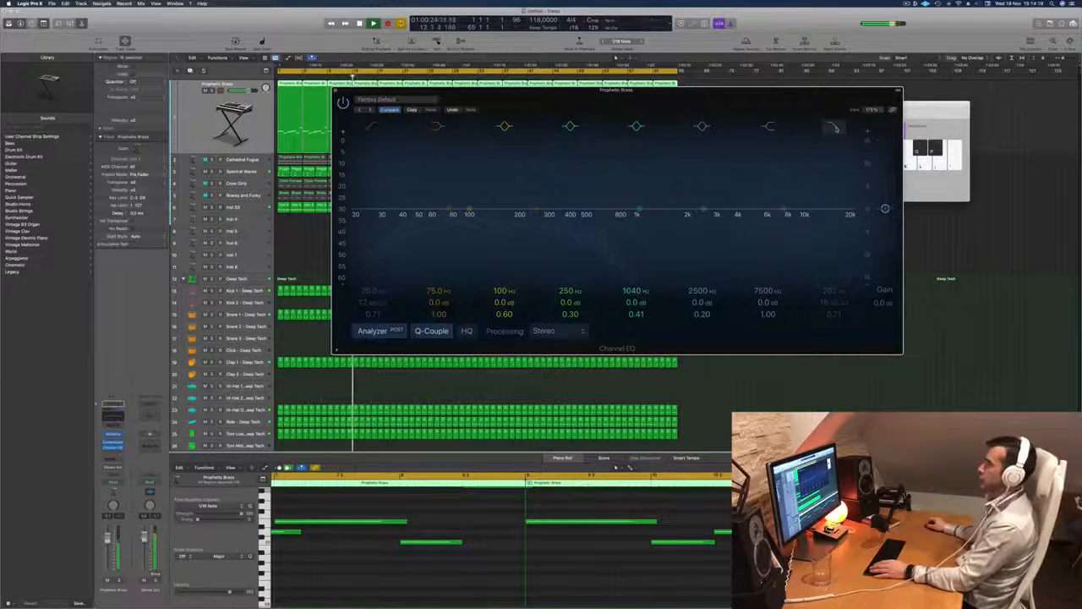
pyautogui.click(834, 127)
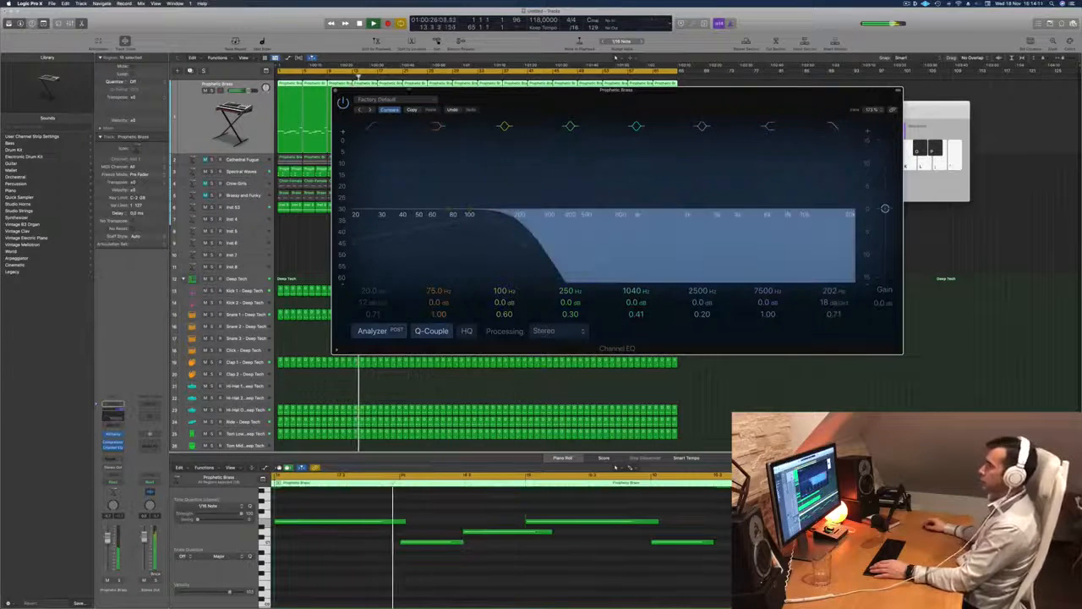
pyautogui.click(335, 91)
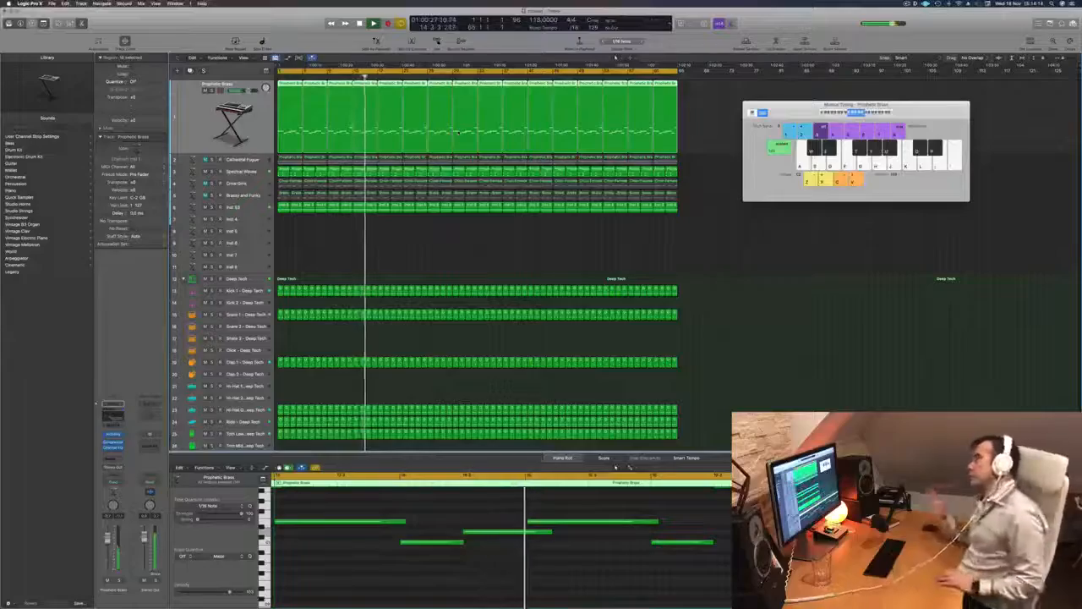